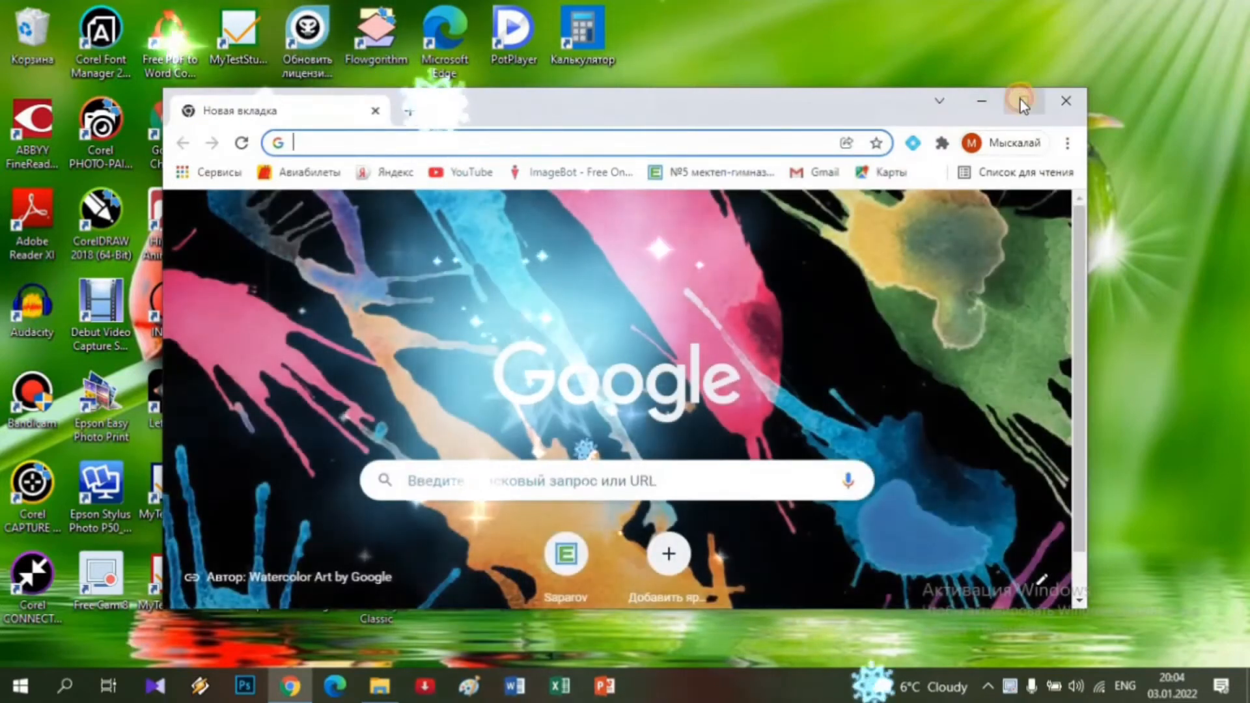
Maximize the Chrome window so the blank new tab fills the screen.
click(1021, 102)
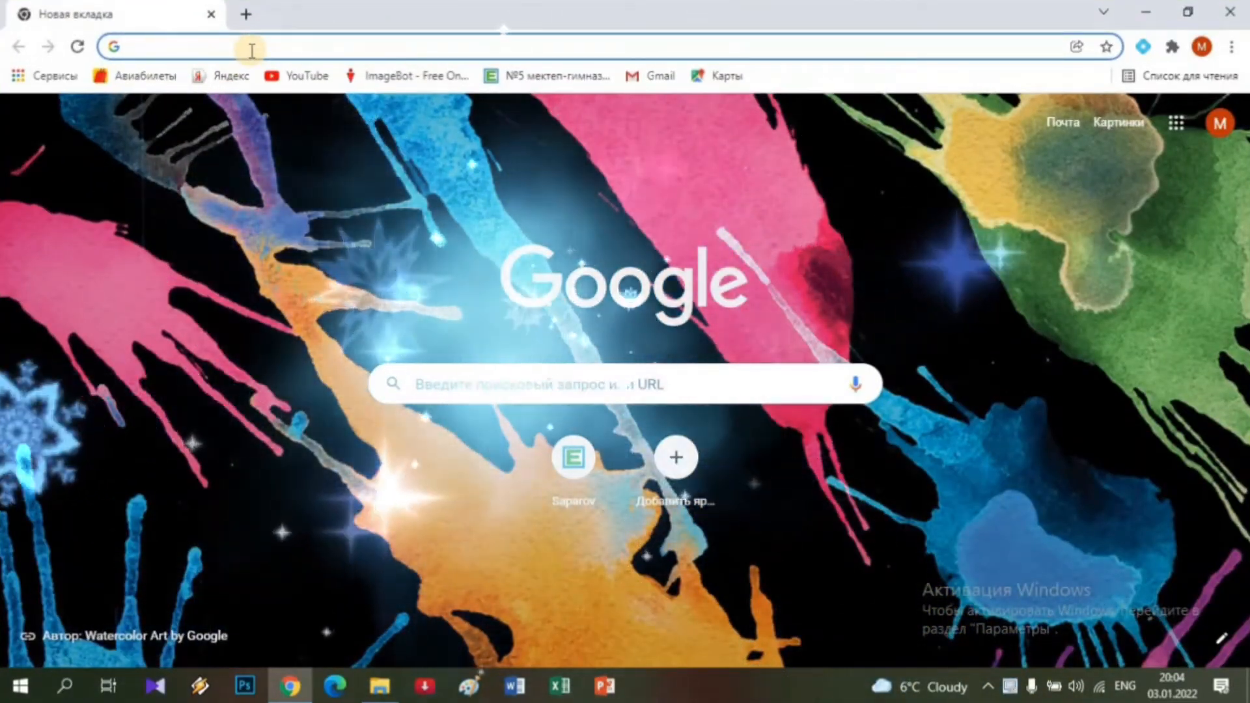
Go to postermywall.com, trimming the autocompleted path so only the domain loads.
text(po)
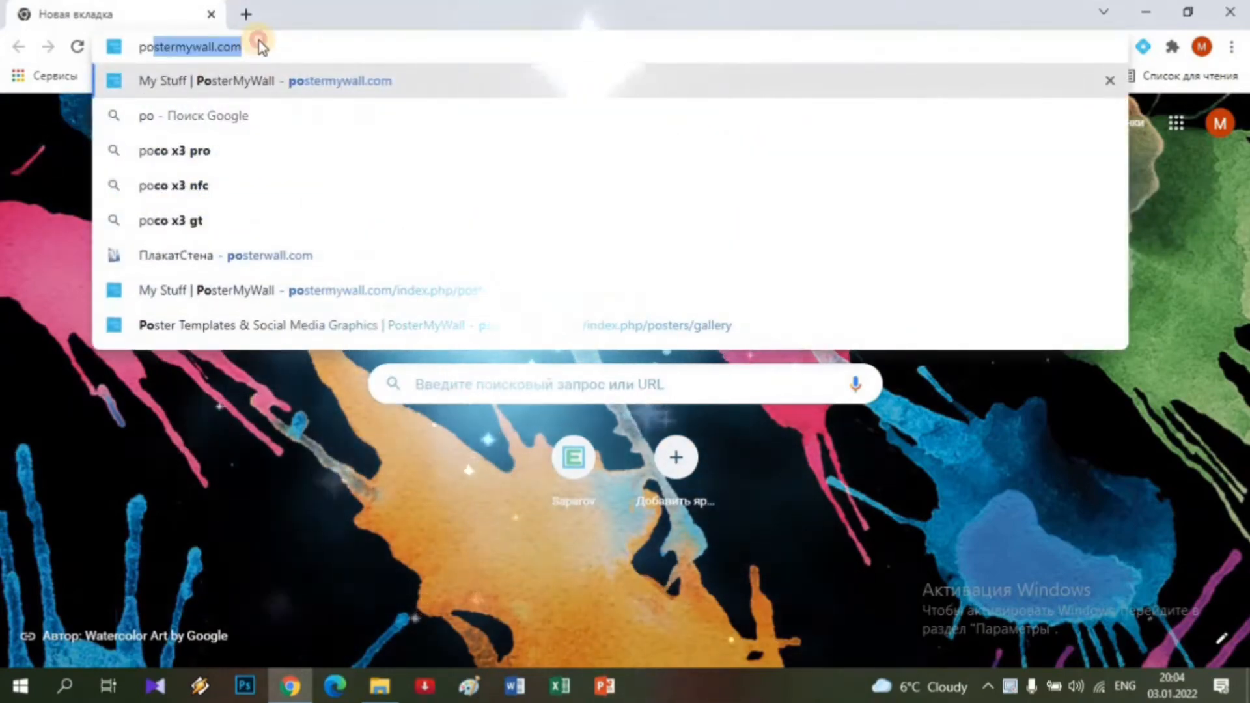
text(stermywall.com)
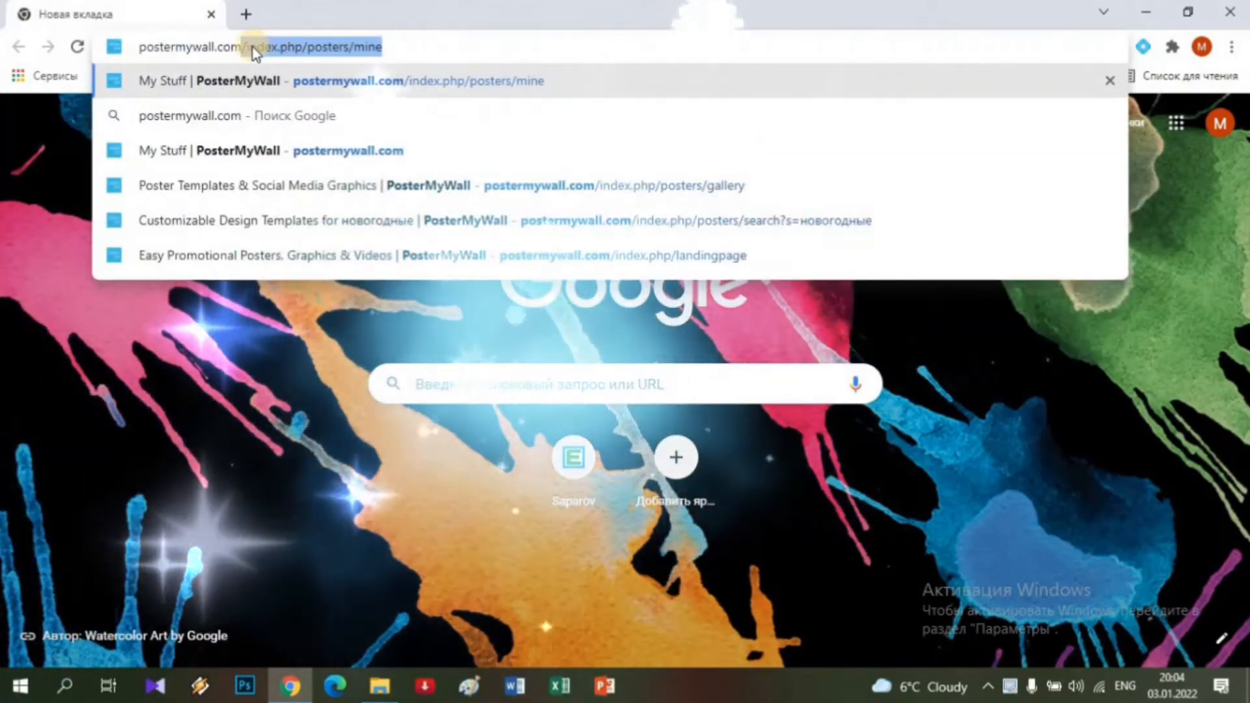
key(Delete)
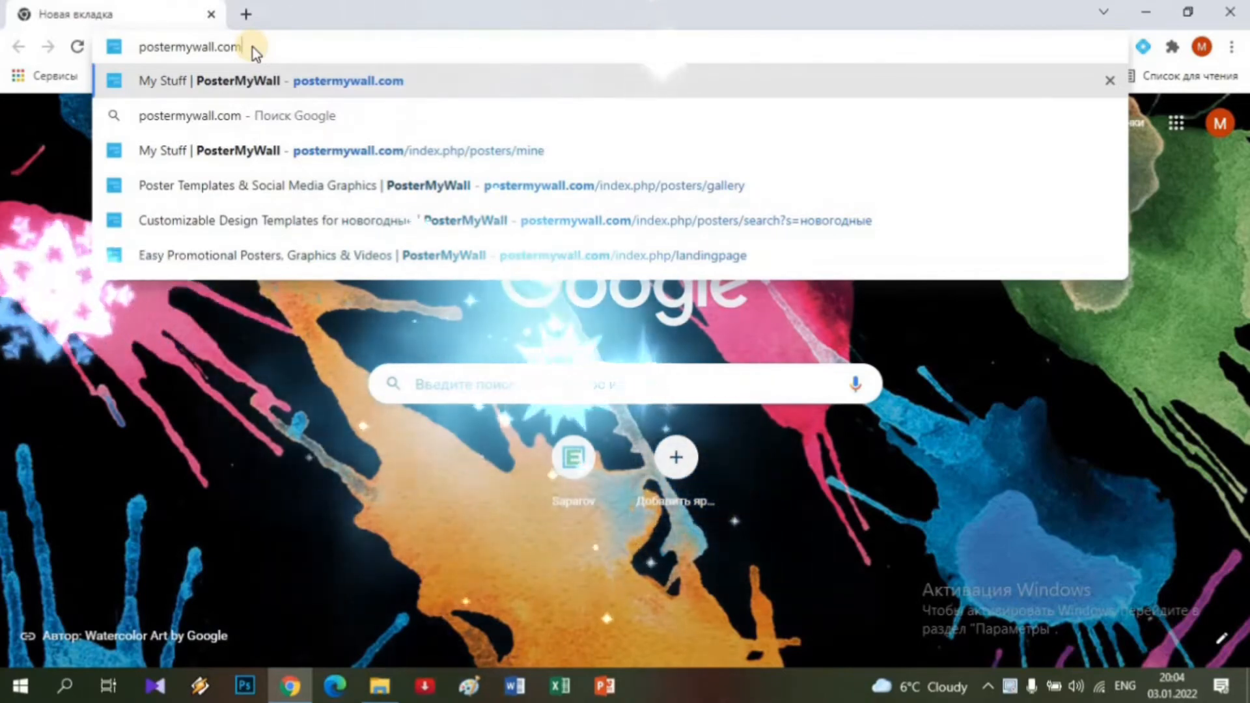
key(Return)
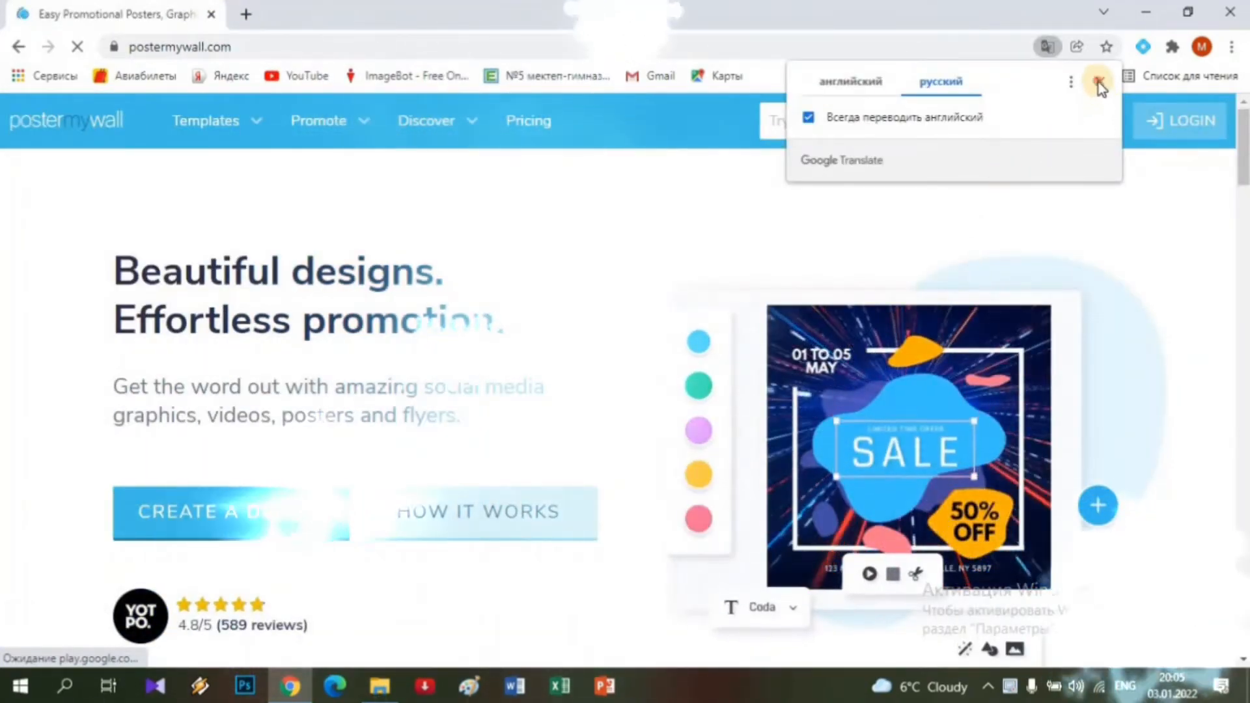
Retry translating the PosterMyWall page into Russian, then go to the Авторизоваться sign-in page.
click(1098, 82)
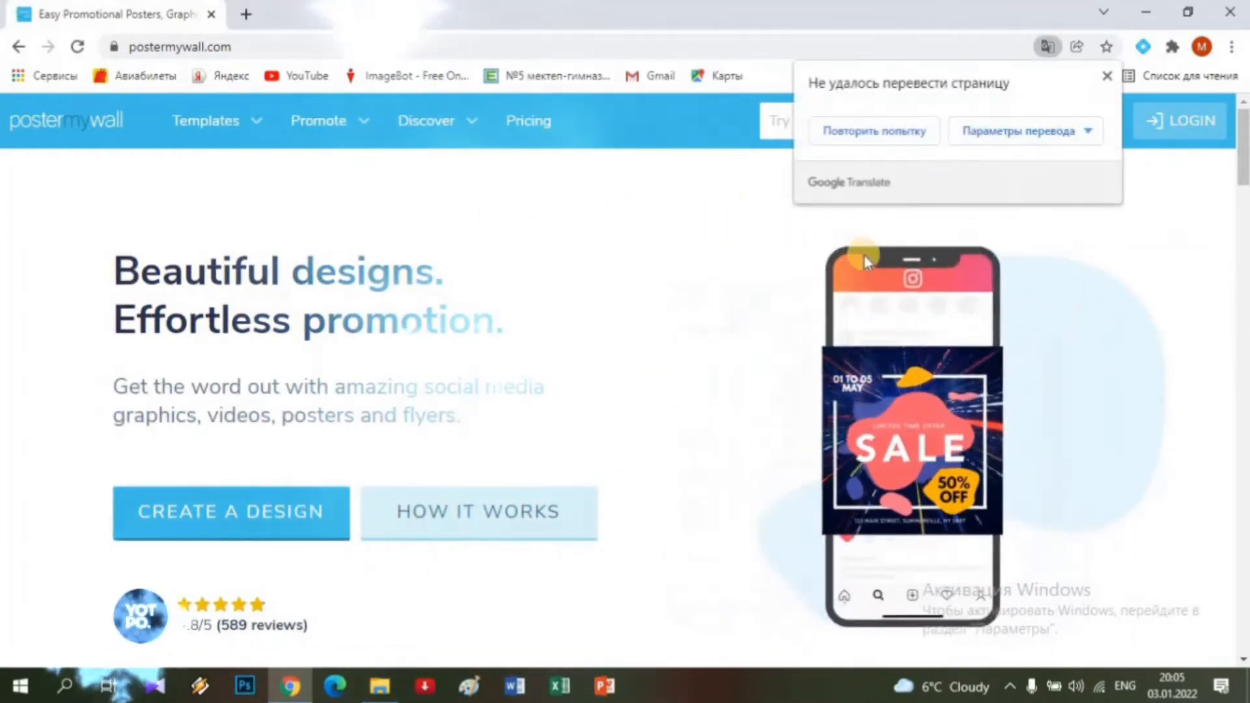
click(1107, 78)
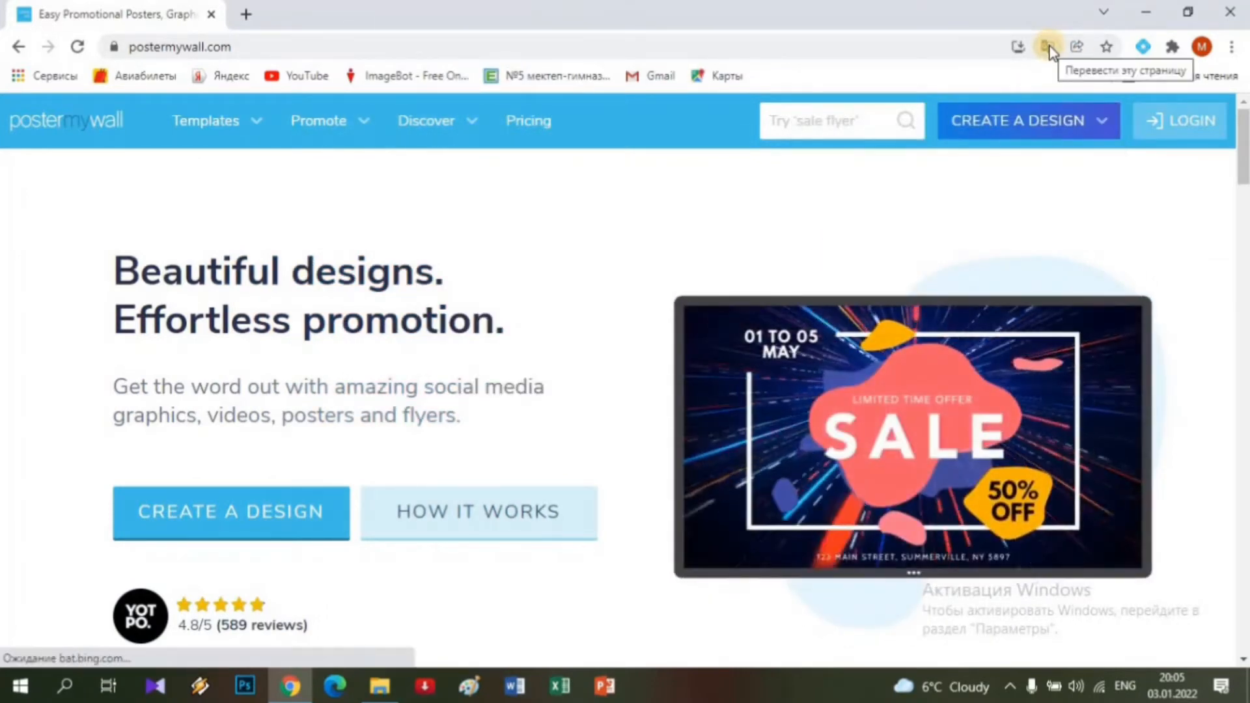
click(1048, 47)
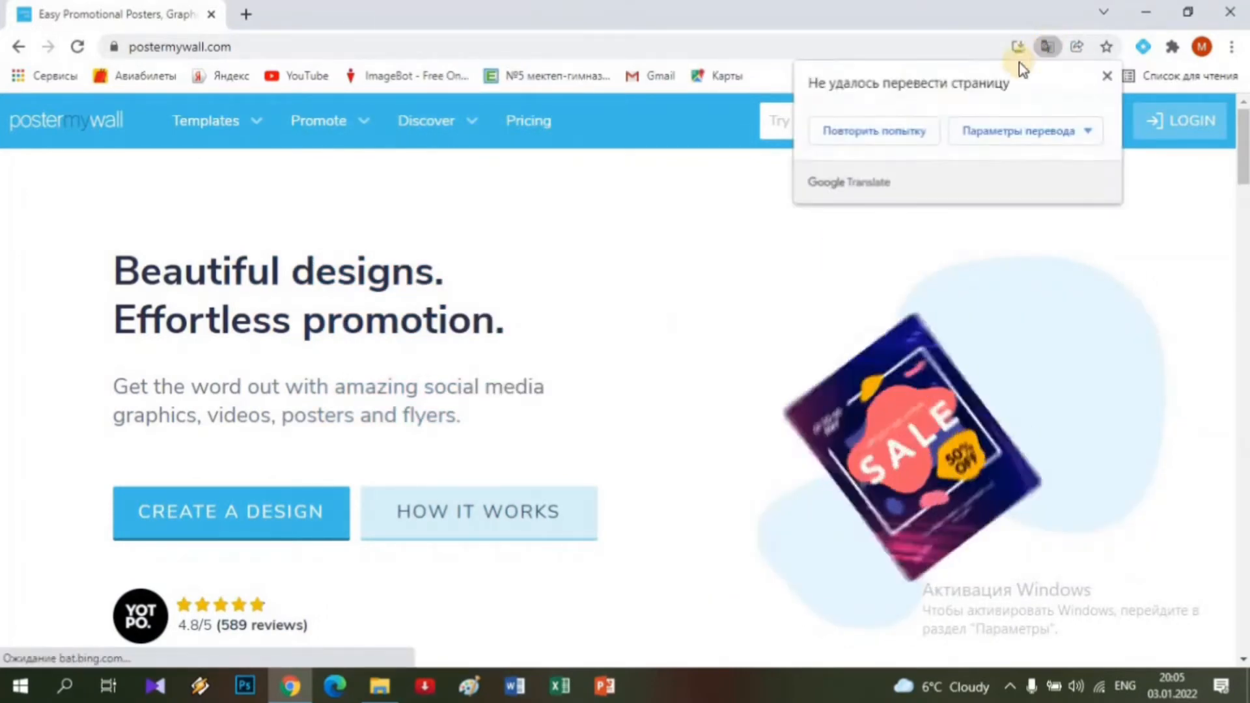
click(888, 136)
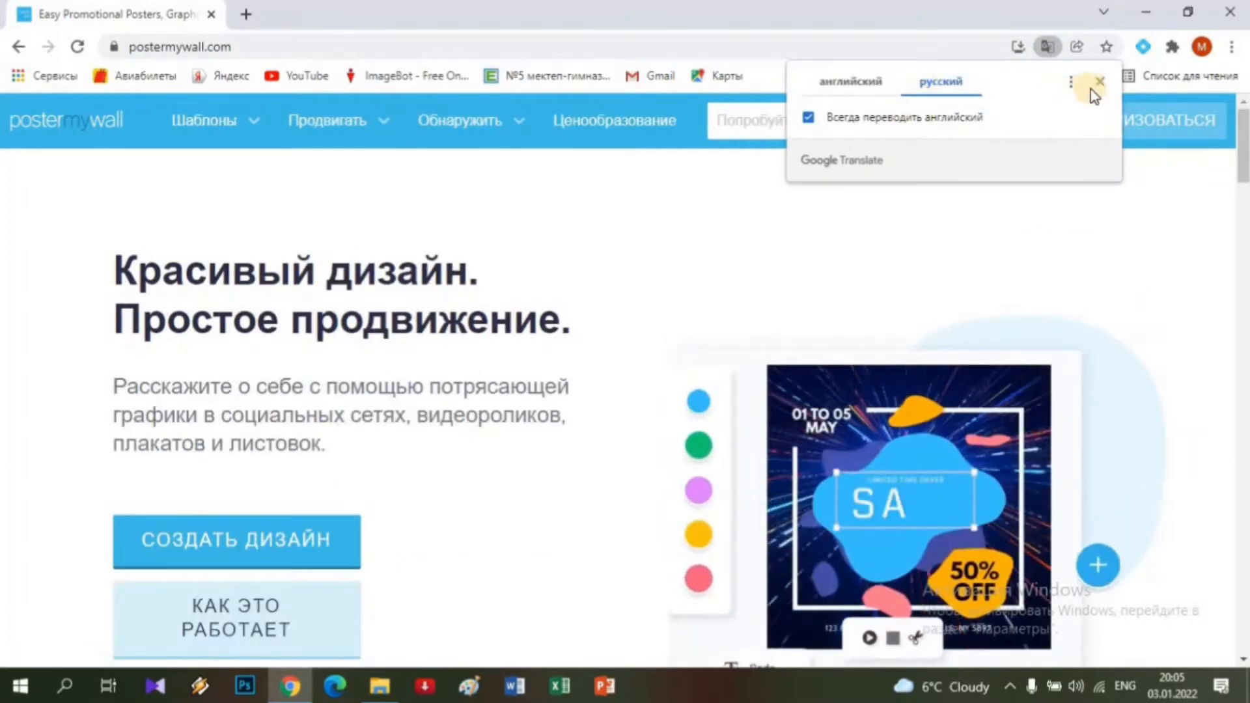
click(1100, 83)
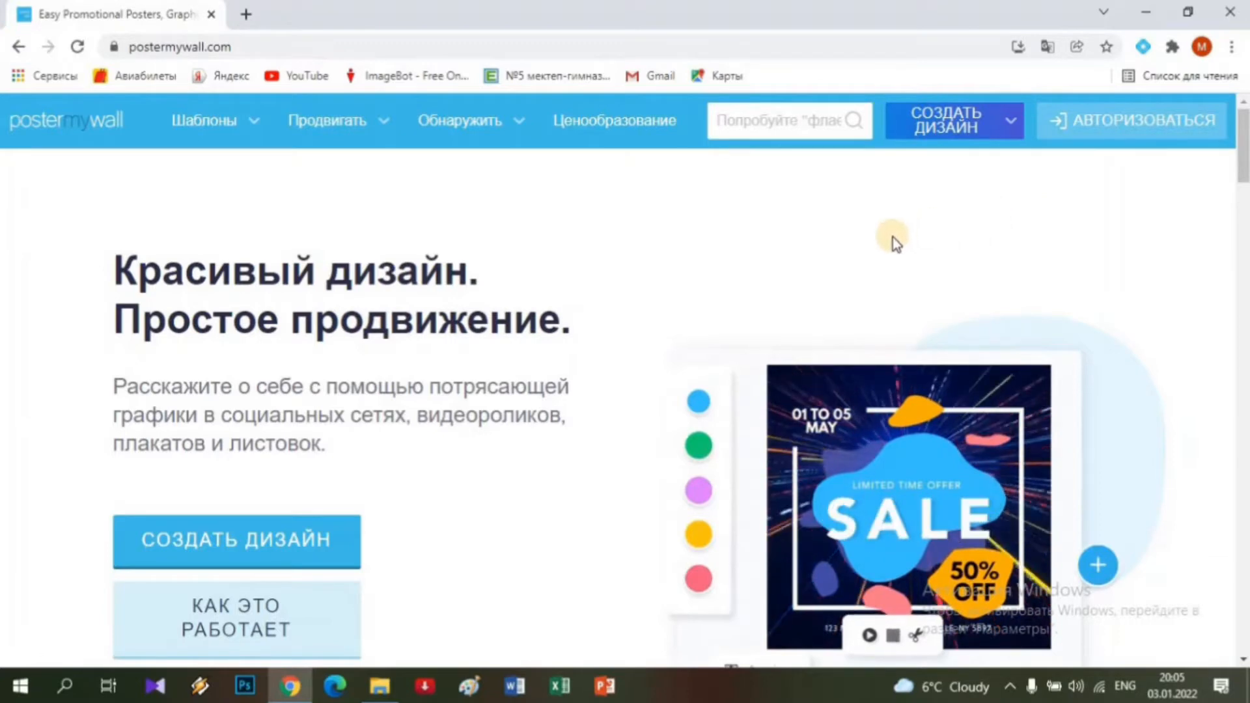
click(1133, 121)
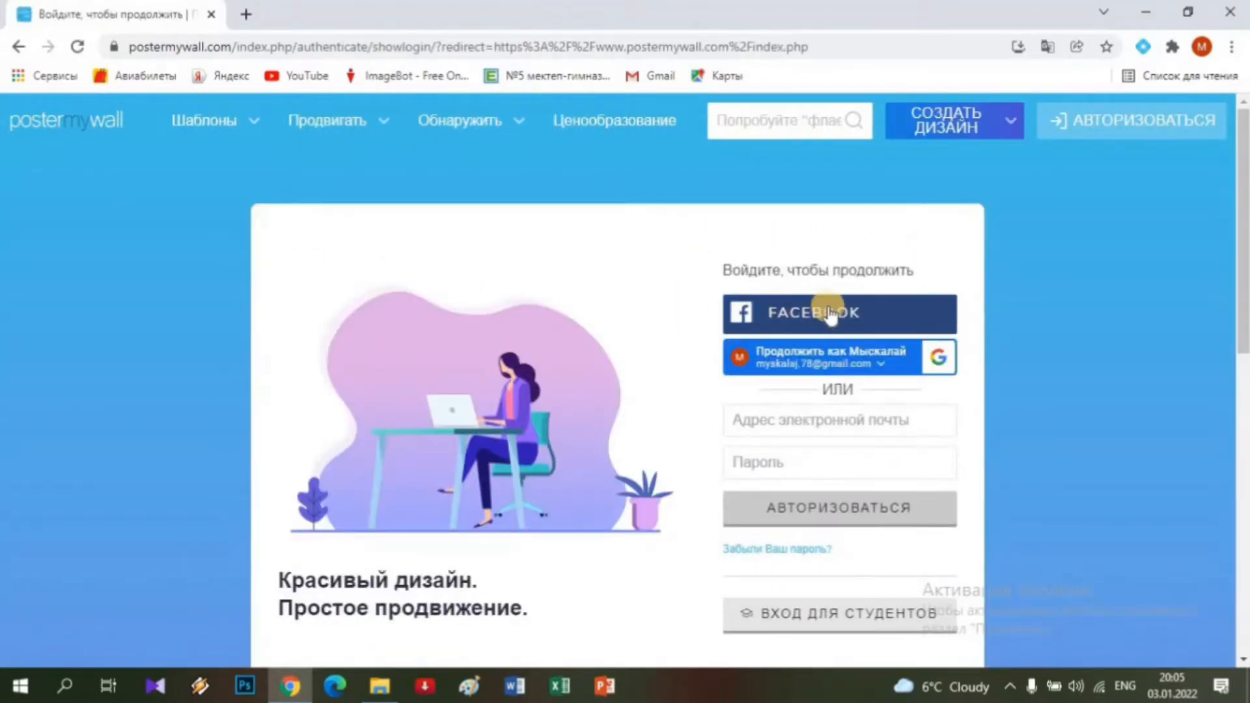
Sign in with the browser's Google account and glance at the avatar menu.
click(938, 364)
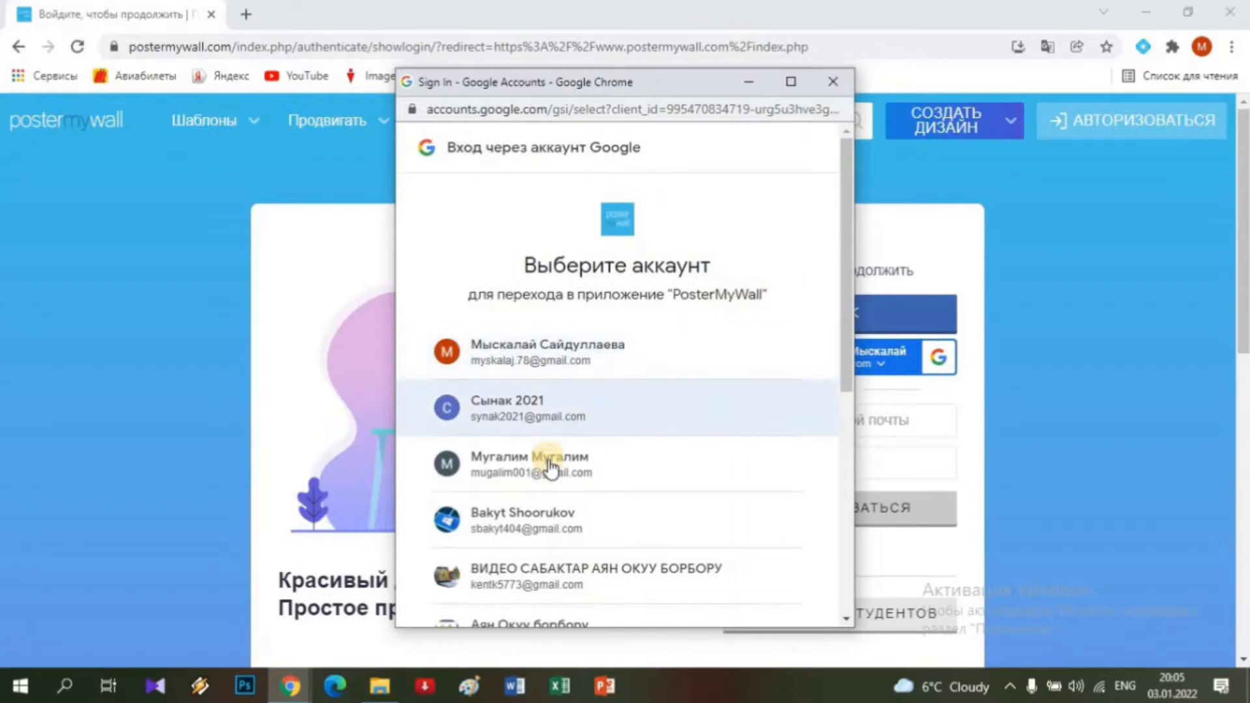
click(549, 464)
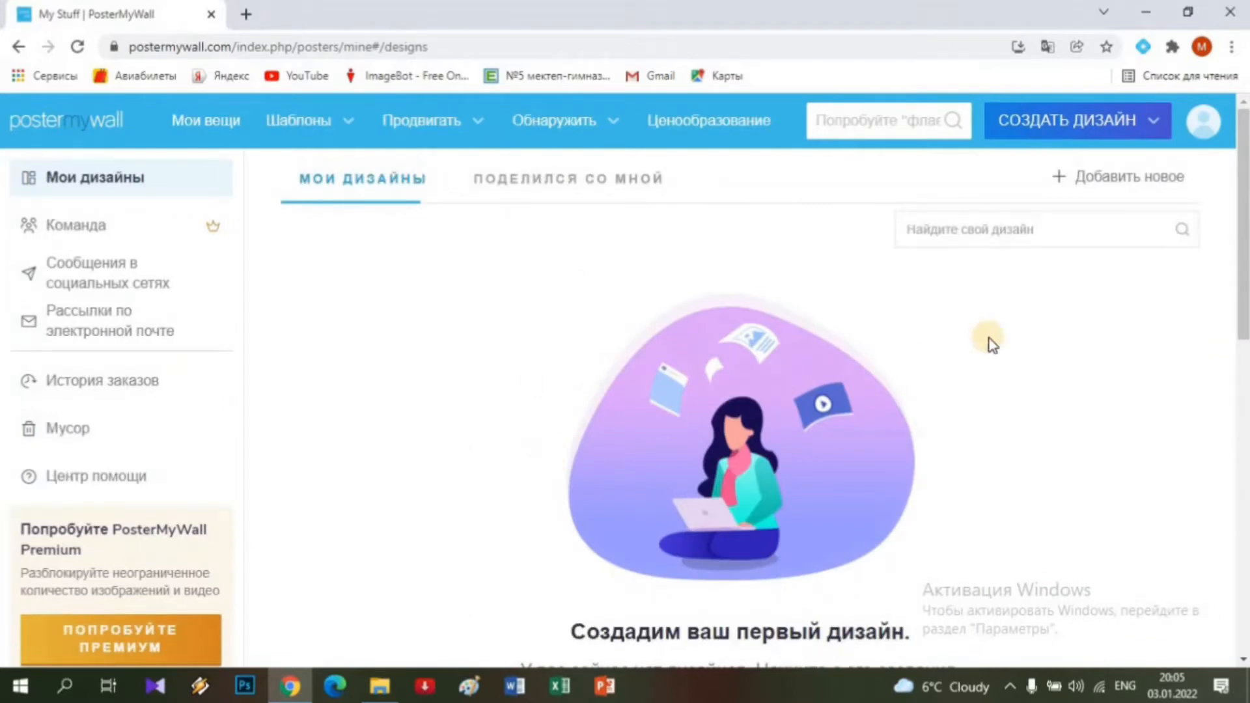
click(1204, 129)
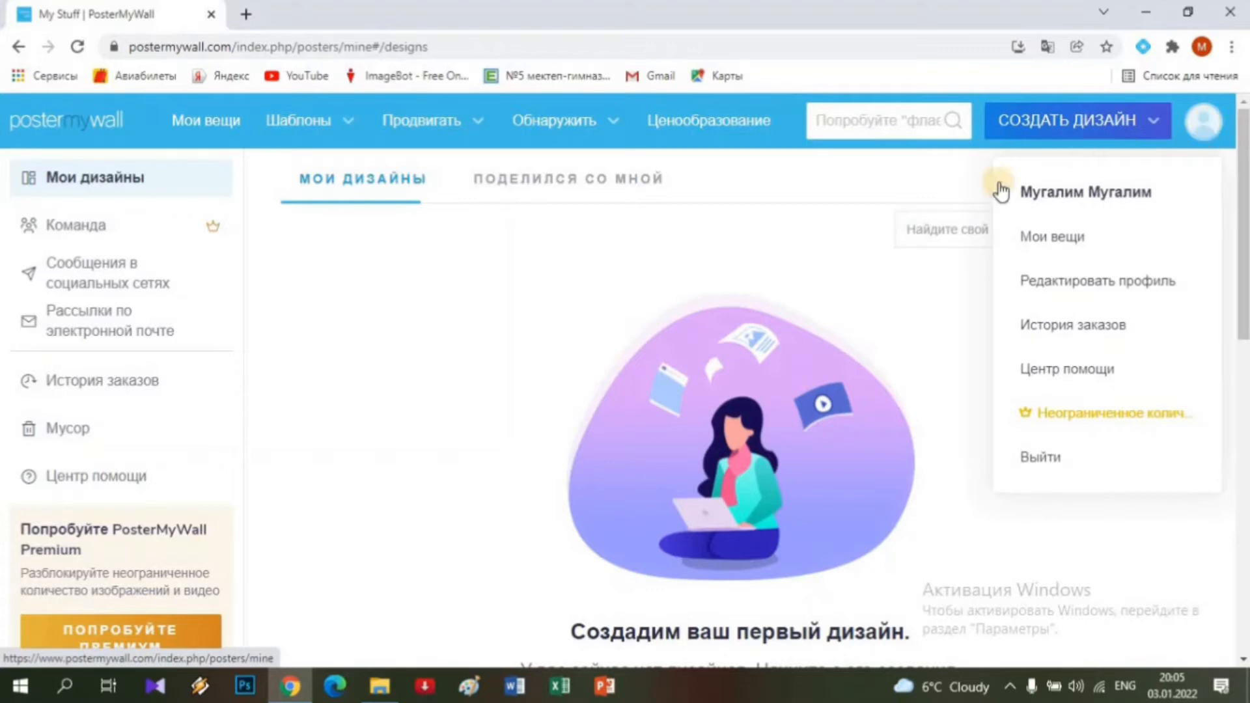
click(407, 308)
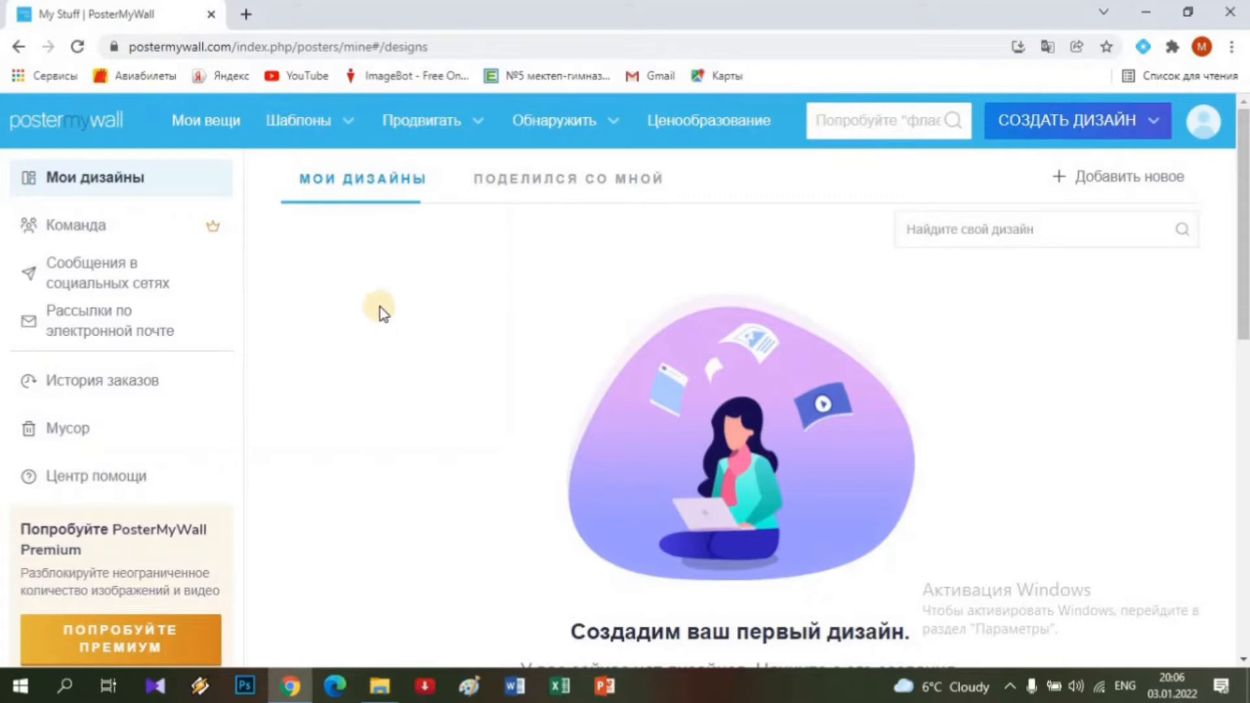
Open the Шаблоны template gallery and scroll through its size categories and sample designs.
click(303, 123)
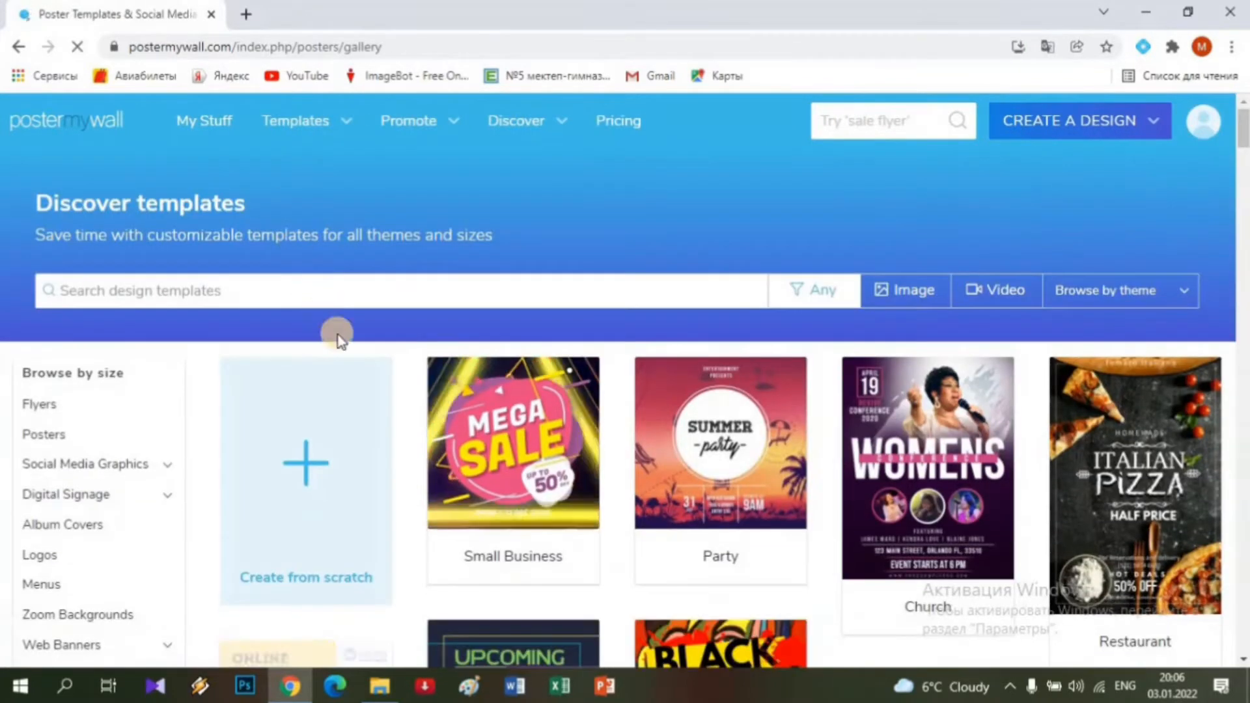
scroll(564, 463, down, 3)
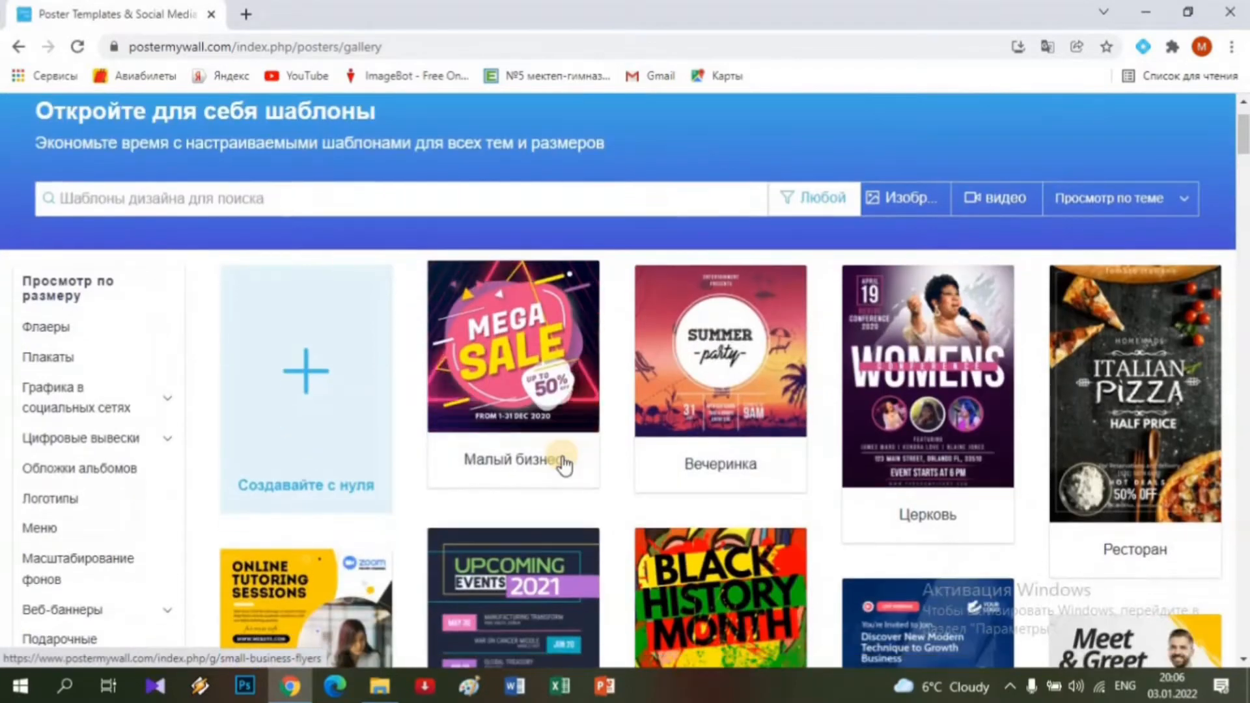
scroll(564, 463, down, 3)
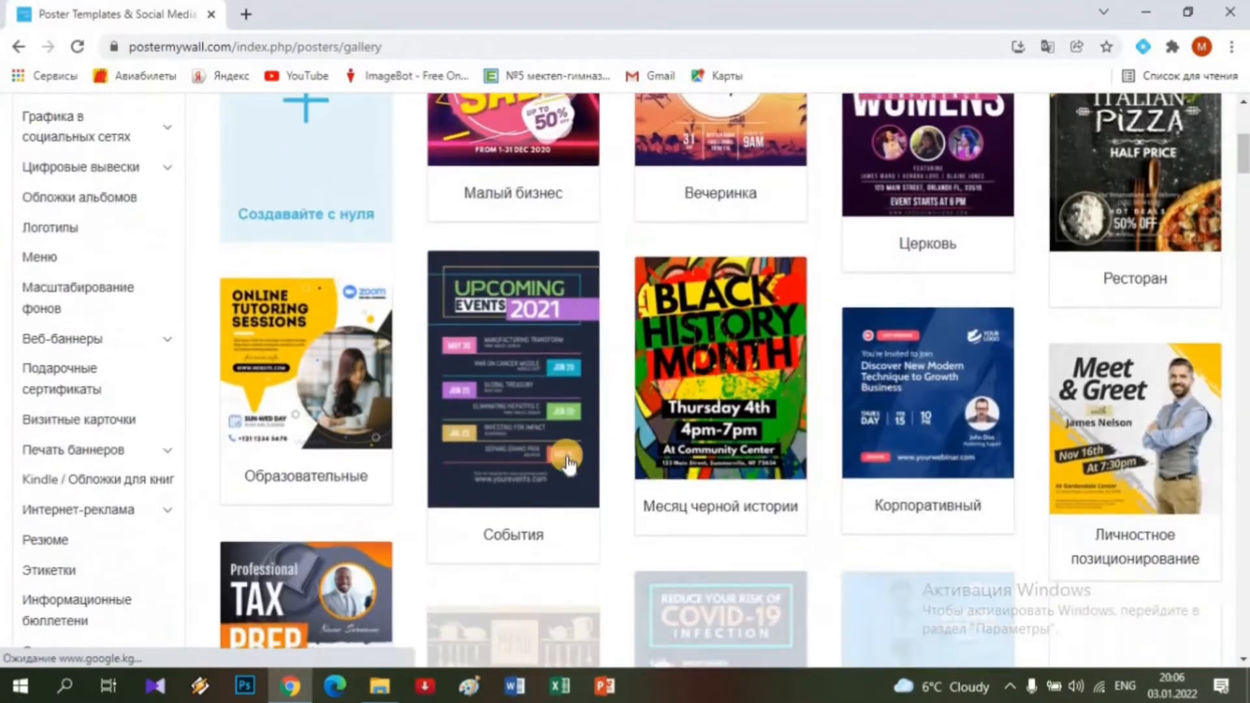
scroll(577, 464, down, 9)
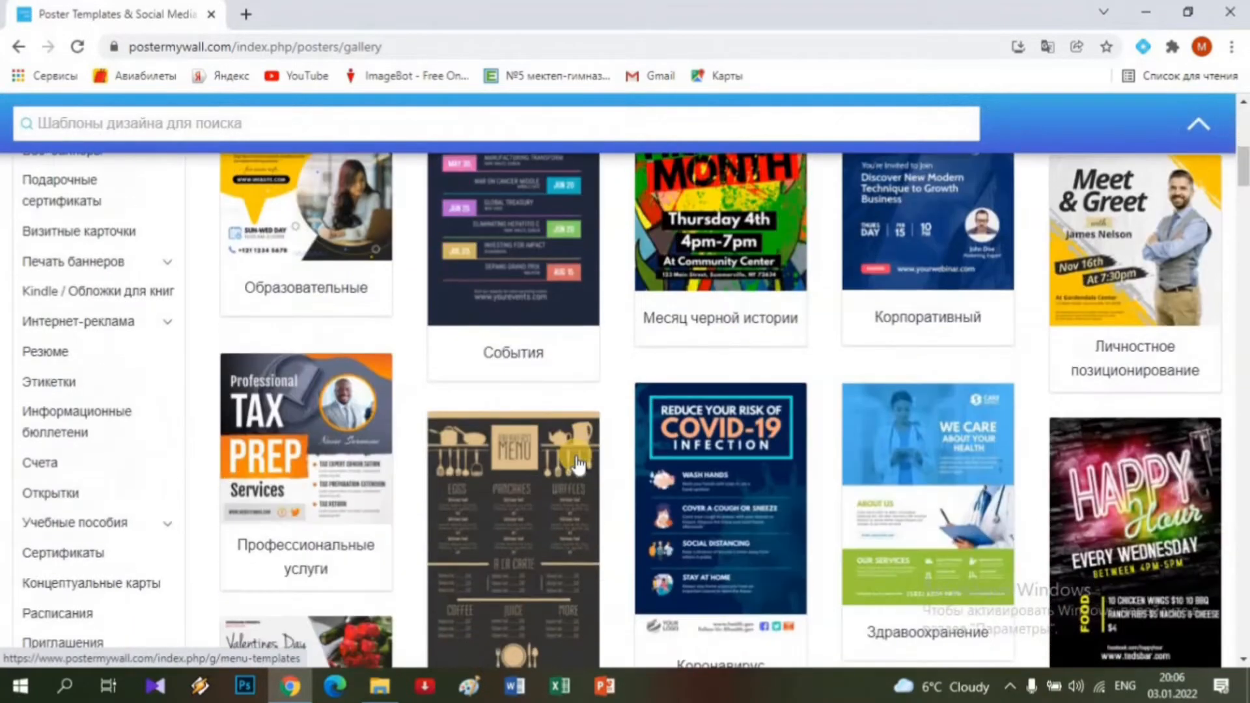
scroll(576, 464, up, 7)
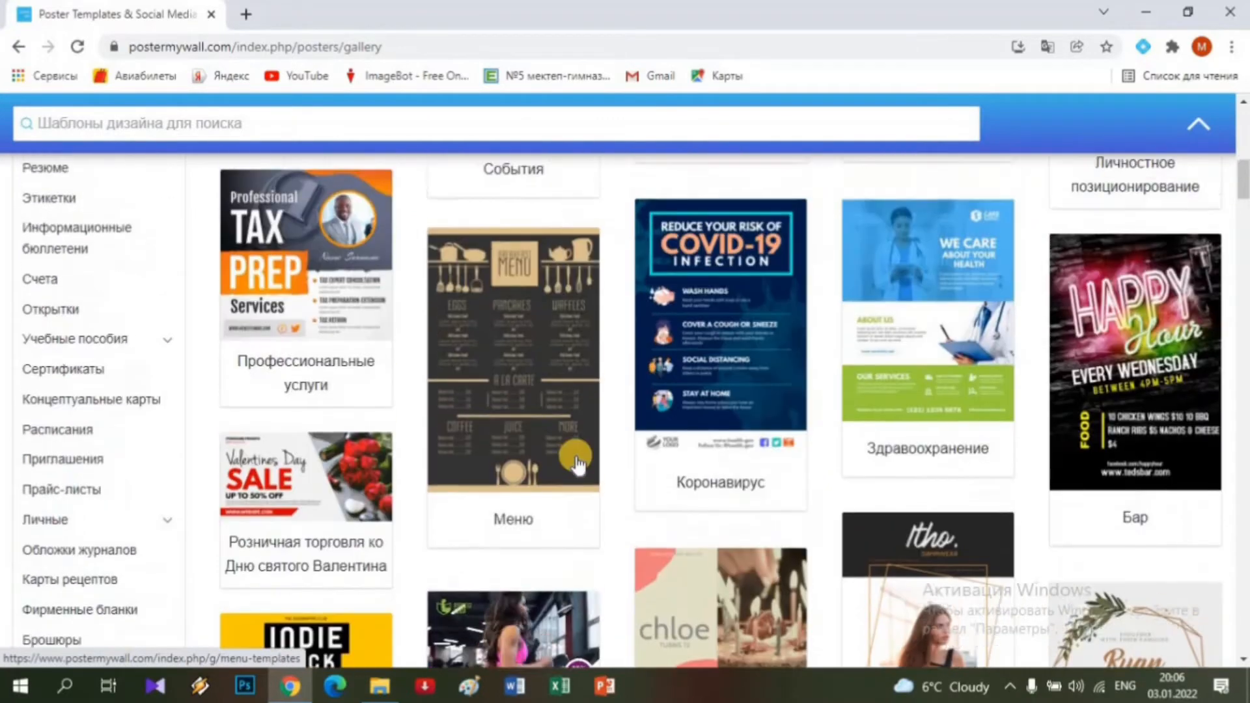
scroll(584, 467, down, 7)
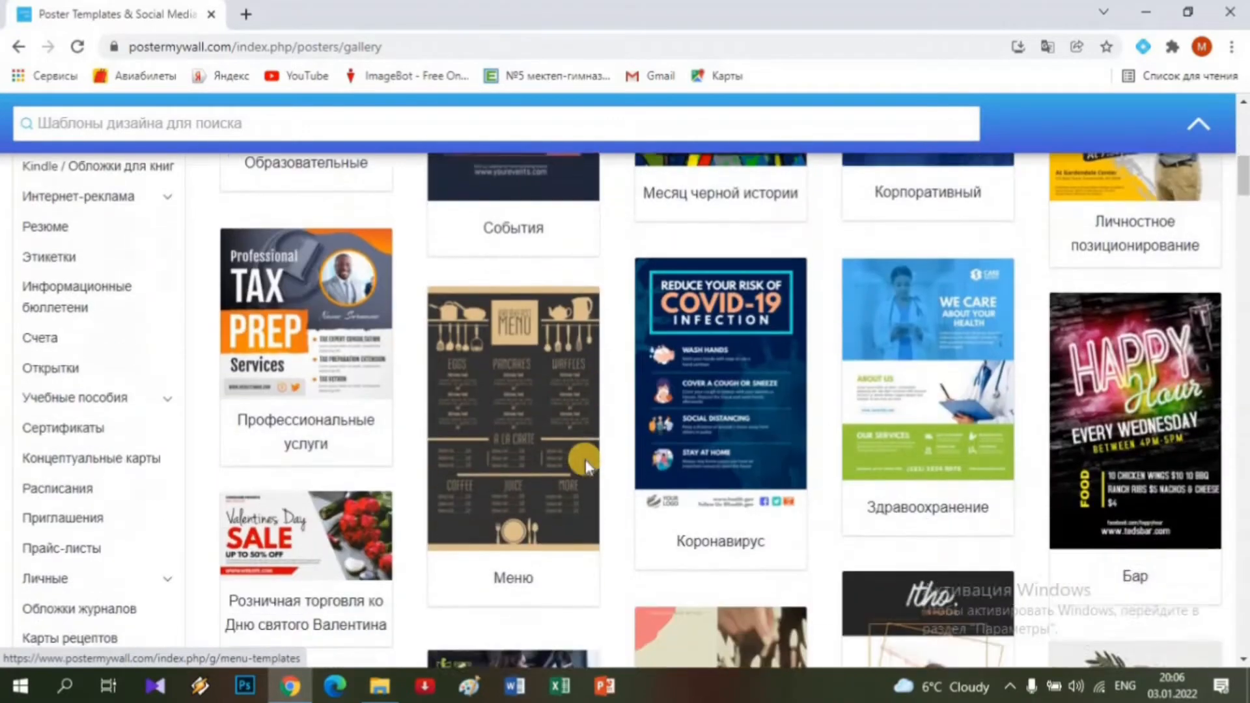
scroll(588, 467, up, 7)
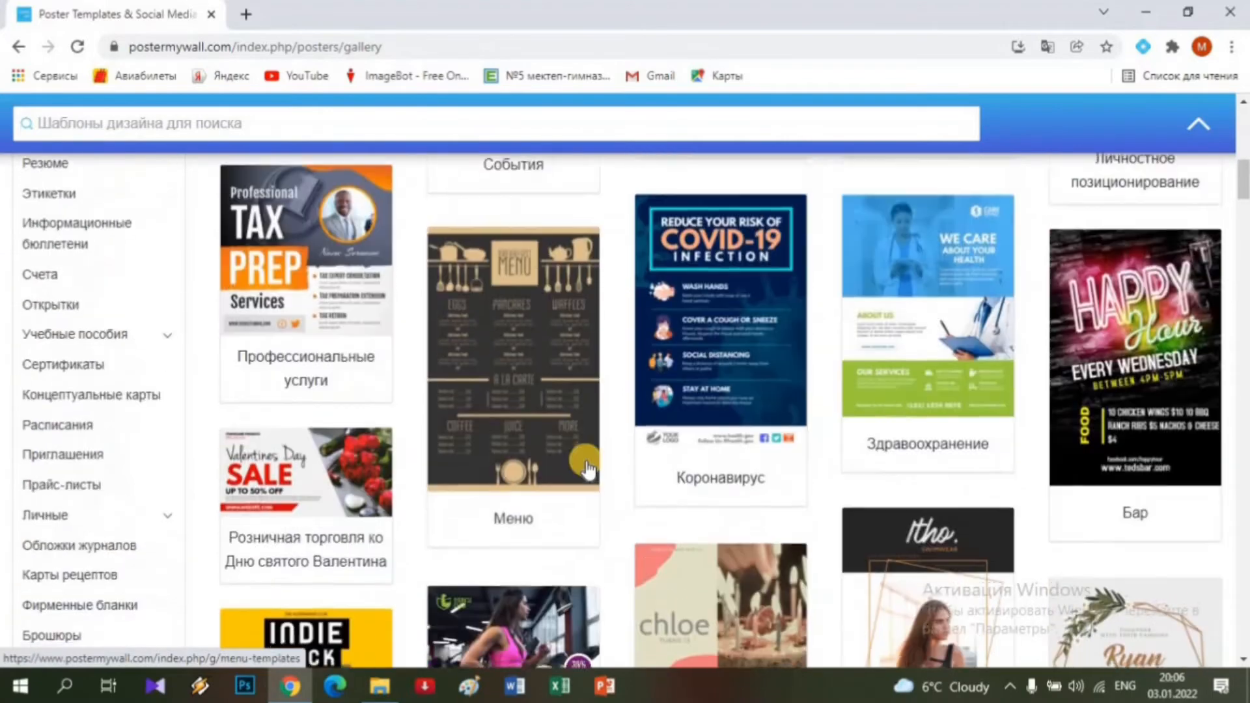
scroll(84, 217, up, 3)
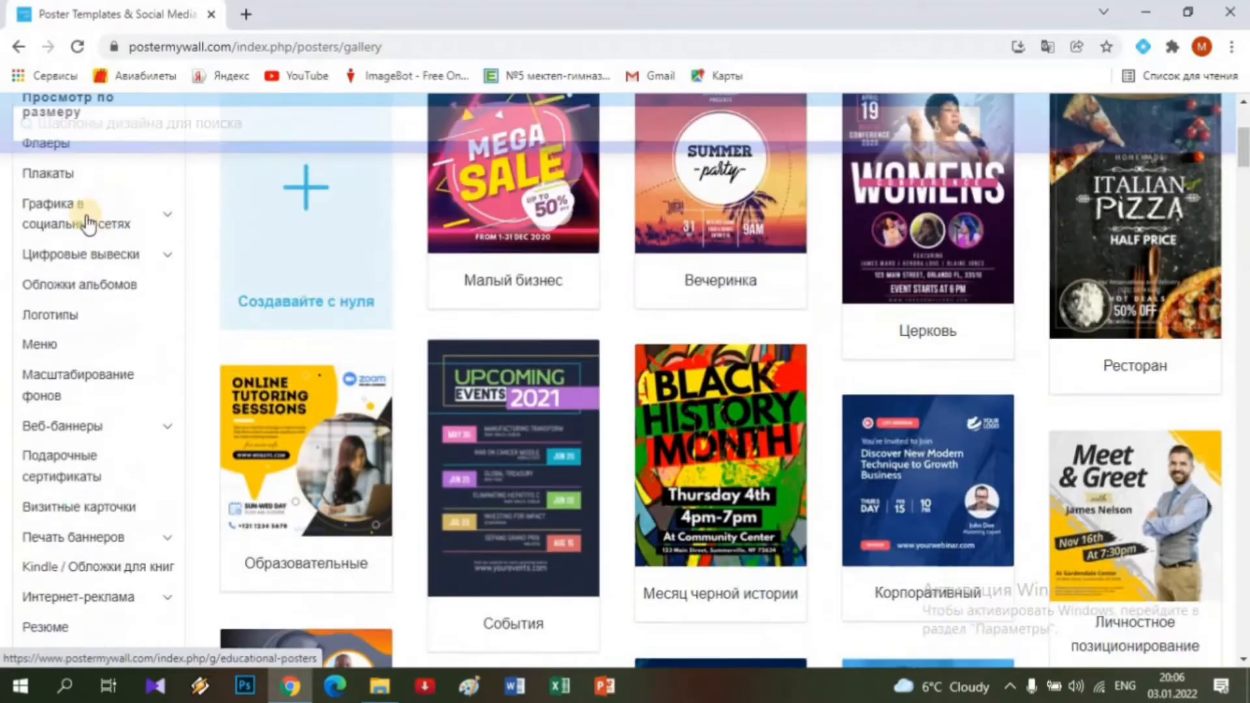
scroll(70, 248, up, 2)
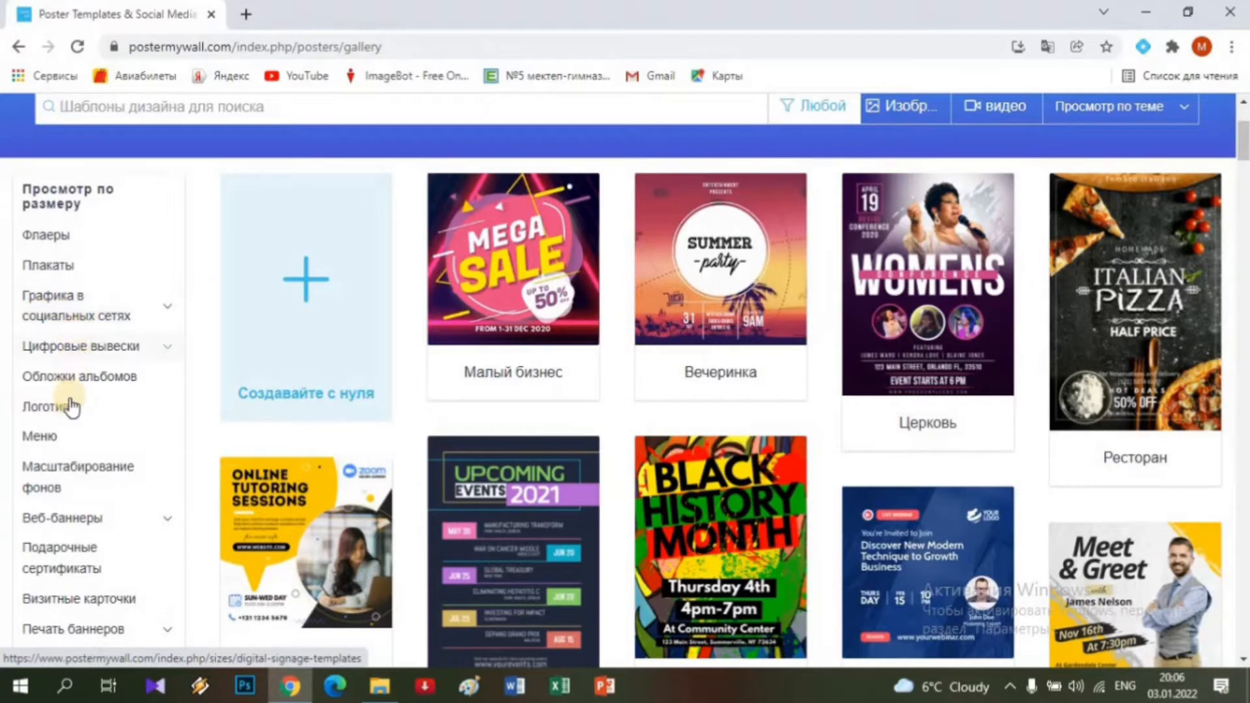
scroll(70, 414, down, 4)
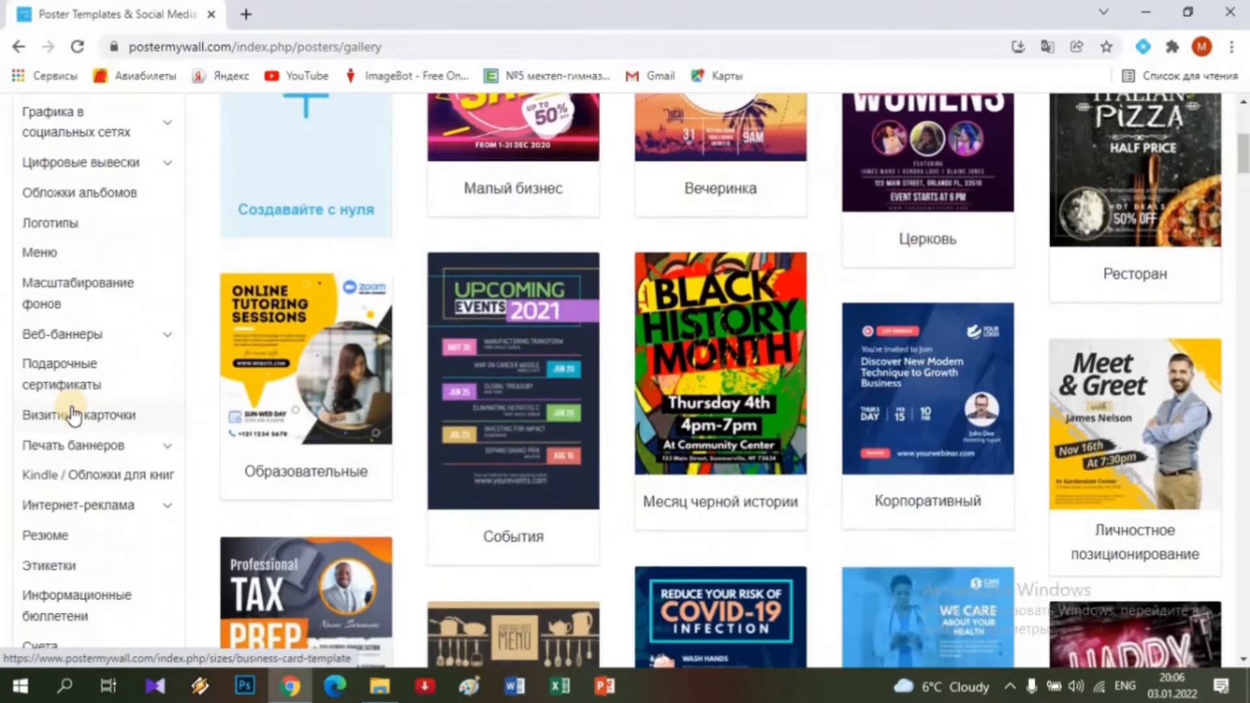
scroll(64, 448, down, 3)
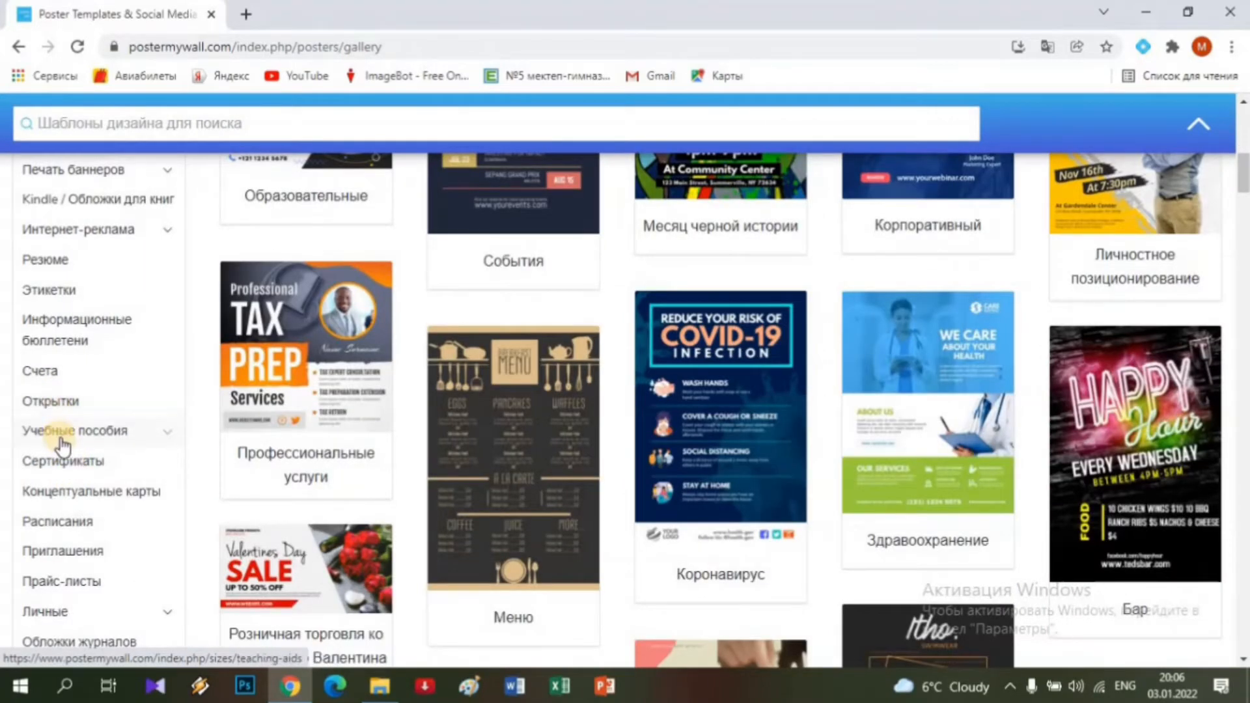
scroll(63, 445, down, 1)
scroll(62, 443, up, 1)
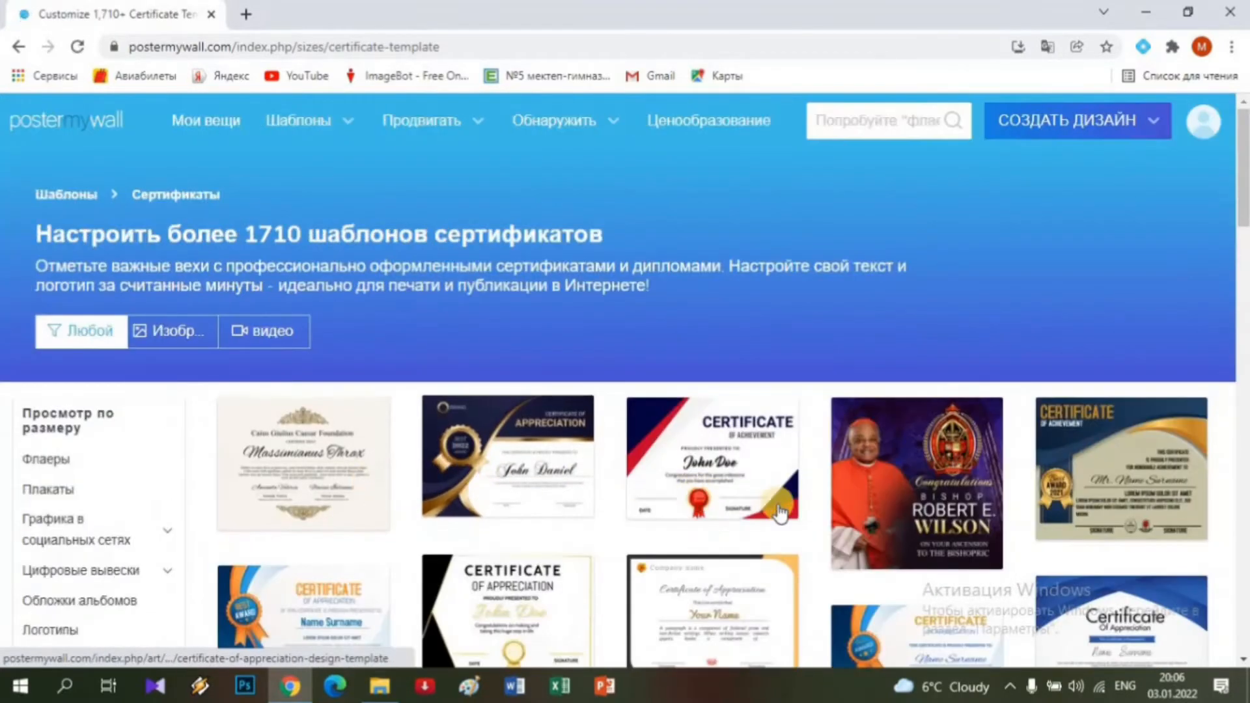
Scroll the certificate gallery and preview the navy-and-red Certificate of Achievement template.
scroll(811, 528, down, 3)
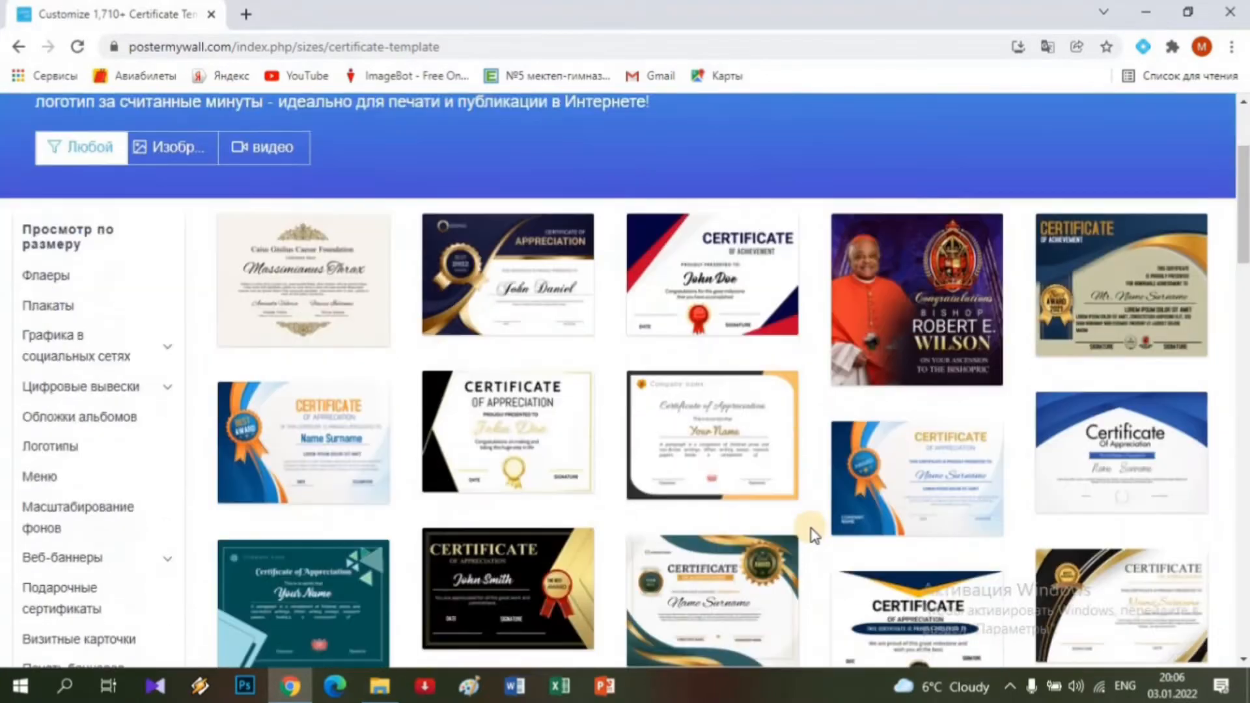
scroll(811, 528, down, 5)
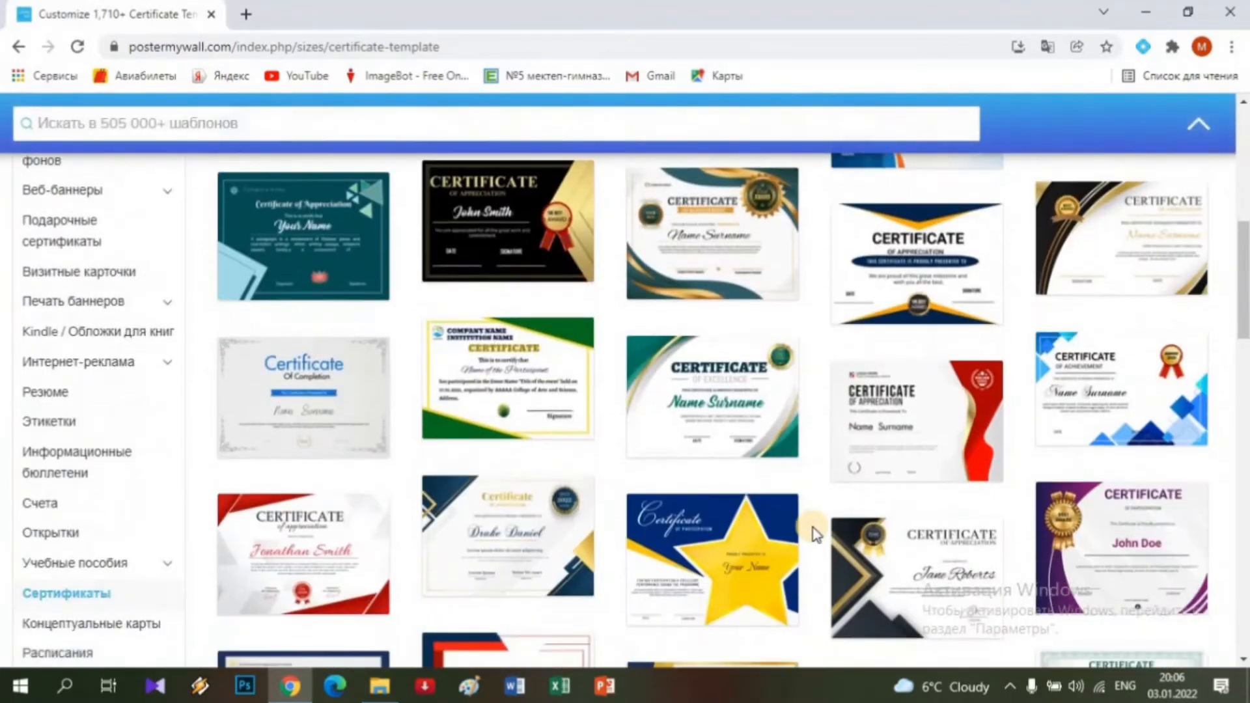
scroll(814, 534, down, 5)
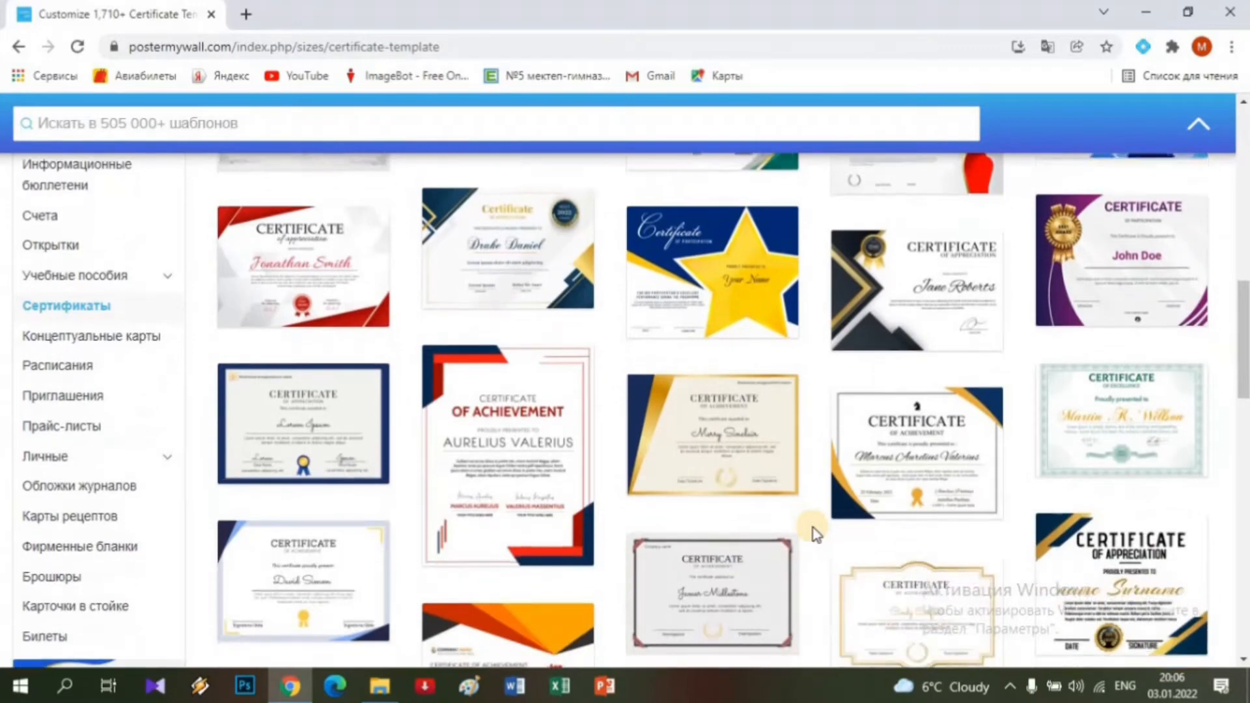
scroll(813, 533, down, 1)
scroll(813, 534, up, 1)
scroll(814, 534, down, 2)
scroll(814, 534, up, 4)
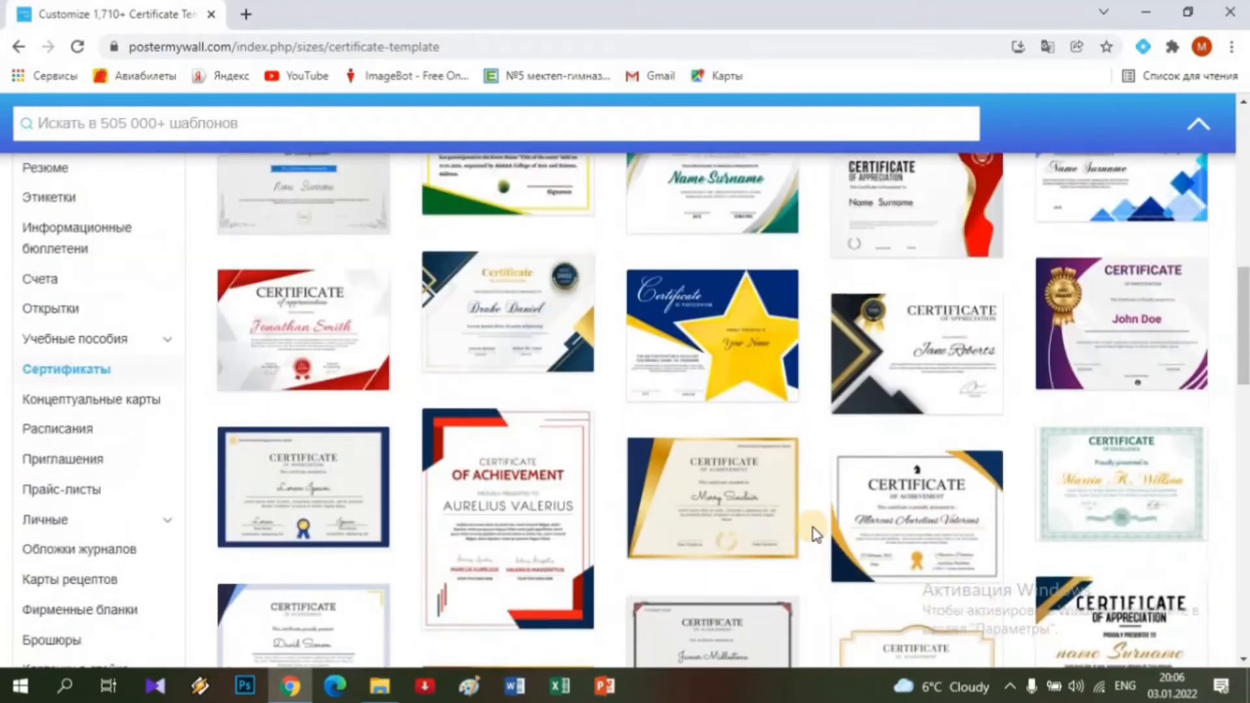
scroll(814, 532, up, 8)
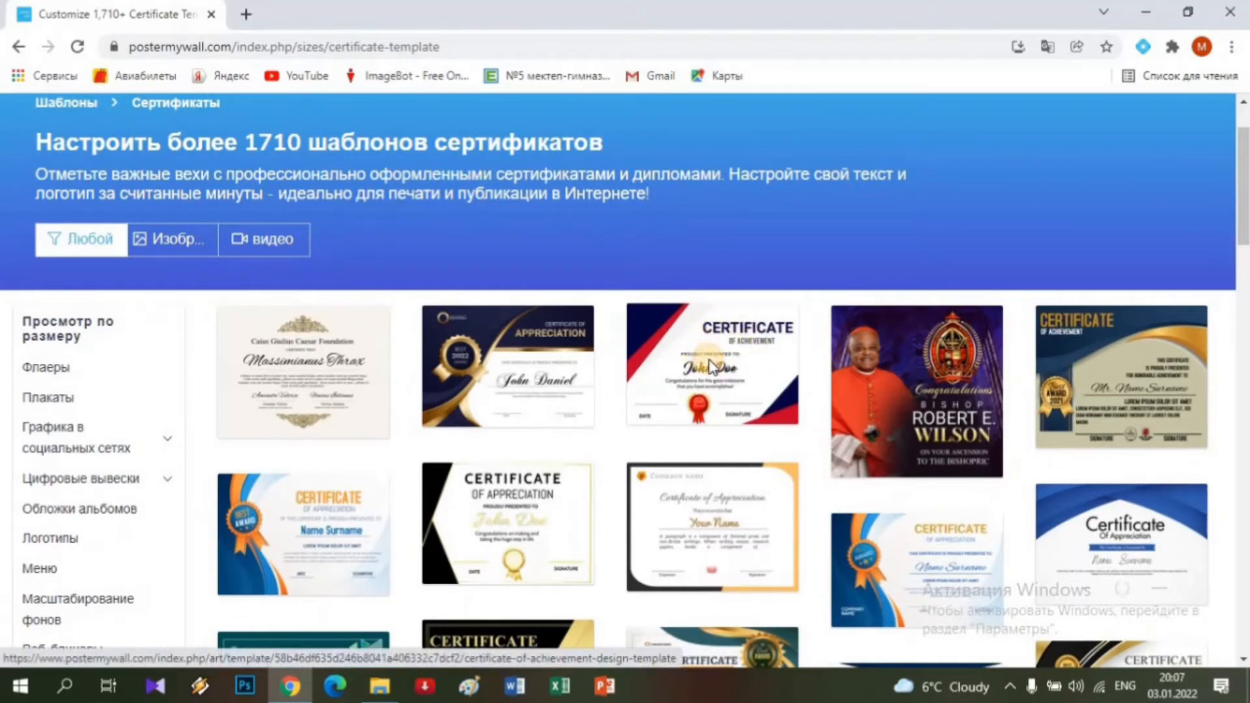
click(711, 366)
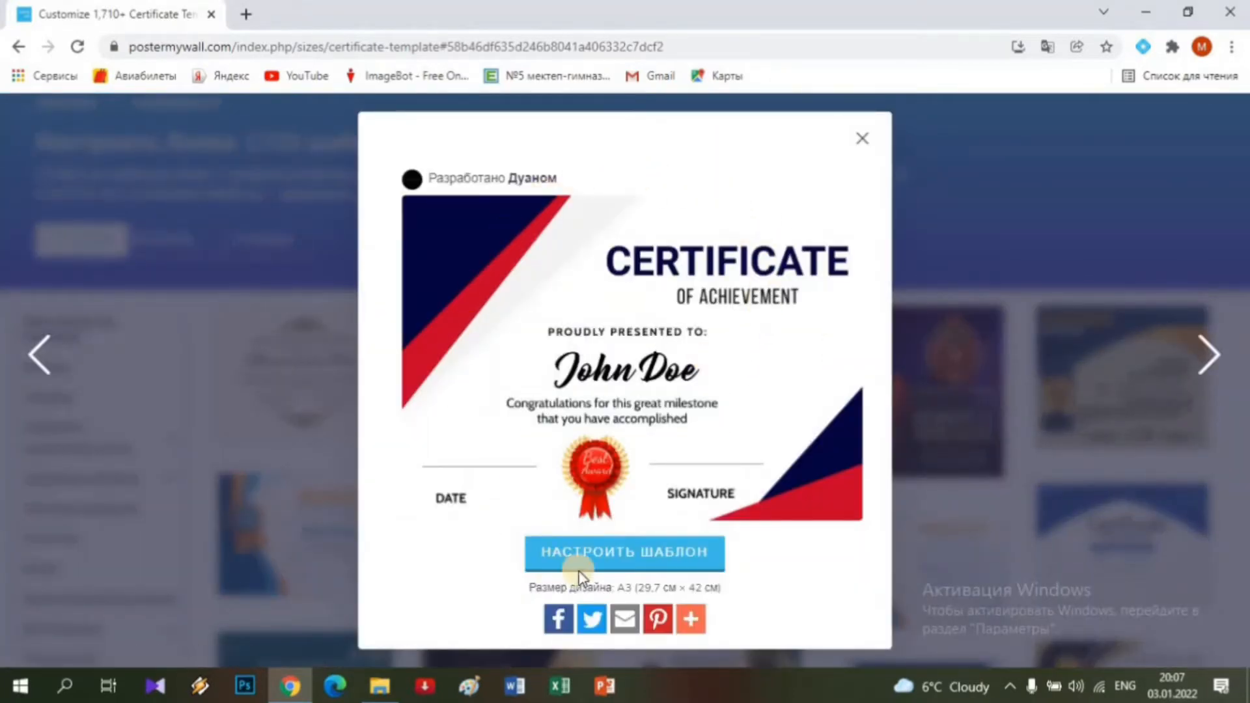
Customise the Certificate of Achievement template and nudge its CERTIFICATE heading slightly left.
click(653, 561)
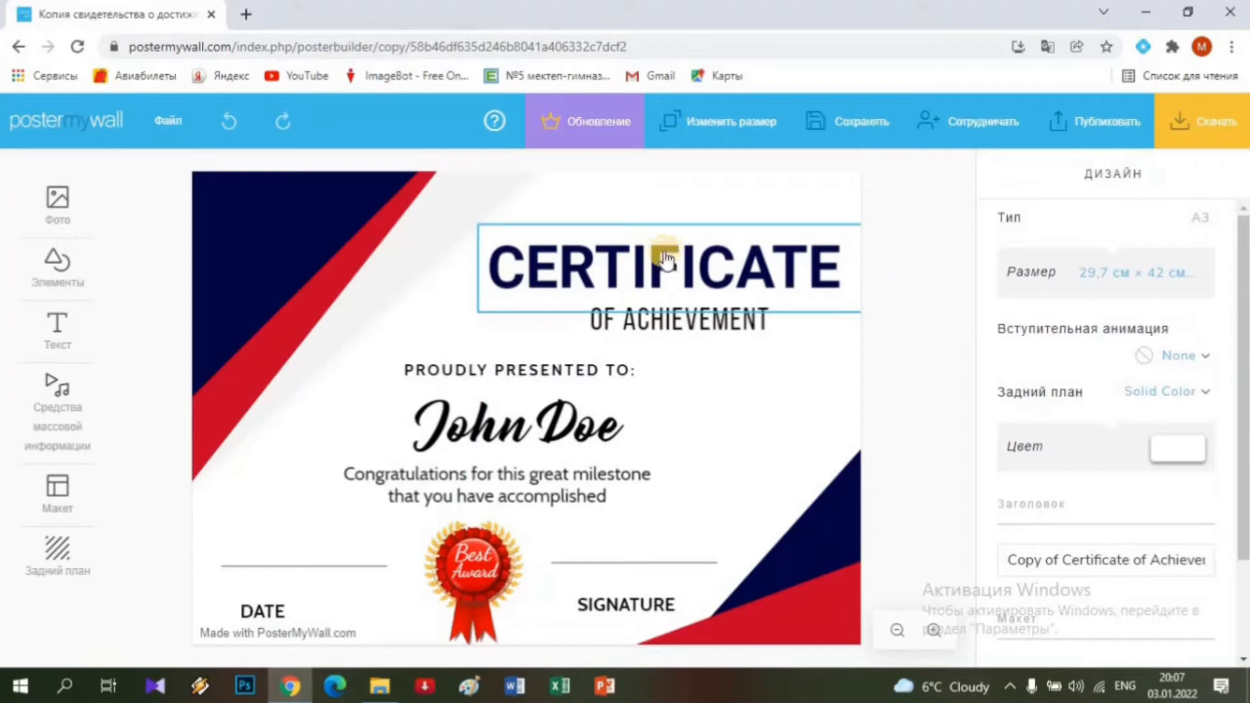
drag(635, 250, 583, 243)
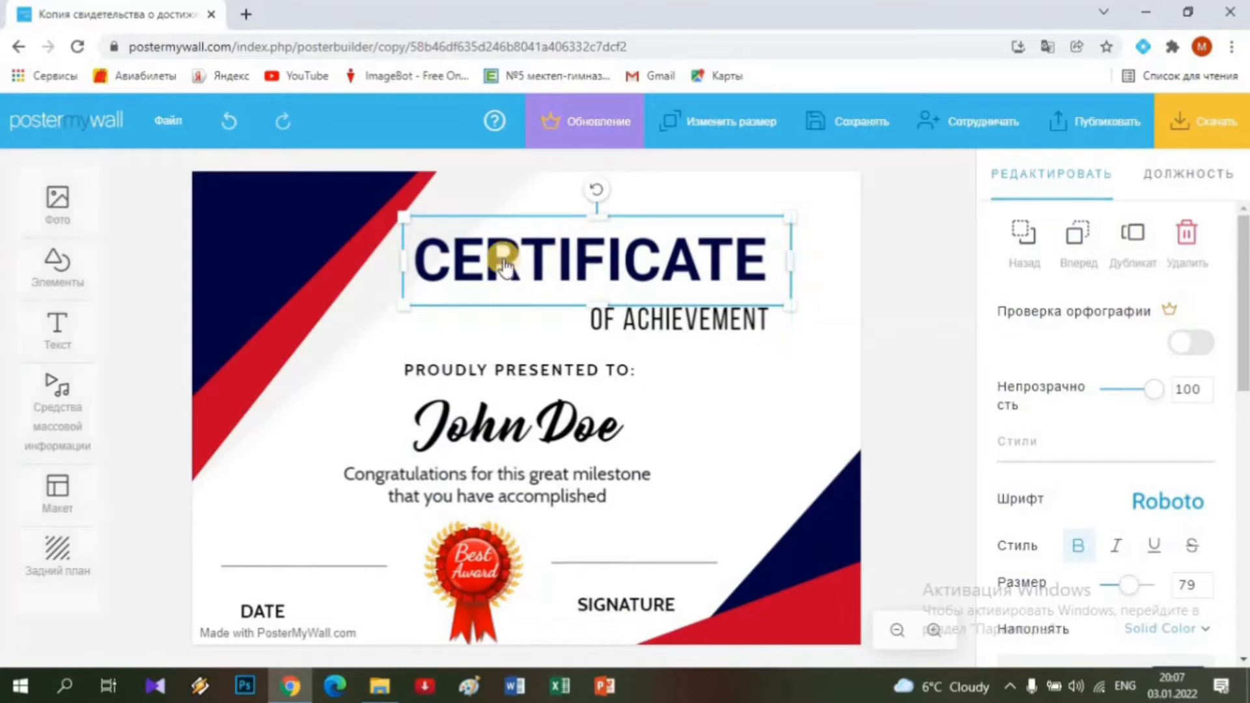
Clear the old English heading letters and retype it in capitals as СЕРТИФИКАТ.
click(454, 263)
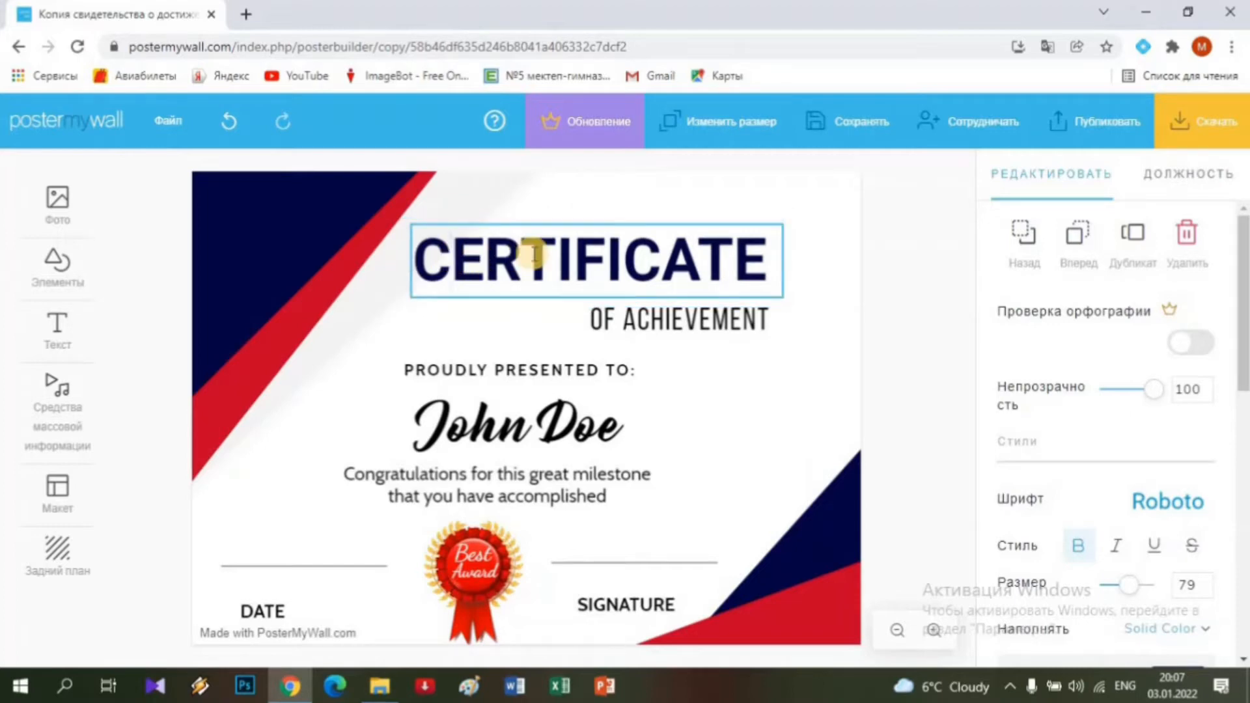
key(BackSpace)
key(Delete)
key(Delete)
key(Delete)
key(Delete)
key(Delete)
key(Delete)
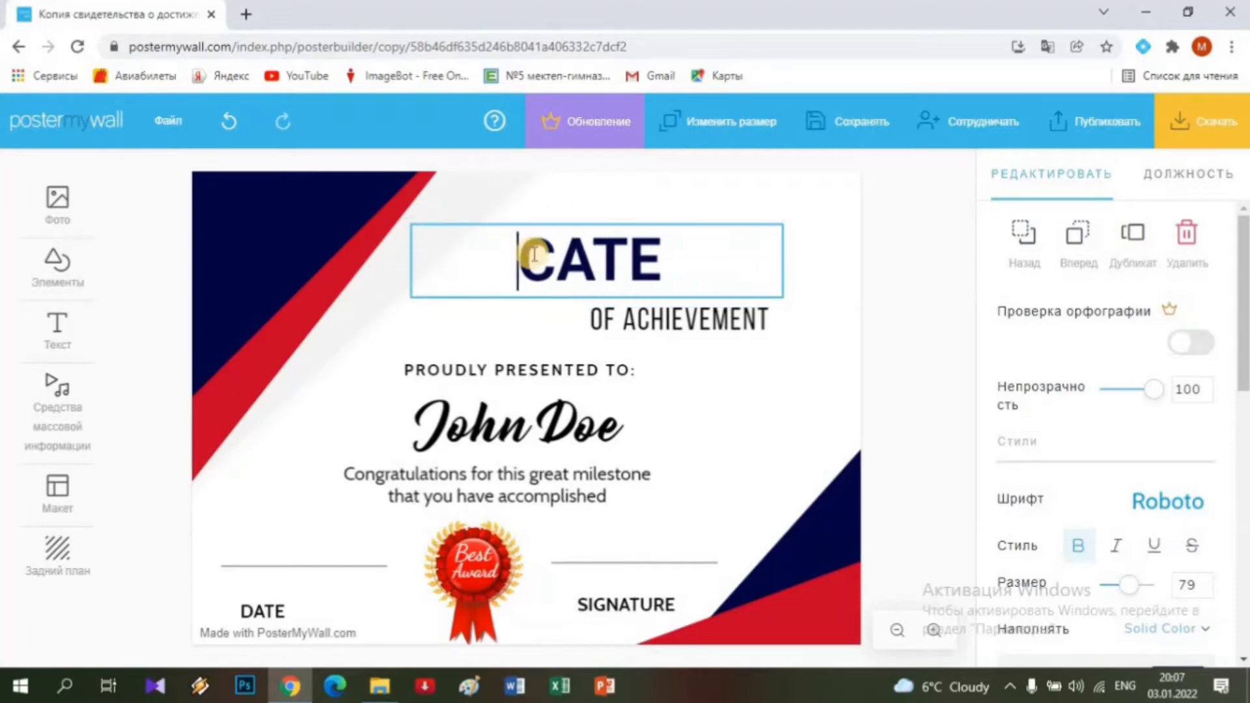
key(Delete)
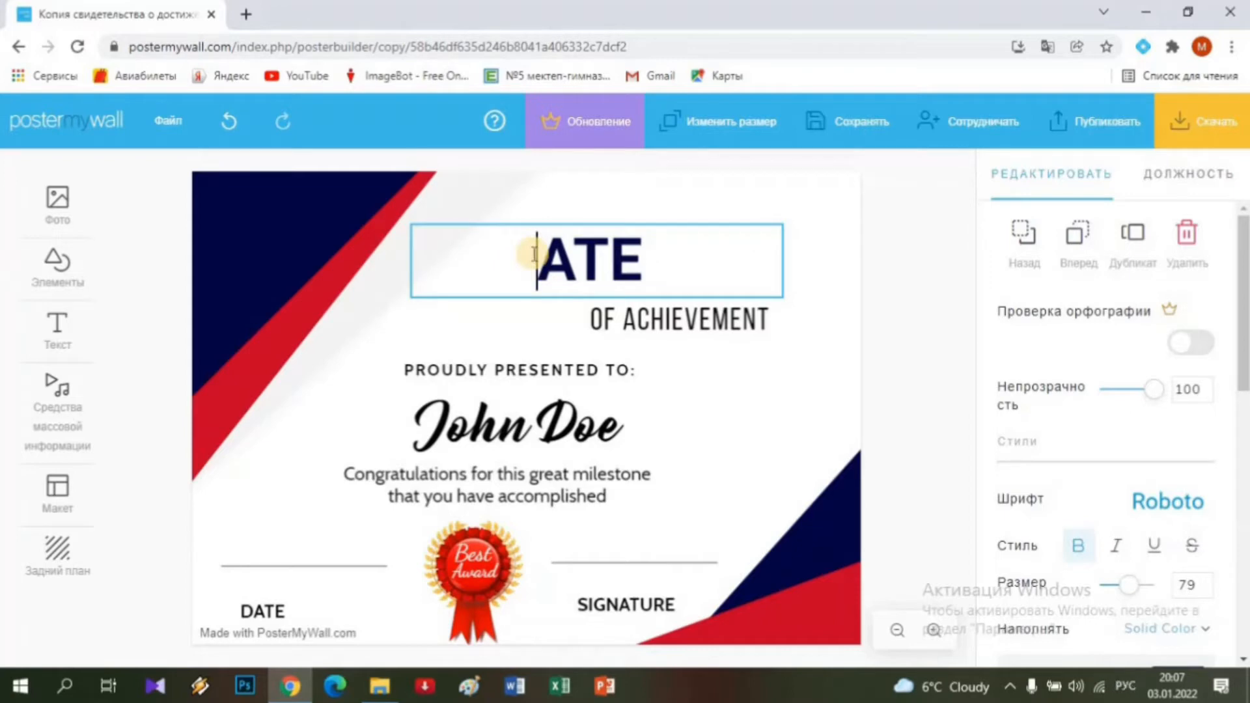
text(сертифи)
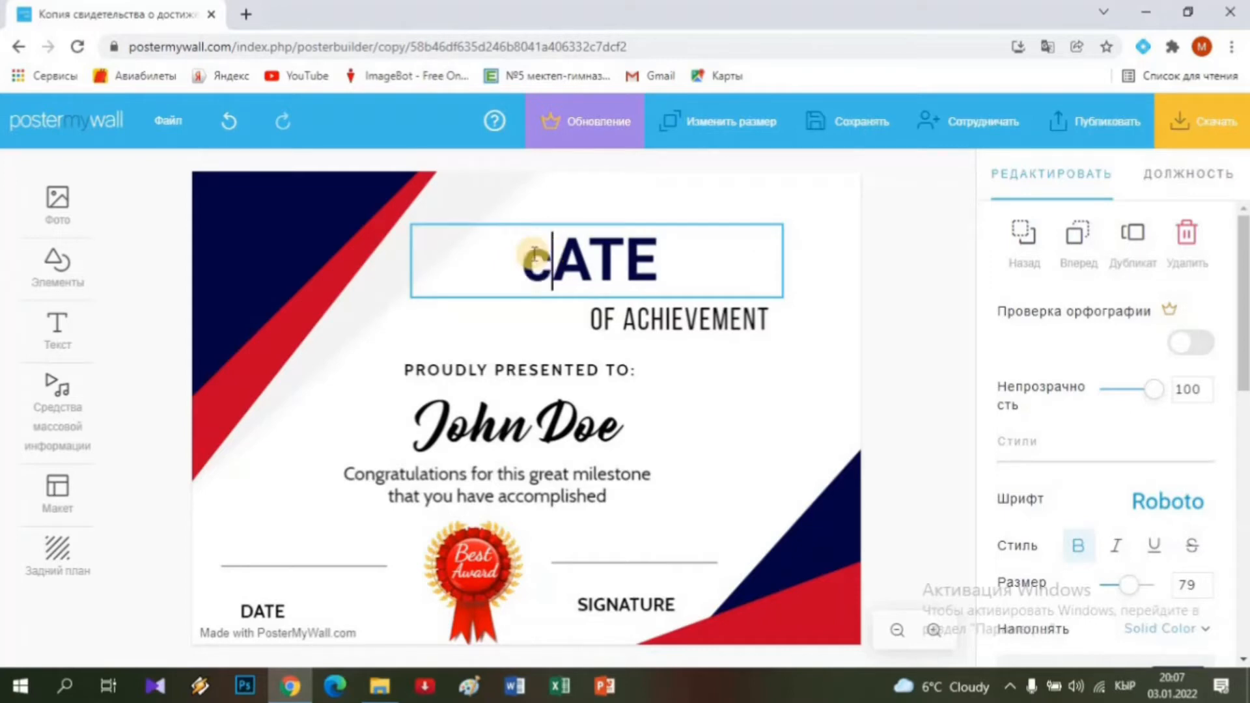
text(ка)
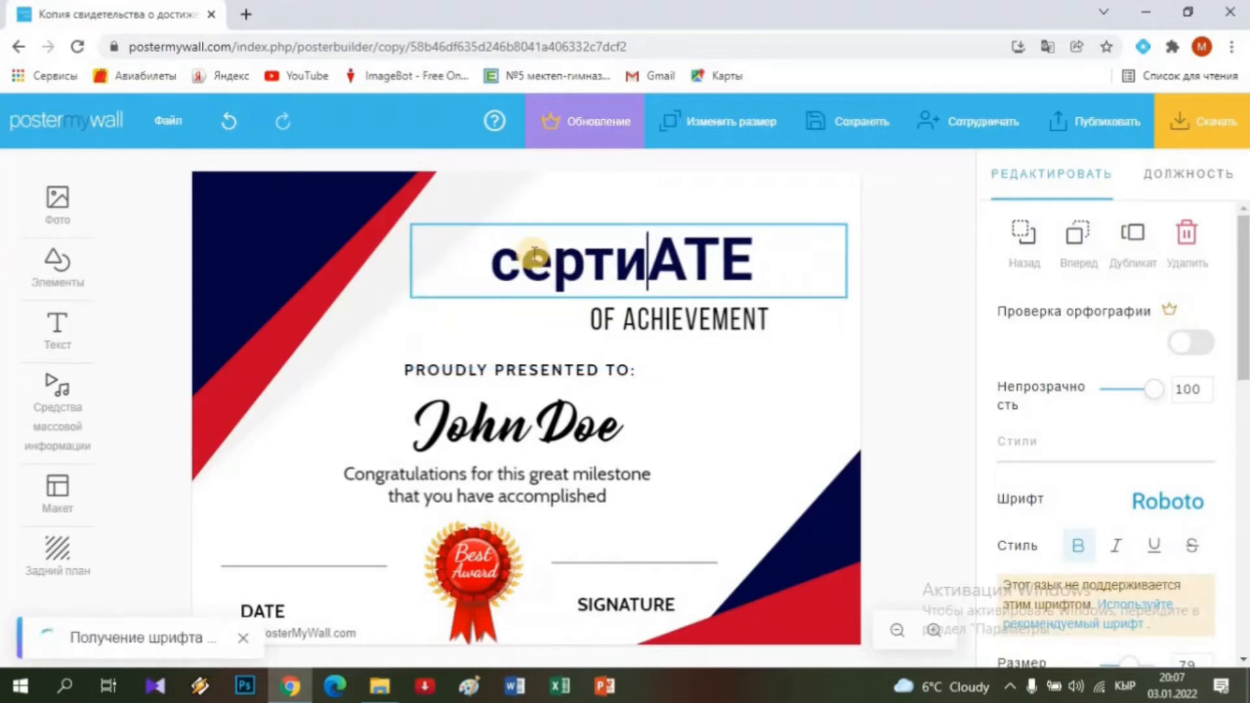
text(т)
key(Delete)
key(Delete)
key(Delete)
key(BackSpace)
key(BackSpace)
key(BackSpace)
key(BackSpace)
key(BackSpace)
key(BackSpace)
key(BackSpace)
key(BackSpace)
key(BackSpace)
key(BackSpace)
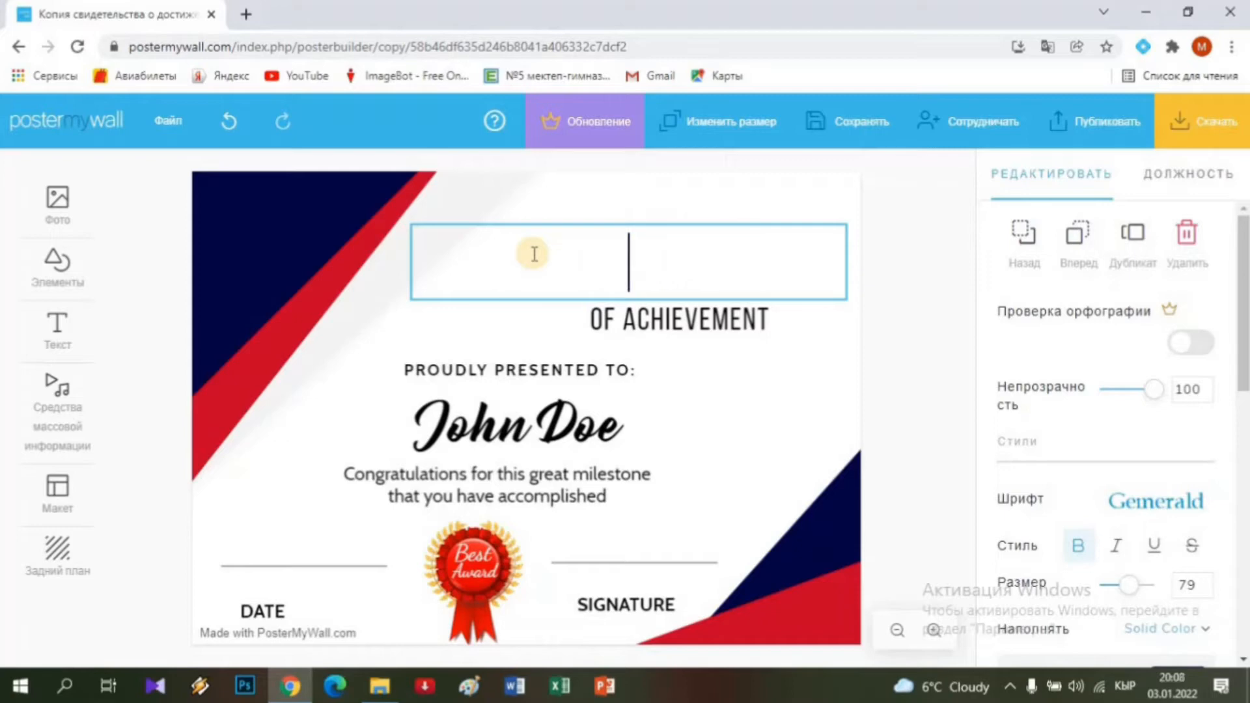
text(СЕРТИФ)
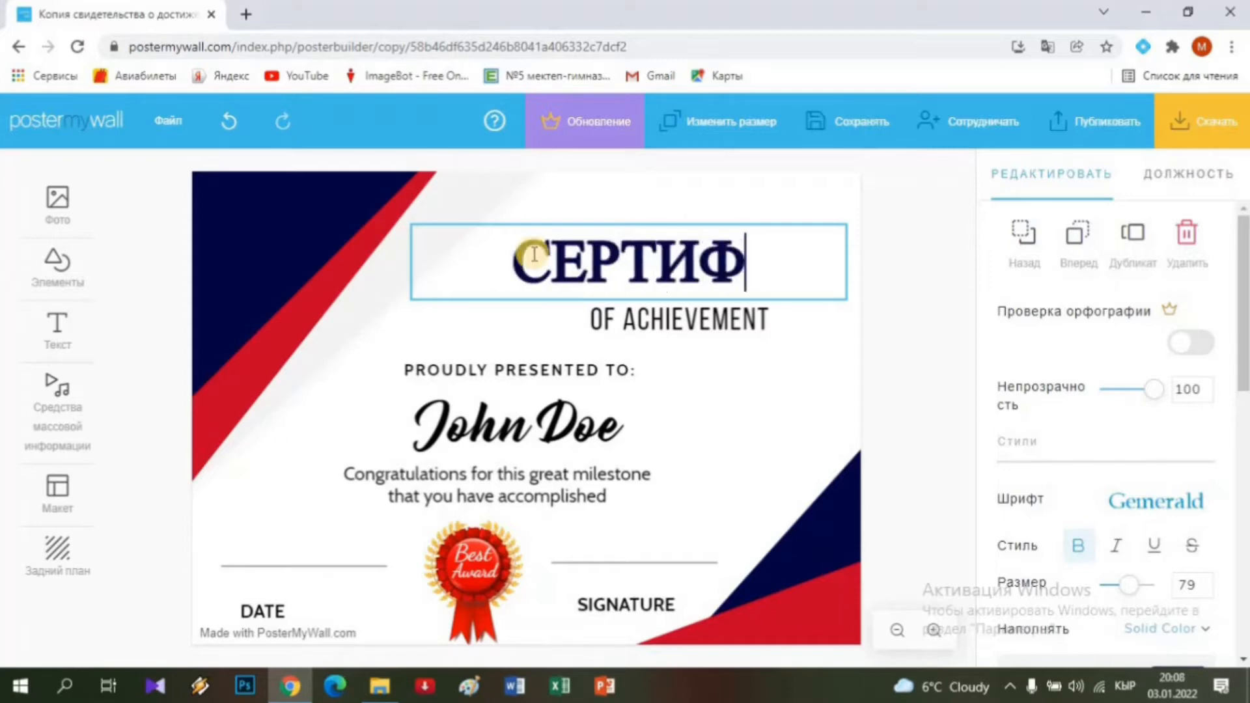
text(ИКАТ)
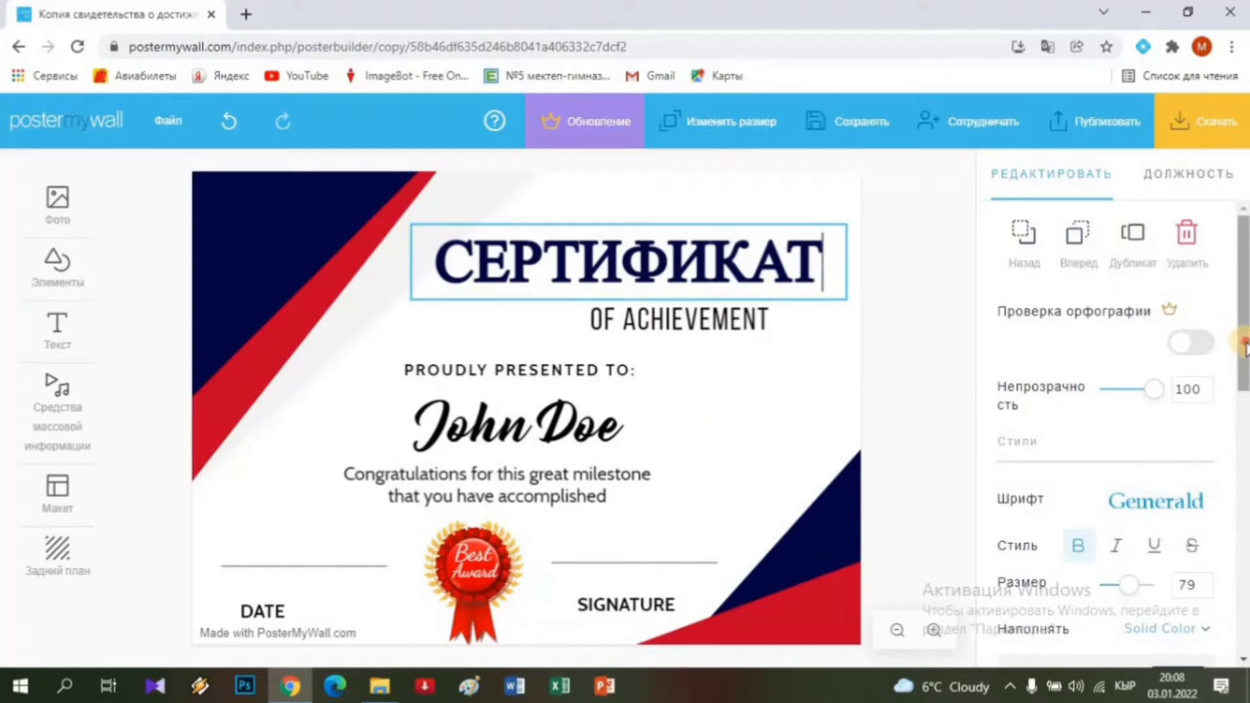
drag(1244, 343, 1244, 352)
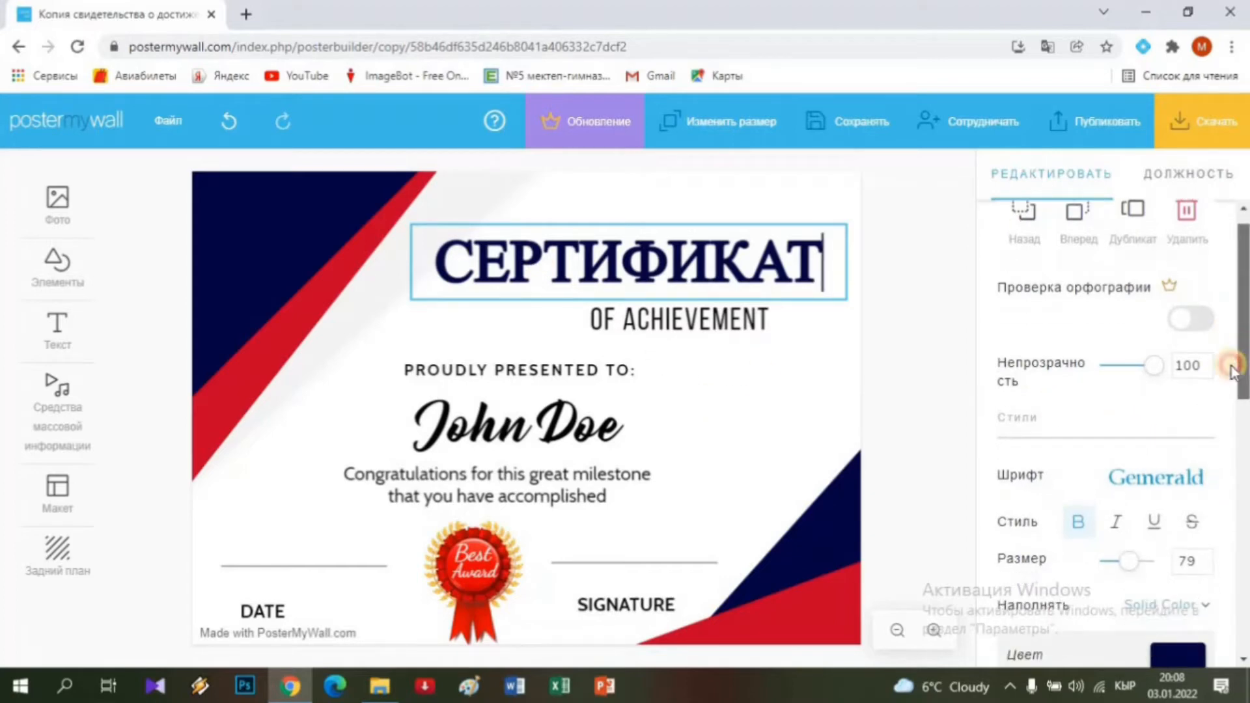
Browse the heading fonts, then lower the СЕРТИФИКАТ size from 79 to 71.
click(1155, 485)
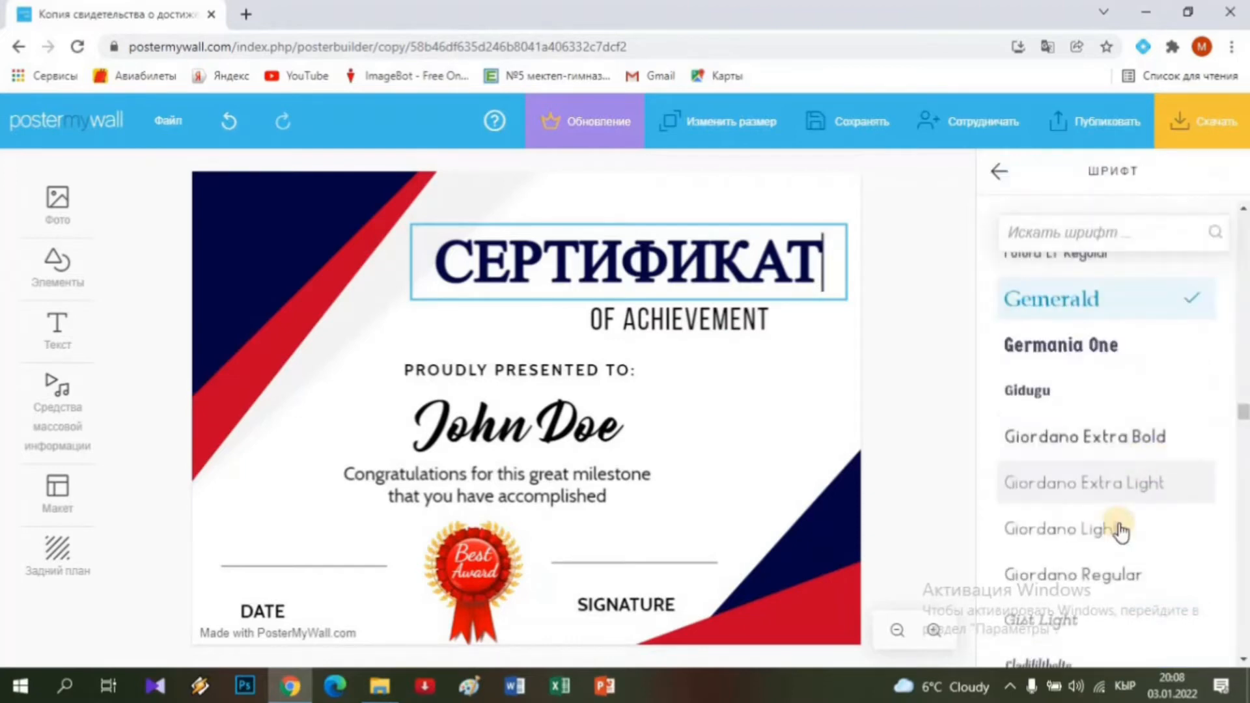
scroll(1121, 531, down, 7)
scroll(1121, 531, up, 8)
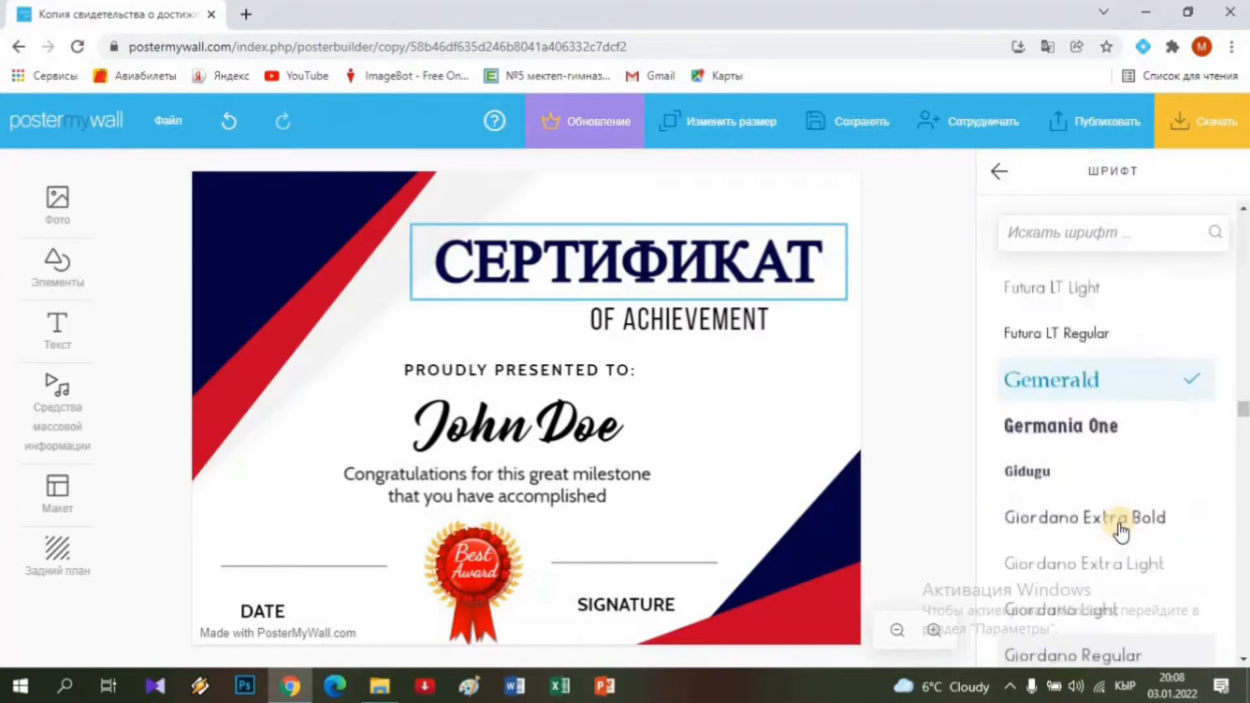
scroll(1121, 531, up, 4)
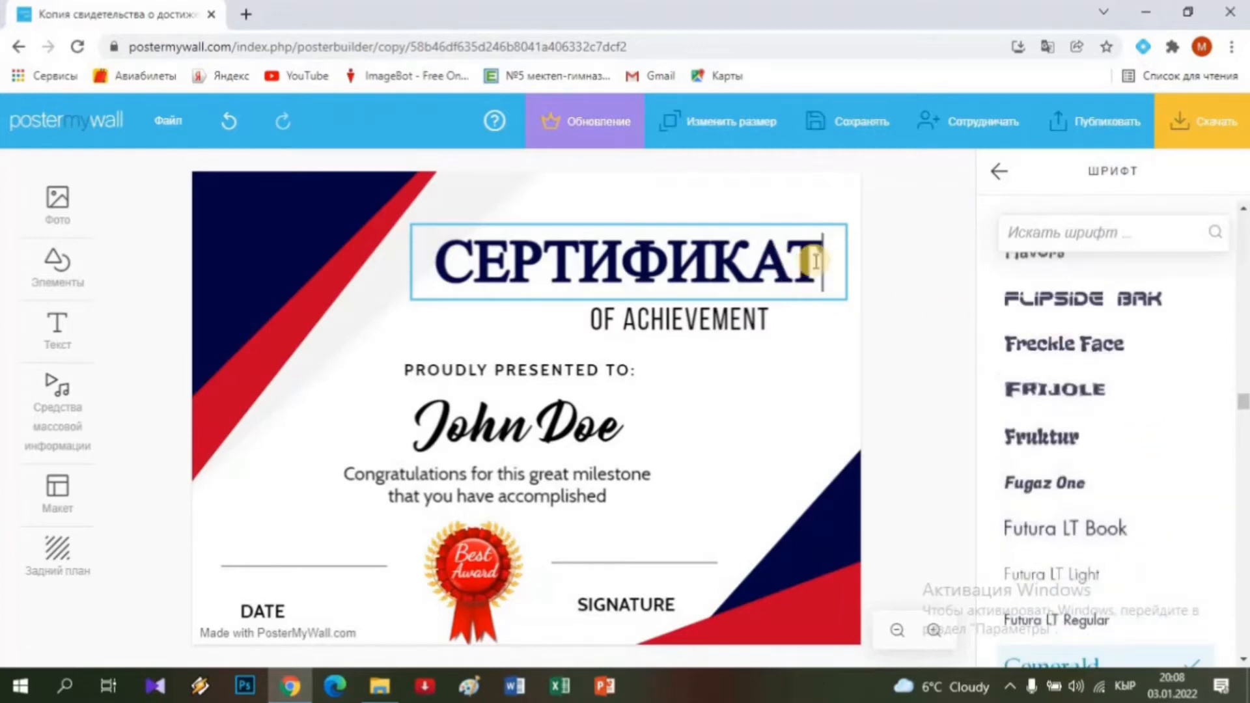
click(999, 174)
scroll(1083, 456, down, 1)
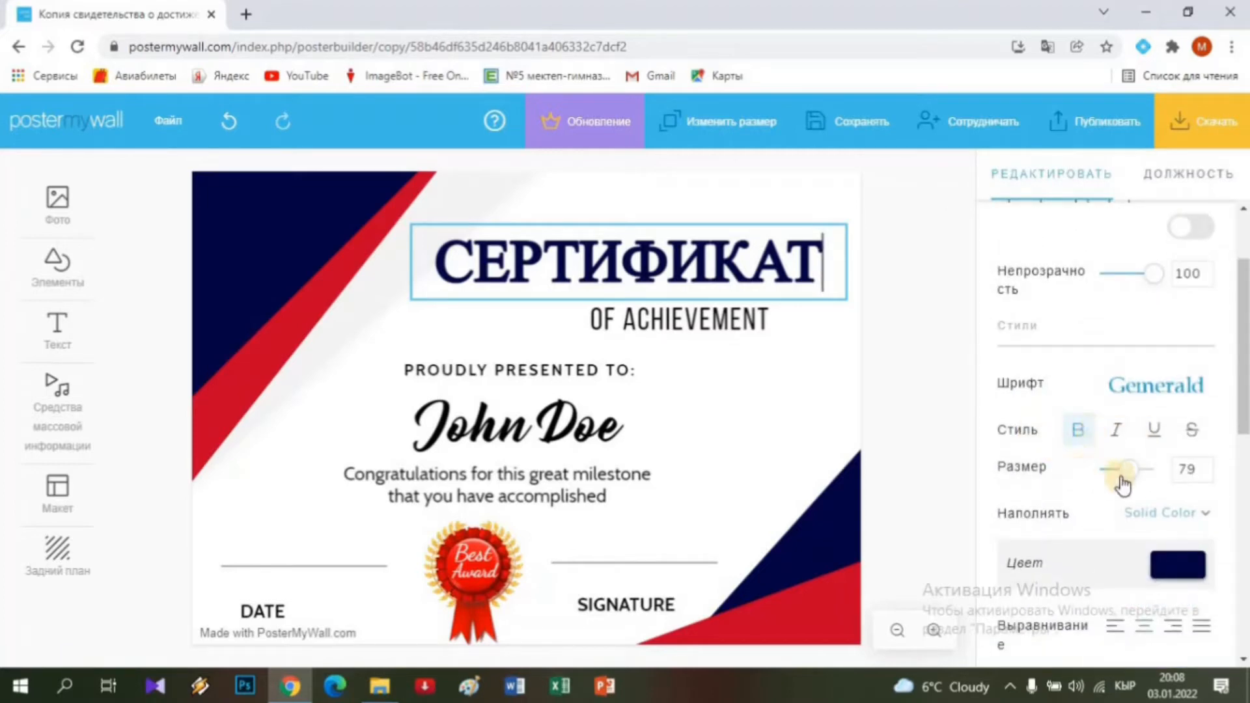
click(1200, 473)
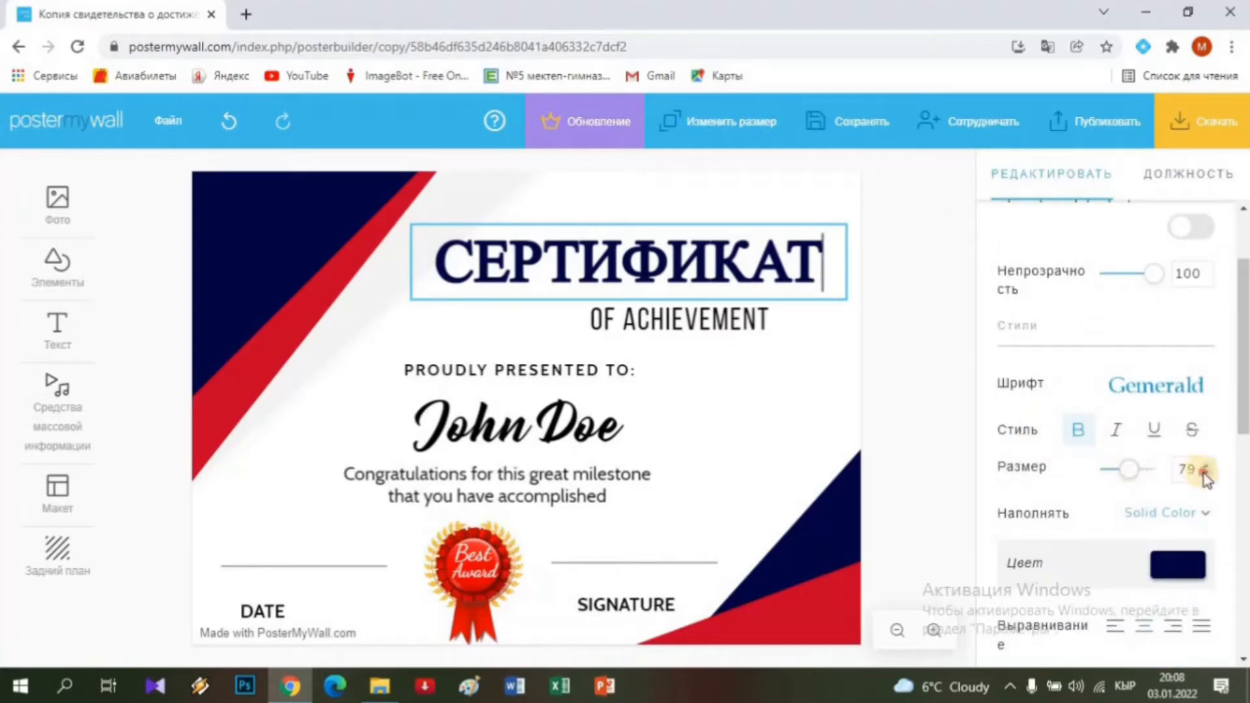
click(1205, 476)
click(1206, 476)
click(1205, 476)
click(1205, 476)
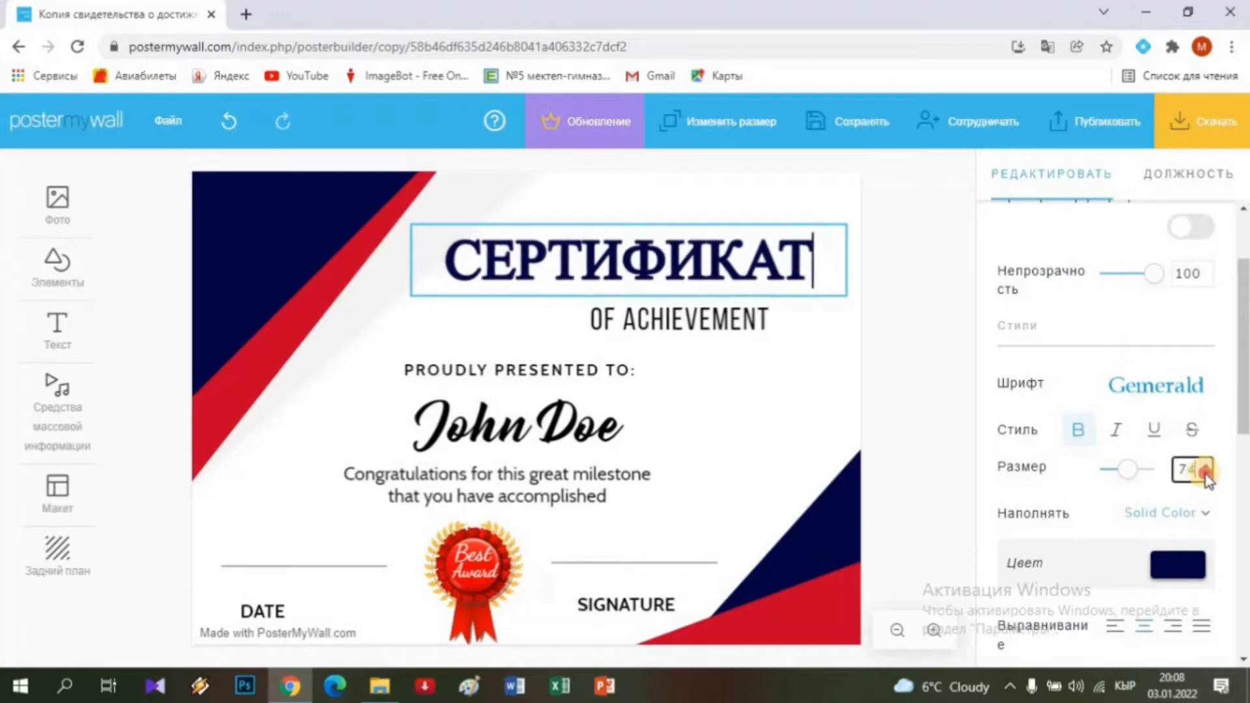
click(1205, 476)
click(1205, 475)
click(1205, 476)
click(1206, 476)
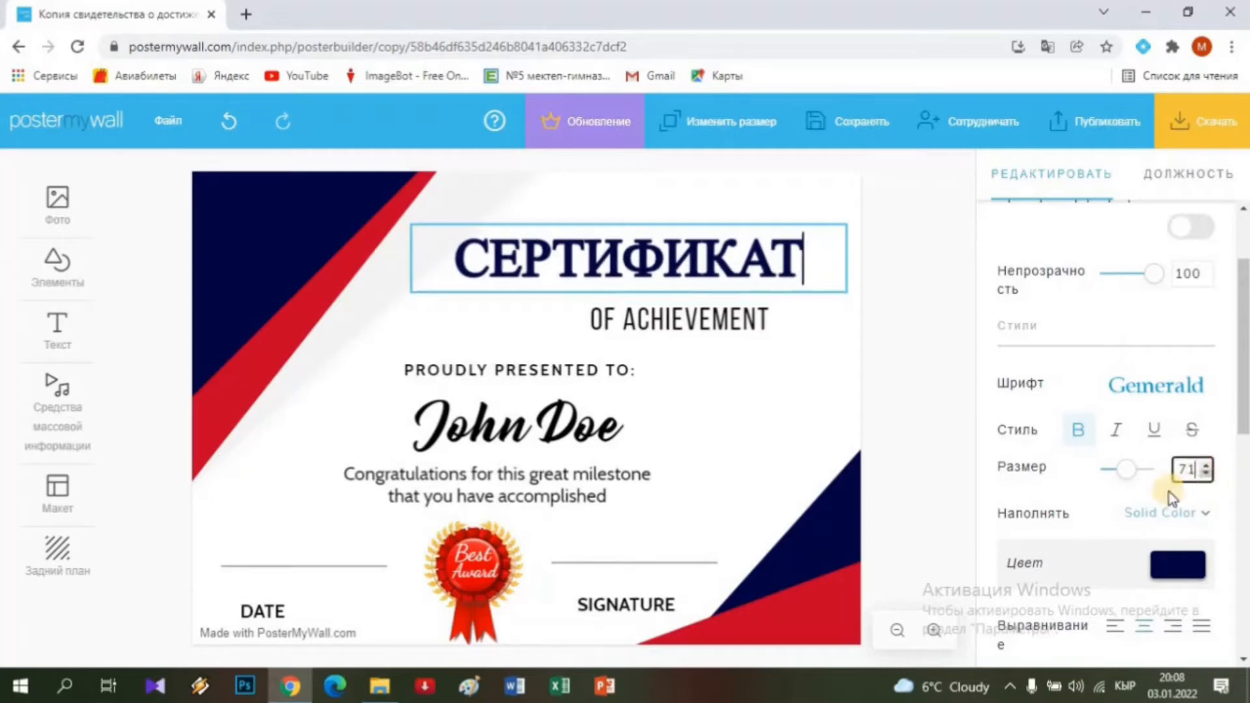
Try red and black for the heading, then keep its original navy colour 030440.
click(1178, 567)
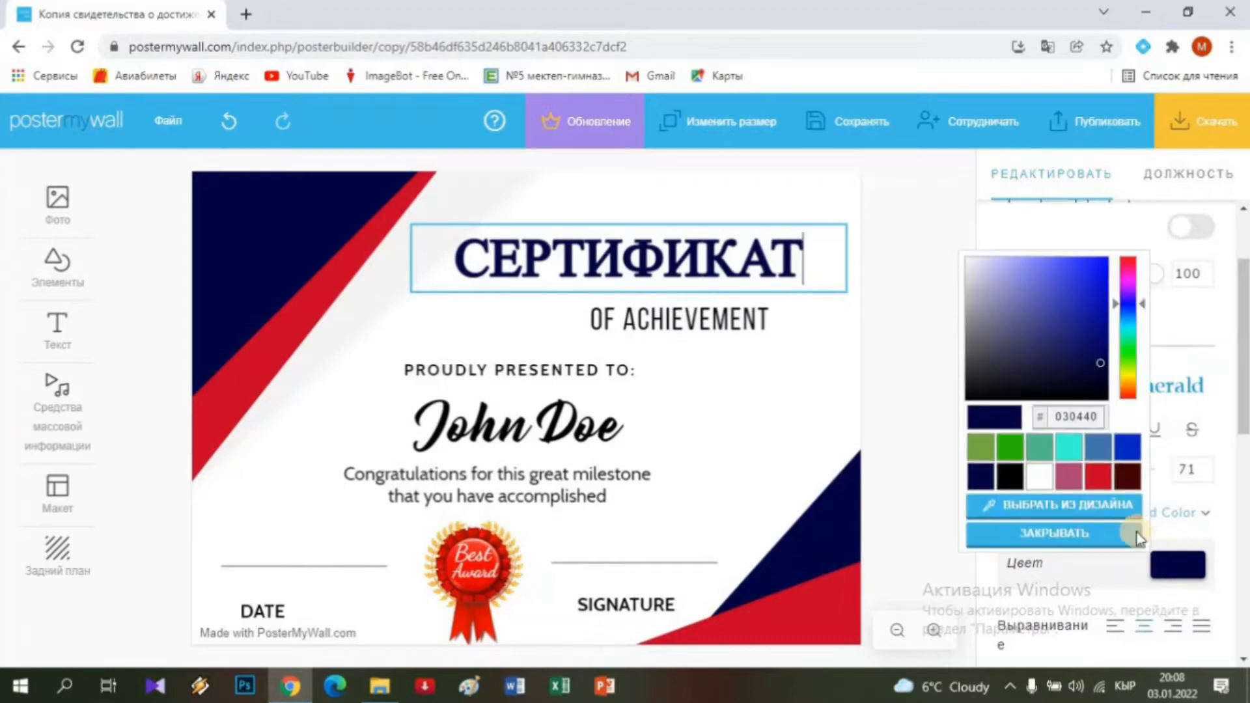
click(1098, 479)
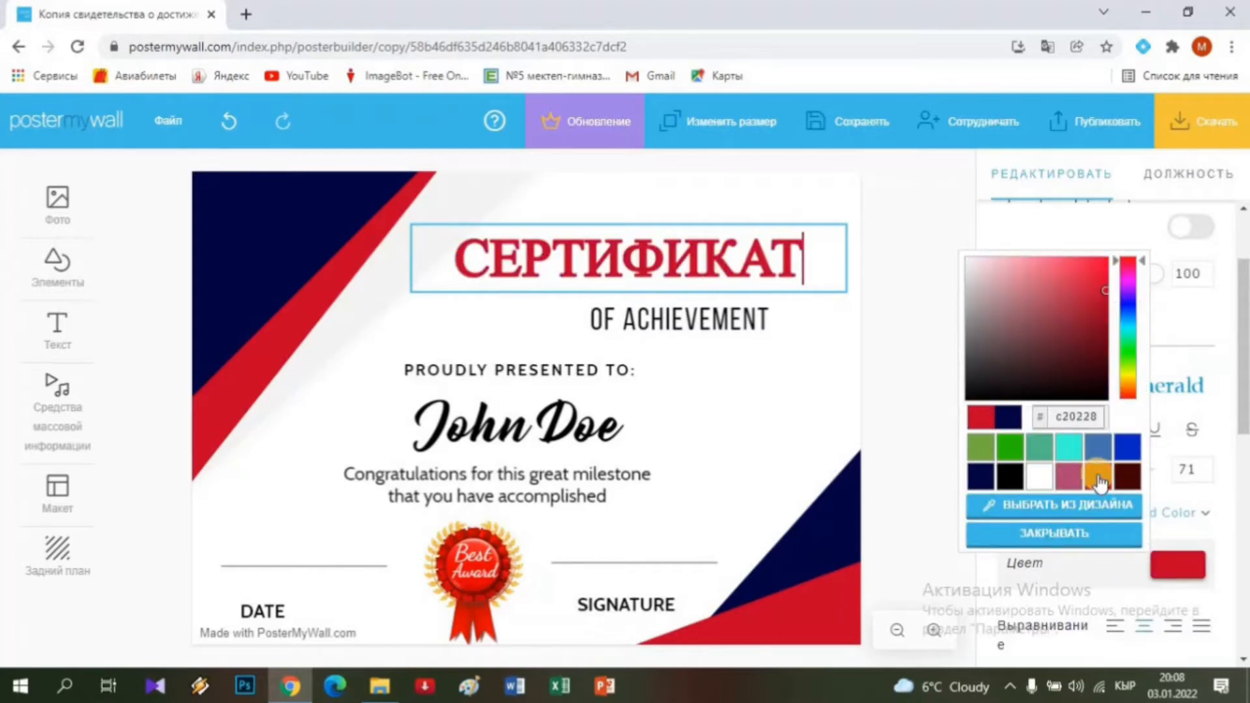
click(1008, 479)
click(974, 479)
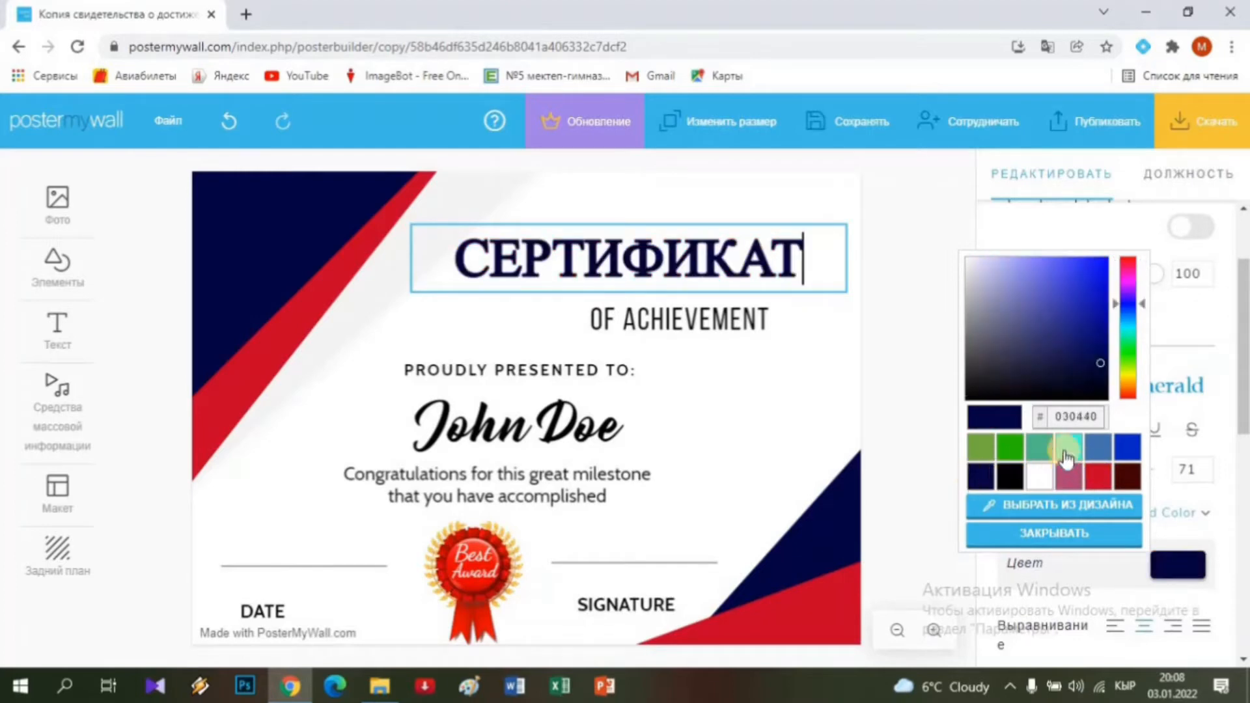
click(1243, 391)
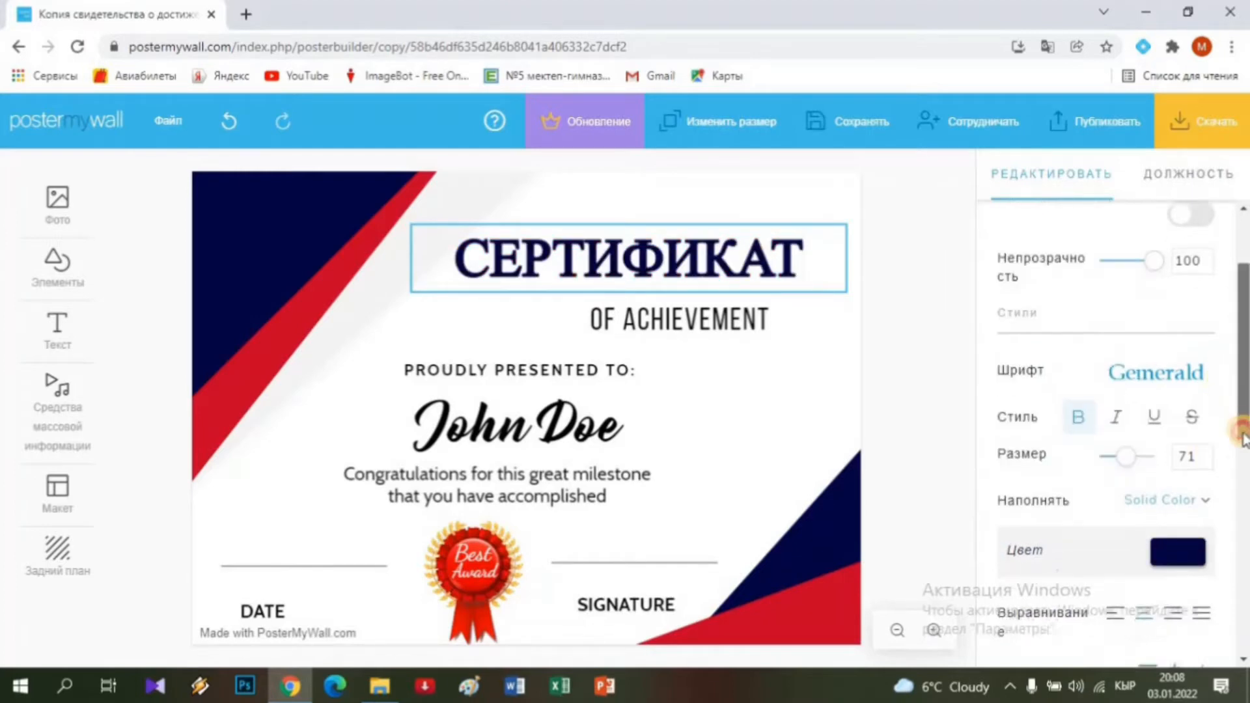
scroll(1115, 443, down, 3)
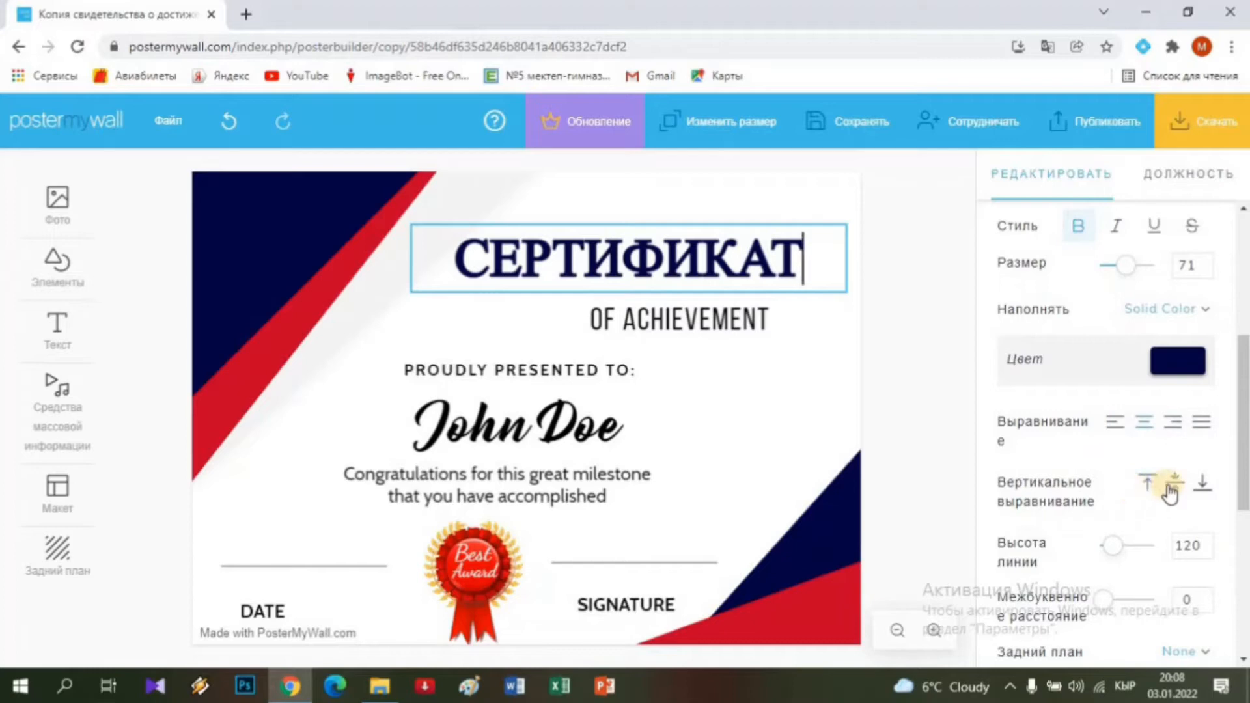
click(1148, 485)
scroll(1133, 487, down, 2)
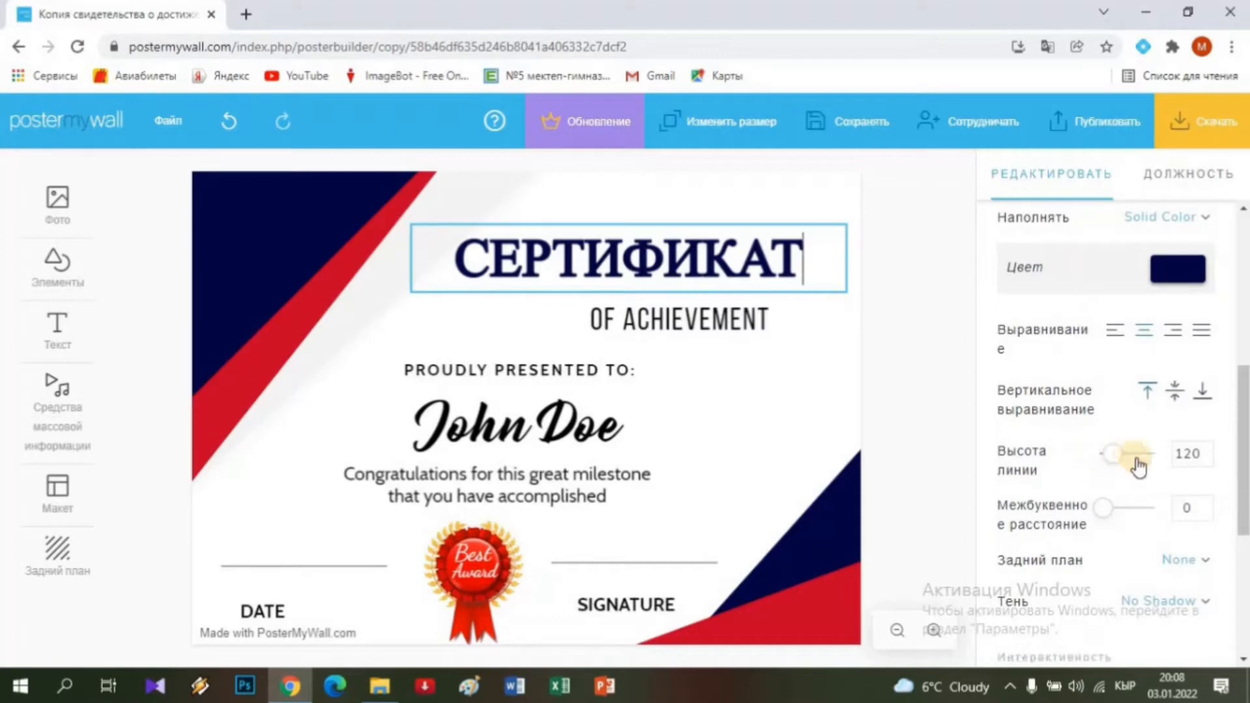
click(1195, 454)
click(1206, 459)
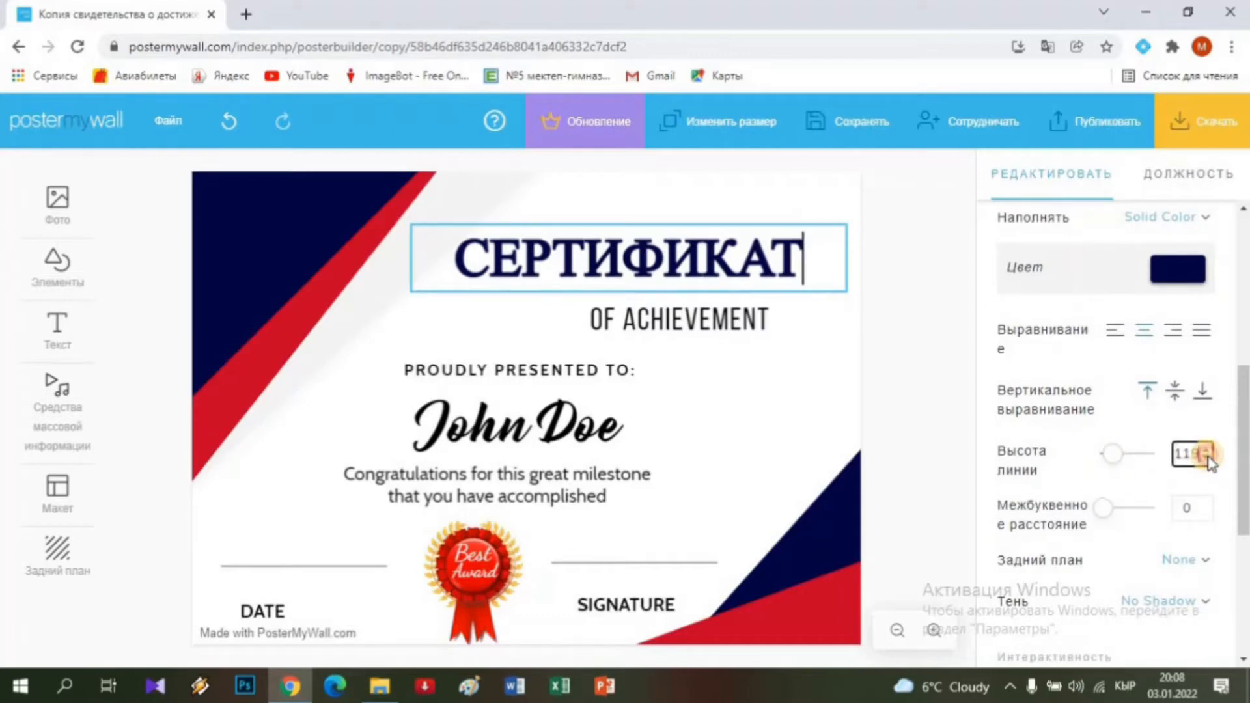
click(1206, 459)
click(1206, 459)
click(1206, 459)
click(1207, 459)
click(1207, 459)
click(1207, 459)
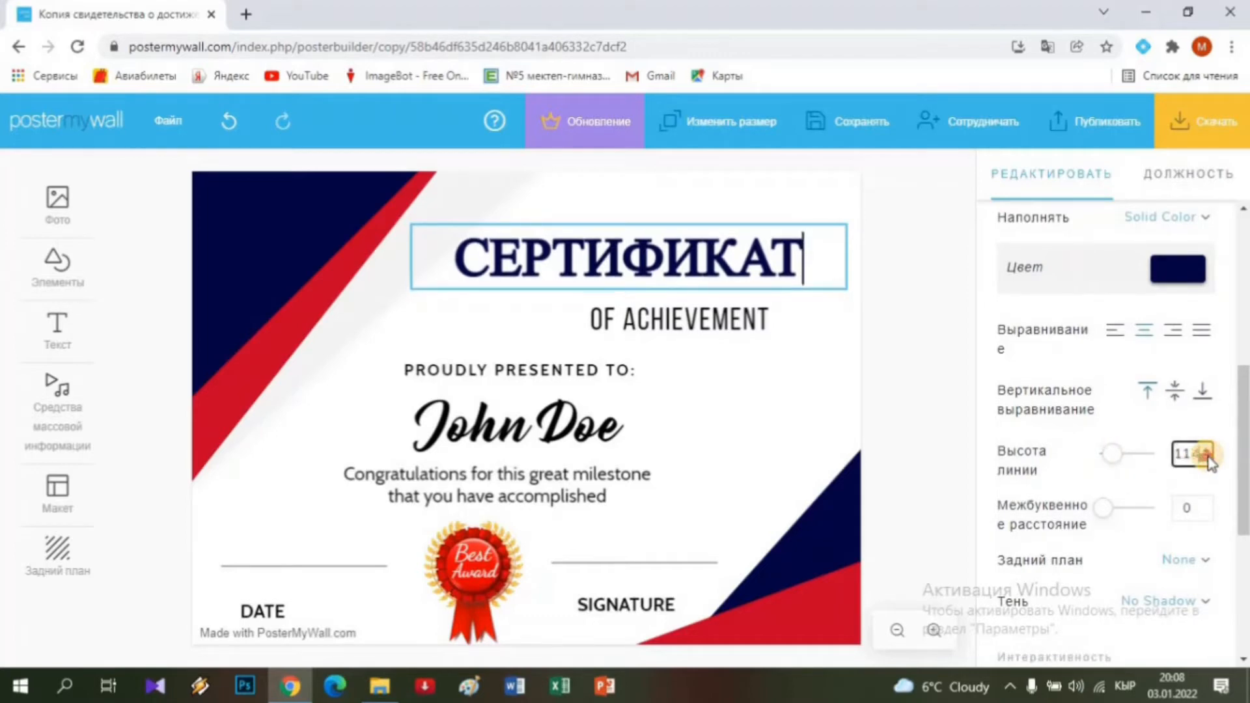
click(1207, 459)
click(1206, 459)
click(1207, 459)
click(1207, 459)
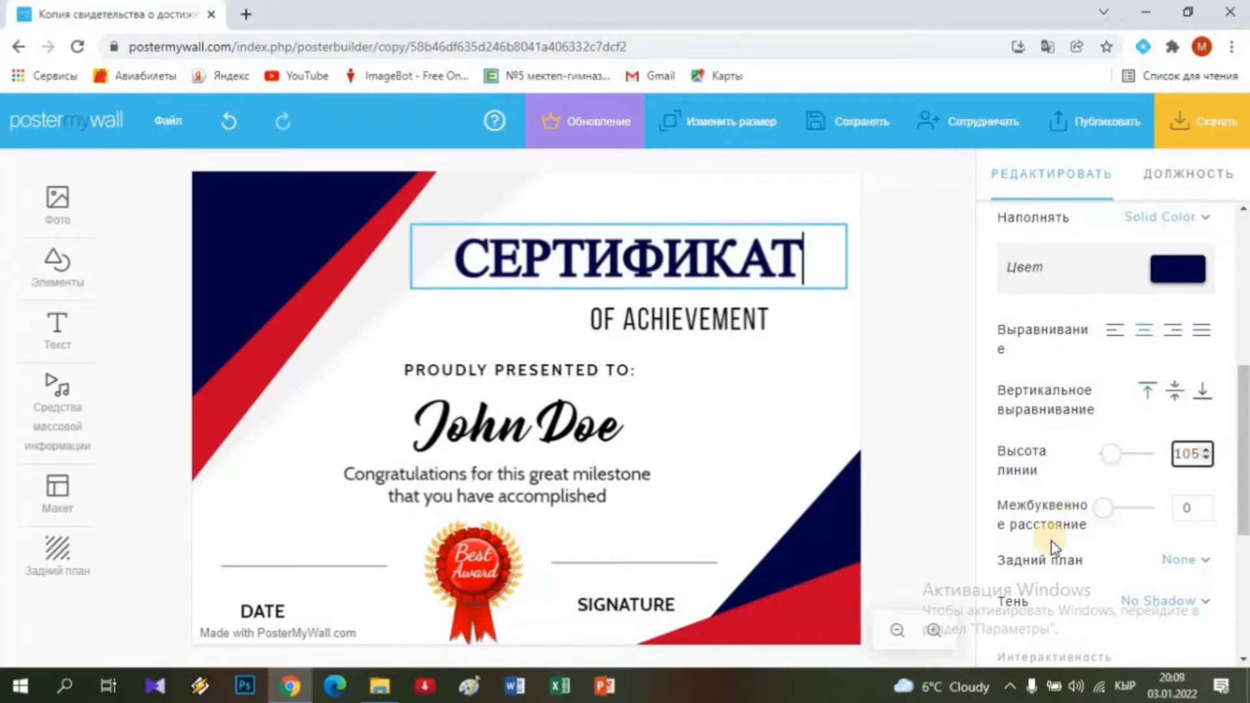
scroll(1052, 541, down, 4)
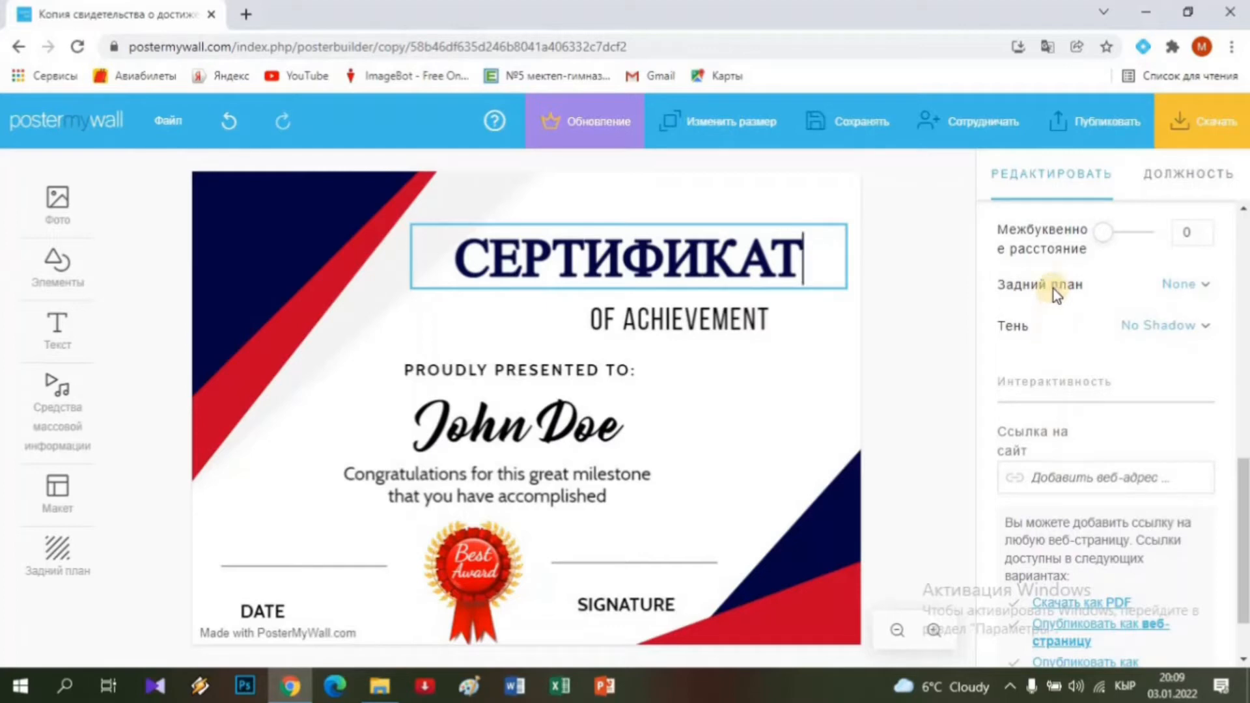
scroll(1049, 297, up, 6)
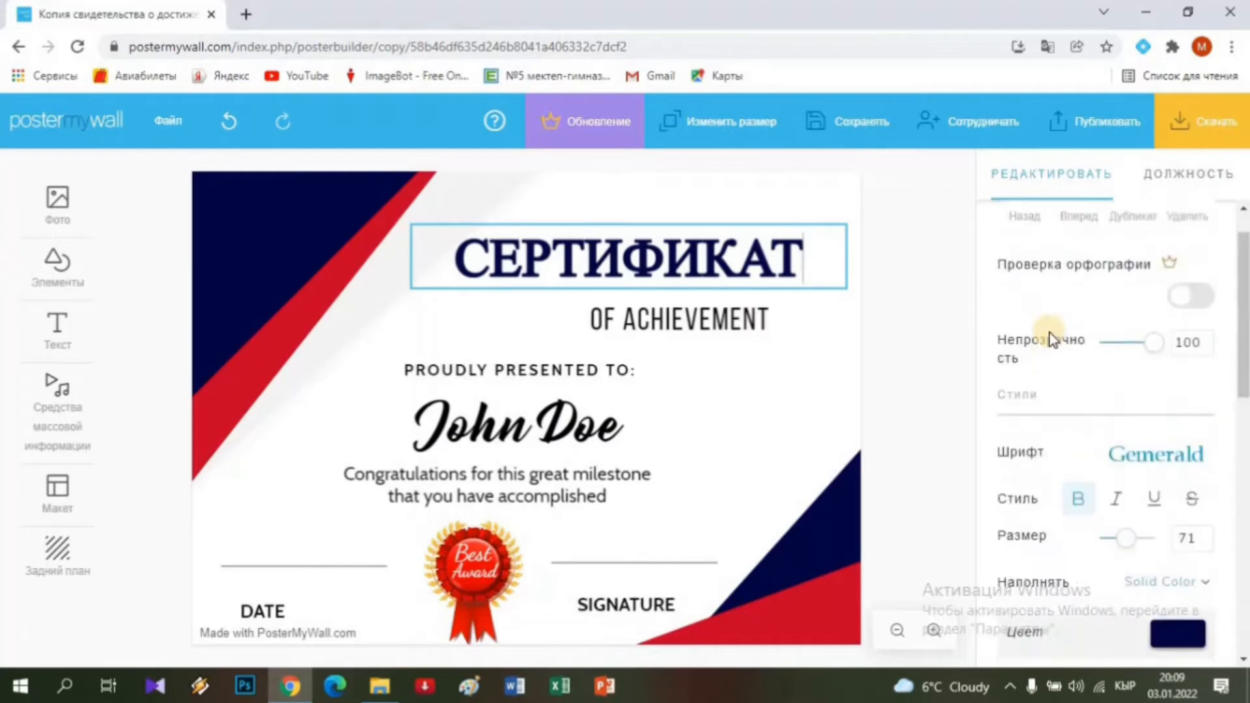
scroll(1052, 337, up, 1)
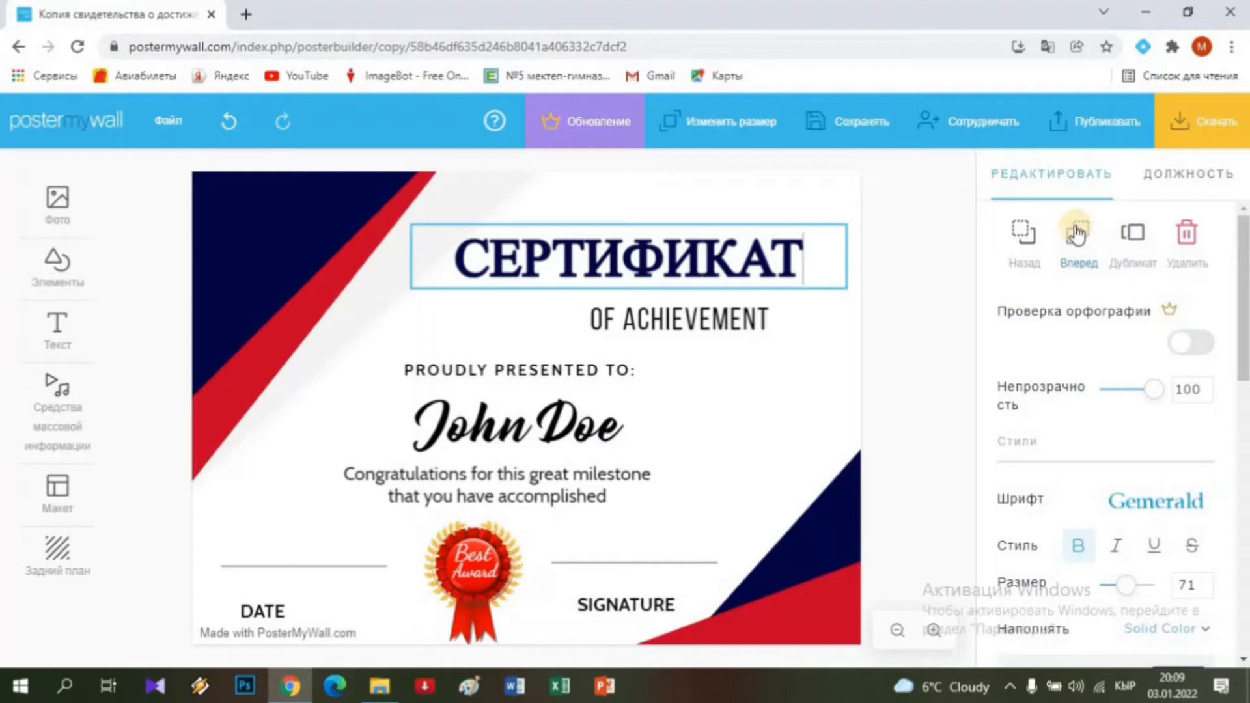
click(1023, 238)
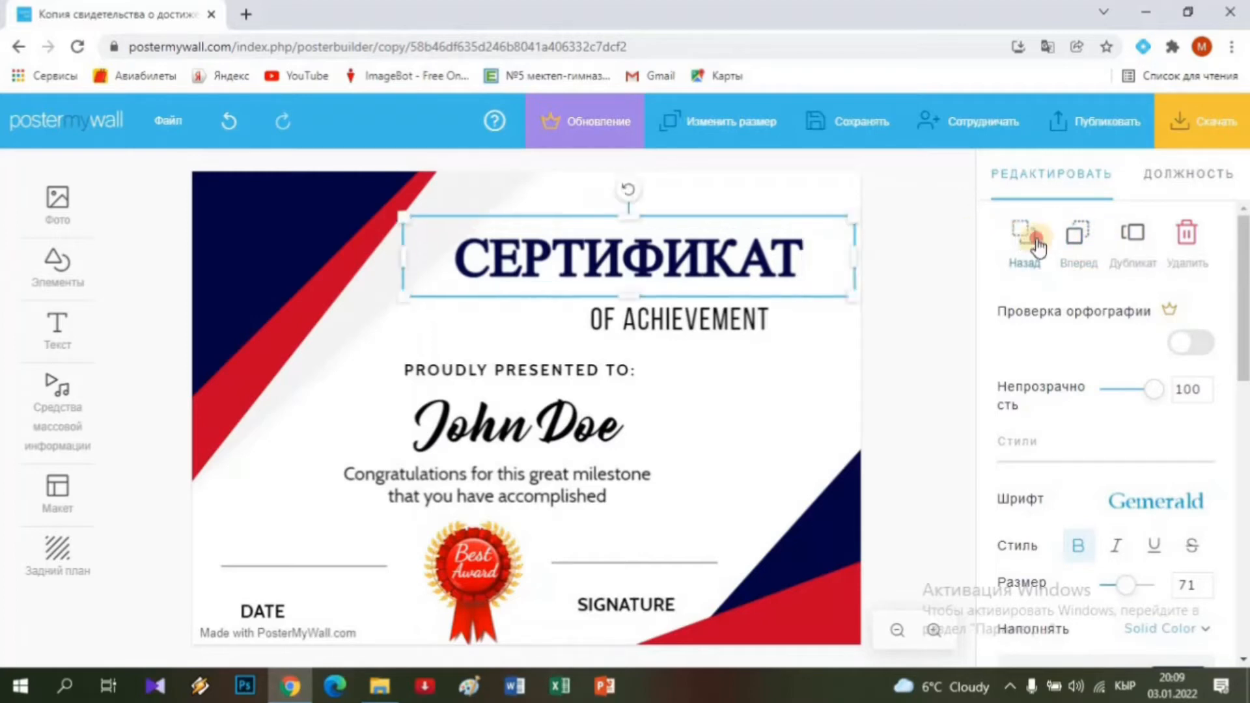
click(804, 311)
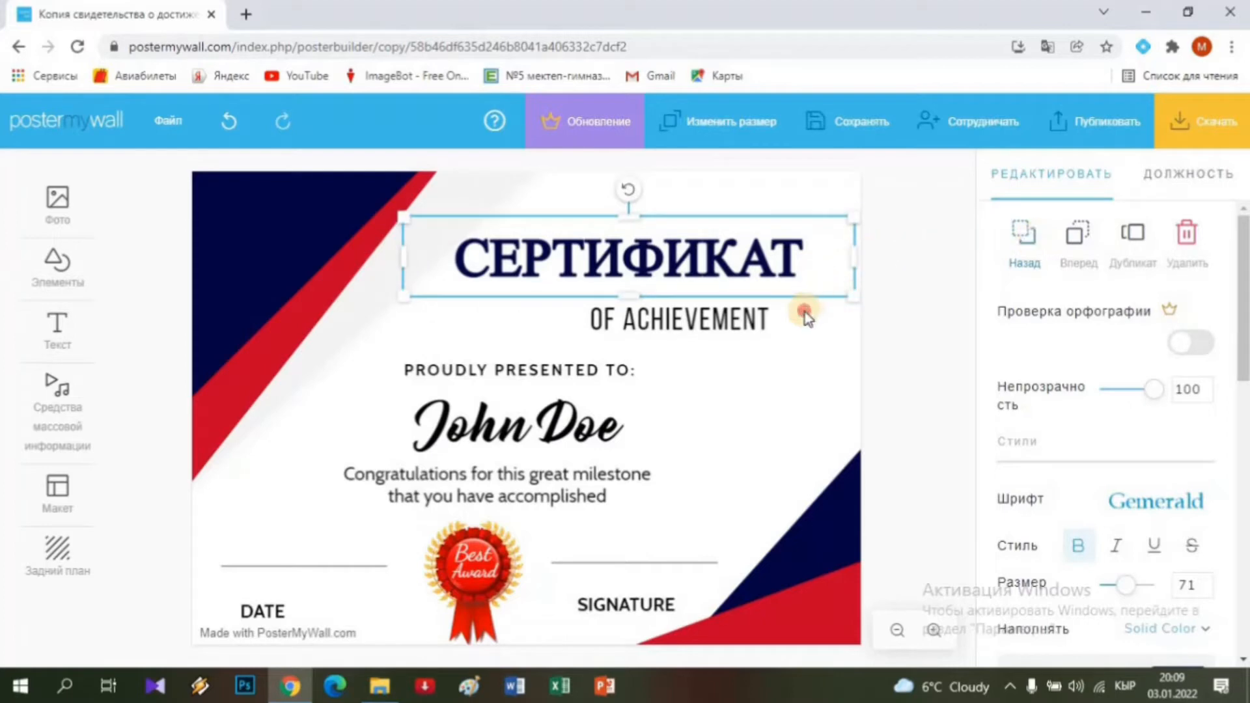
click(791, 276)
click(1027, 239)
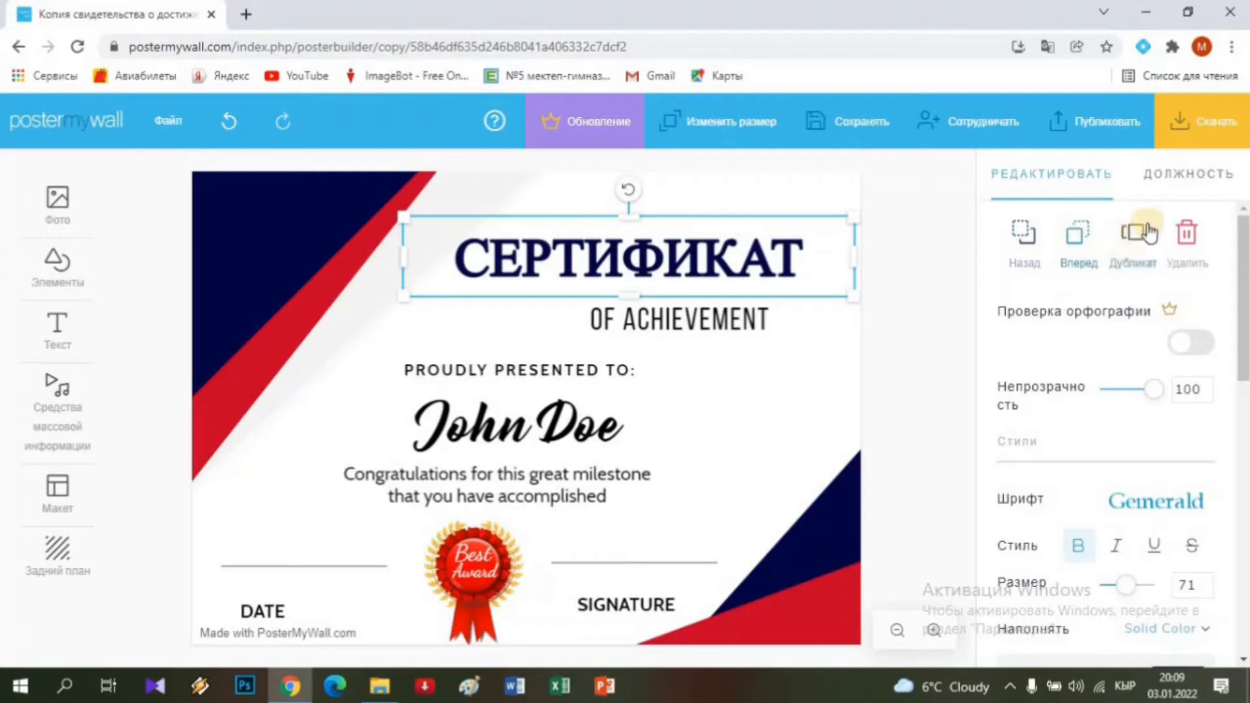
click(1133, 238)
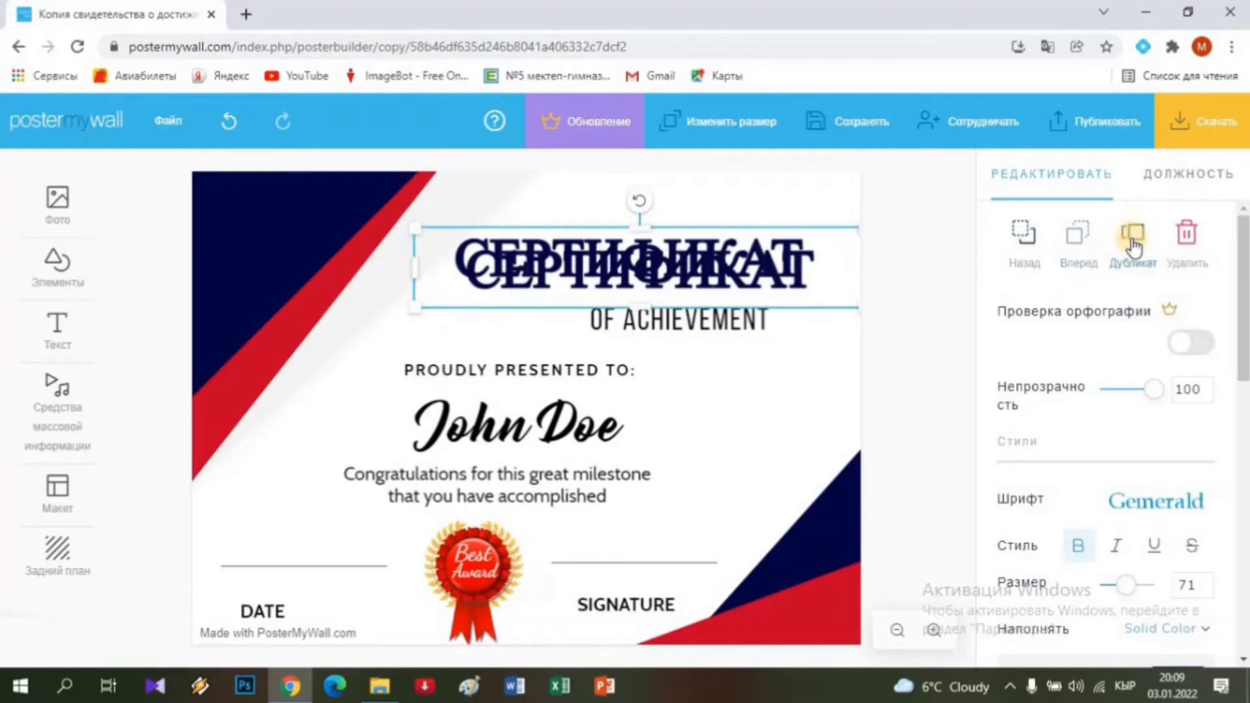
click(1133, 240)
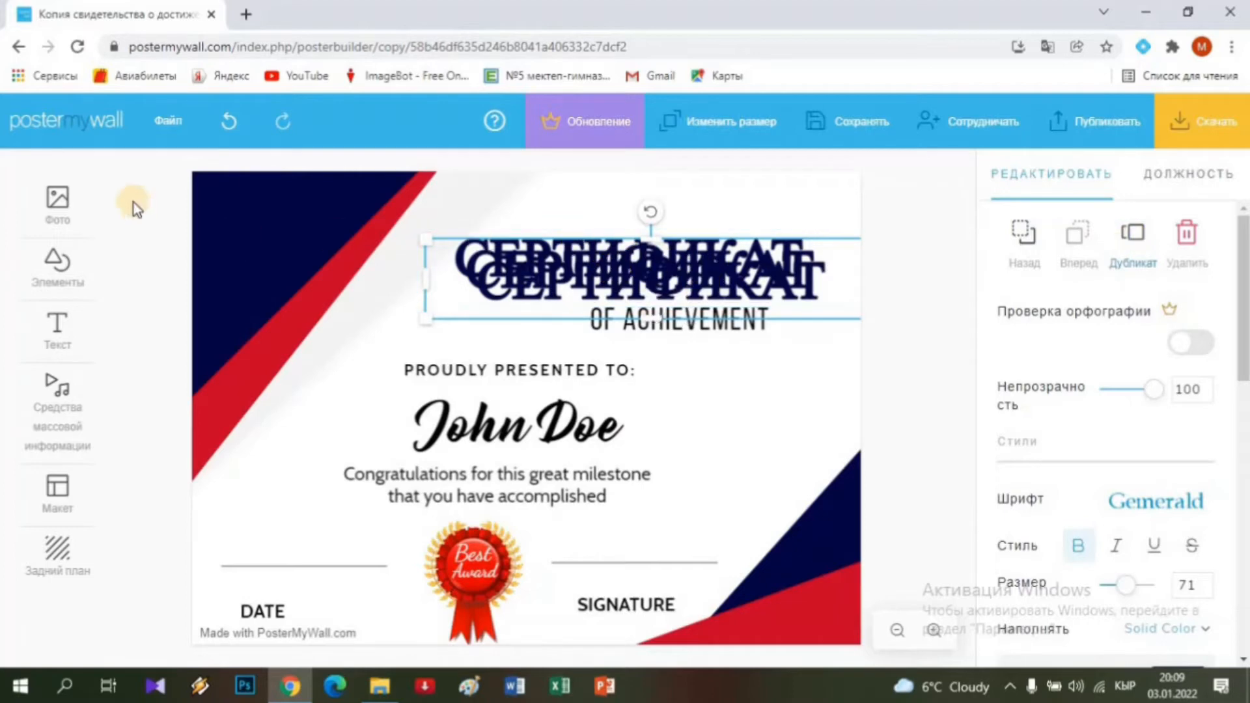
click(230, 123)
click(230, 122)
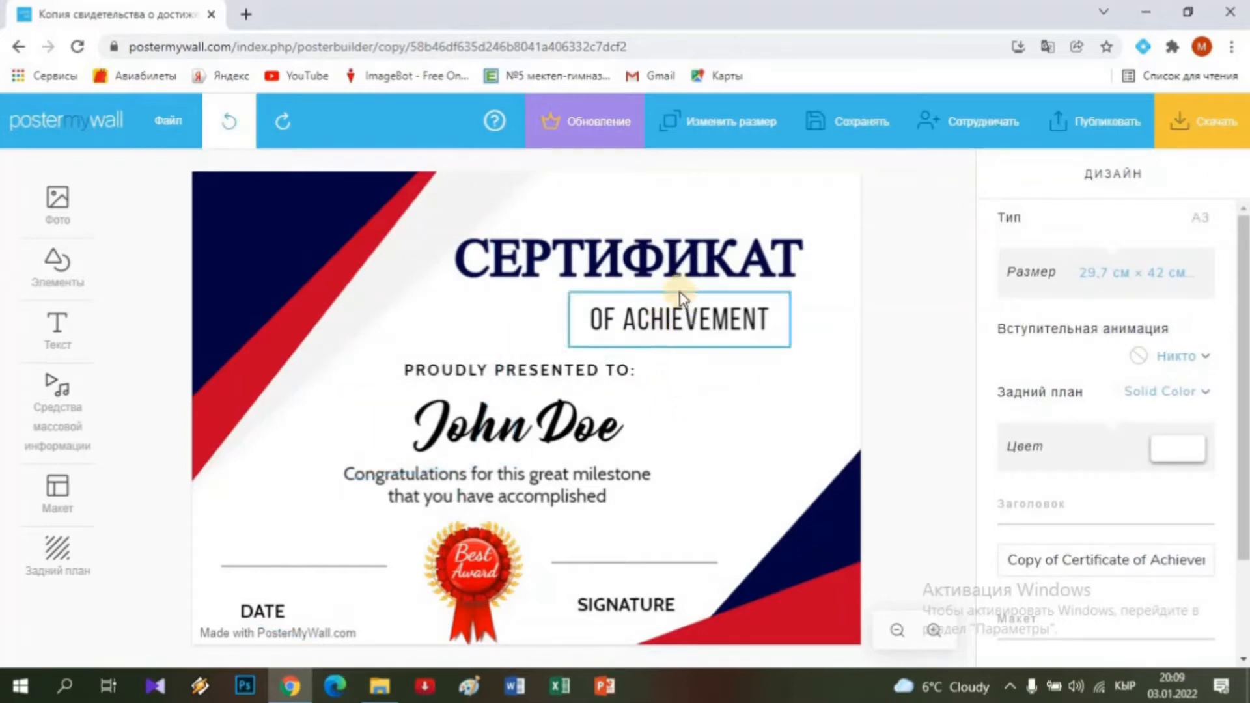
Delete the OF ACHIEVEMENT subtitle from the certificate.
click(654, 327)
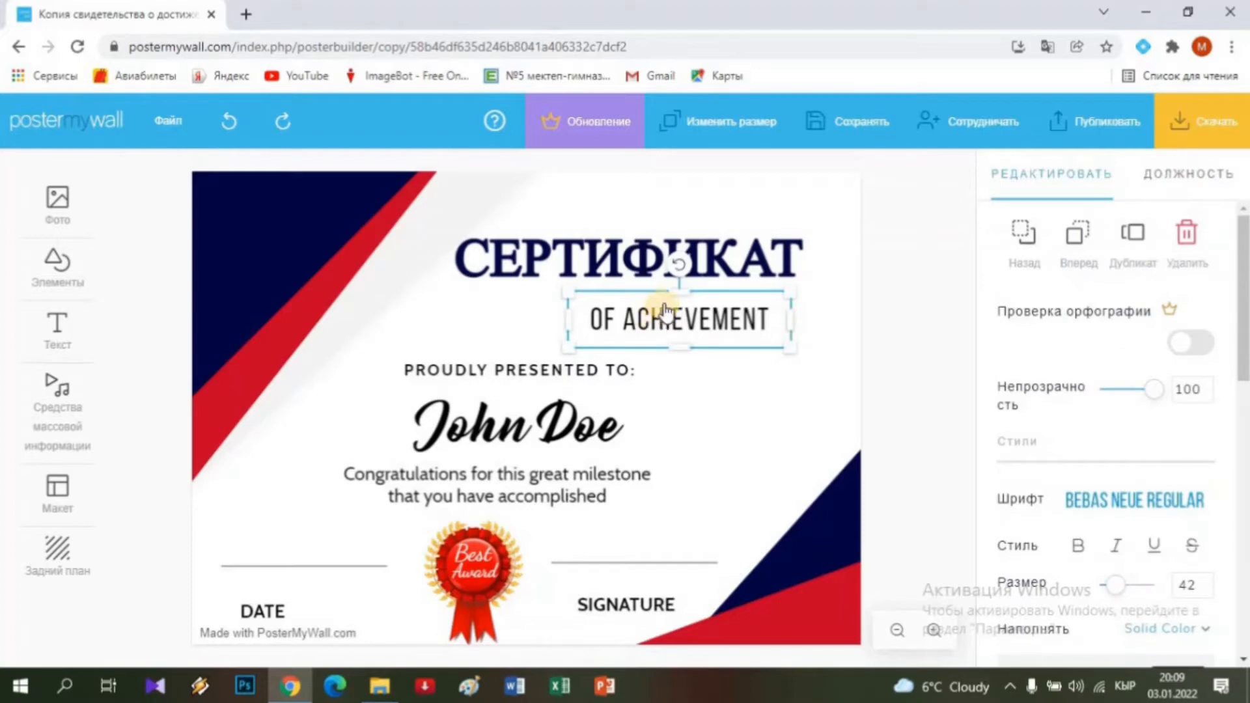
click(665, 320)
key(Delete)
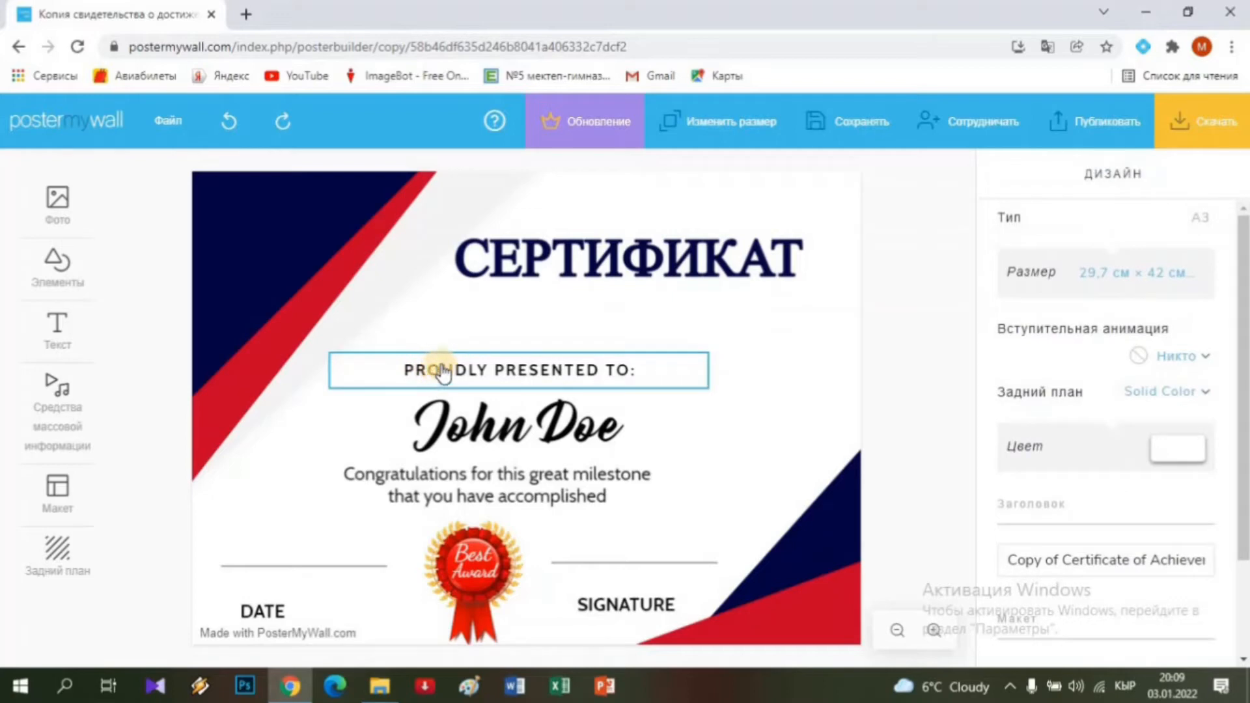
Delete the PROUDLY PRESENTED TO: line, leaving СЕРТИФИКАТ above John Doe.
click(442, 371)
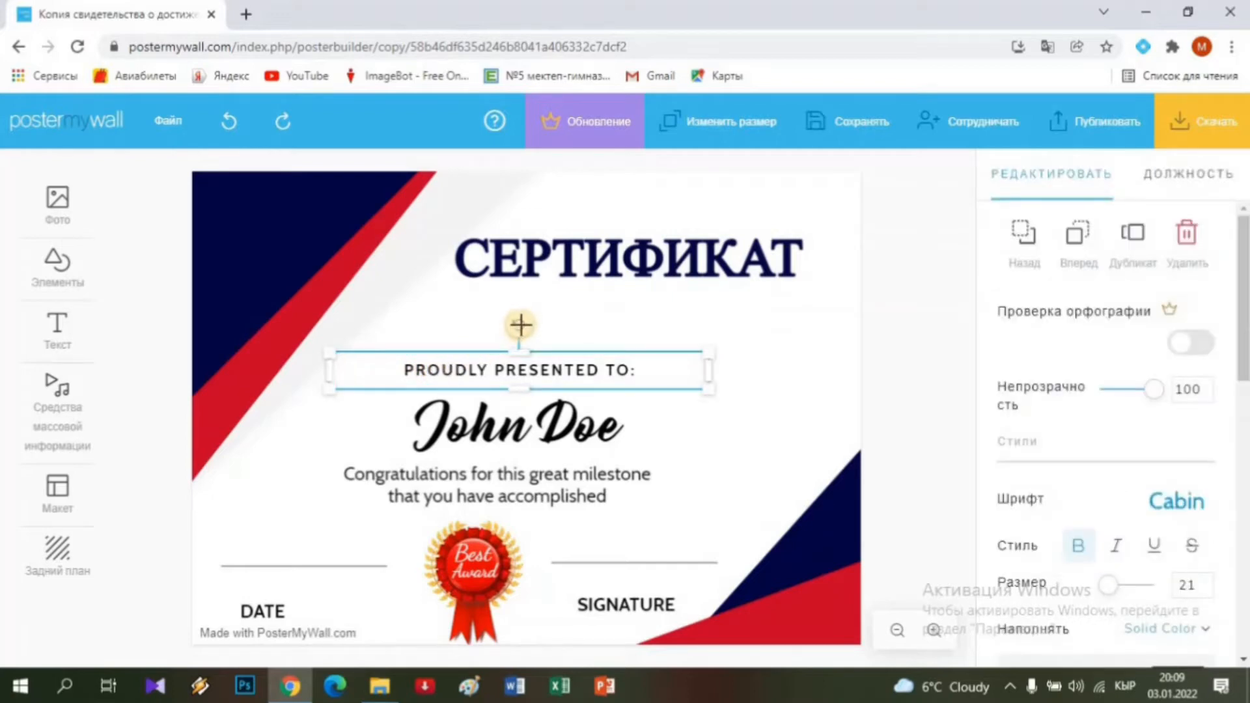
mouse_move(511, 324)
mouse_down()
mouse_move(482, 332)
mouse_move(522, 317)
mouse_up()
key(Delete)
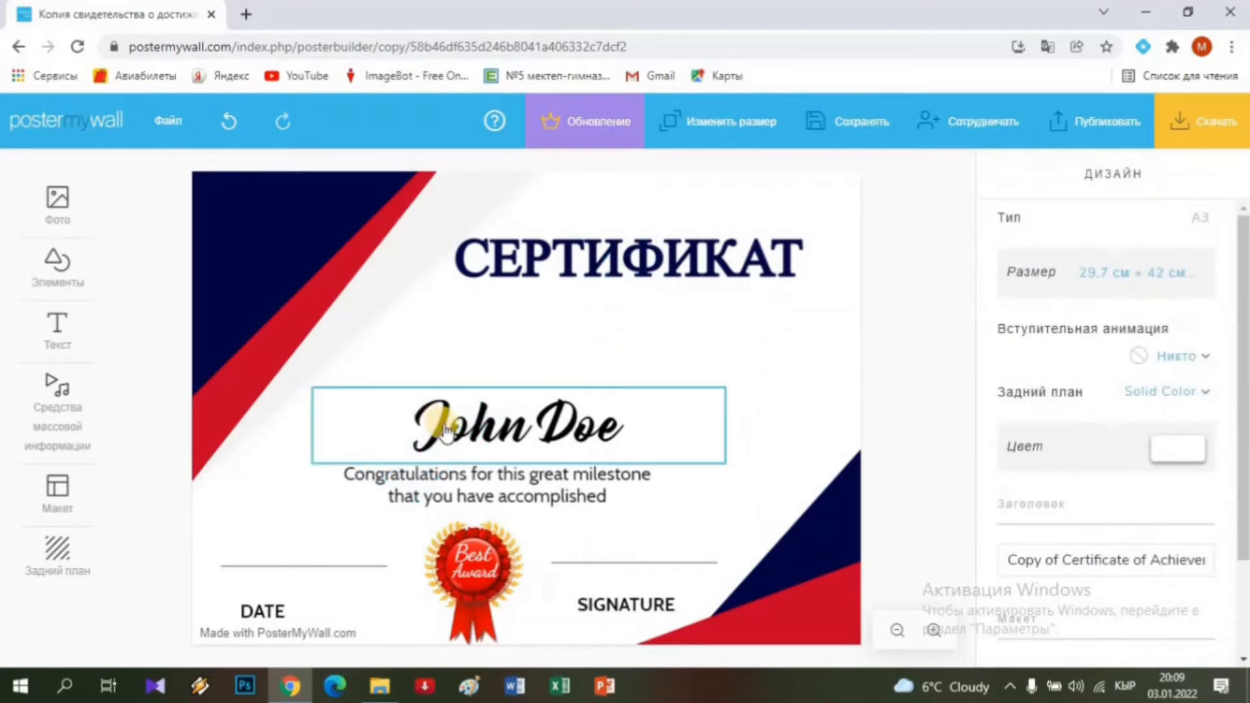
Replace the John Doe placeholder with the recipient's full name typed in Cyrillic.
click(453, 432)
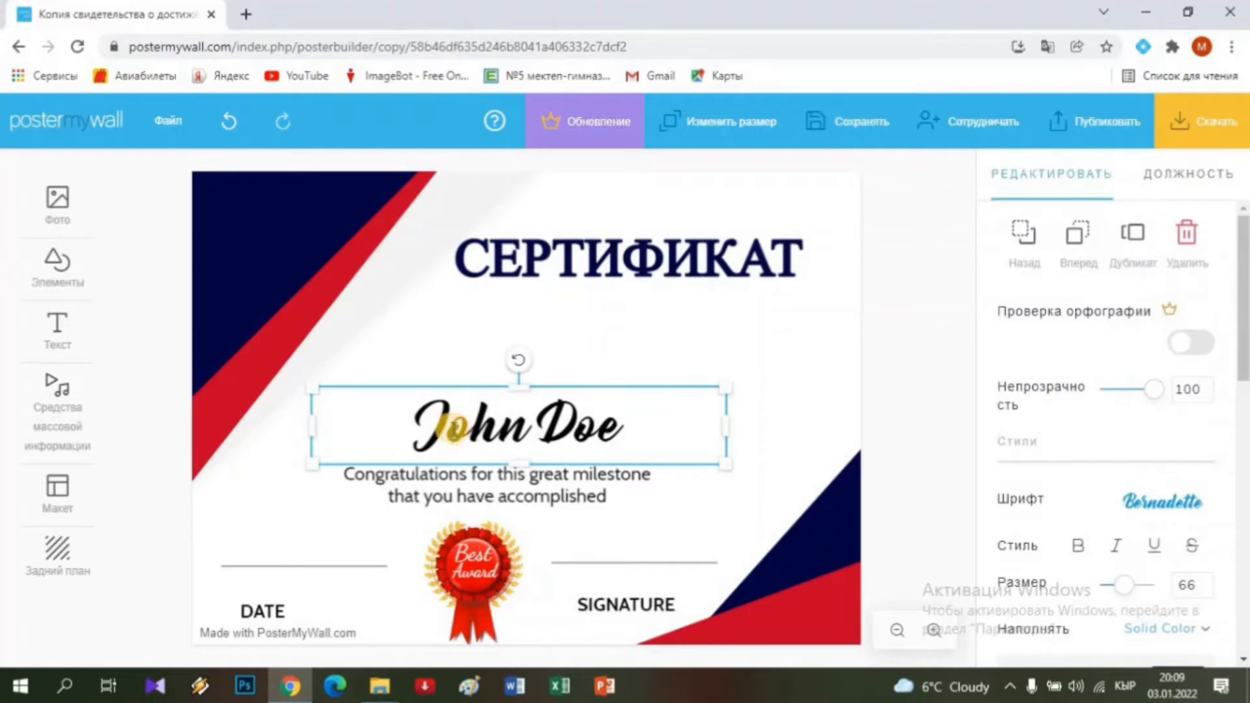
click(454, 432)
key(Delete)
key(Delete)
key(Delete)
key(Delete)
key(Delete)
key(Delete)
key(Delete)
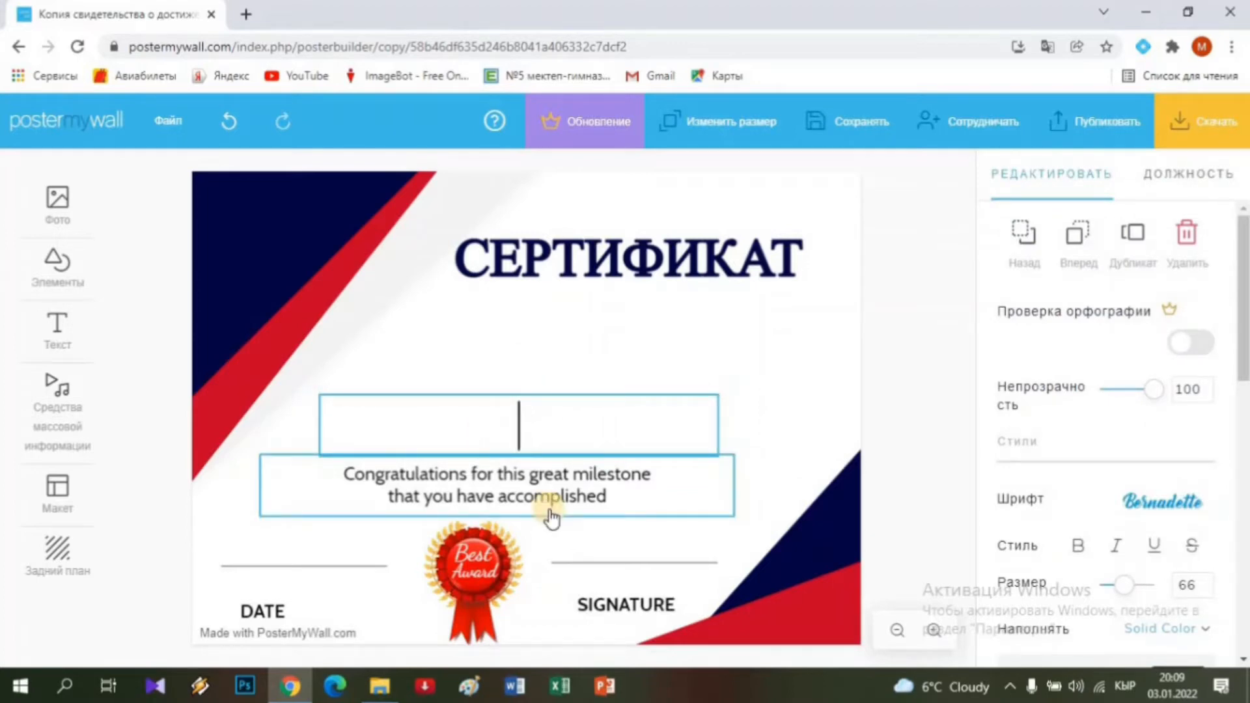
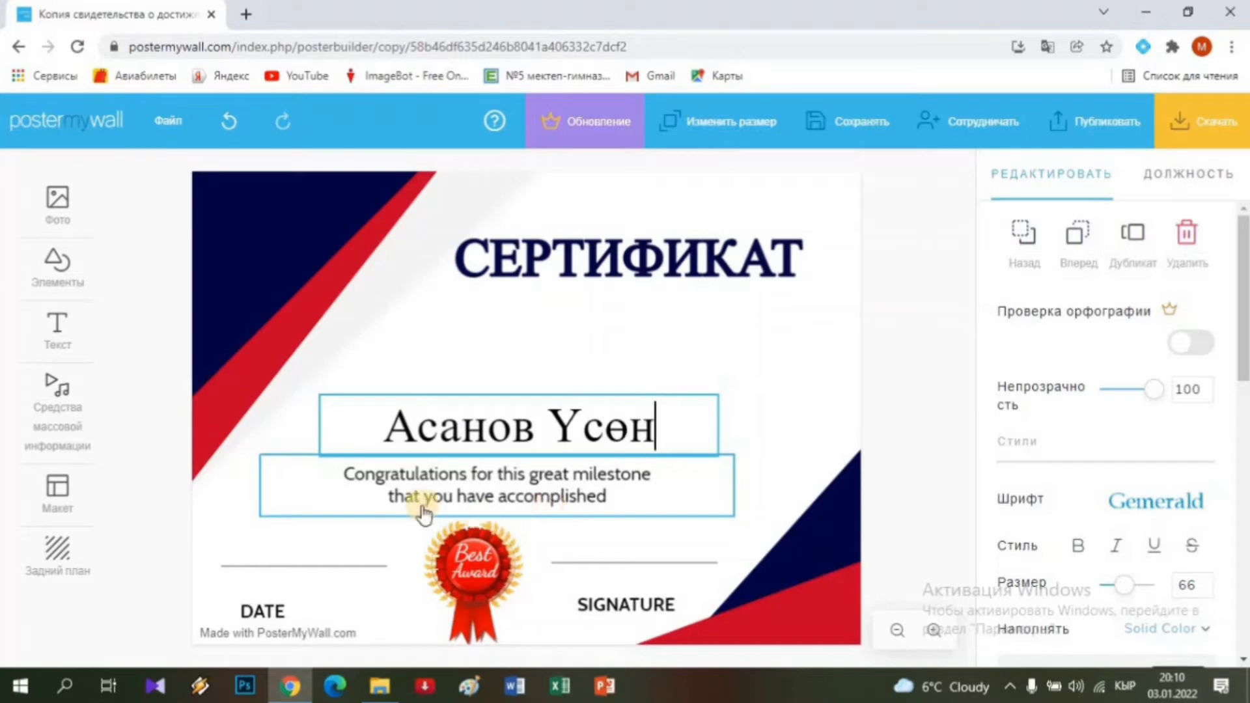
Rewrite the congratulations line to read 'Компьютердик курсту аяктады', removing all leftover English words.
click(368, 482)
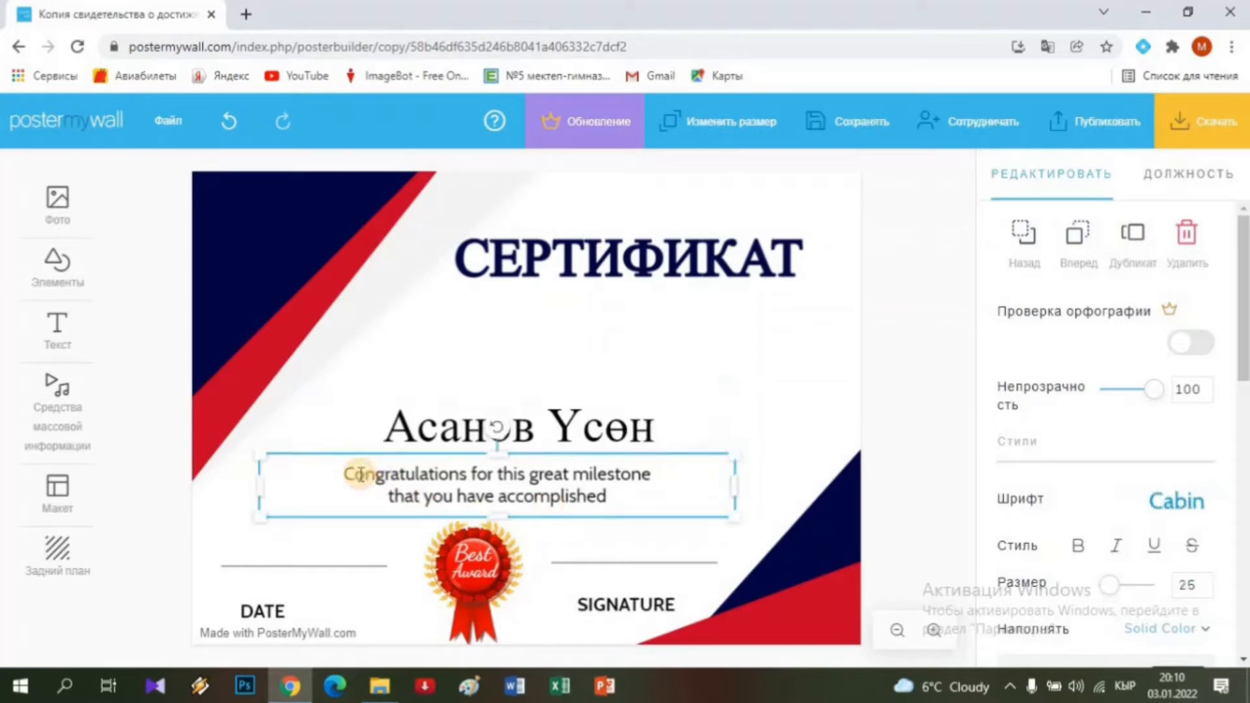
click(362, 474)
key(Delete)
key(Delete)
key(Delete)
key(Delete)
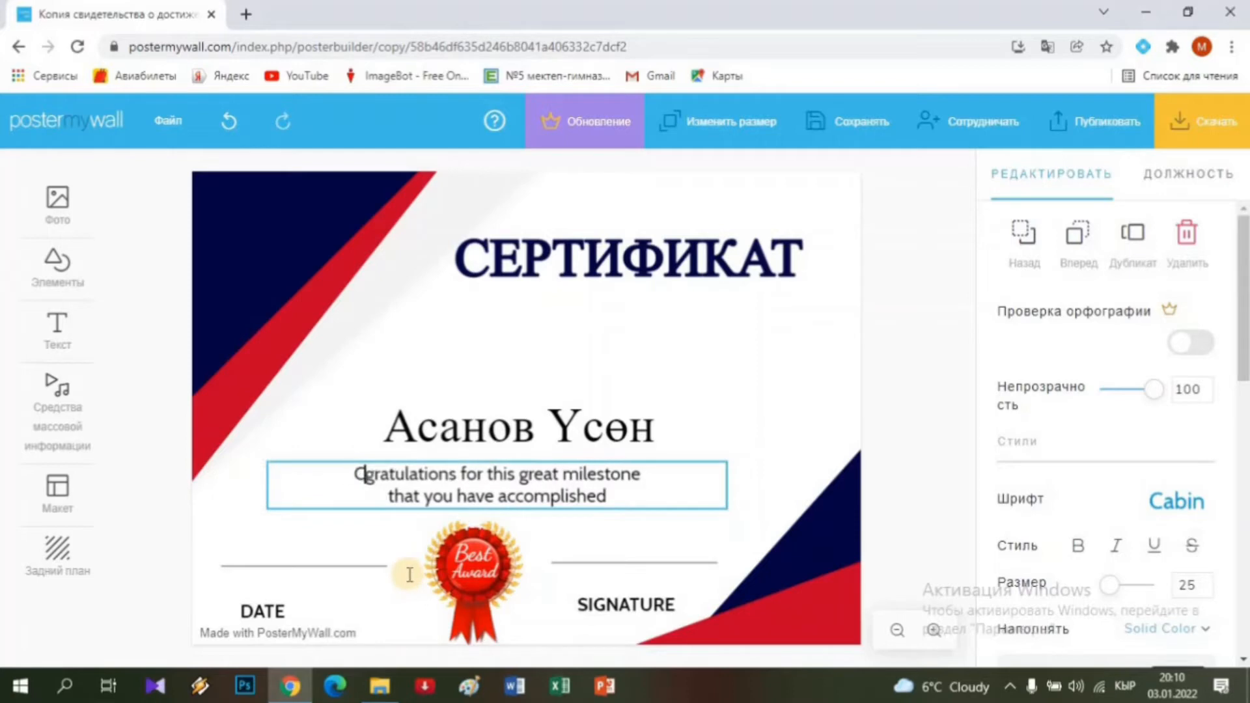
key(BackSpace)
key(BackSpace)
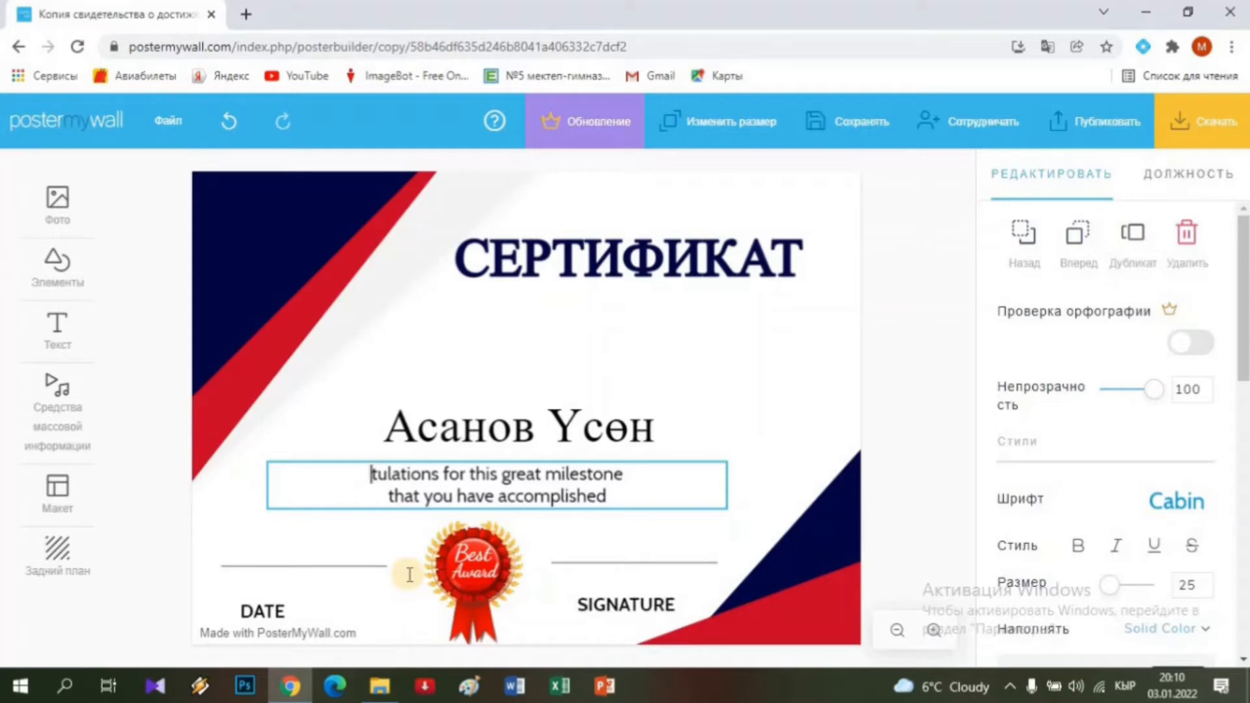
text(Ком)
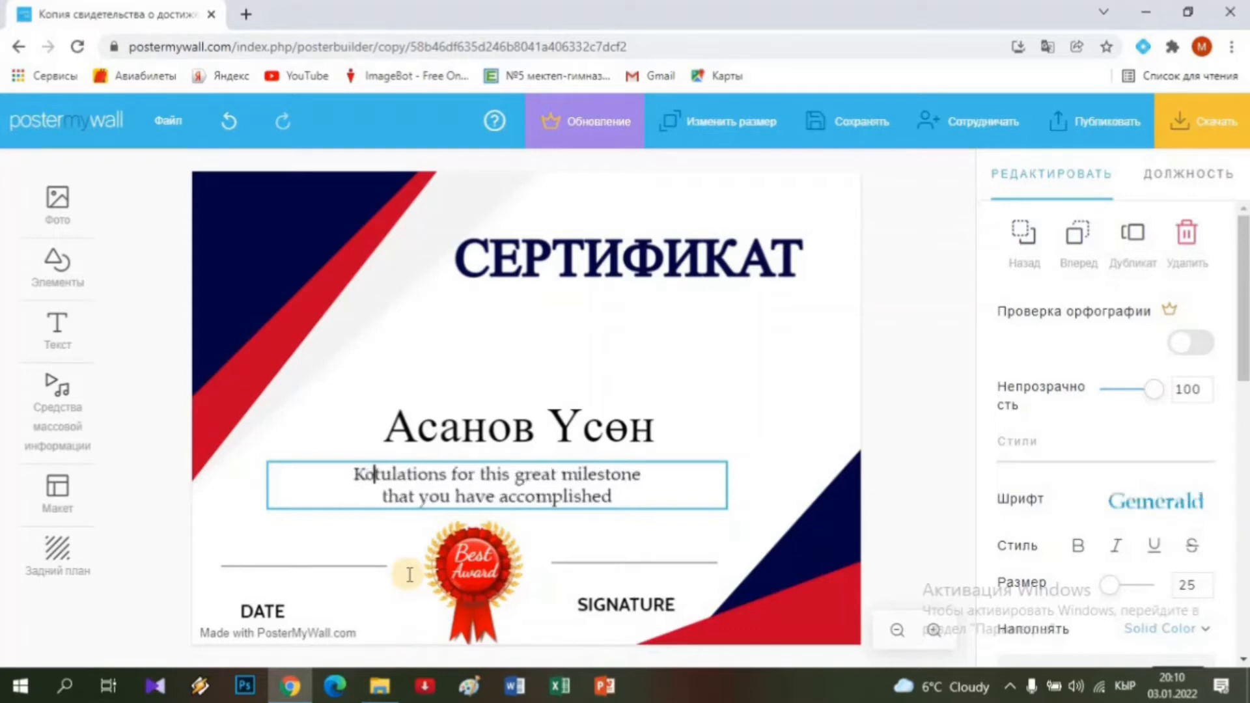
text(пьютерд)
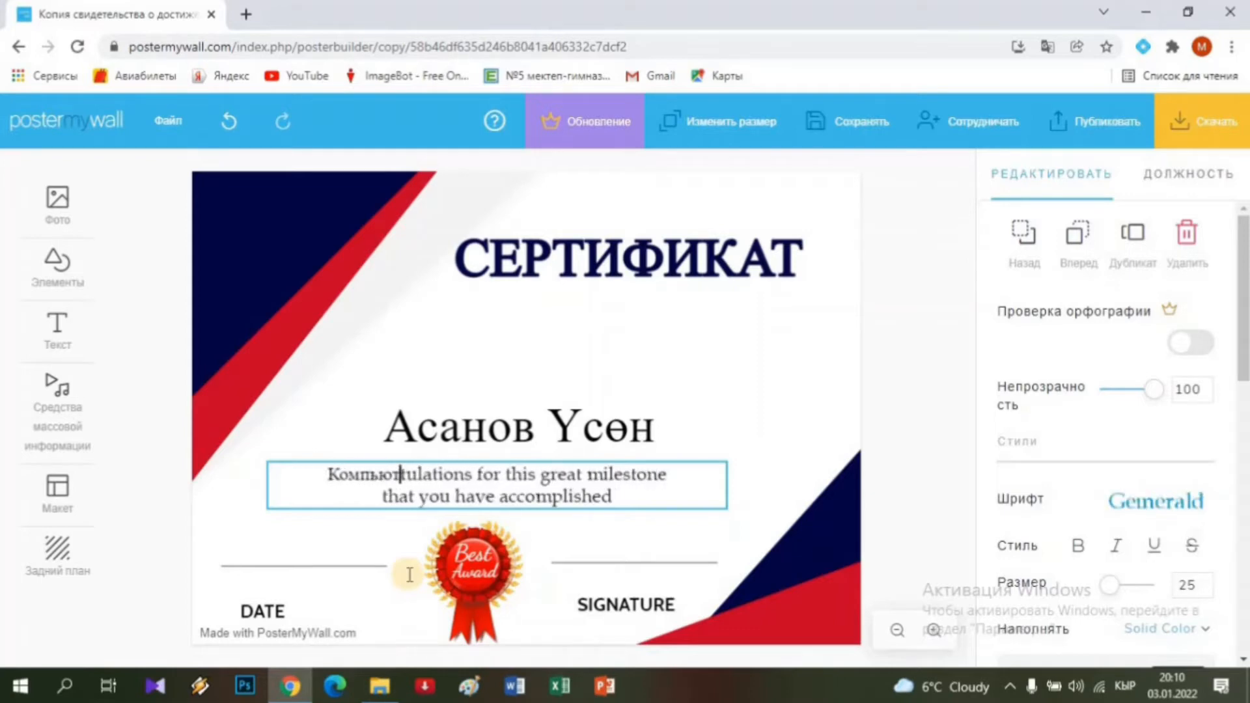
text(ик )
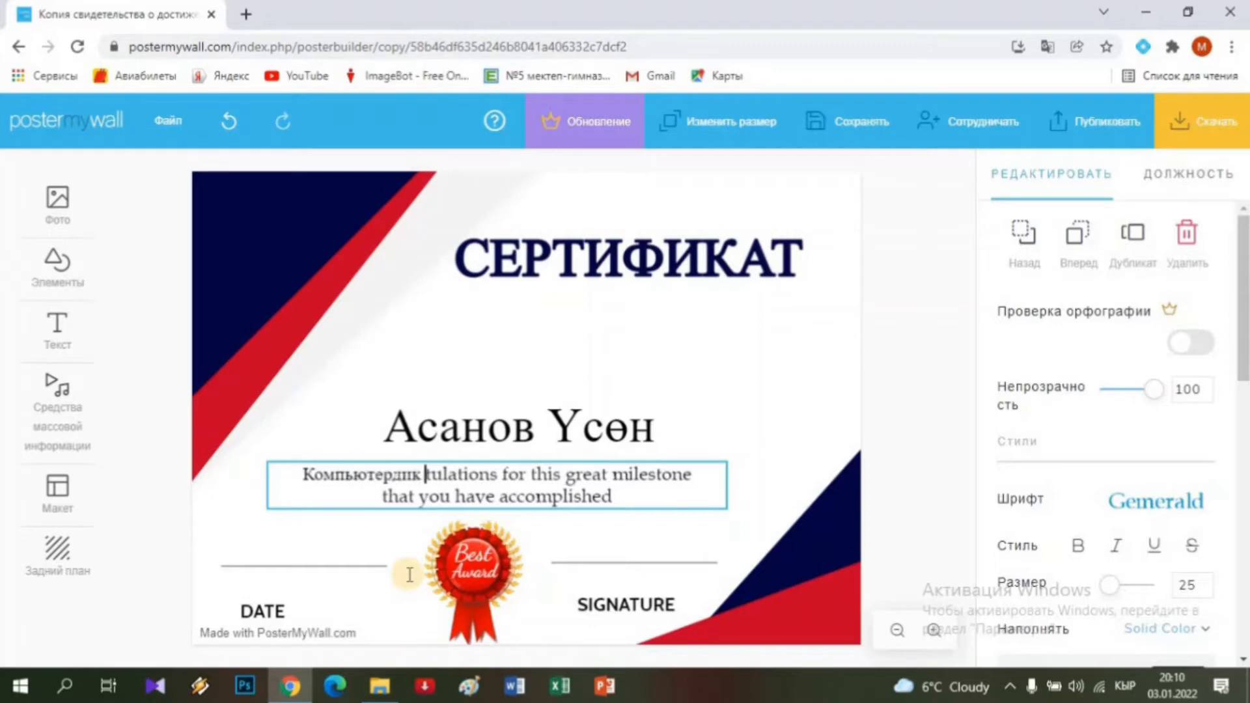
text(курсту )
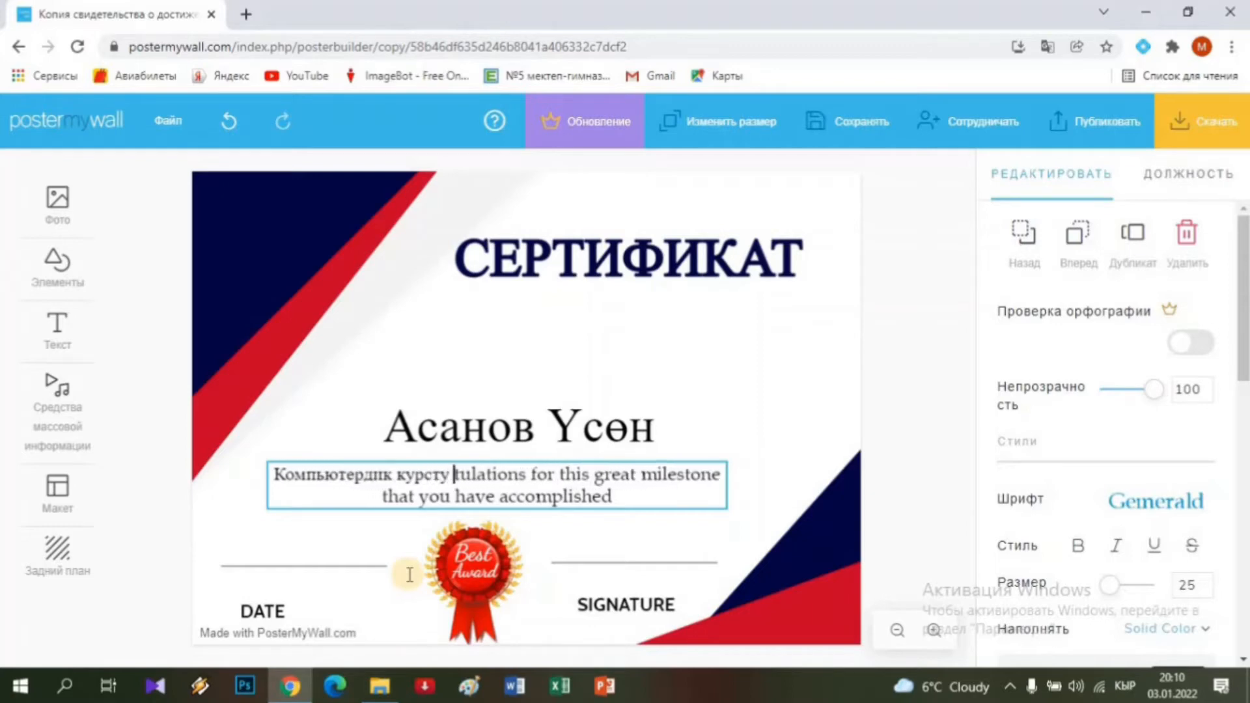
text(аяктад)
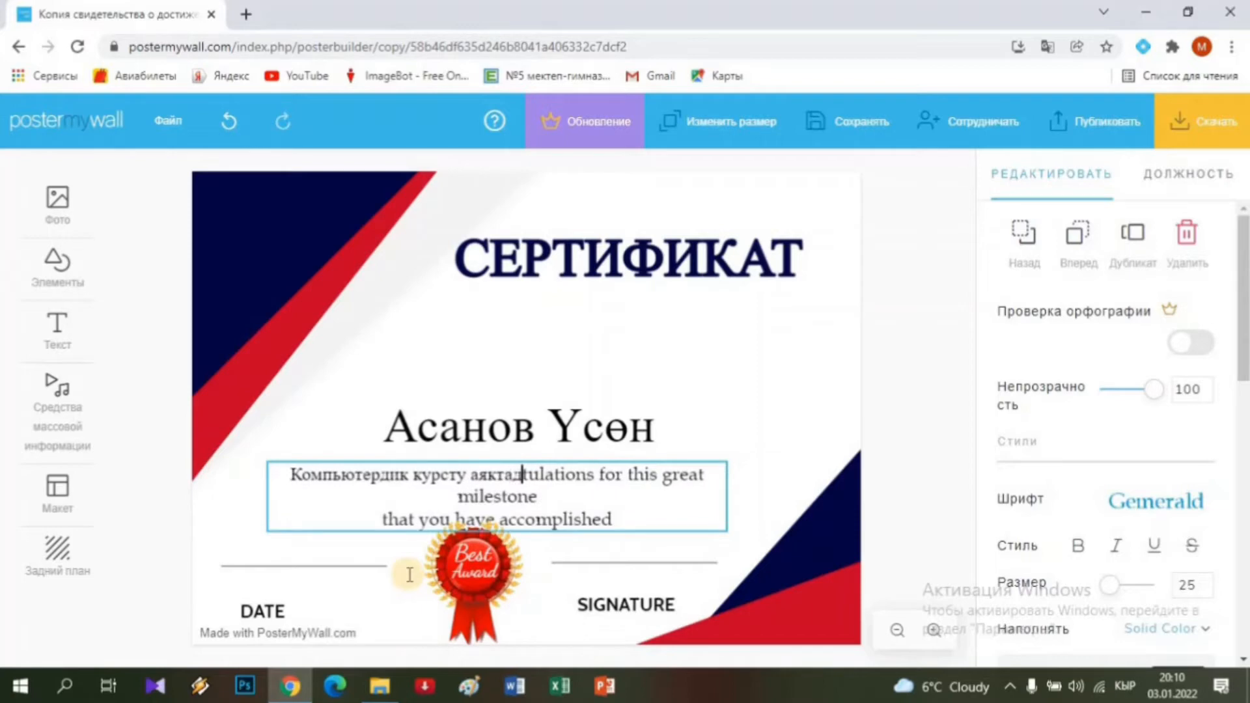
text(ы)
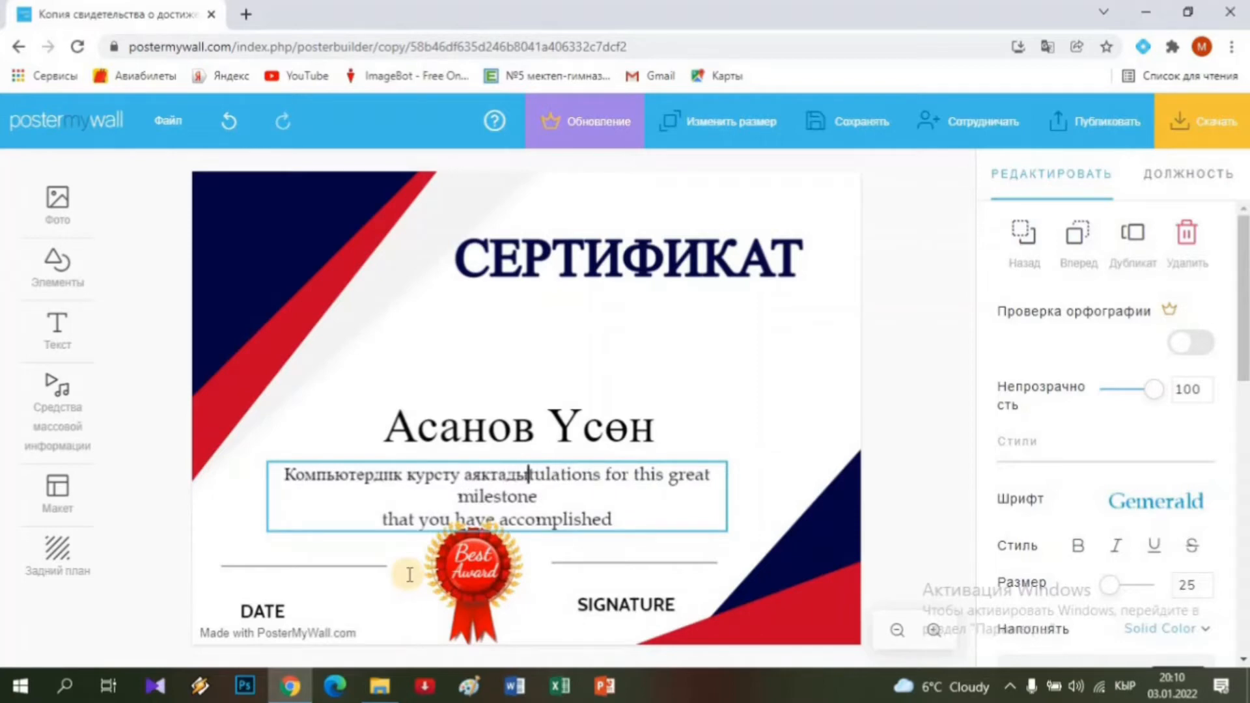
key(Delete)
key(Delete)
key(Delete)
key(Delete)
key(Delete)
key(Delete)
key(Delete)
key(Delete)
key(Delete)
key(Delete)
key(Delete)
key(Delete)
key(Delete)
key(Delete)
key(Delete)
key(Delete)
key(Delete)
key(Delete)
key(Delete)
key(Delete)
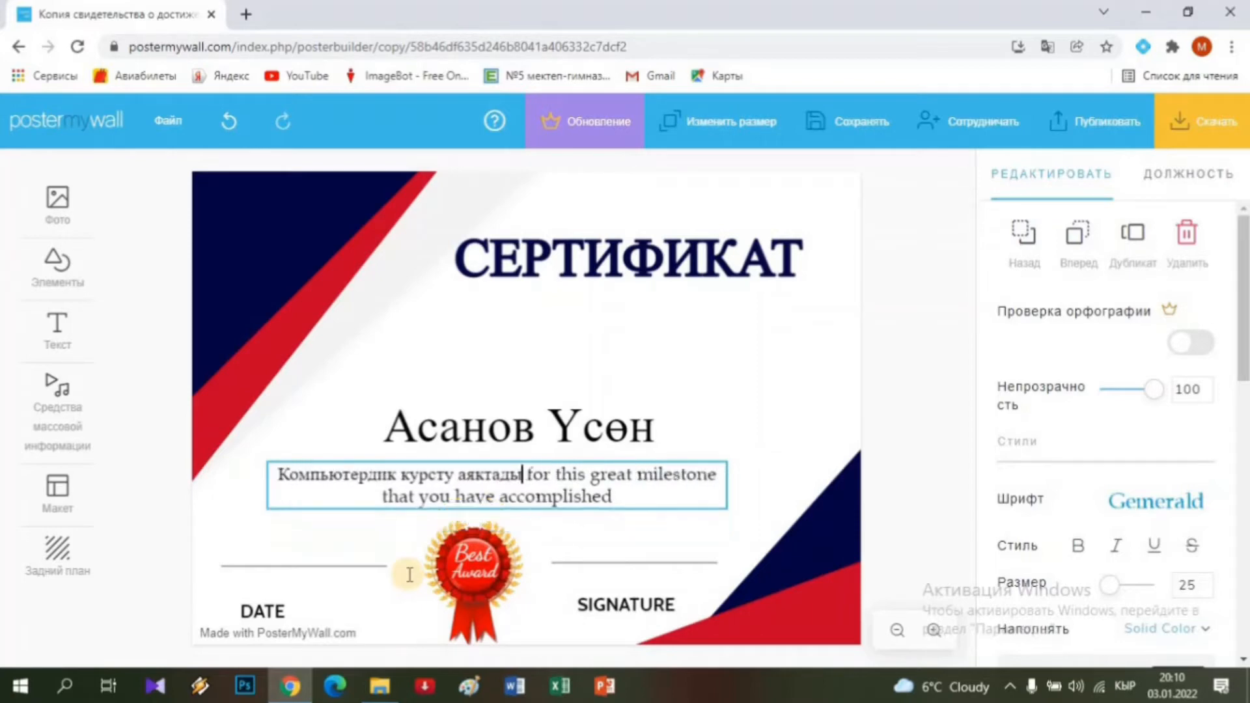
key(Delete)
key(Delete)
key(Delete)
key(Delete)
key(Delete)
key(Delete)
key(Delete)
key(Delete)
key(Delete)
key(Delete)
key(Delete)
key(Delete)
key(Delete)
key(Delete)
key(Delete)
key(Delete)
key(Delete)
key(Delete)
key(Delete)
key(Delete)
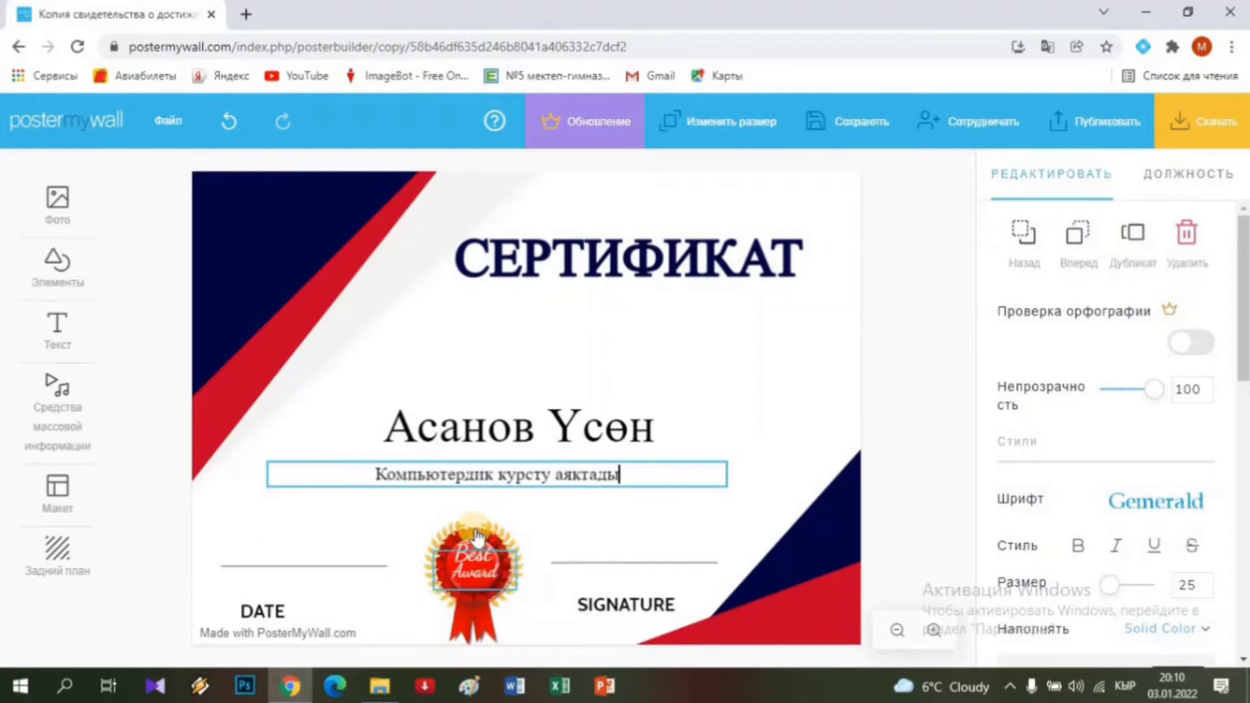
Delete the Best Award text from the red rosette, then choose Заменить on the rosette image.
click(476, 560)
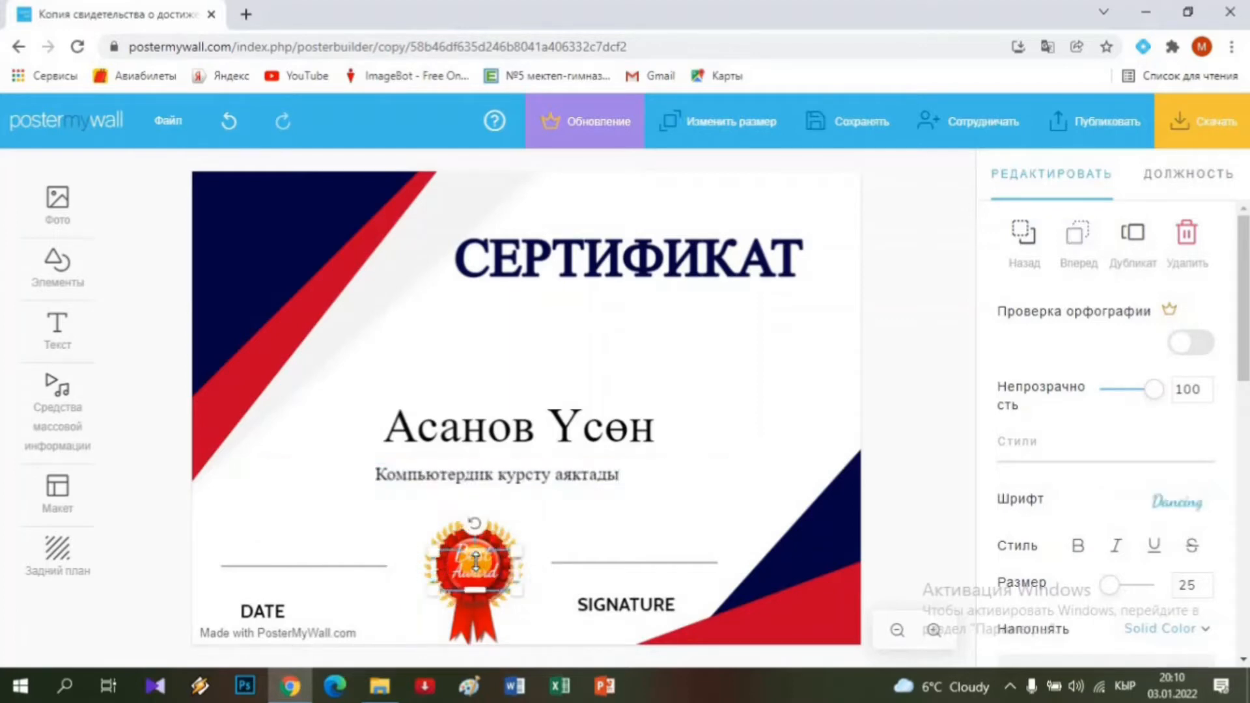
key(Delete)
click(473, 561)
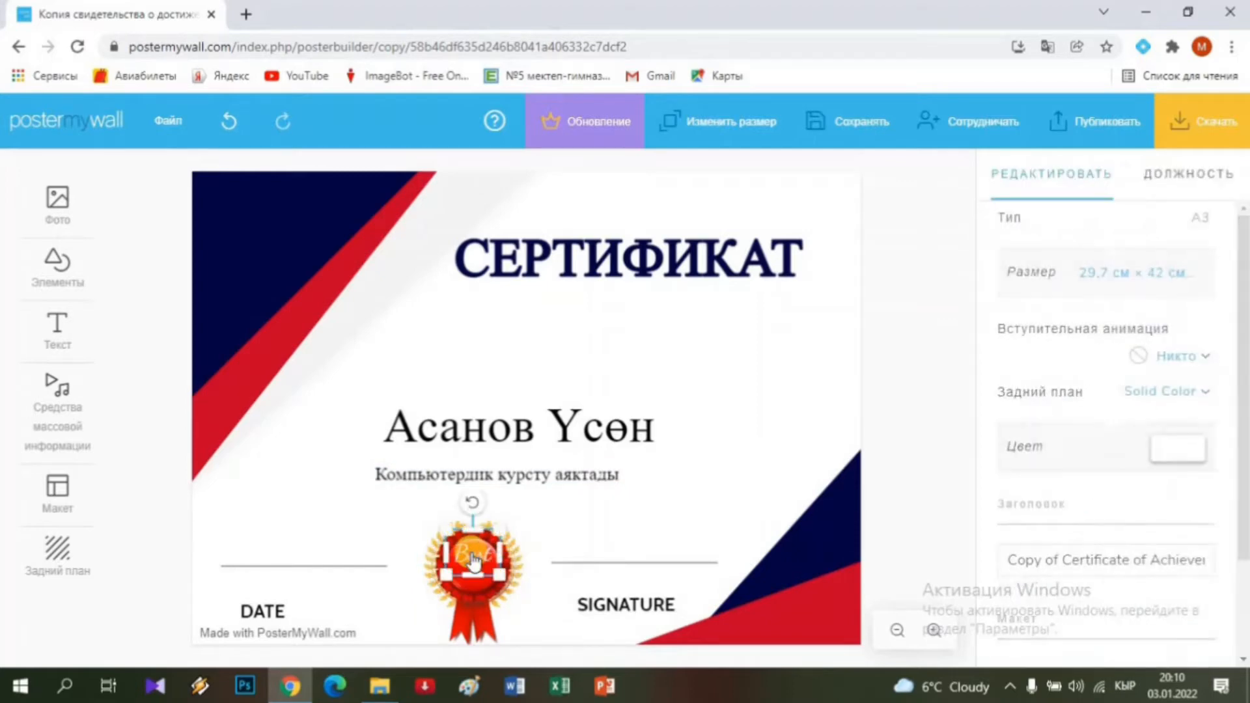
key(Delete)
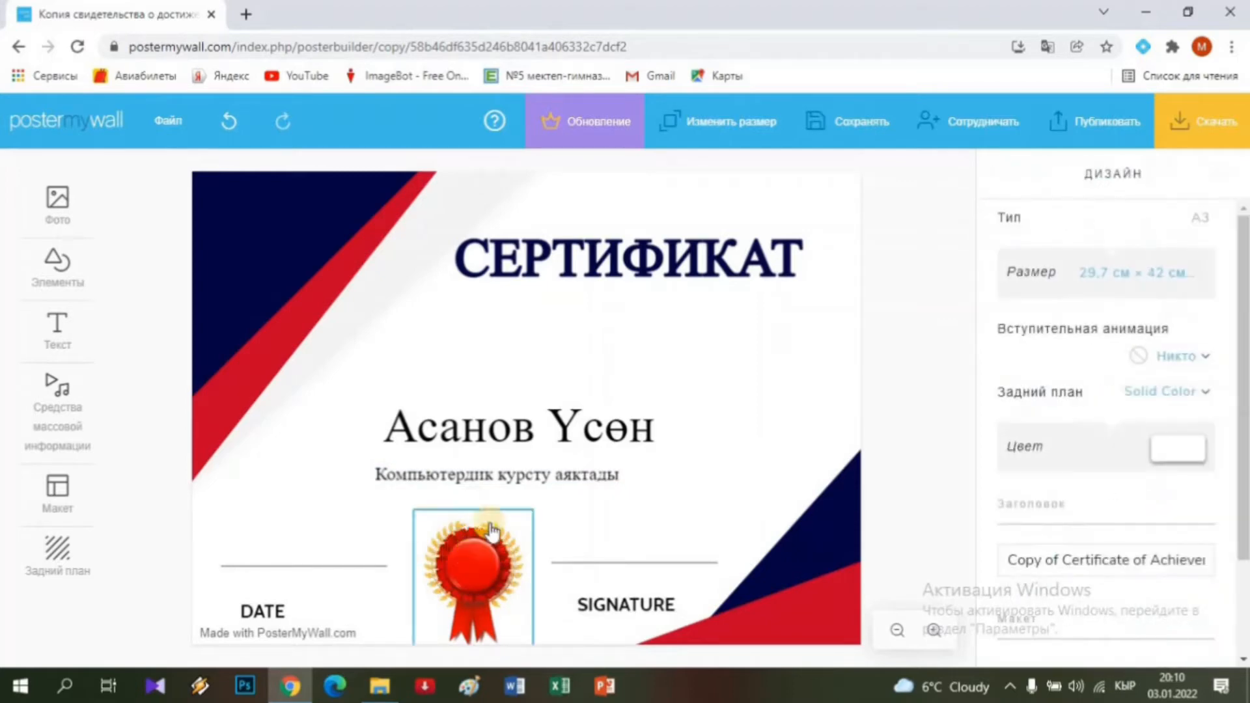
click(459, 562)
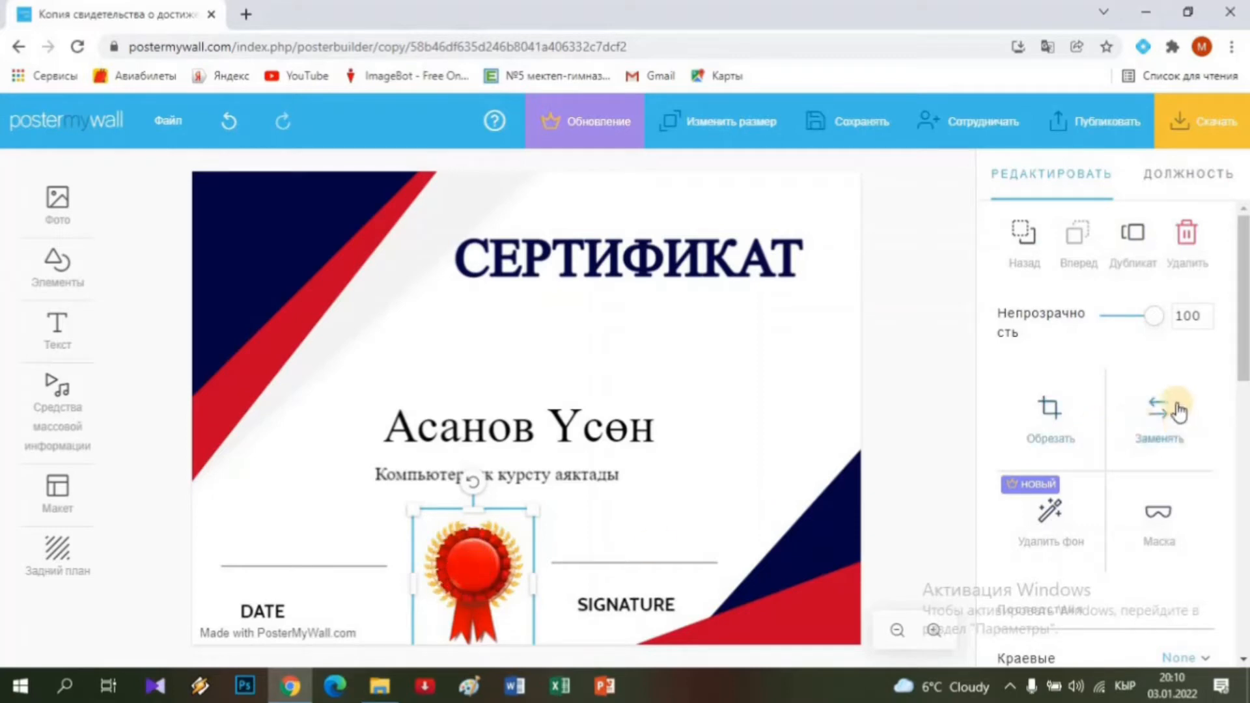
click(1160, 416)
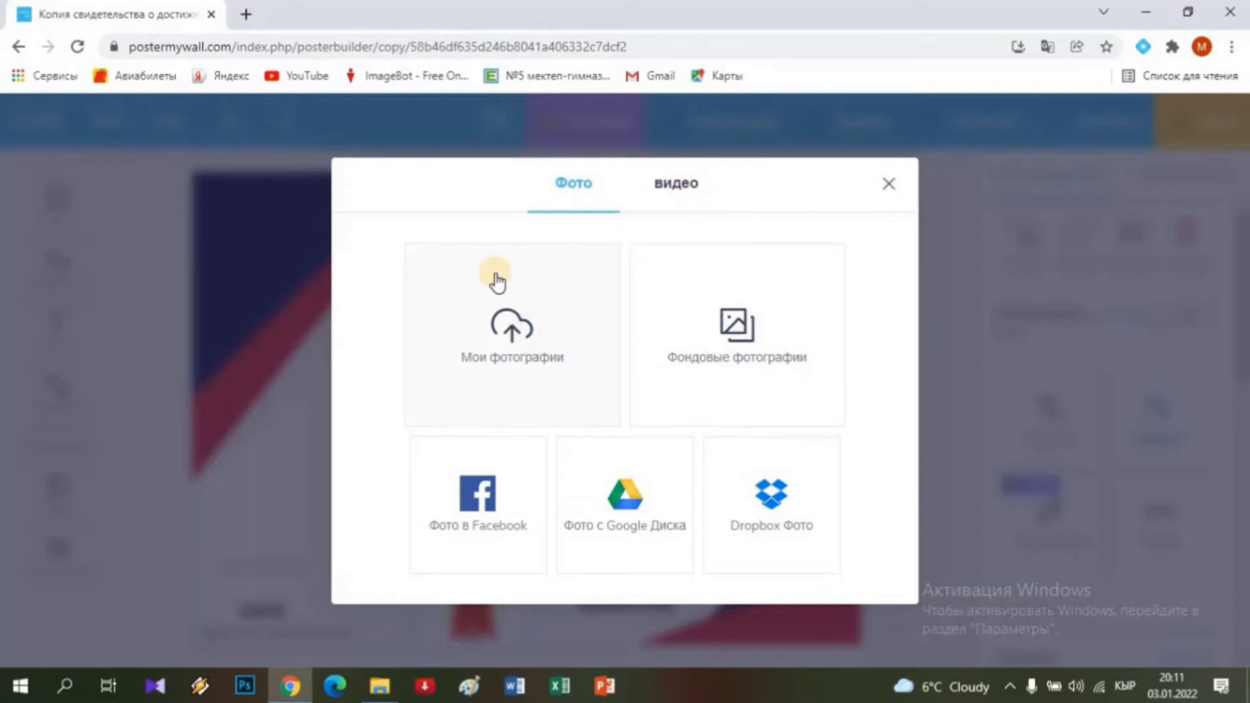
Upload the АЯН logo from Загрузки via Мои фотографии and place it uncropped (НЕ ОБРЕЗАТЬ).
click(517, 333)
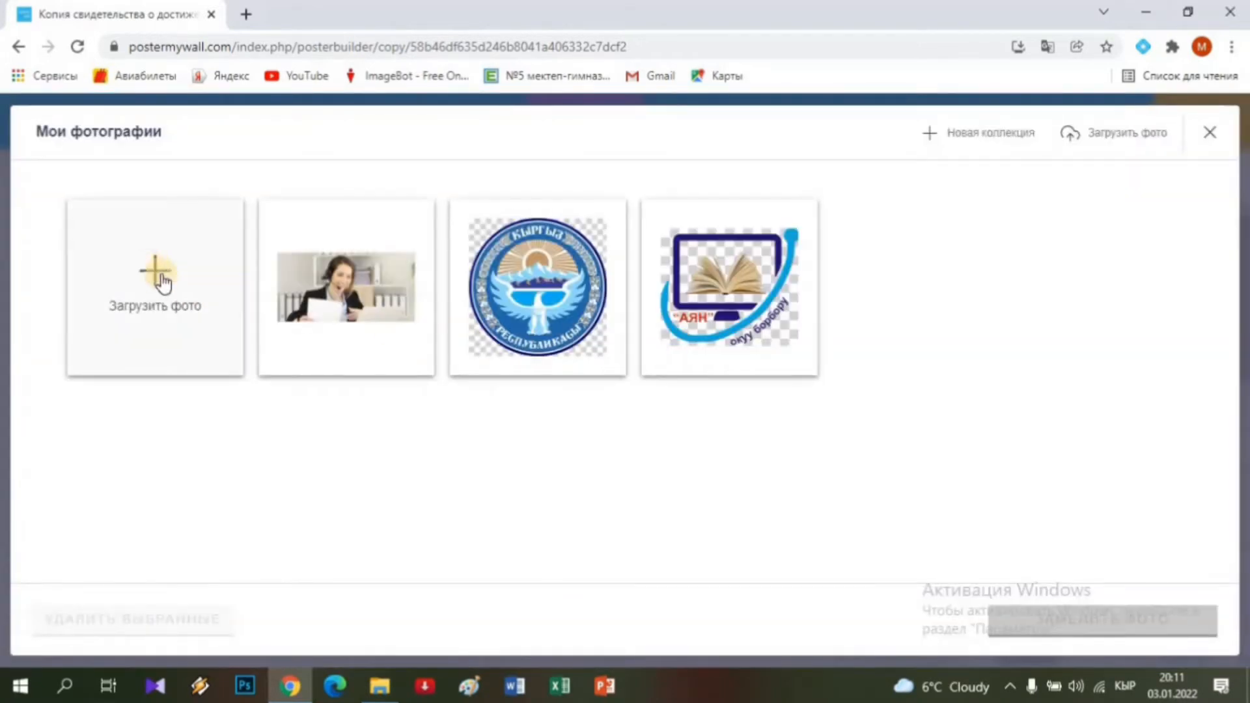
click(165, 270)
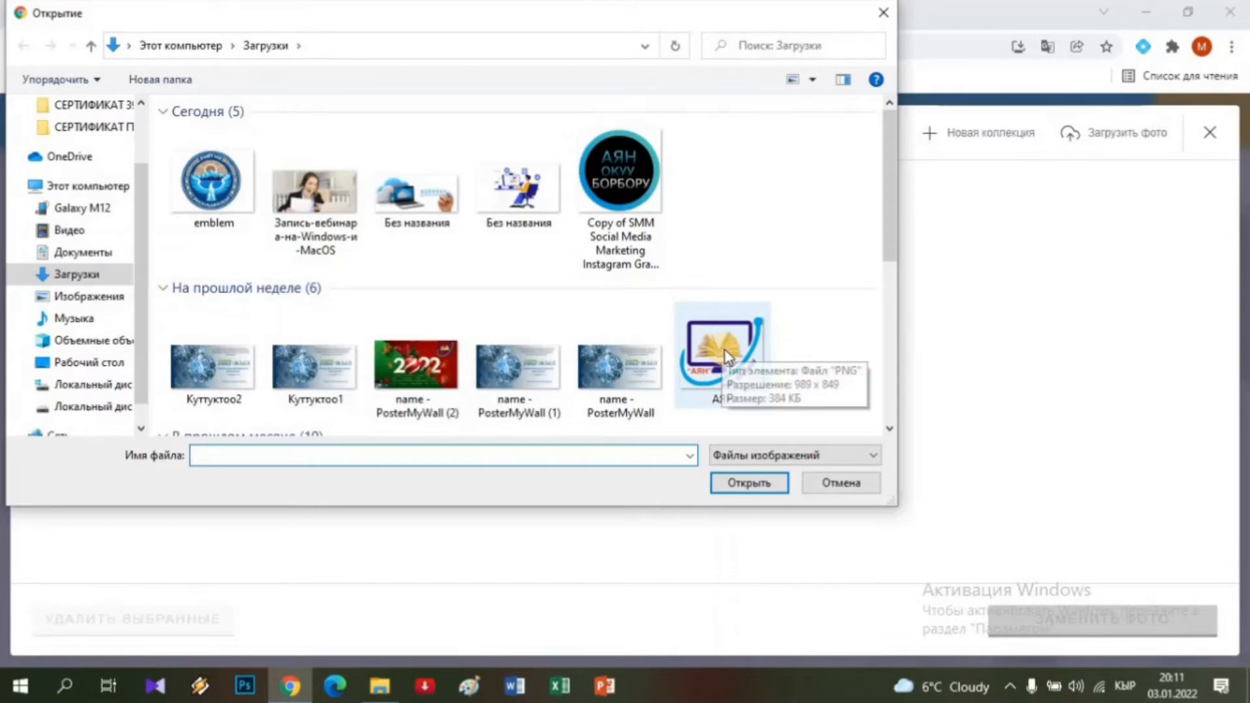
click(721, 356)
click(753, 475)
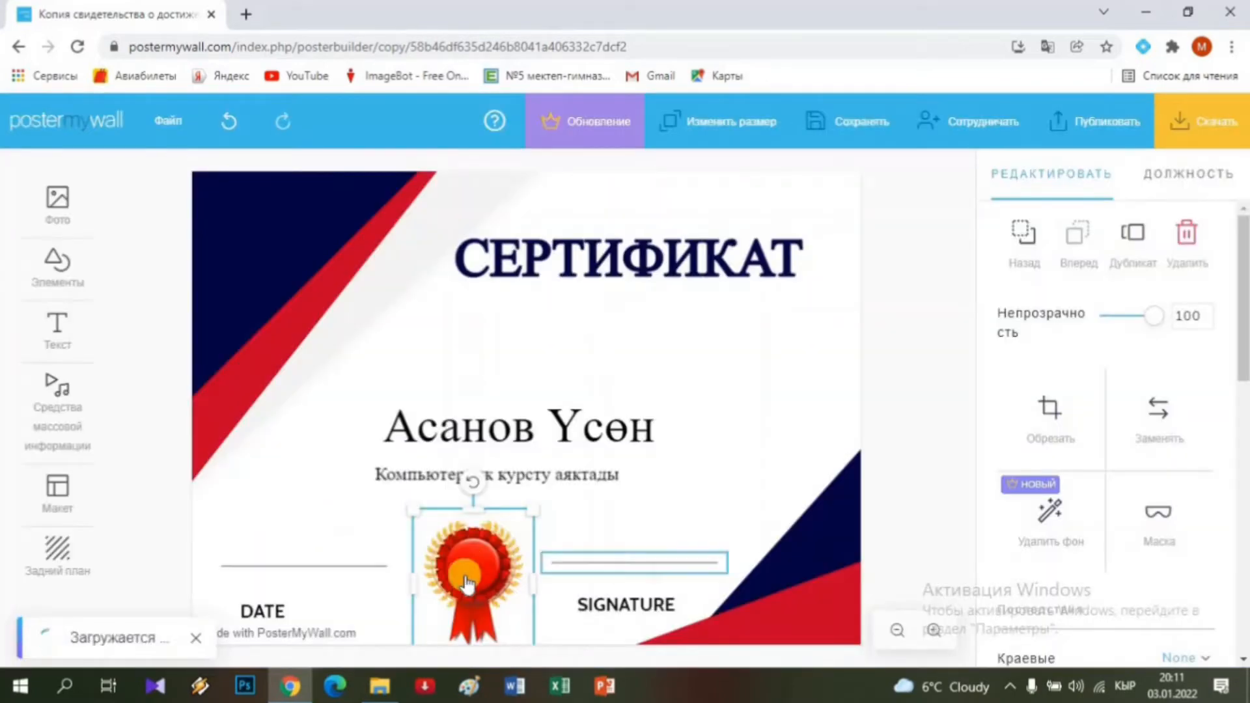
key(Delete)
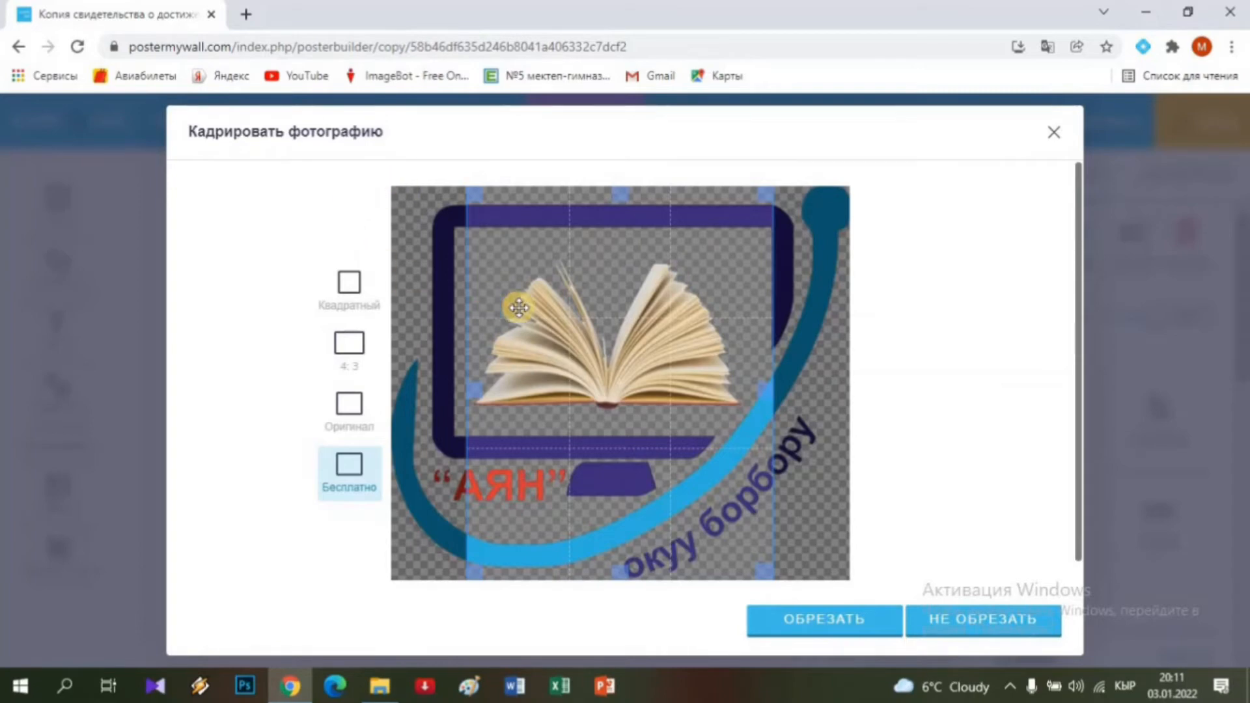
click(810, 620)
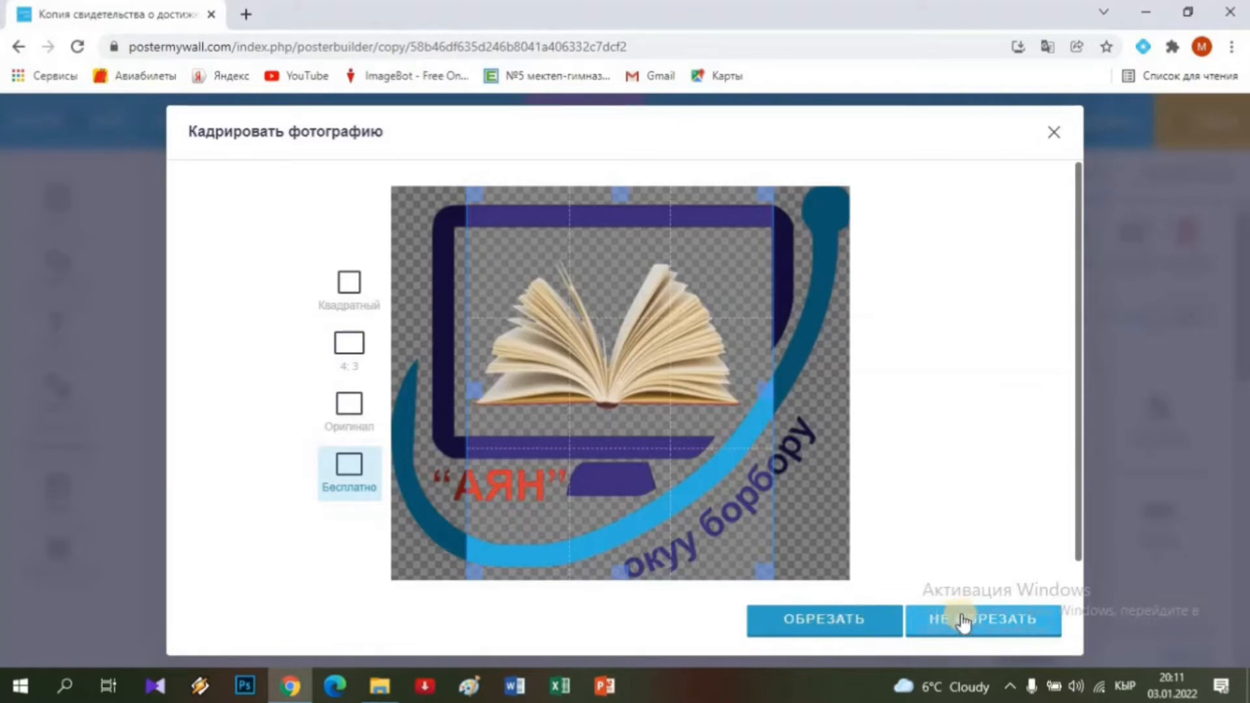
click(984, 624)
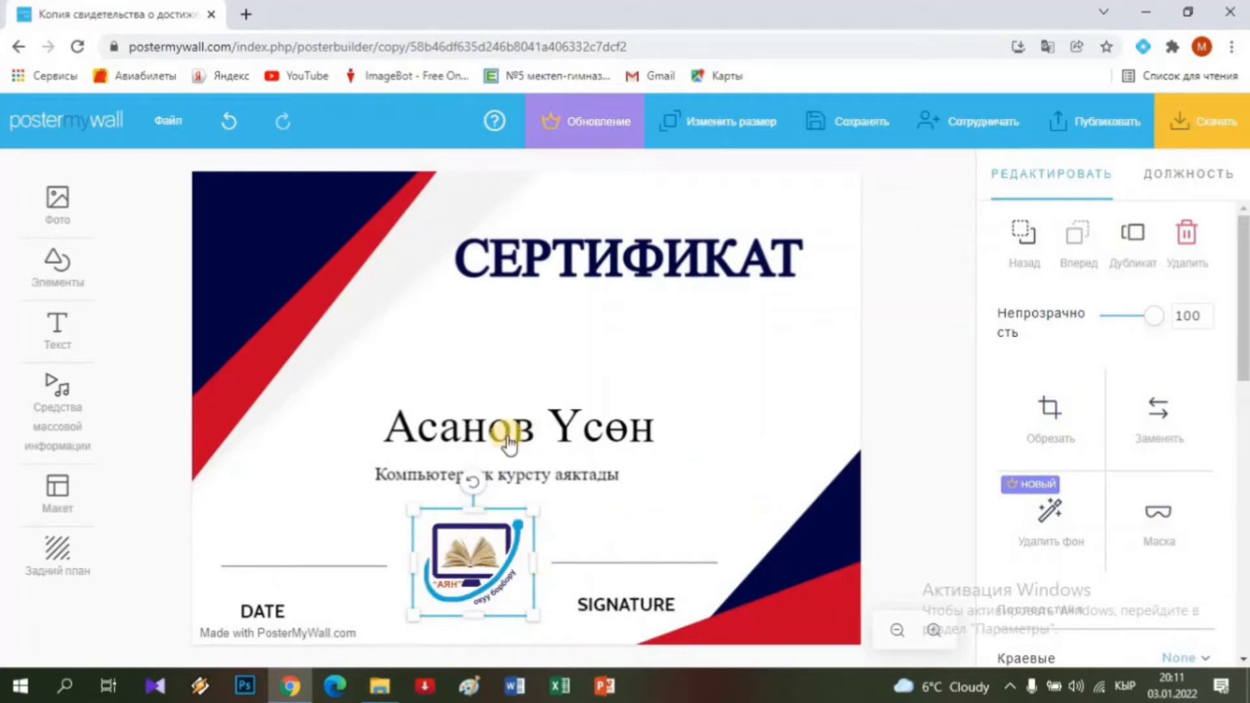
Drag the АЯН logo into the top-right corner and shrink it there.
drag(487, 537, 599, 345)
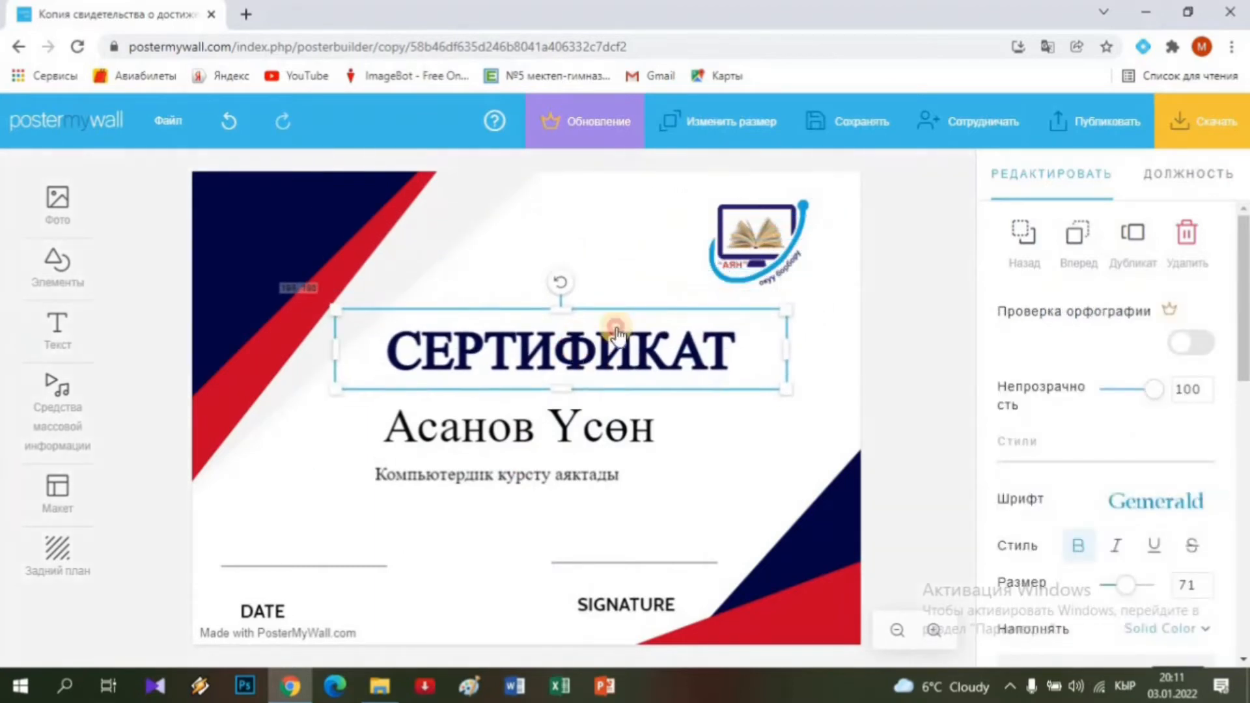
click(733, 263)
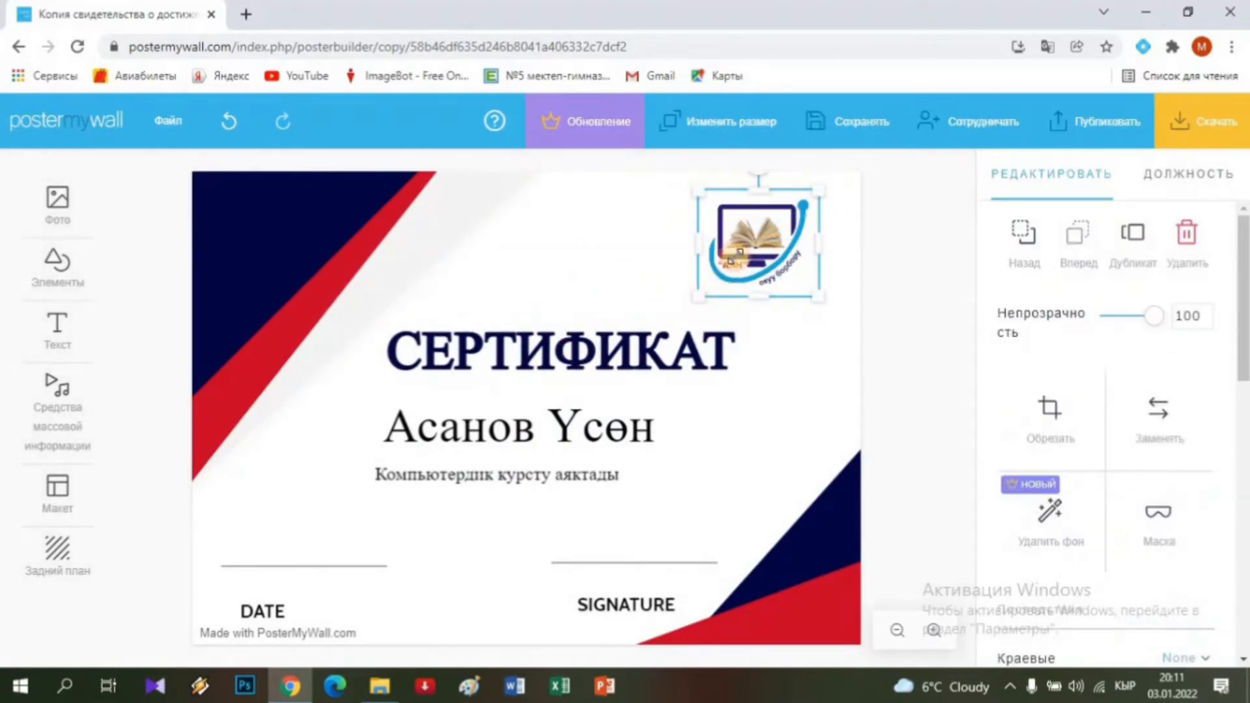
drag(733, 257, 734, 258)
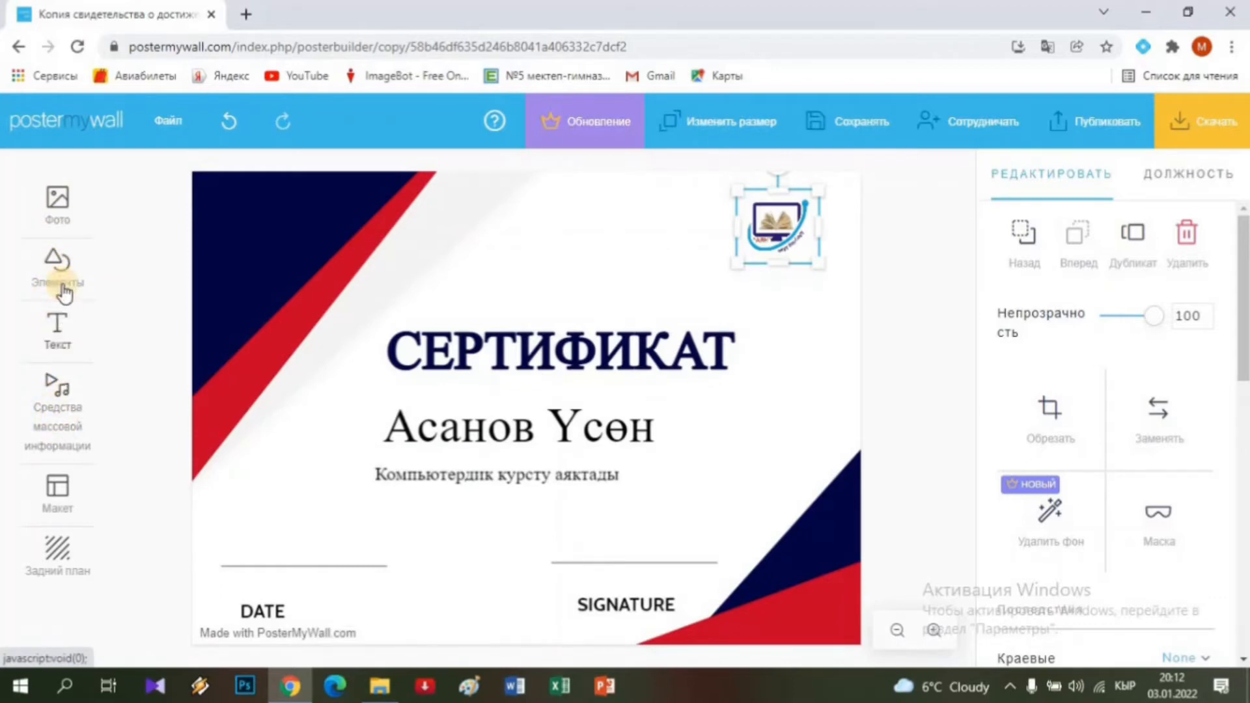
Upload the 'emblem' image from Загрузки through Фото > Добавить из моих фотографий.
click(58, 207)
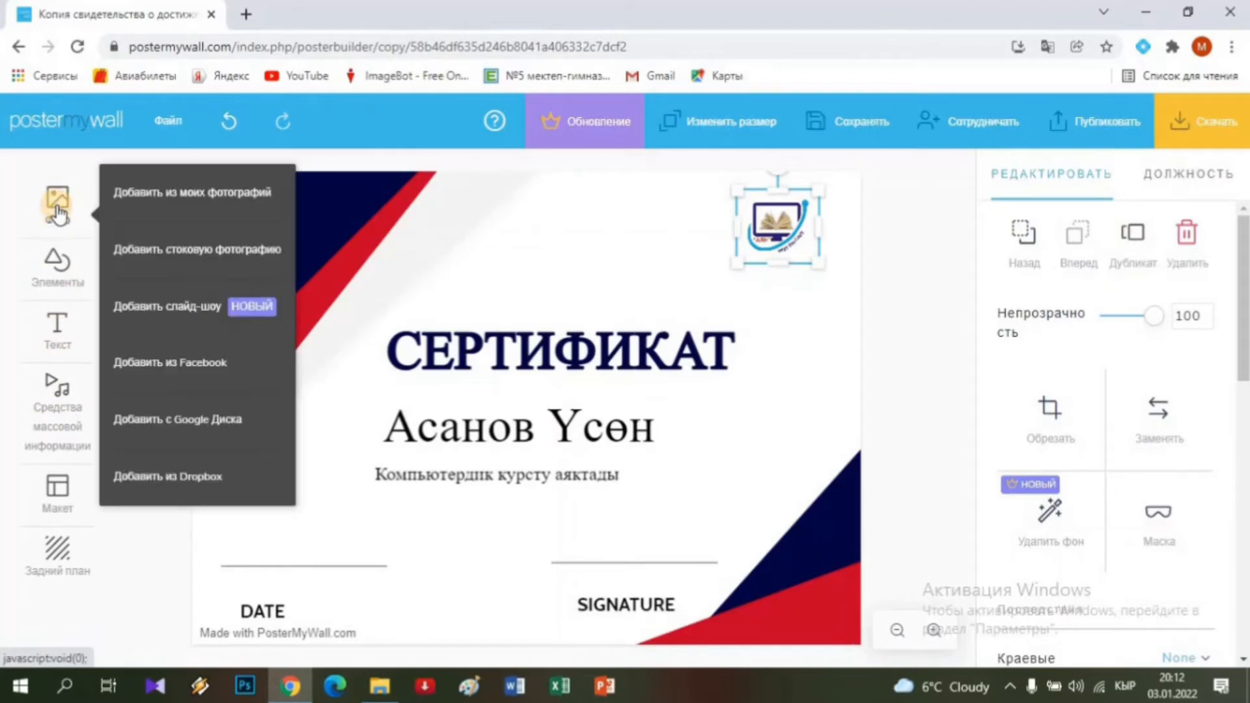
click(192, 199)
click(159, 277)
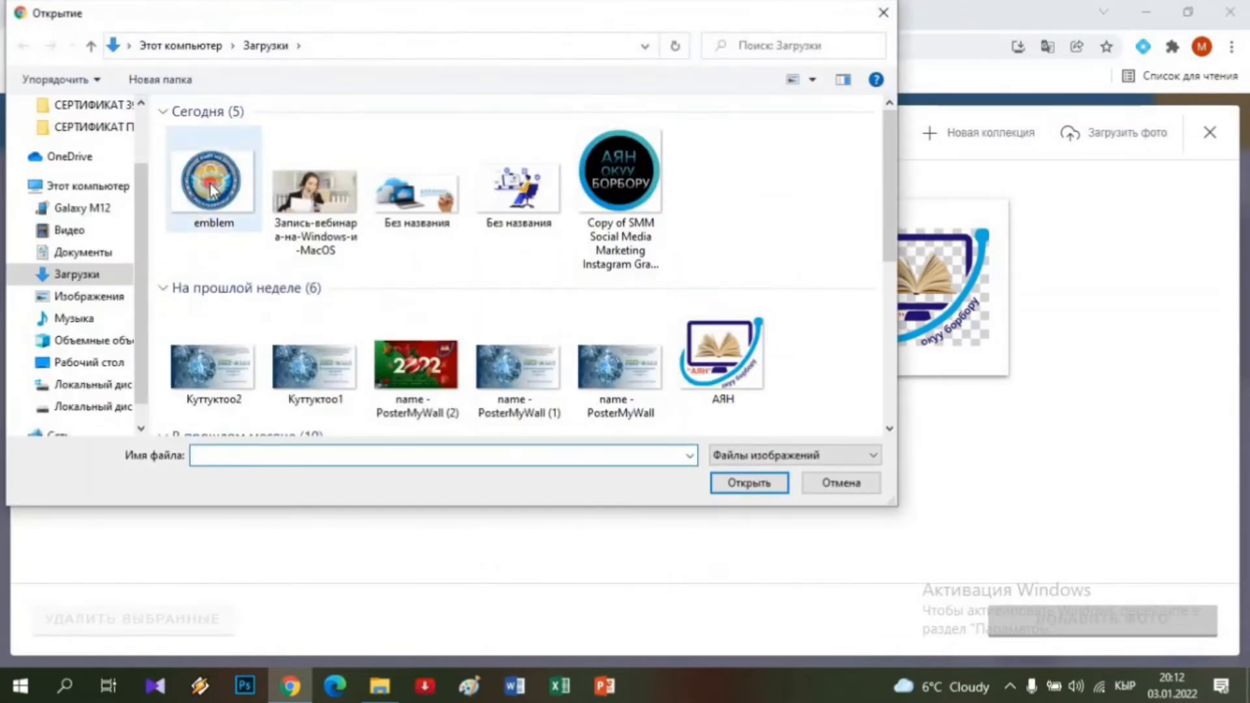
click(210, 182)
click(729, 483)
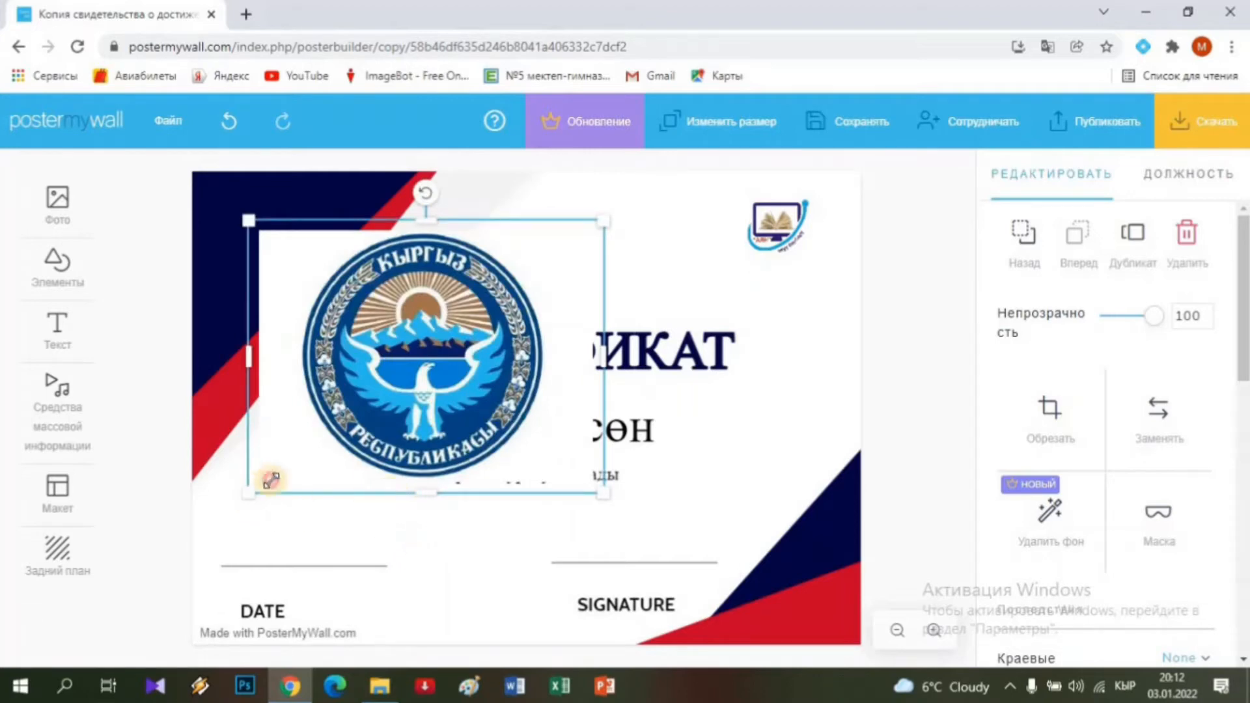
Shrink the emblem and position it above the СЕРТИФИКАТ title, level with the logo.
drag(271, 480, 466, 388)
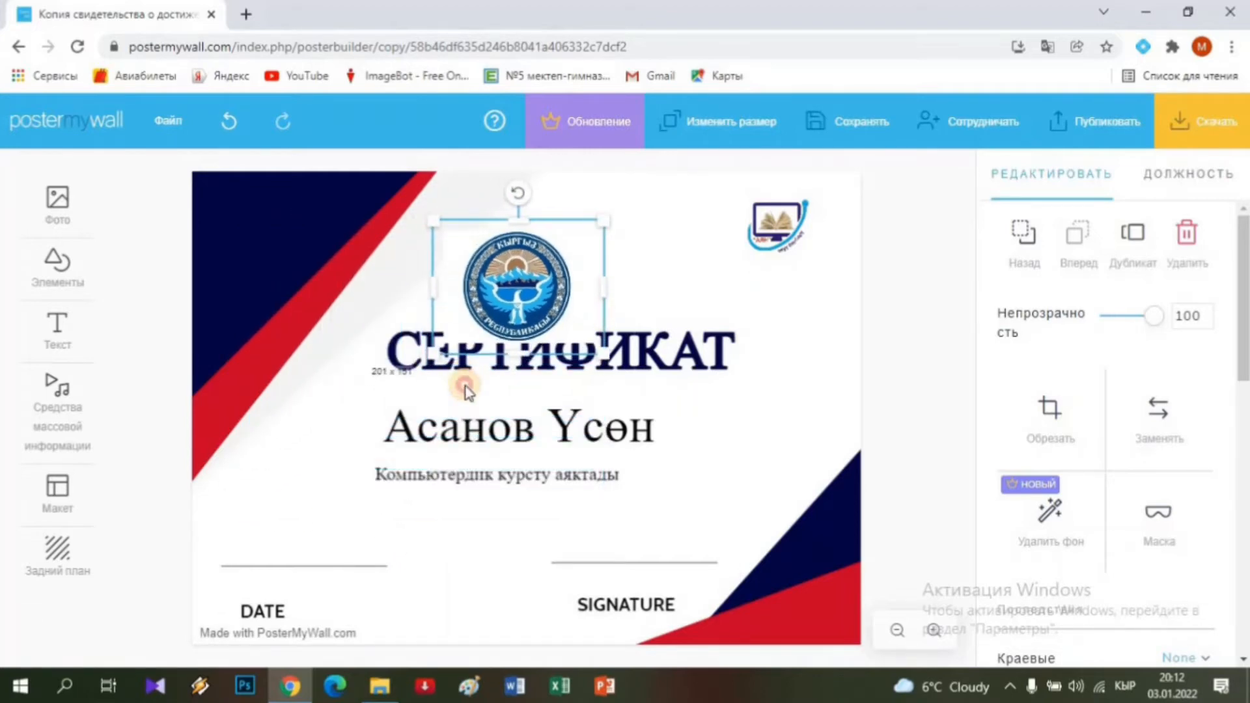
drag(501, 258, 496, 206)
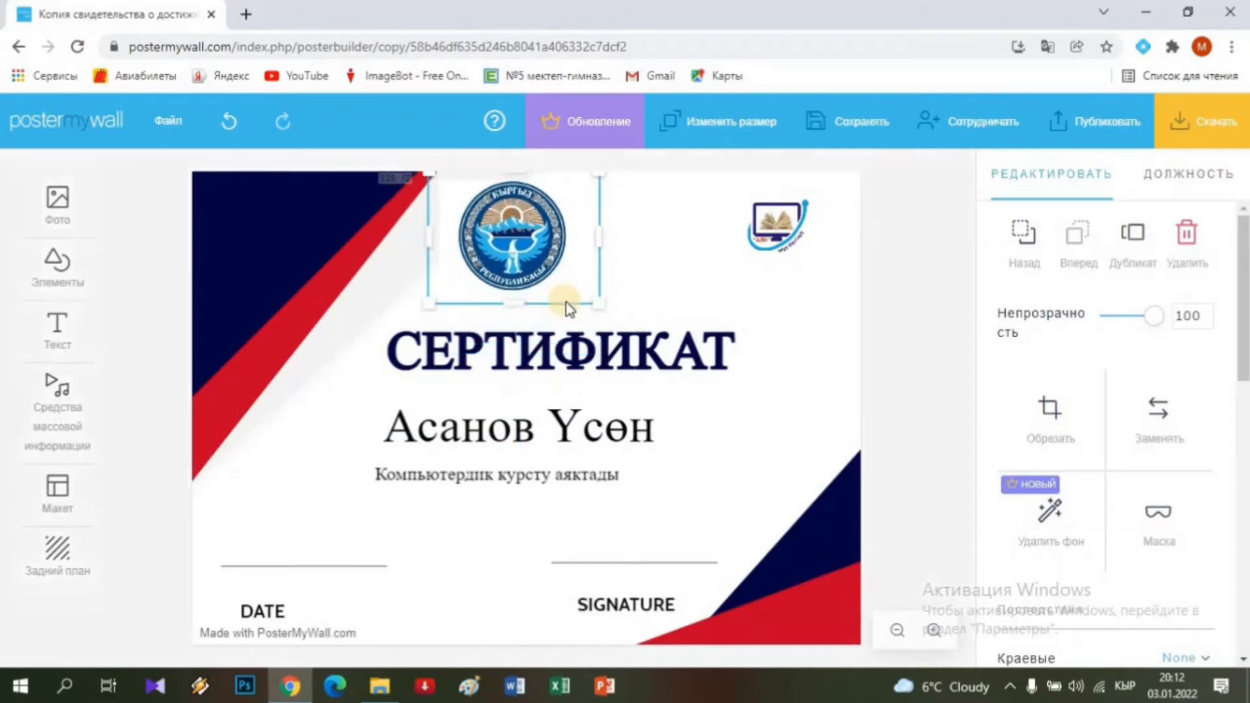
drag(601, 298, 477, 241)
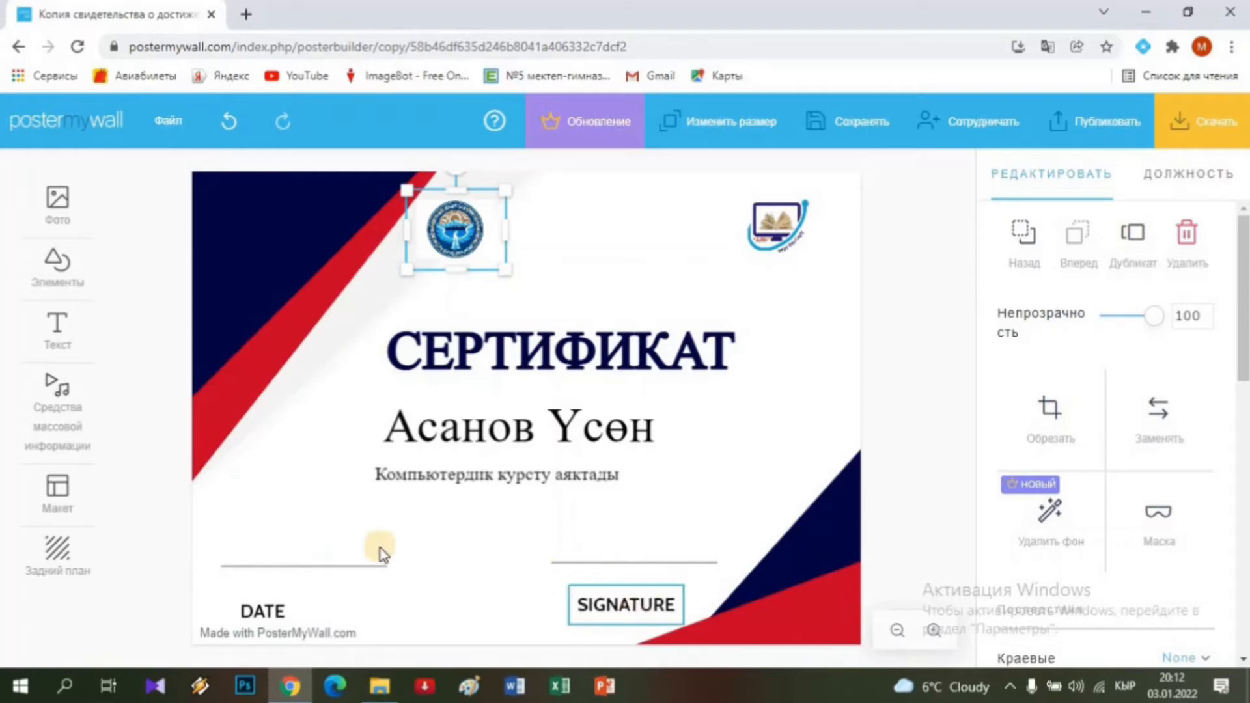
click(59, 264)
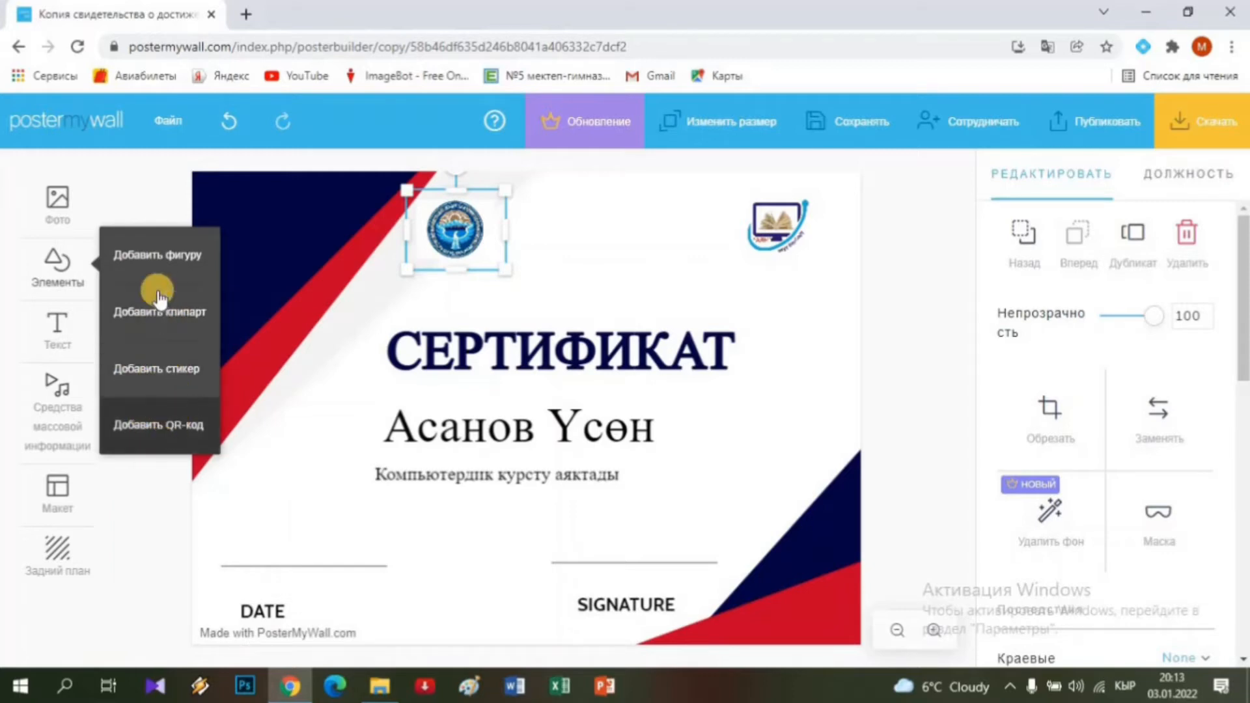
click(170, 256)
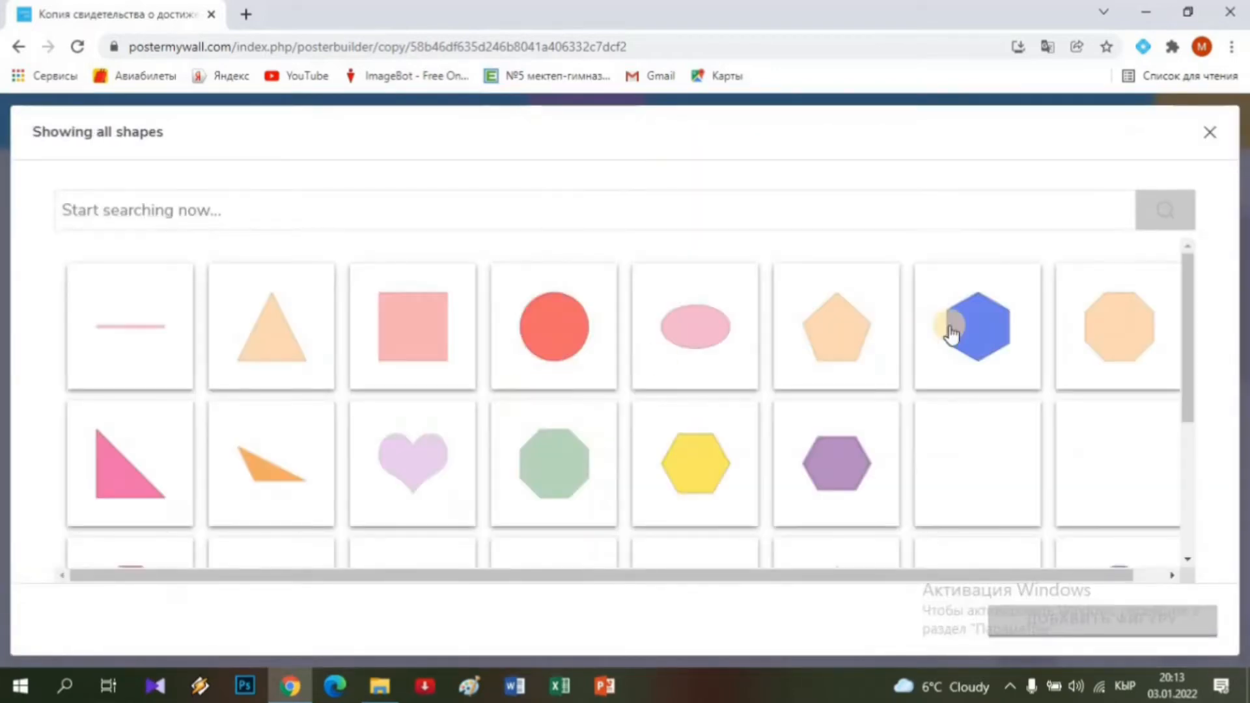
scroll(824, 446, down, 6)
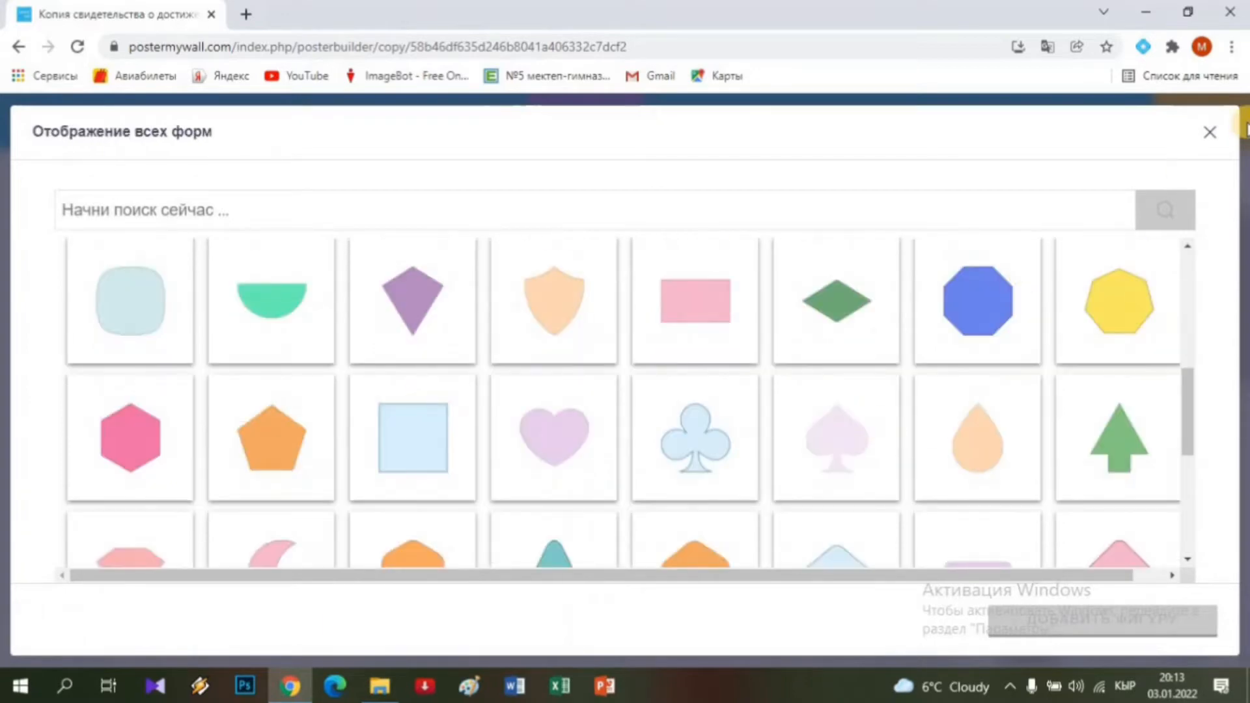
click(1208, 133)
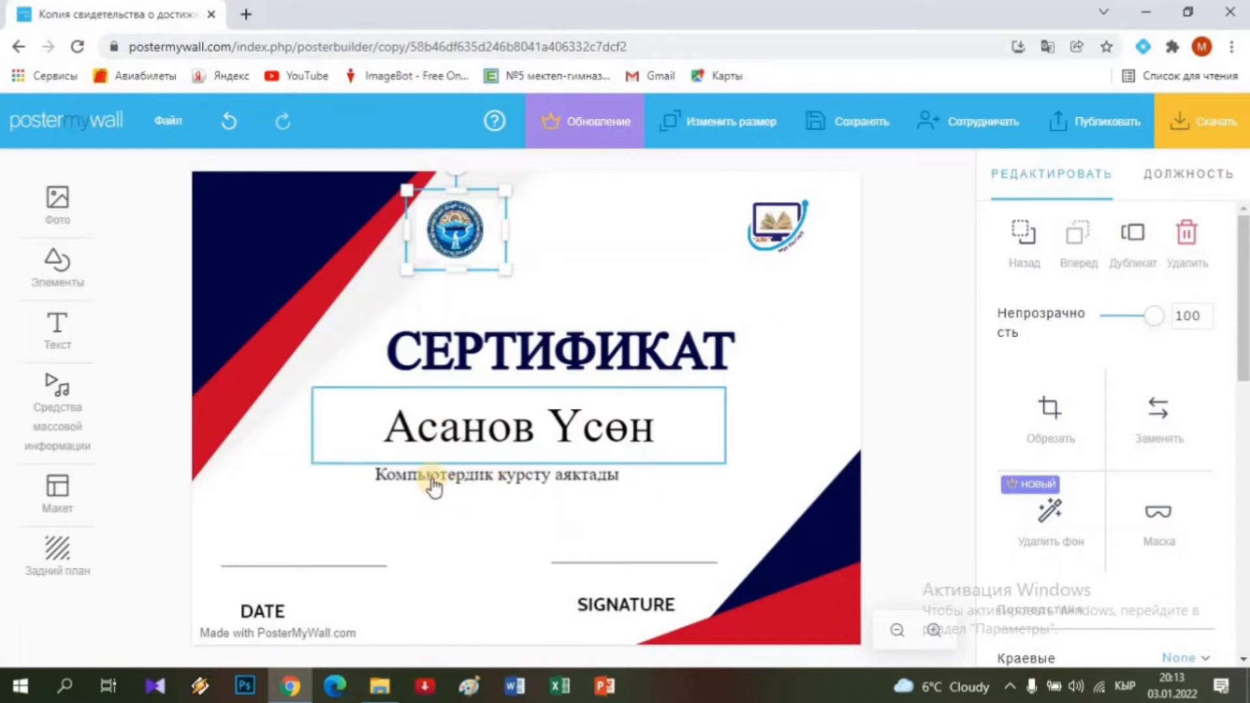
Create an 'add your text' fancy text with the Techno effect and SFspeedwaystar font.
click(55, 340)
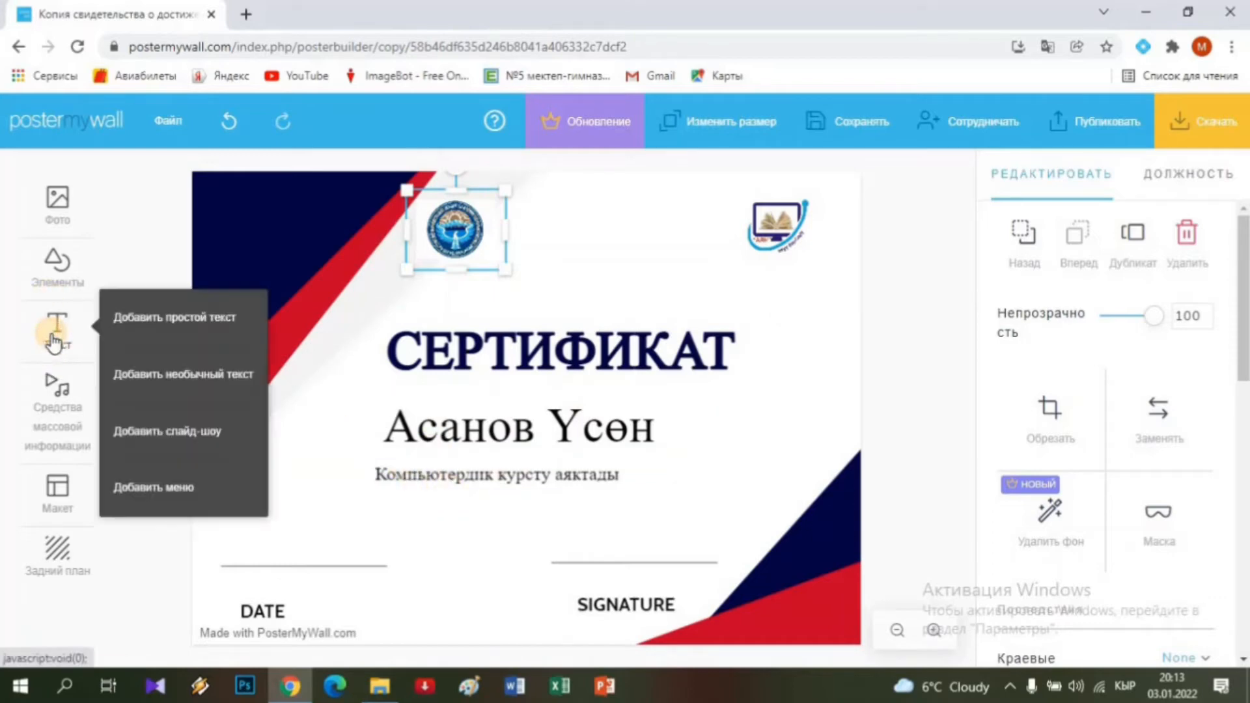
click(182, 379)
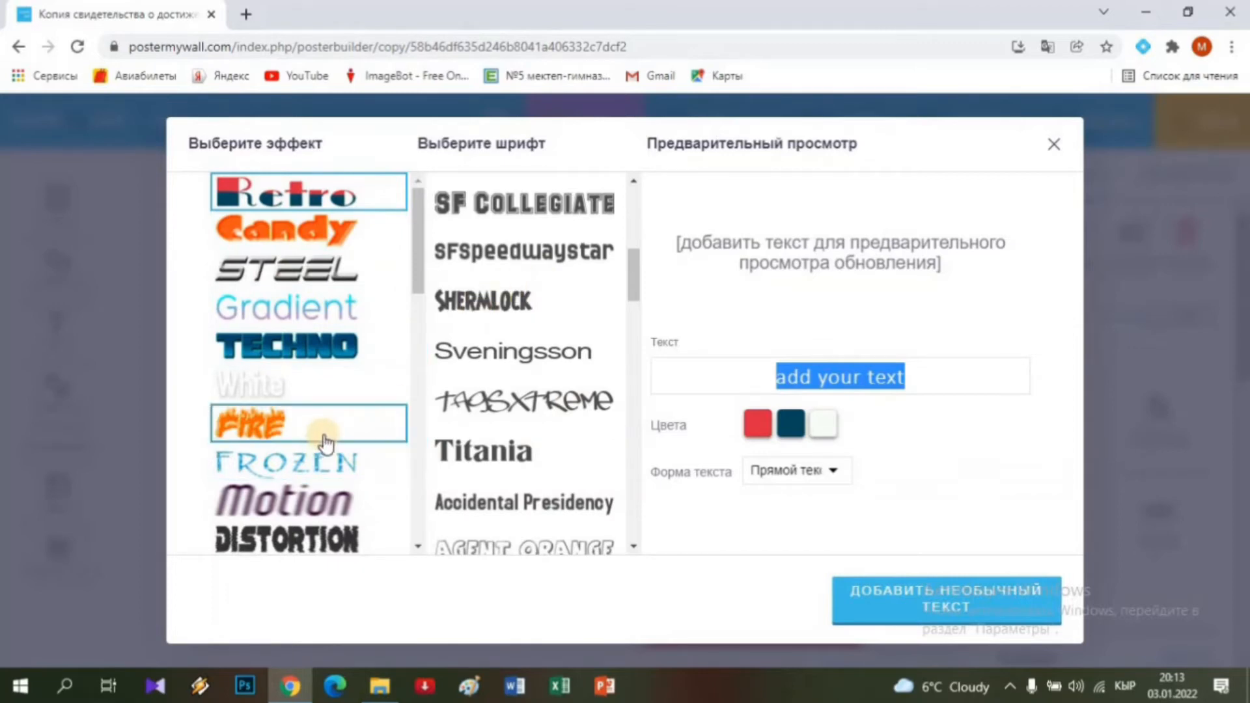
scroll(326, 444, down, 6)
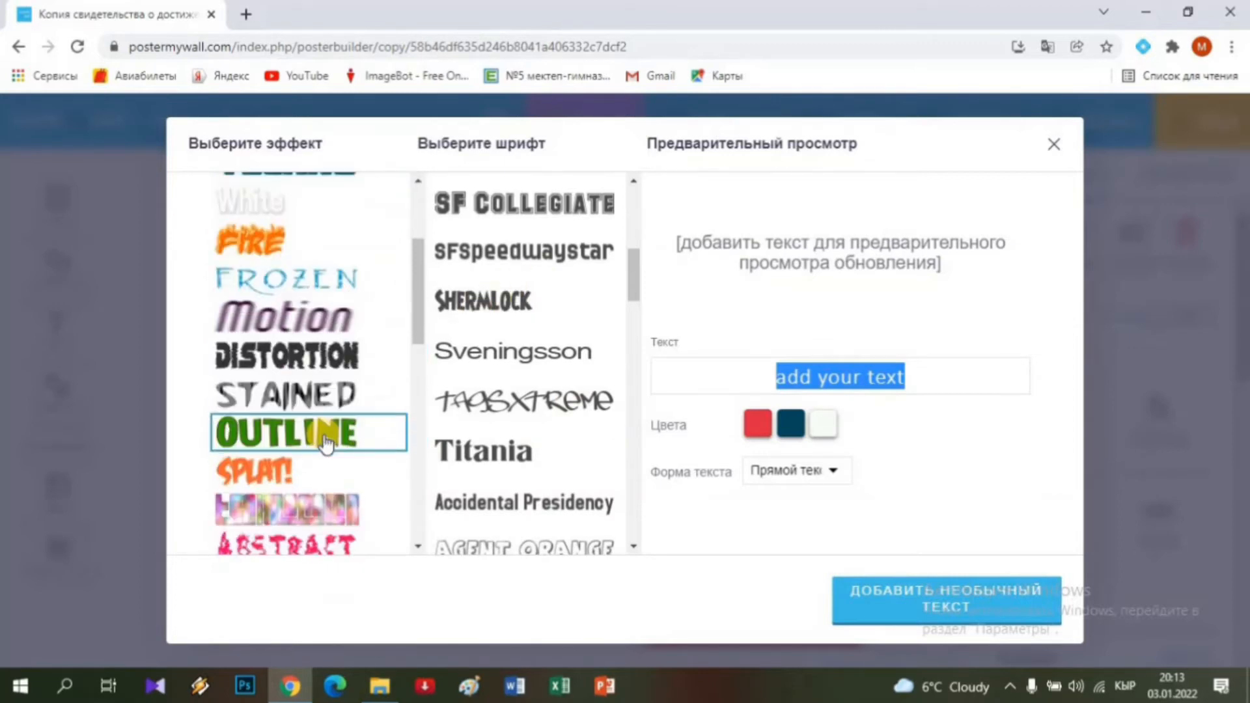
scroll(329, 443, down, 3)
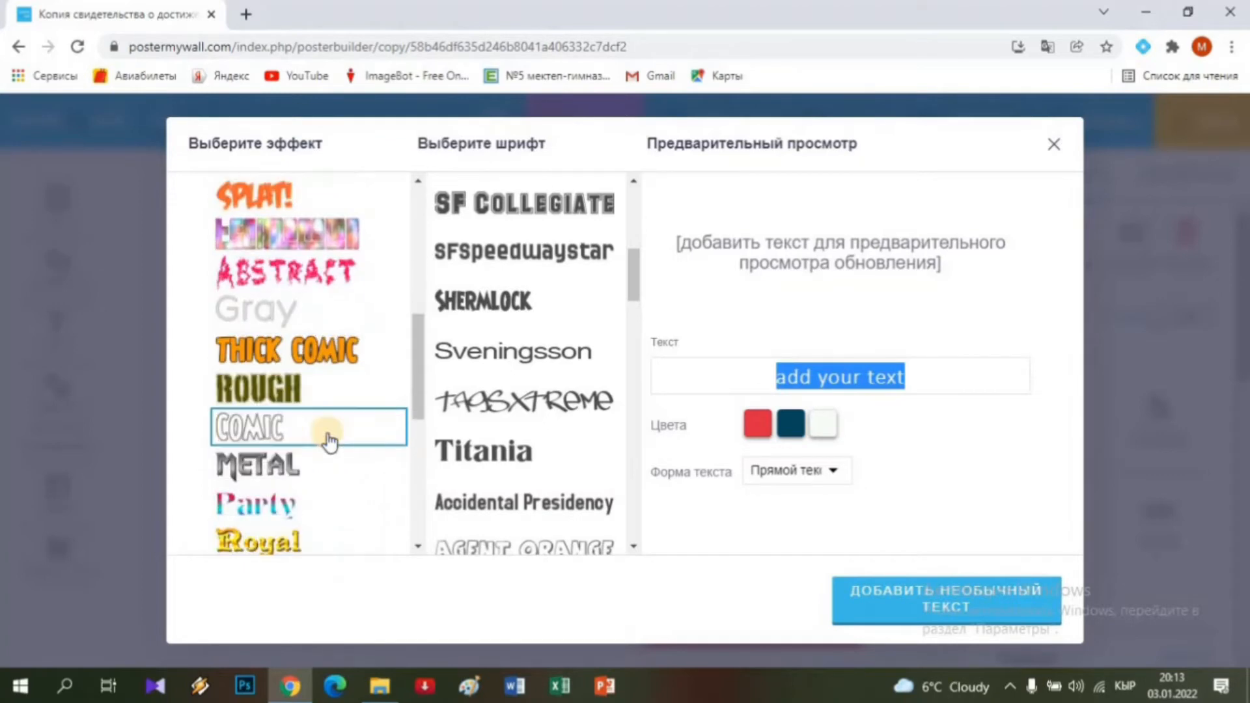
scroll(328, 442, up, 10)
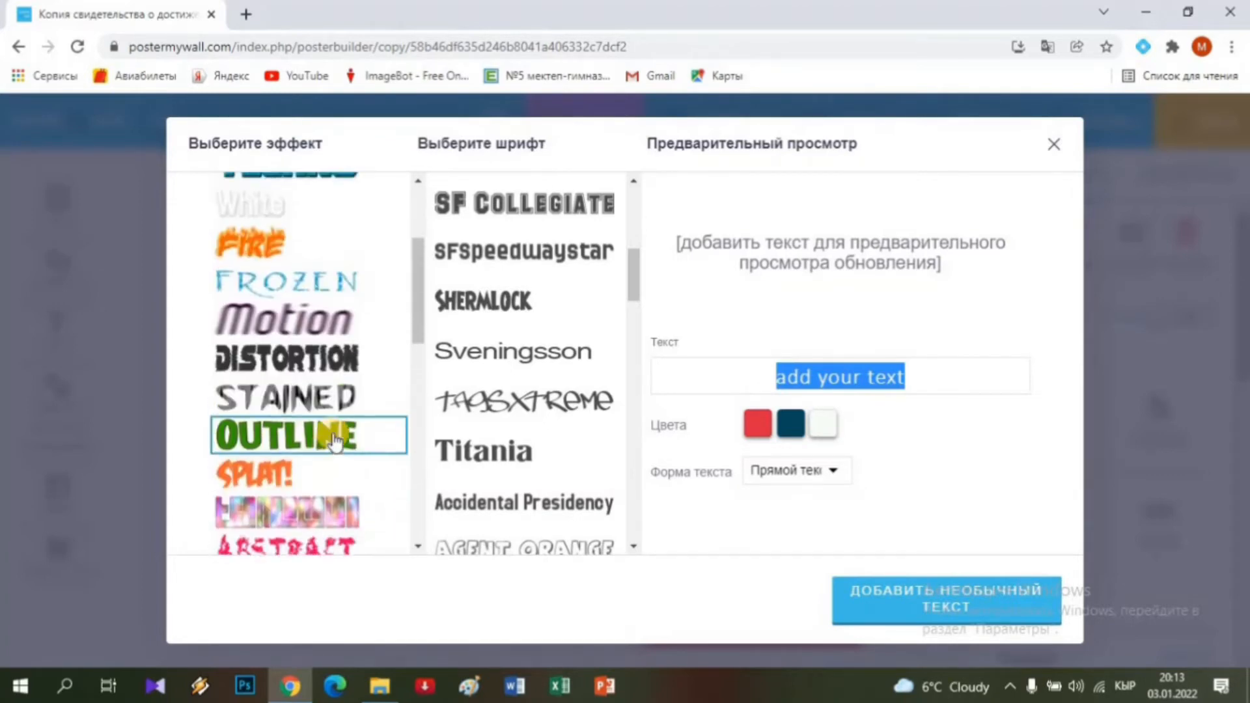
click(485, 252)
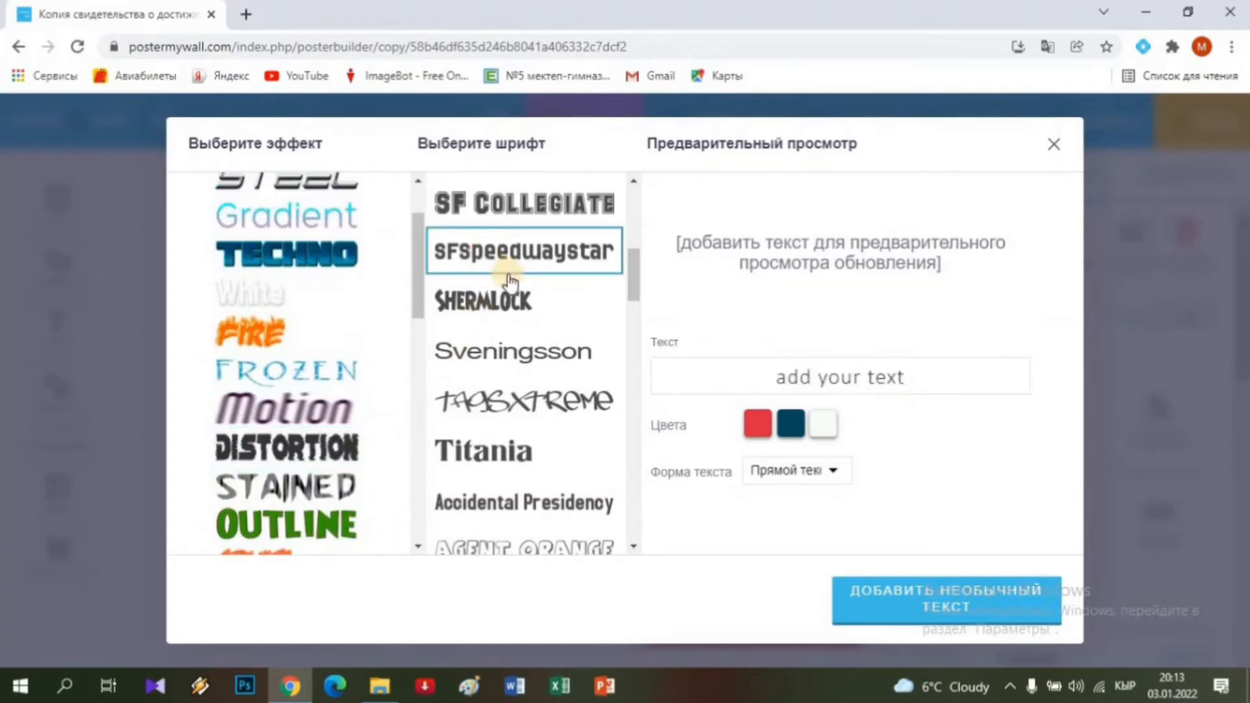
click(291, 254)
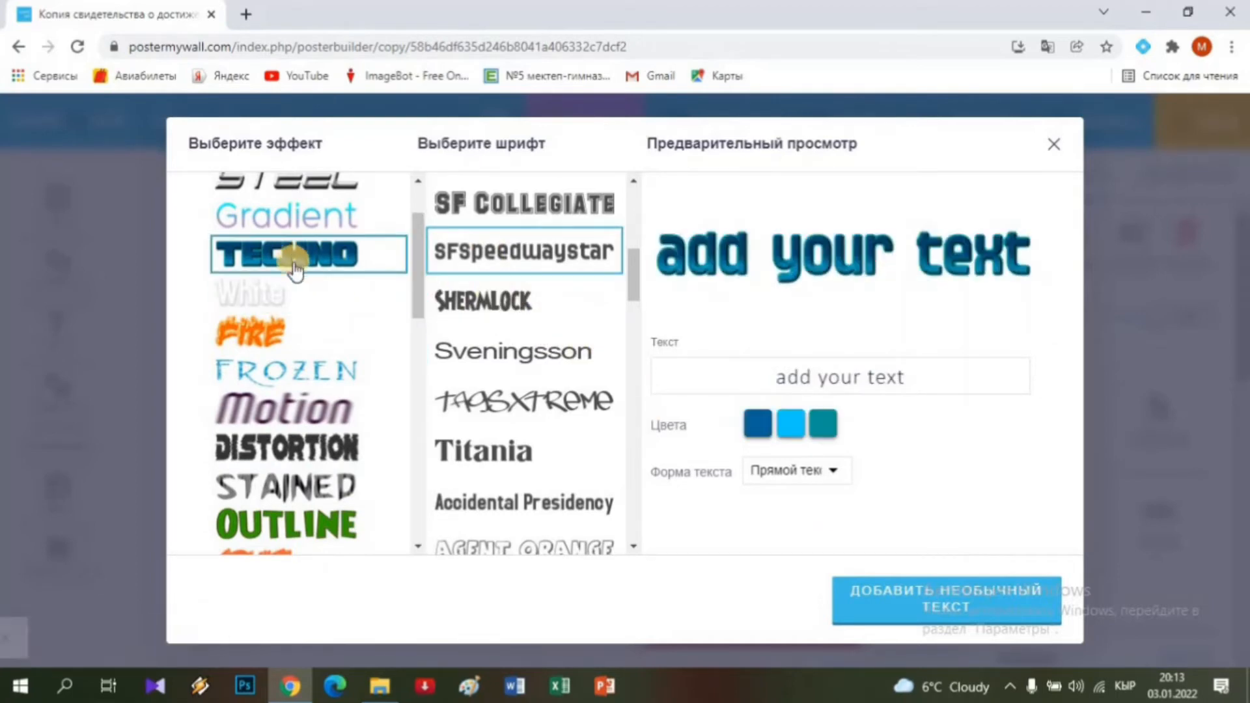
click(288, 335)
scroll(291, 328, up, 2)
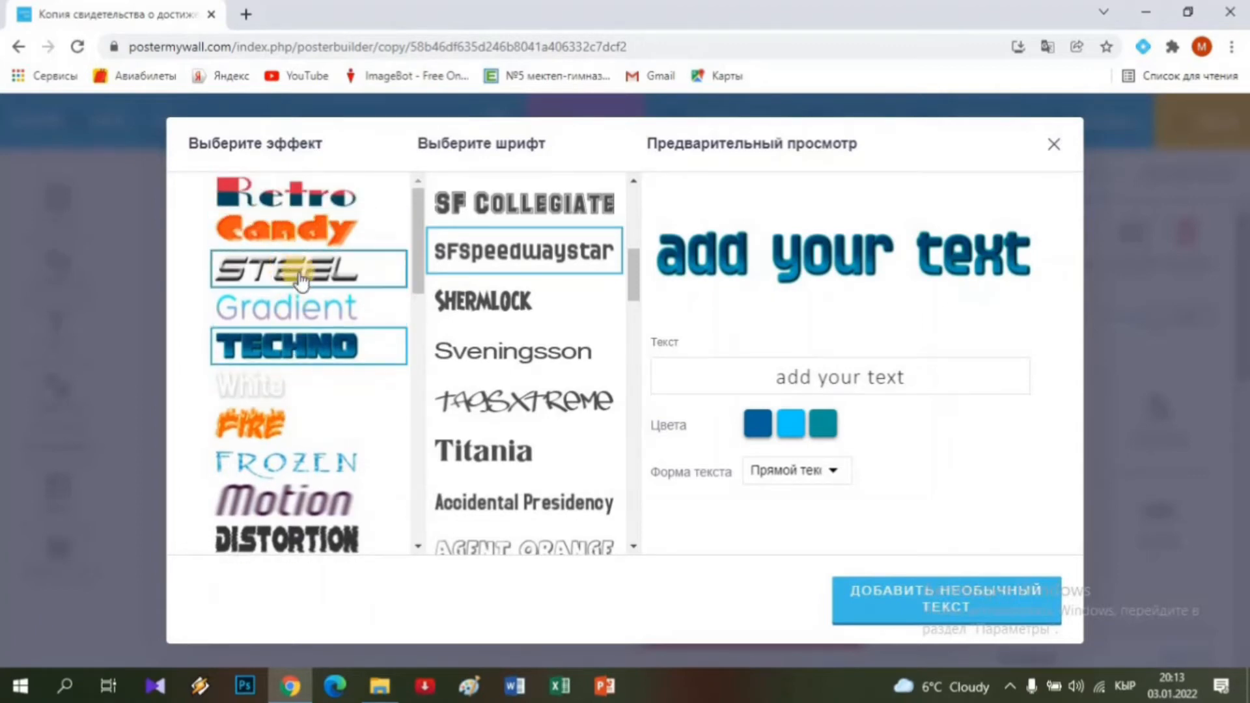
click(925, 605)
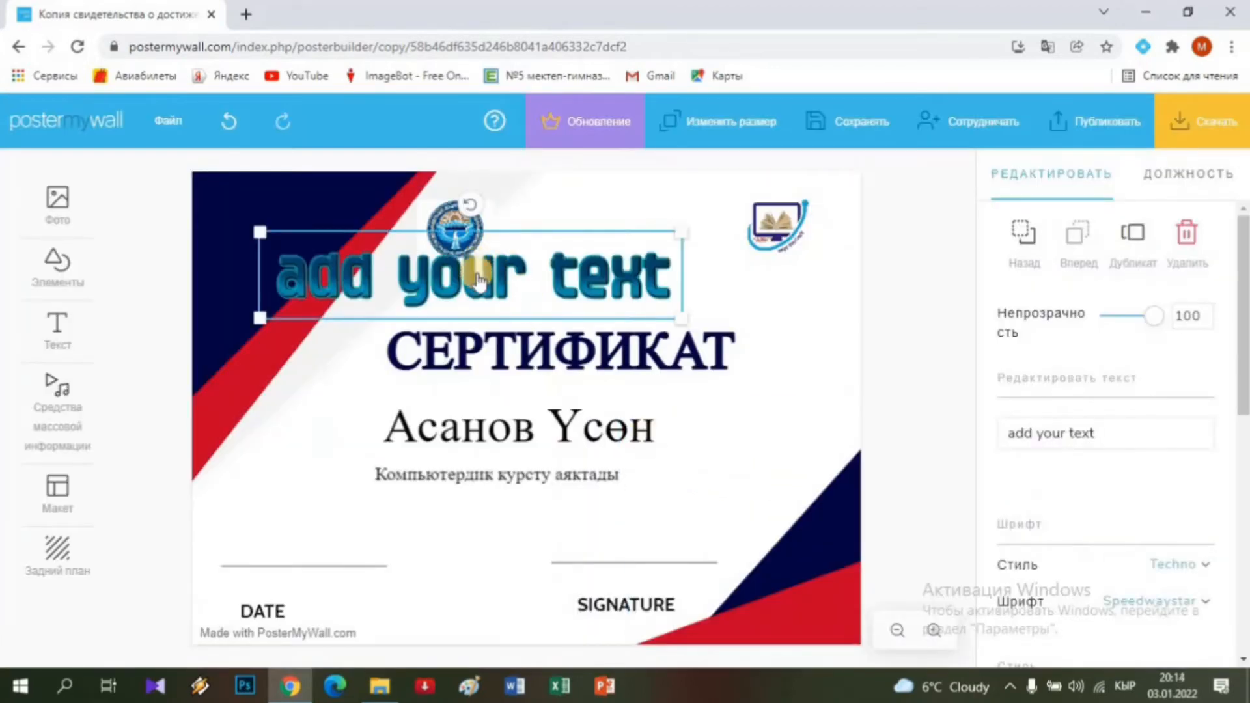
Edit the fancy text to 'Сертификат', enlarge it, then delete it entirely.
drag(478, 279, 466, 309)
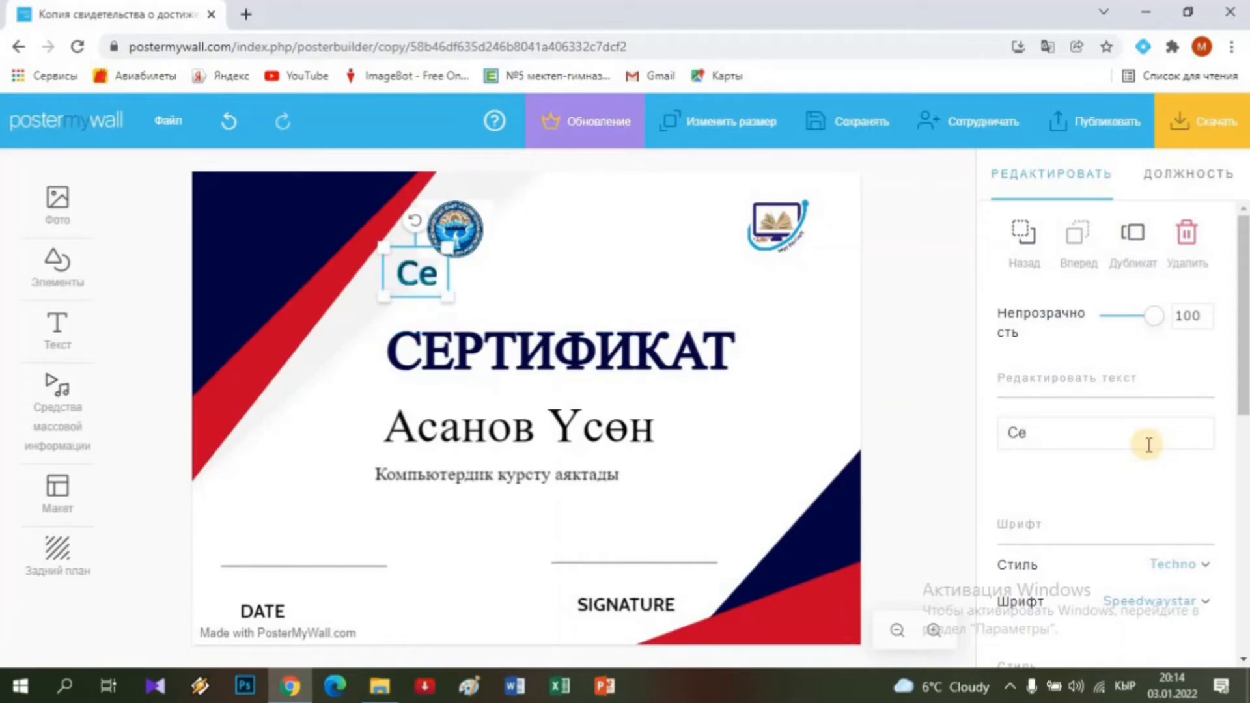
text(фикат)
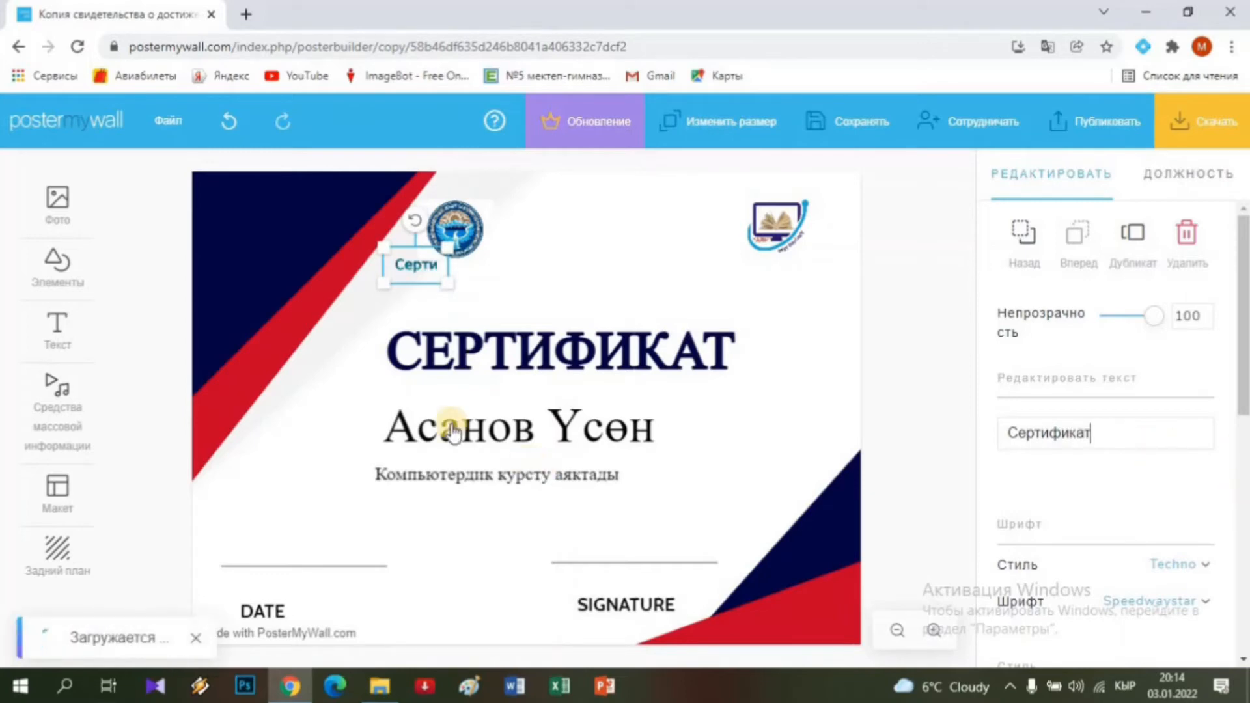
drag(449, 280, 784, 302)
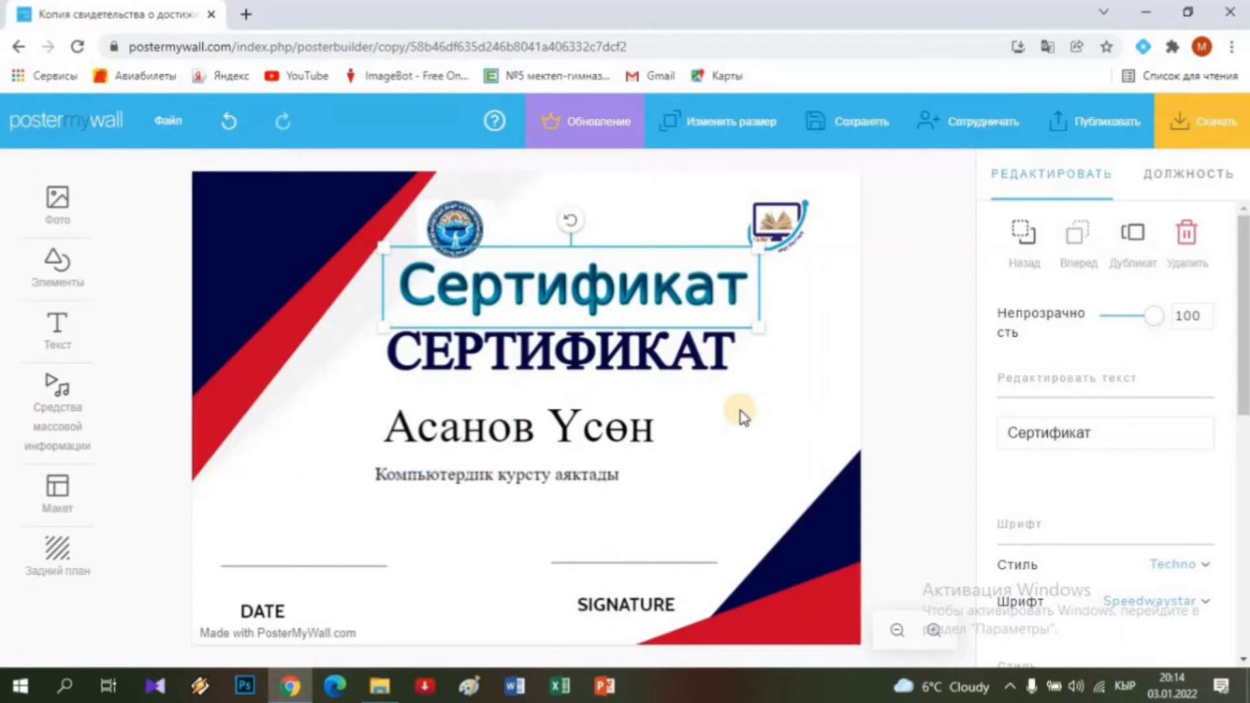
key(Delete)
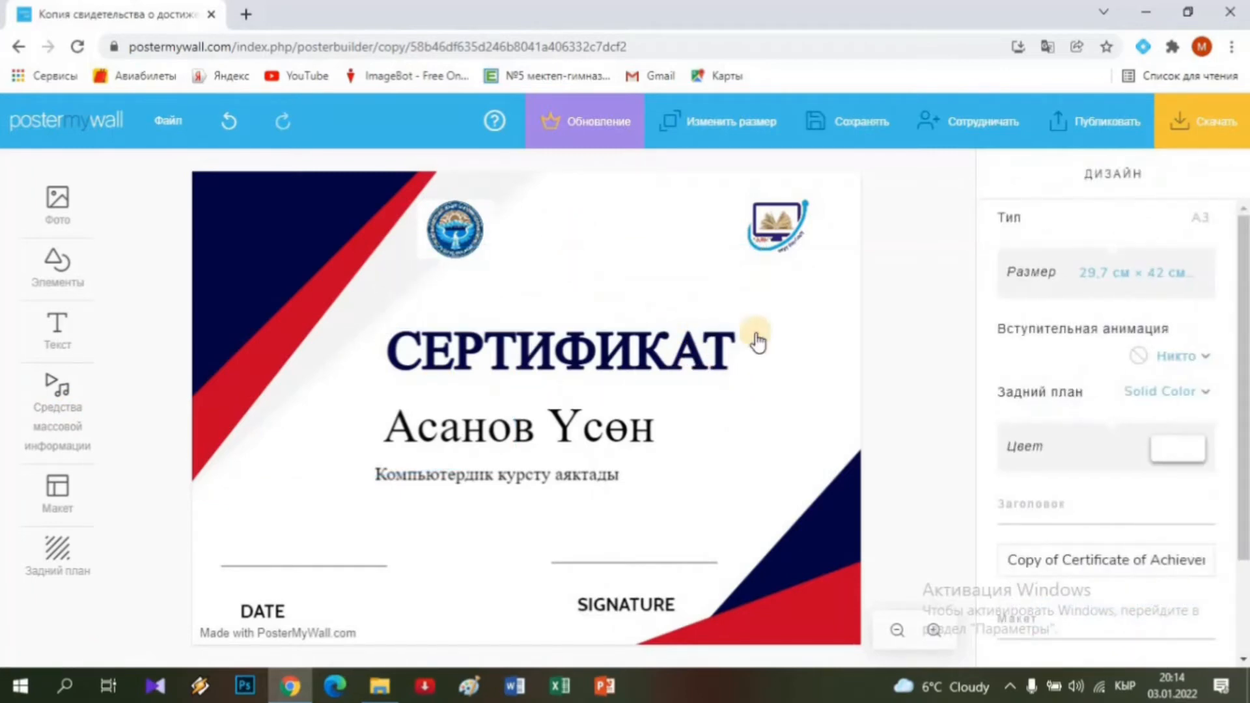
click(259, 229)
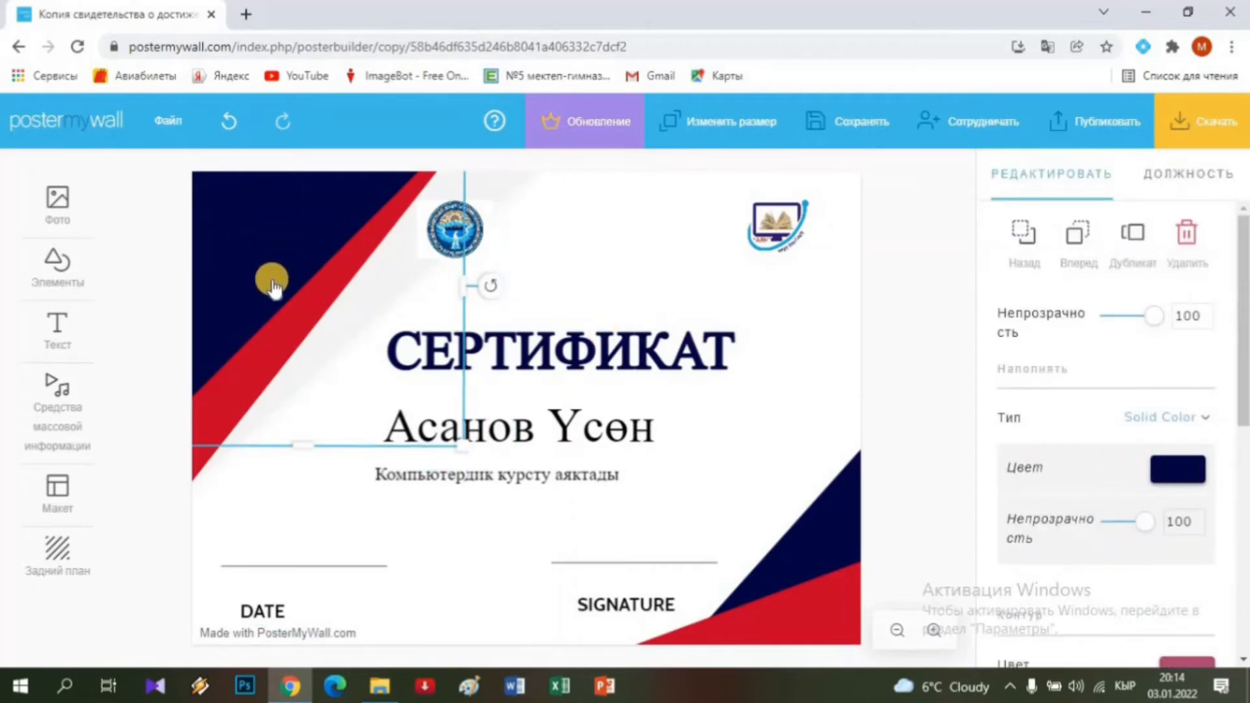
click(1177, 469)
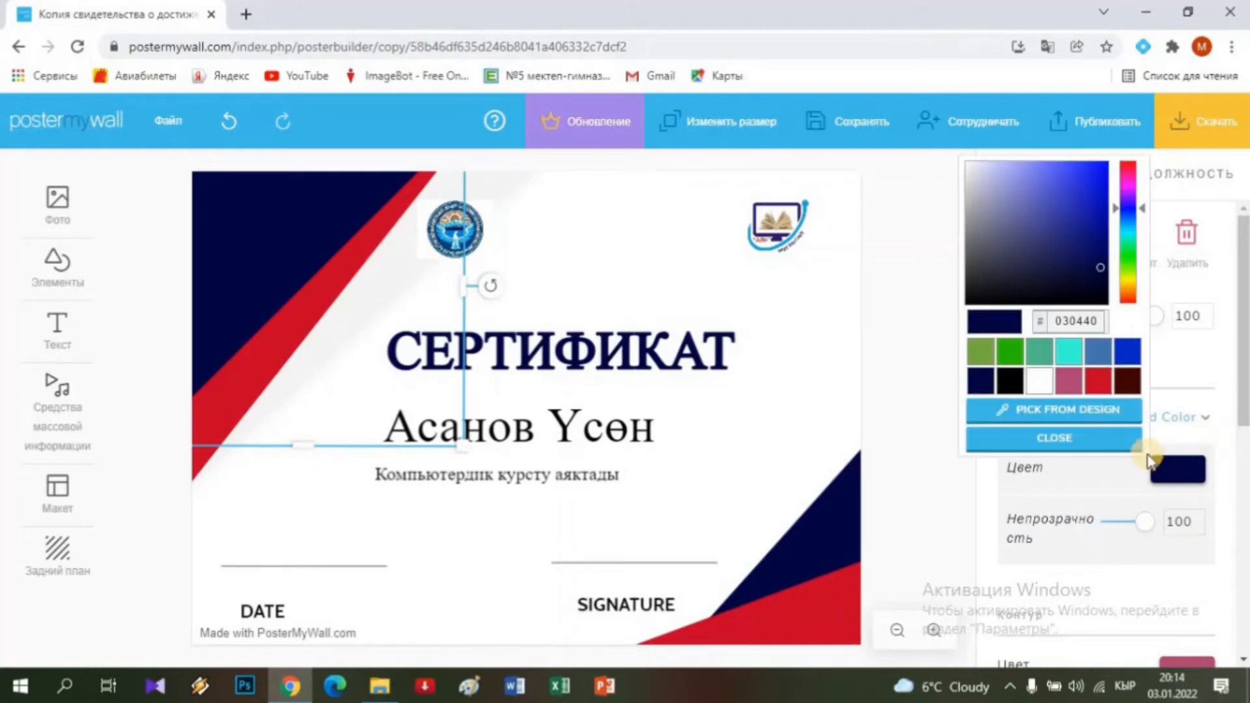
click(1009, 352)
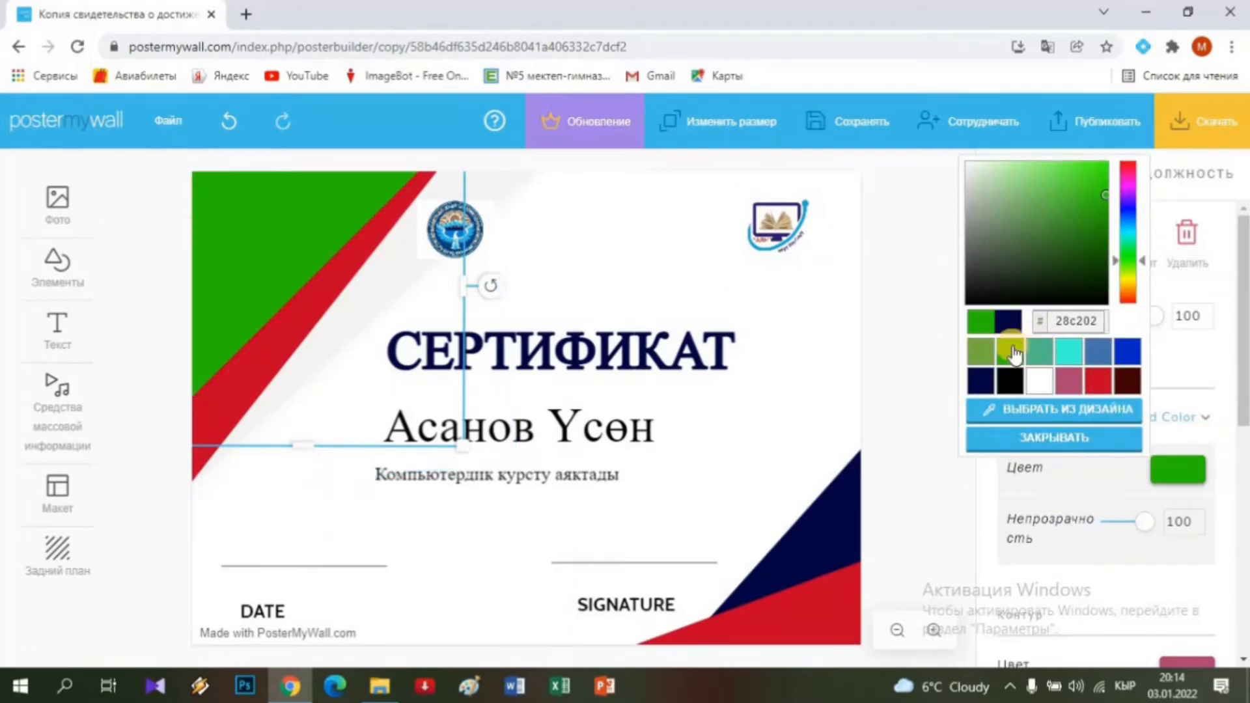
click(1068, 381)
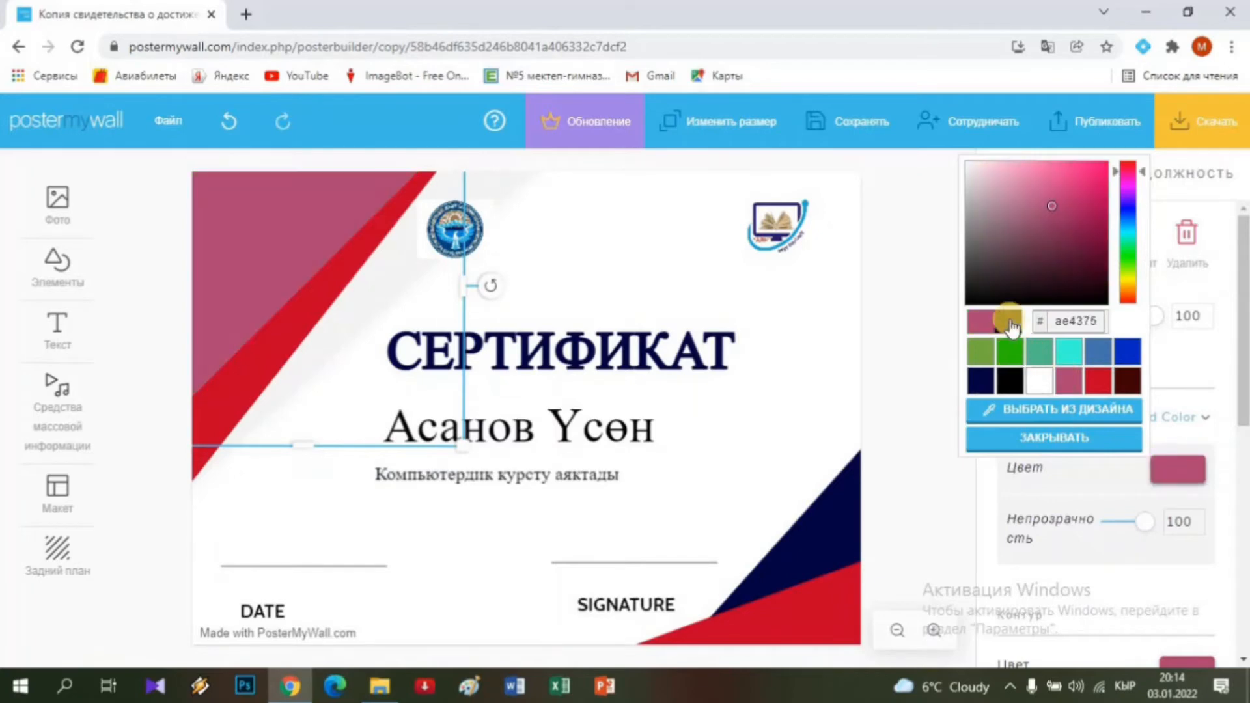
click(1007, 321)
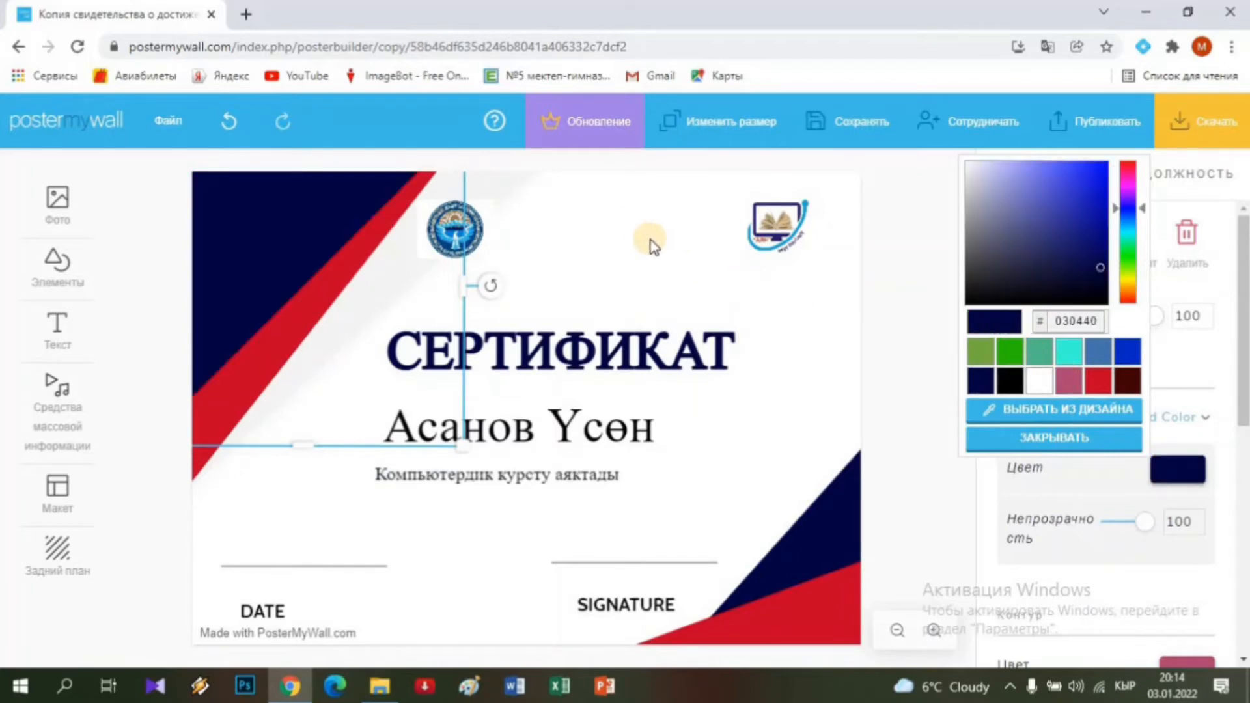
click(653, 269)
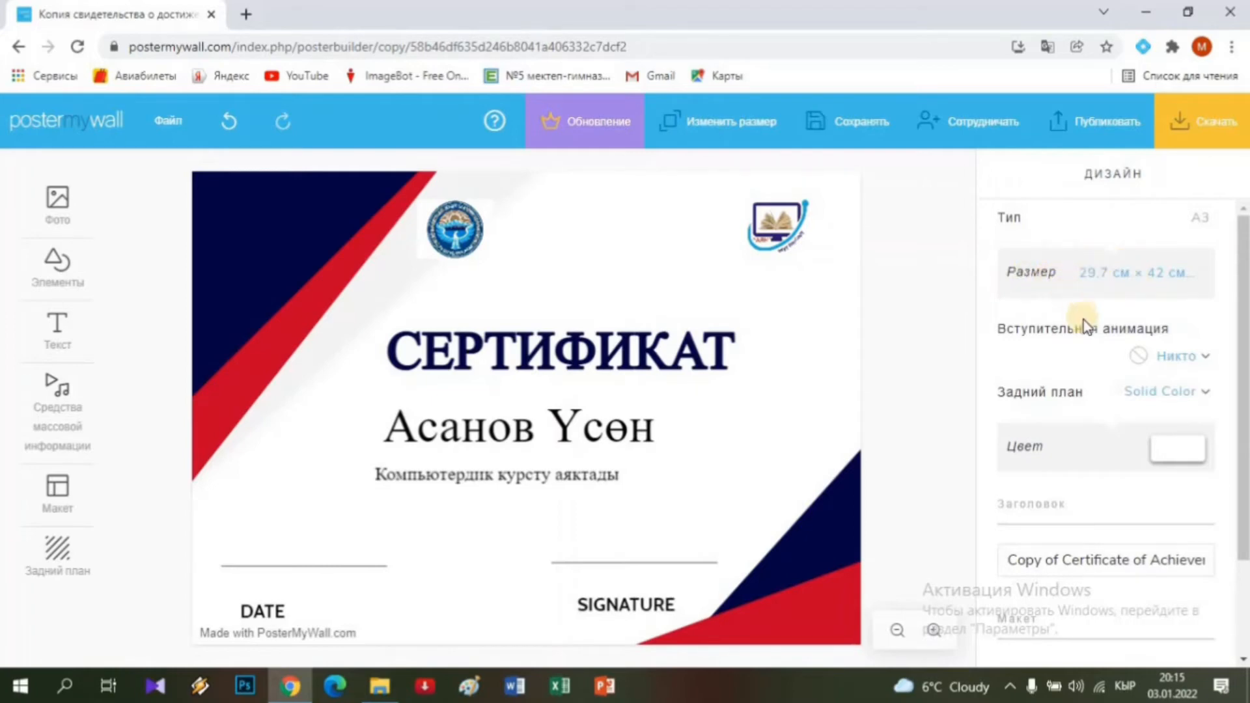
Set the page background colour to green and bring up the Скачать options.
scroll(1097, 465, down, 1)
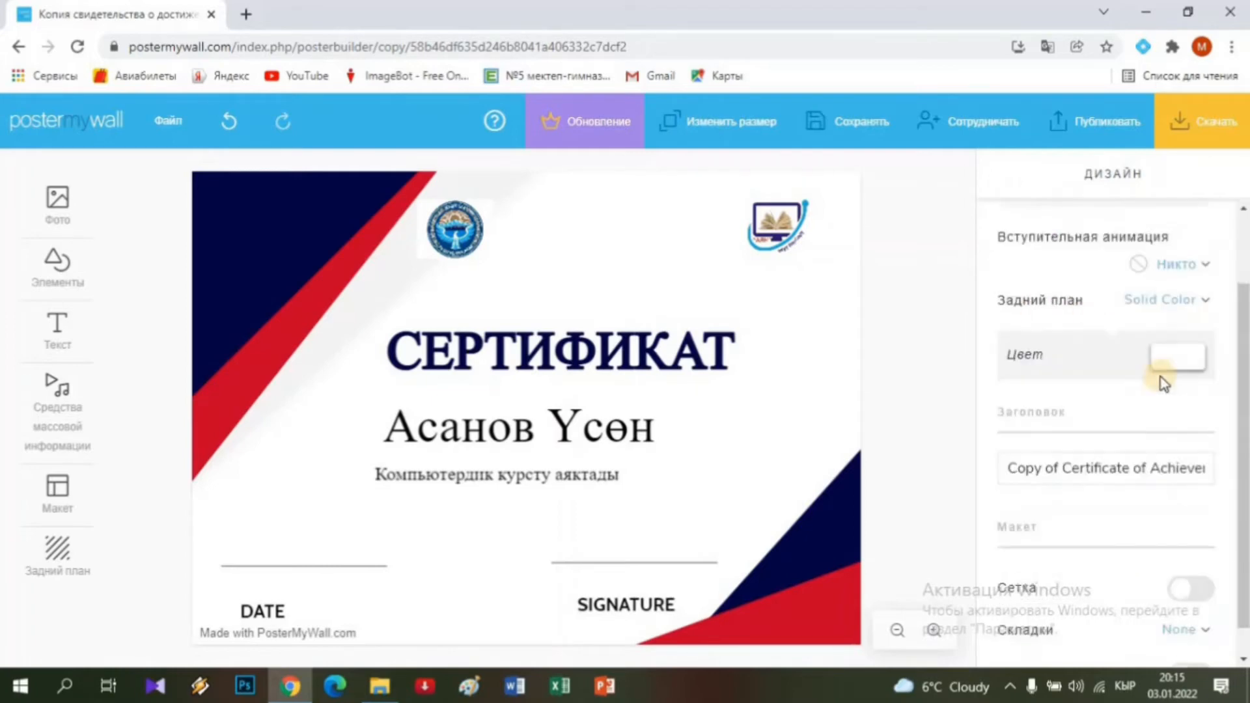
click(1168, 365)
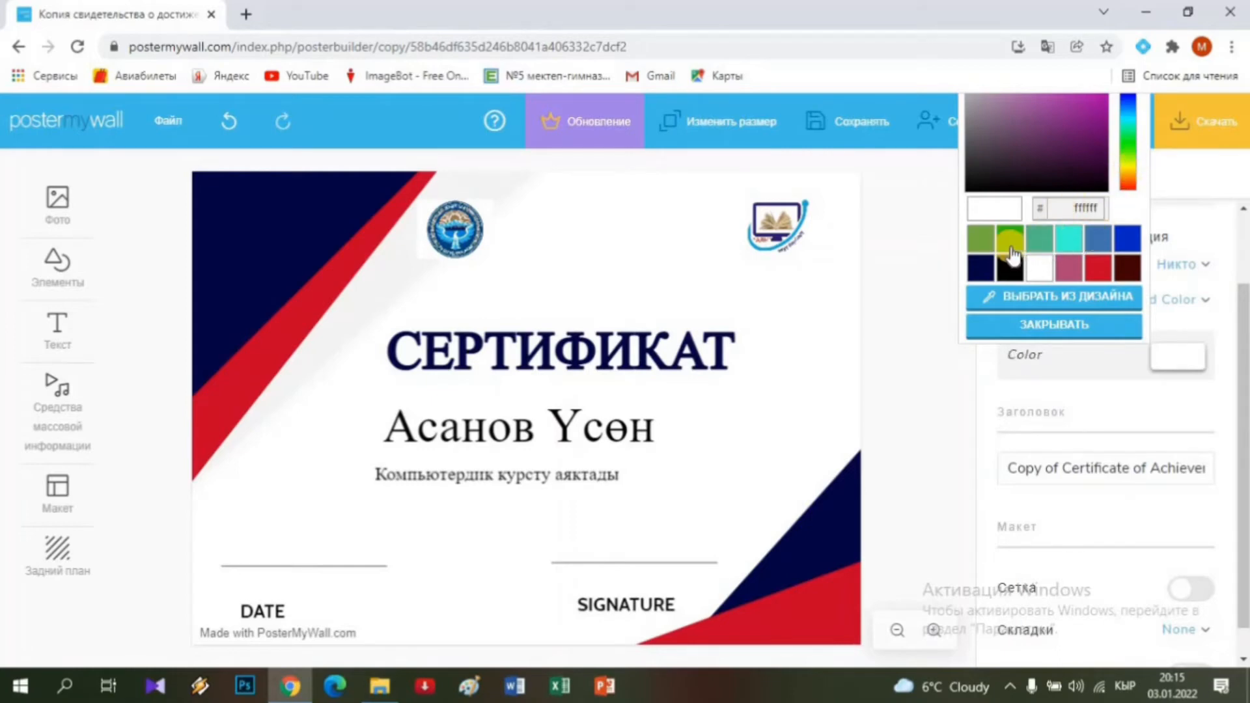
click(981, 239)
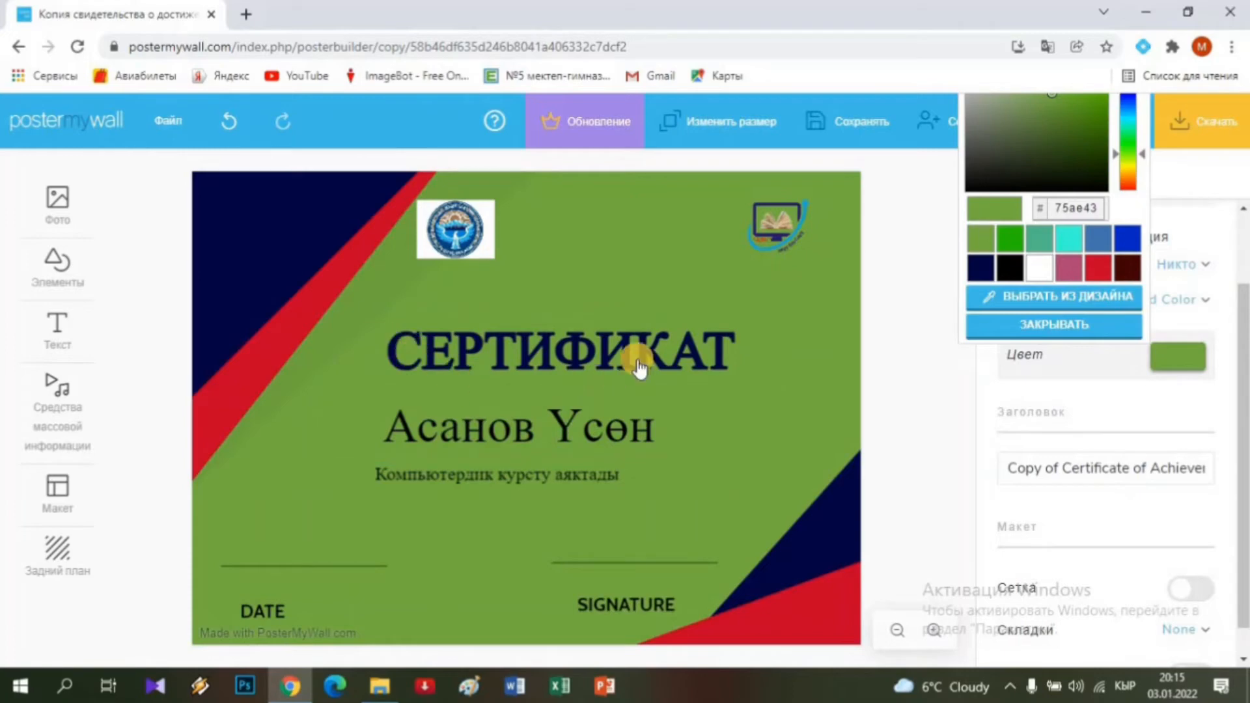
click(1198, 124)
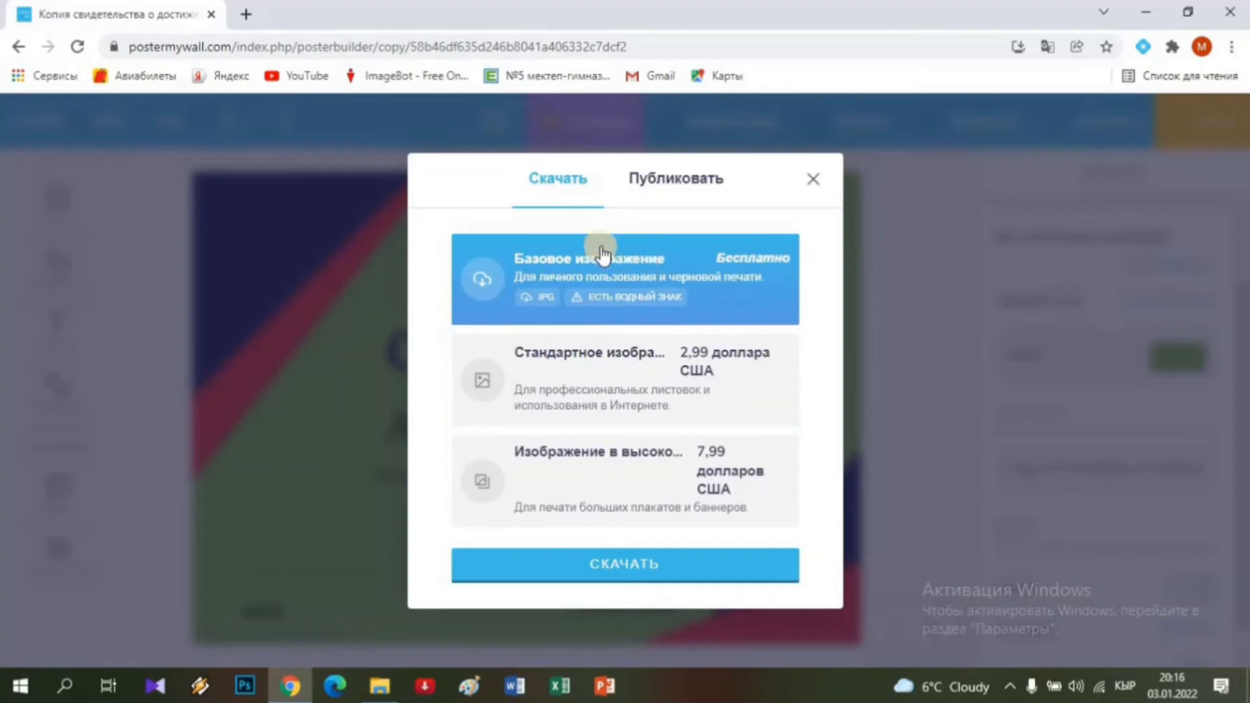
Download the free Базовое изображение JPG of the certificate.
click(639, 568)
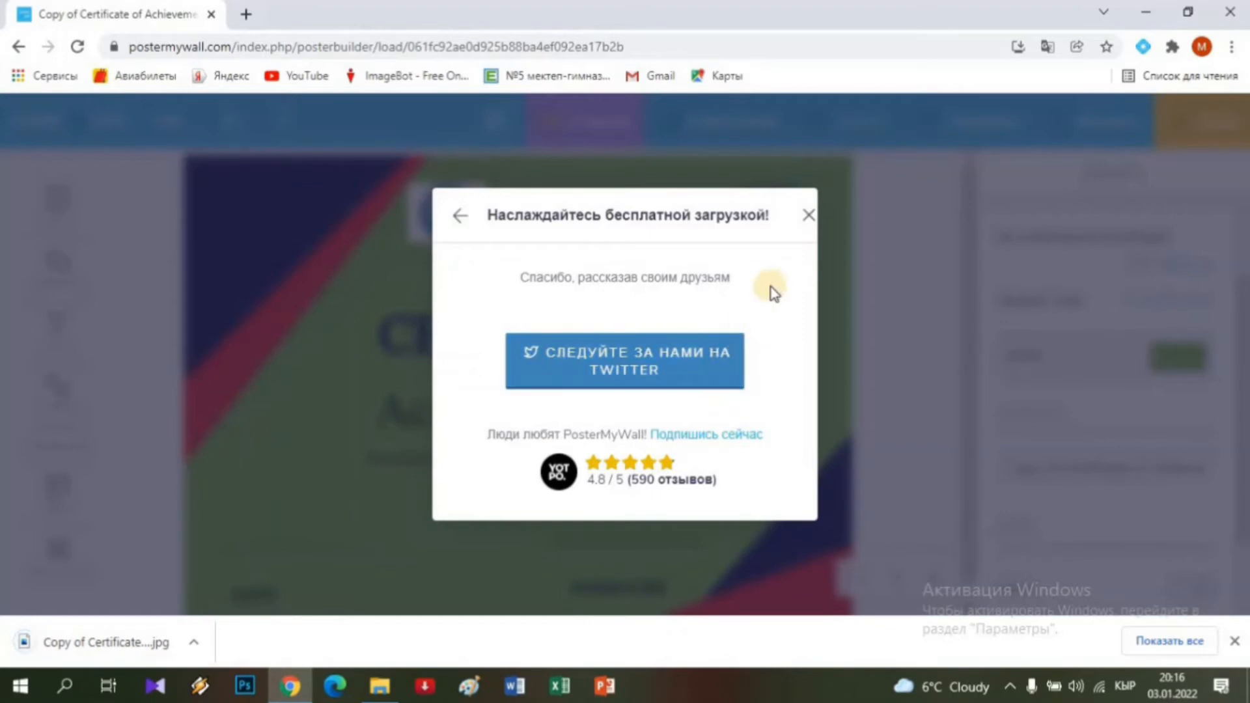
Dismiss the thank-you message, check the certificate JPG in the Downloads folder, and return to Chrome.
click(807, 210)
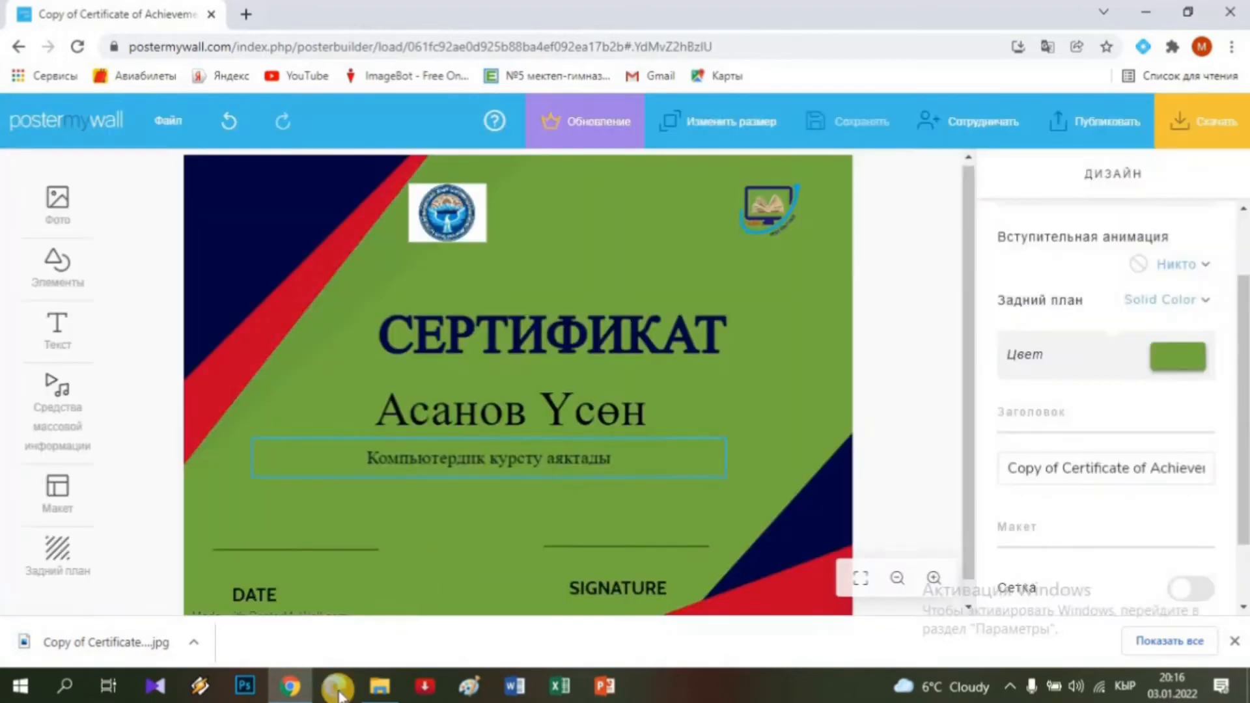
mouse_move(383, 690)
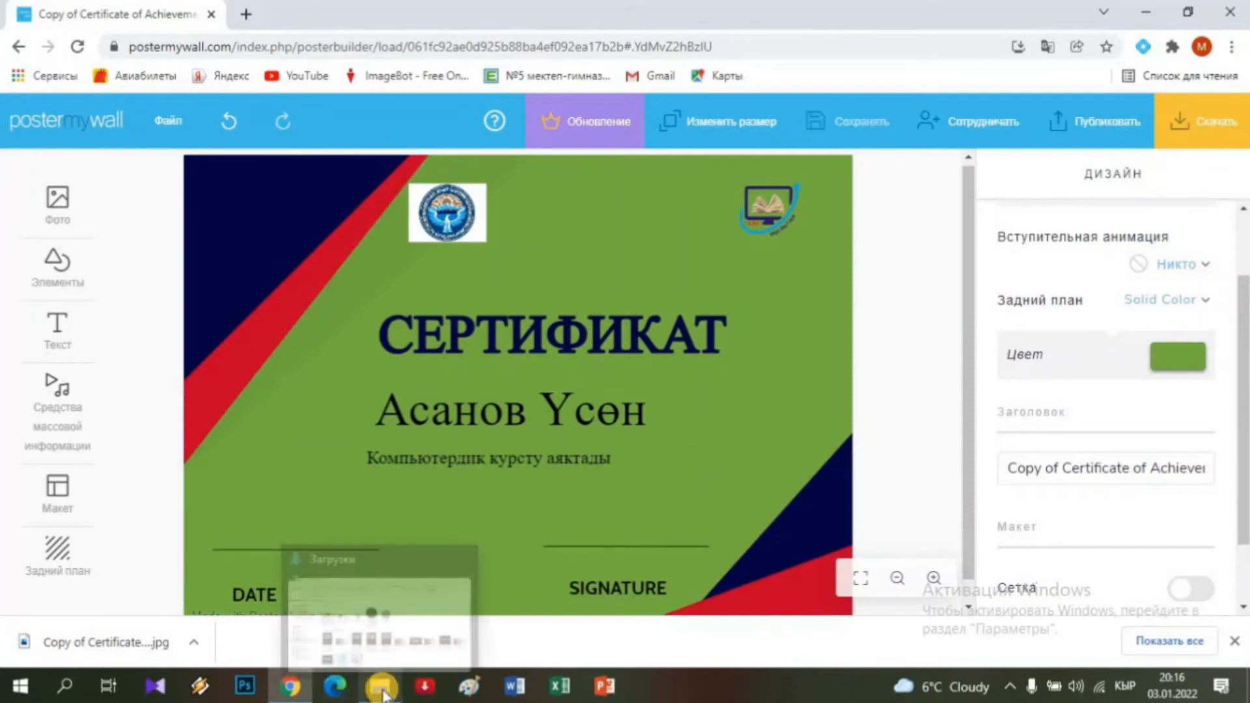
click(381, 605)
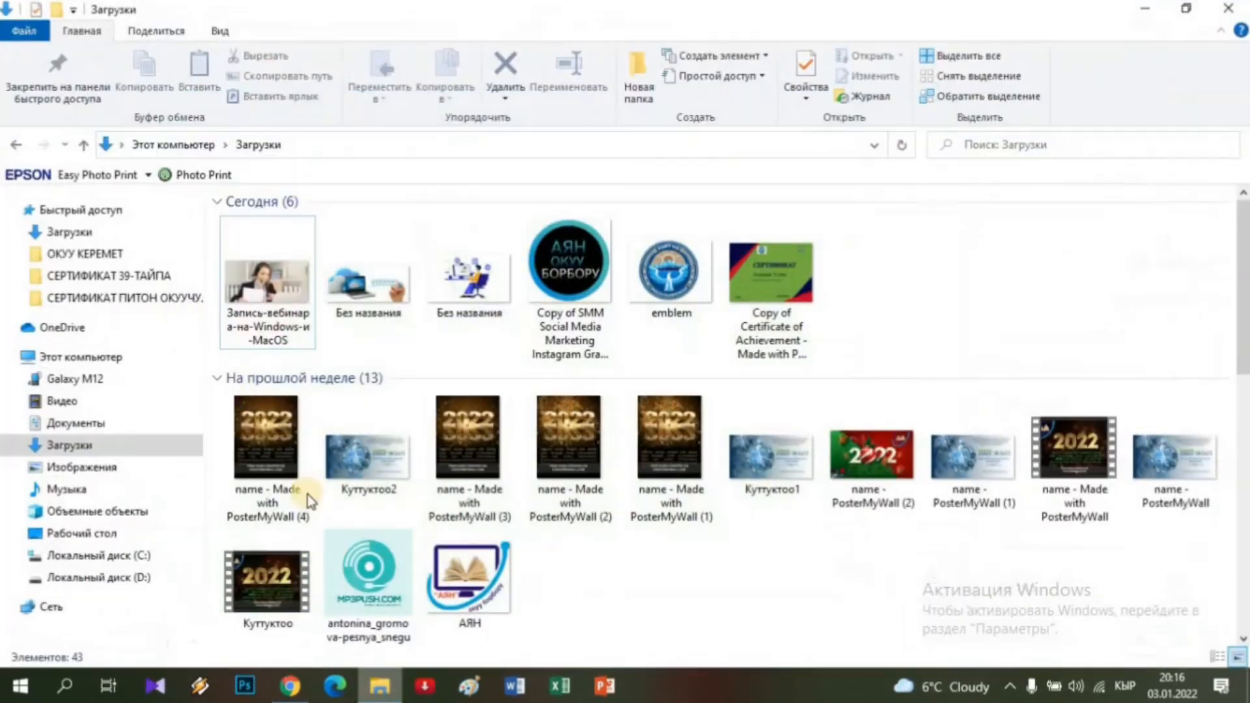
click(91, 446)
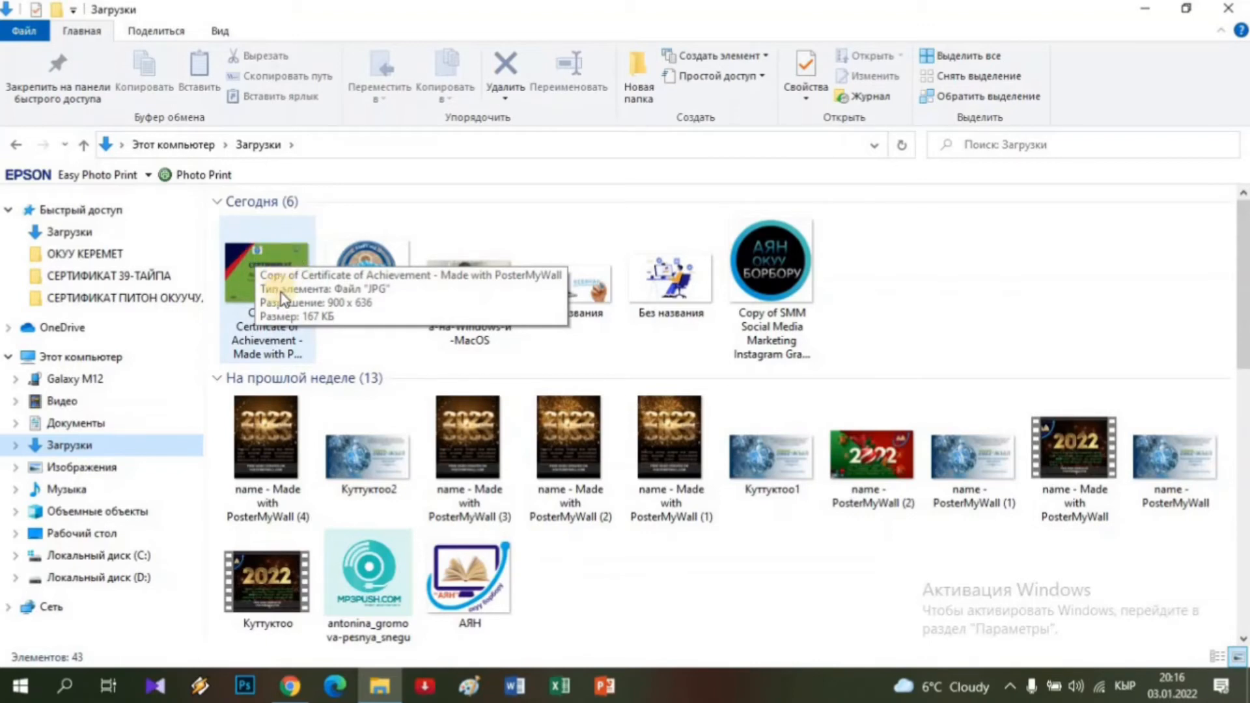
click(289, 686)
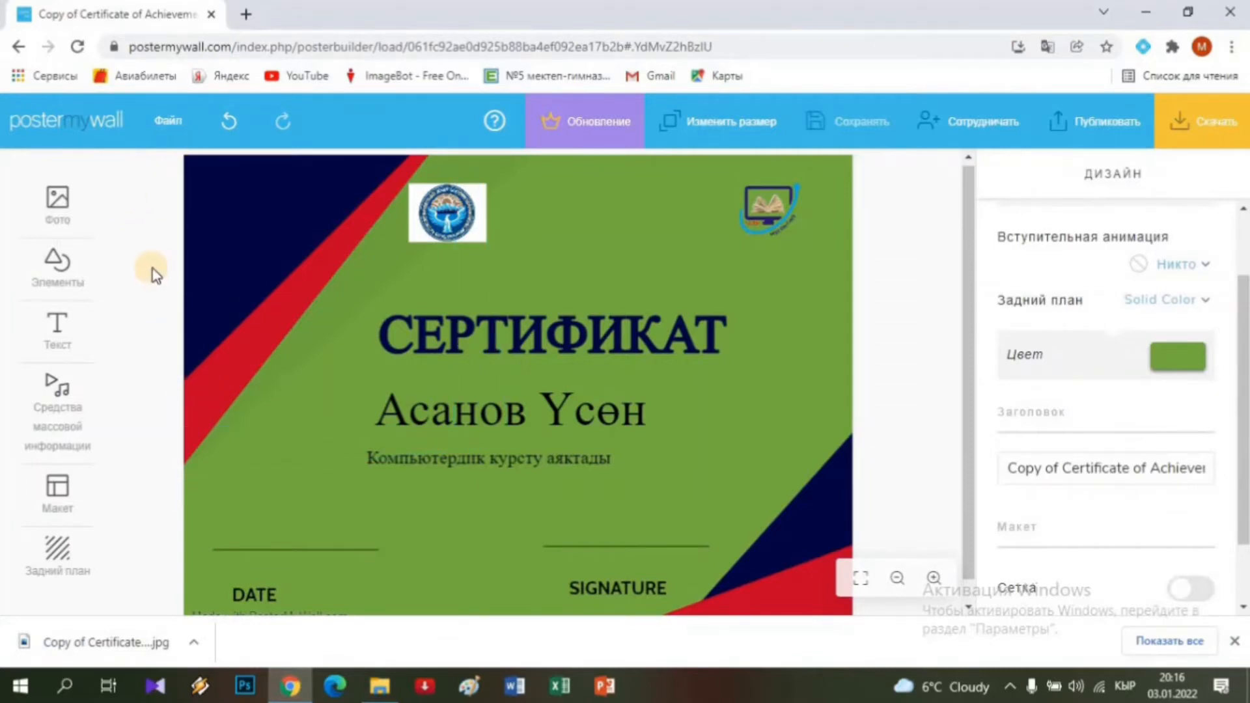
Go to My Designs via the posterMYwall logo and open the saved certificate design.
scroll(152, 268, up, 1)
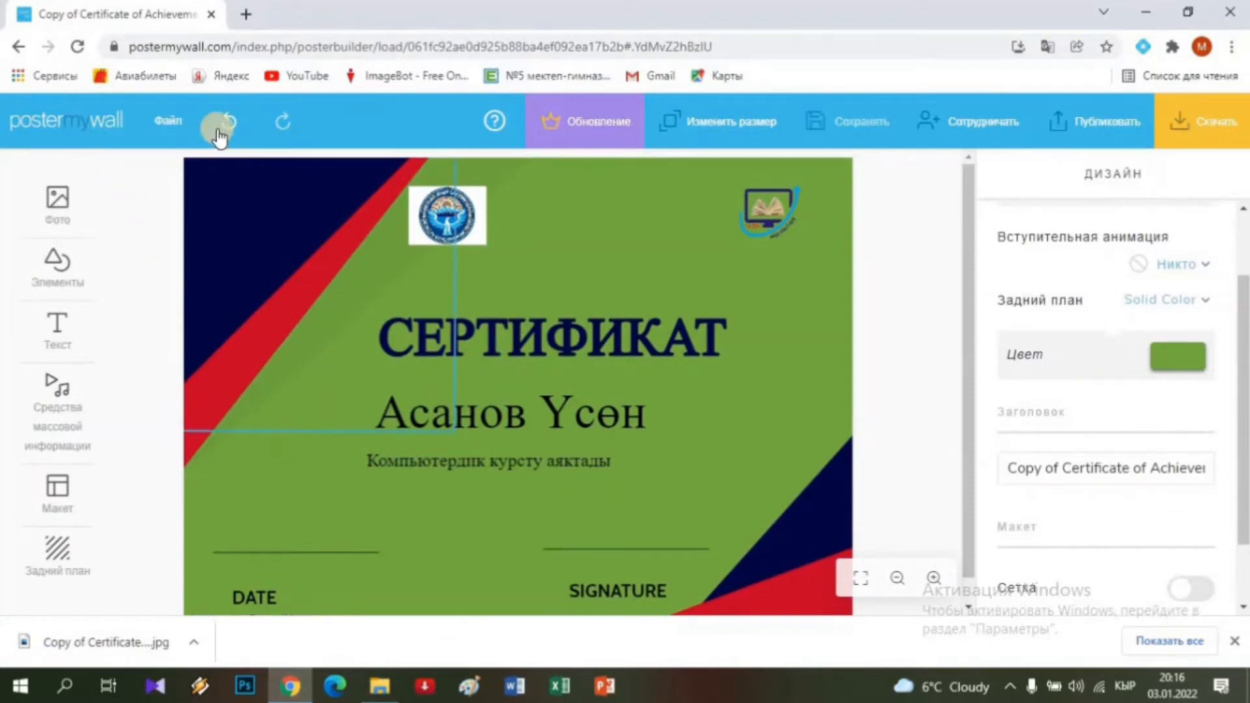
click(58, 130)
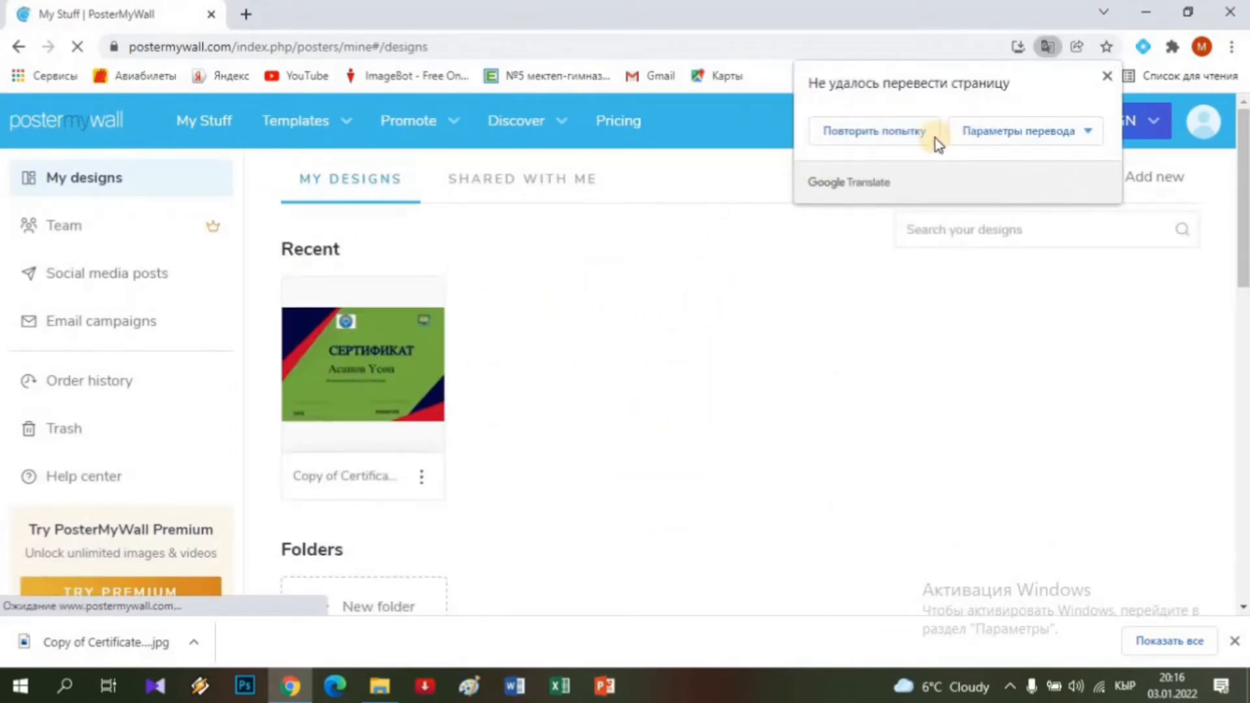
click(889, 138)
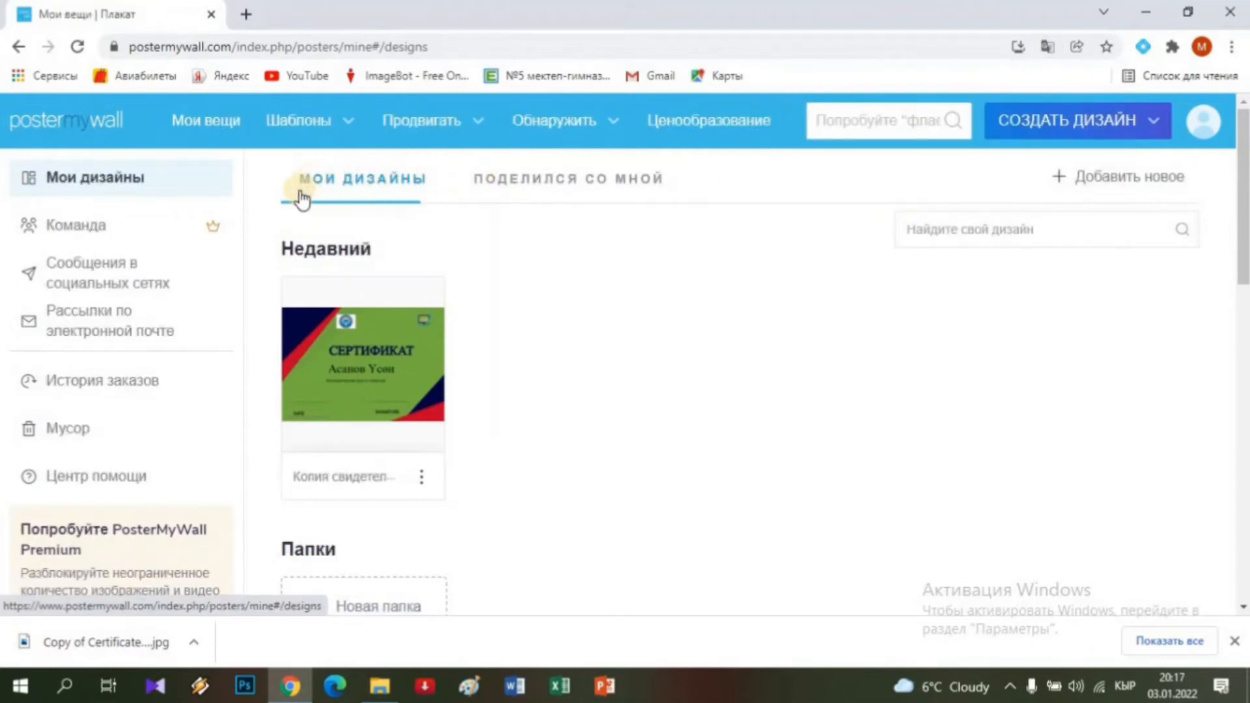
click(375, 352)
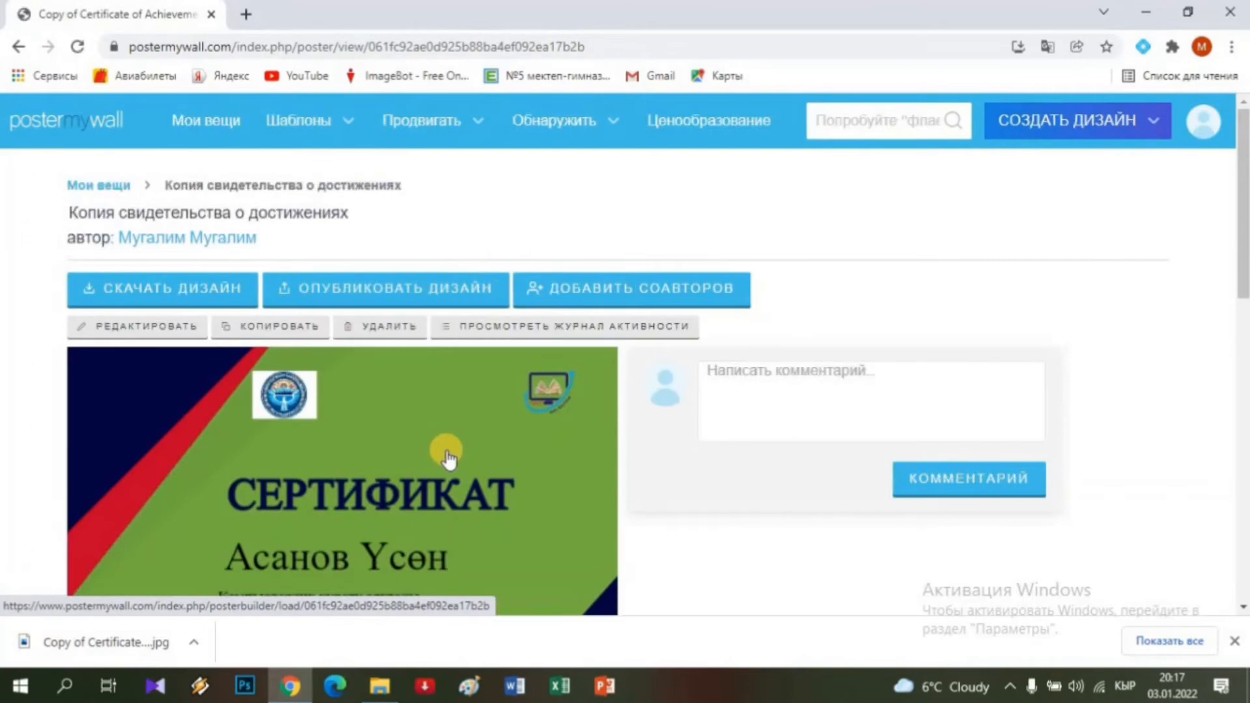
Open the green certificate for editing, dismiss the failed-translation message, and go back to My Designs.
scroll(446, 449, down, 4)
scroll(521, 425, up, 1)
scroll(549, 425, up, 3)
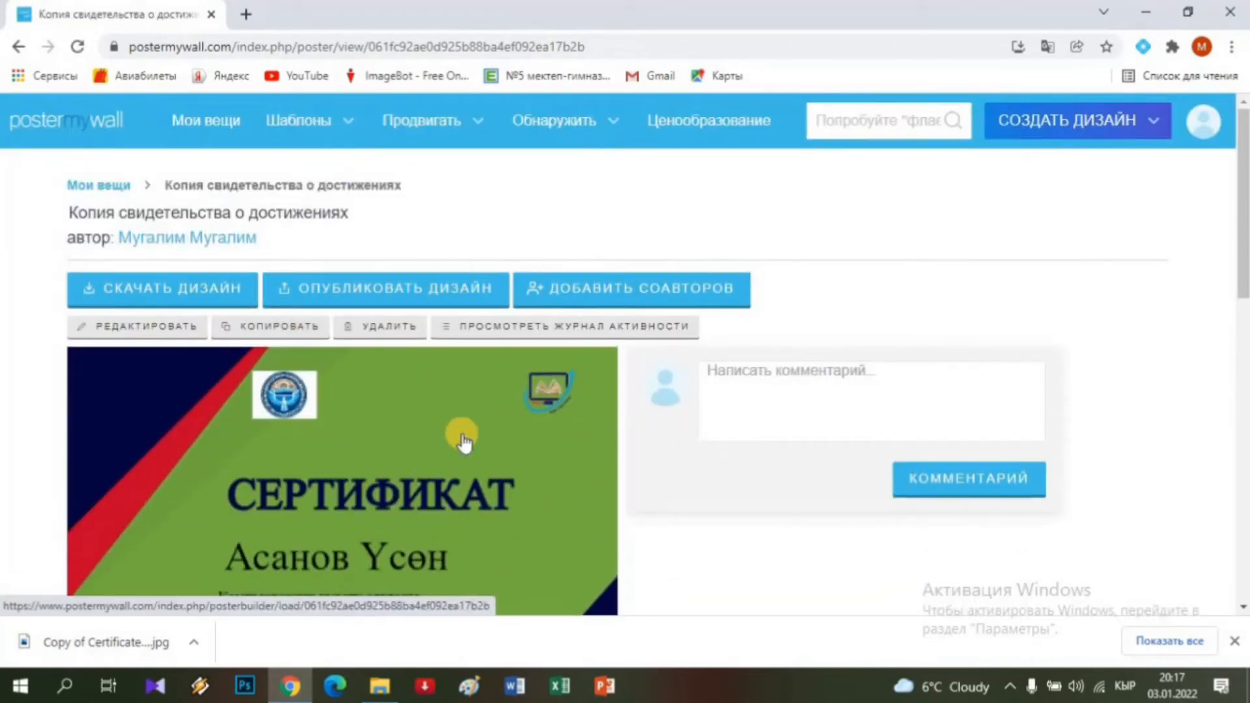
click(155, 336)
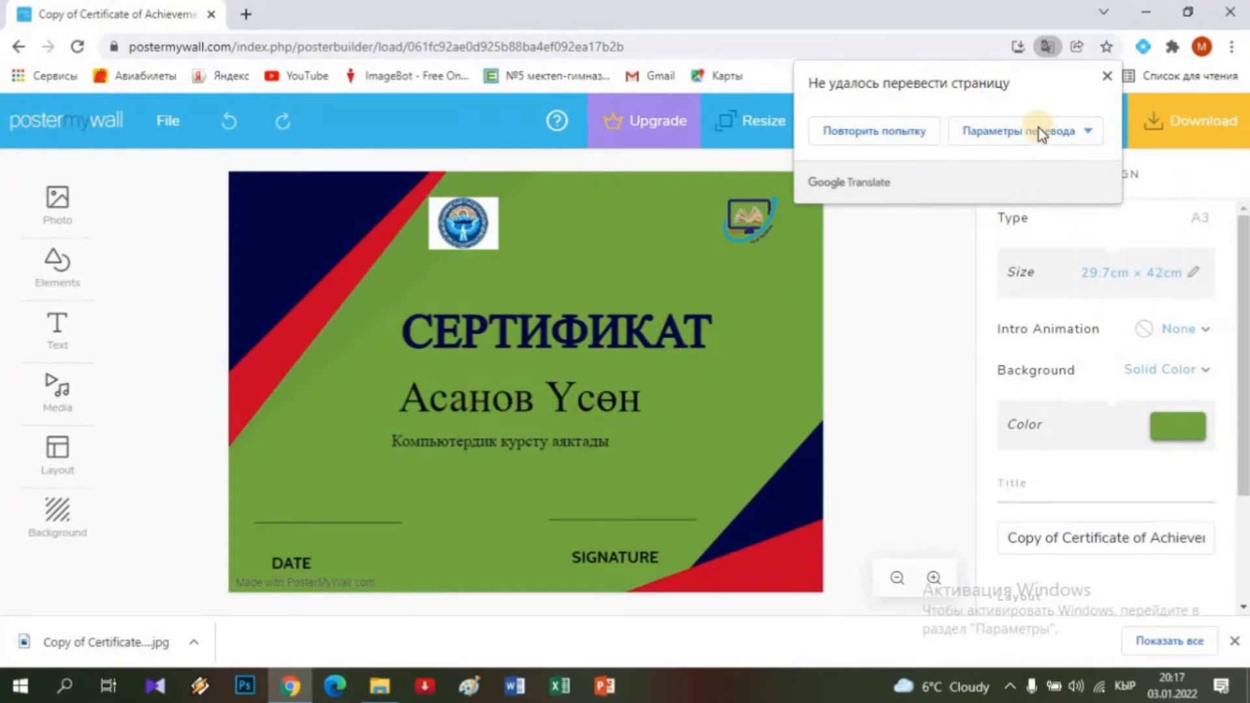
click(1105, 77)
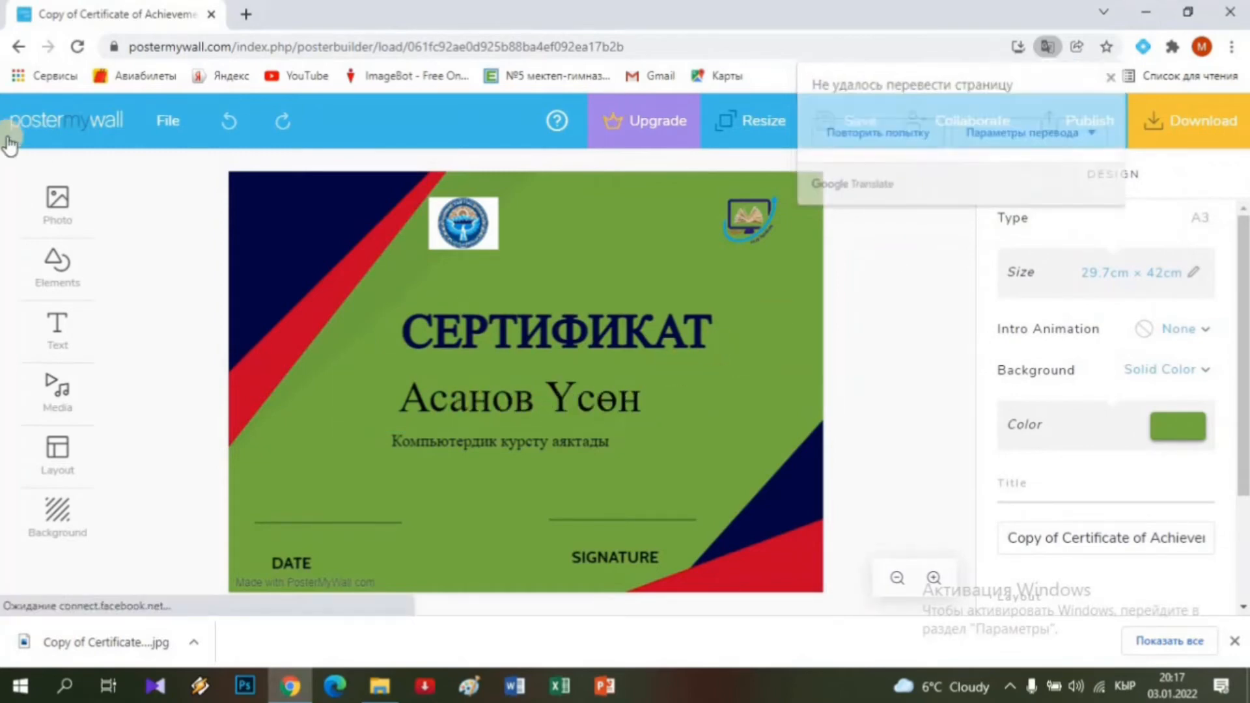
click(60, 129)
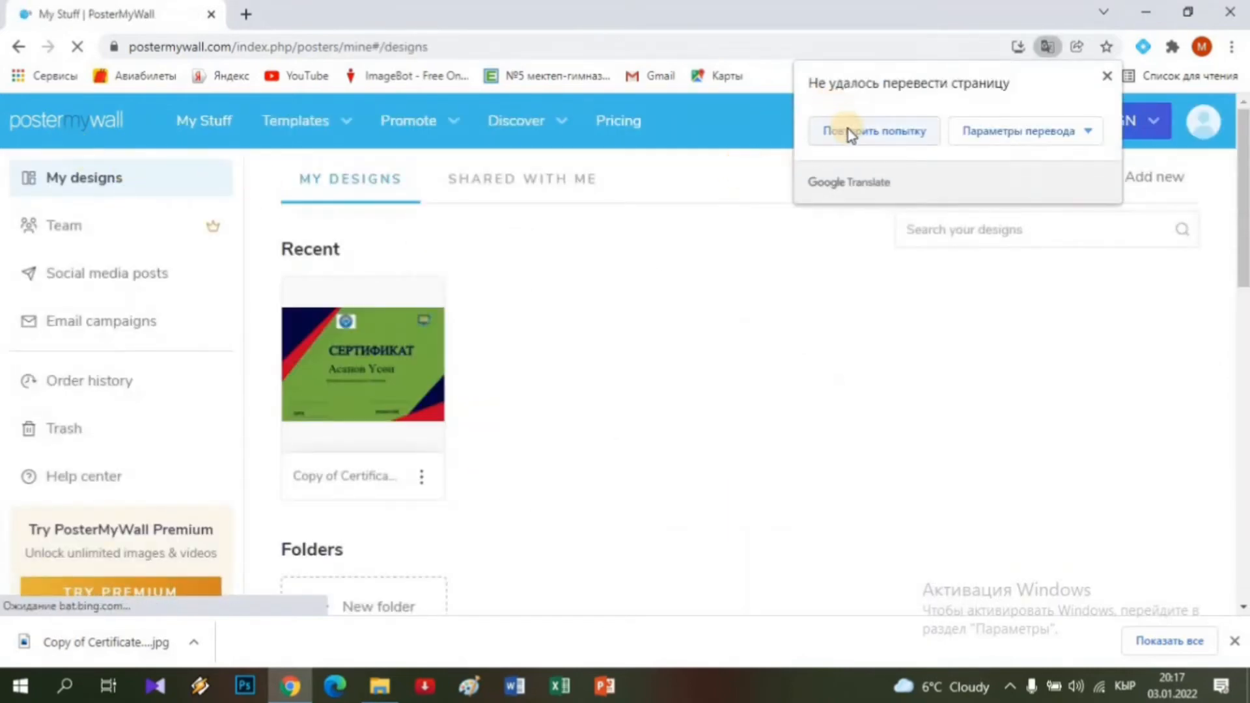
click(848, 129)
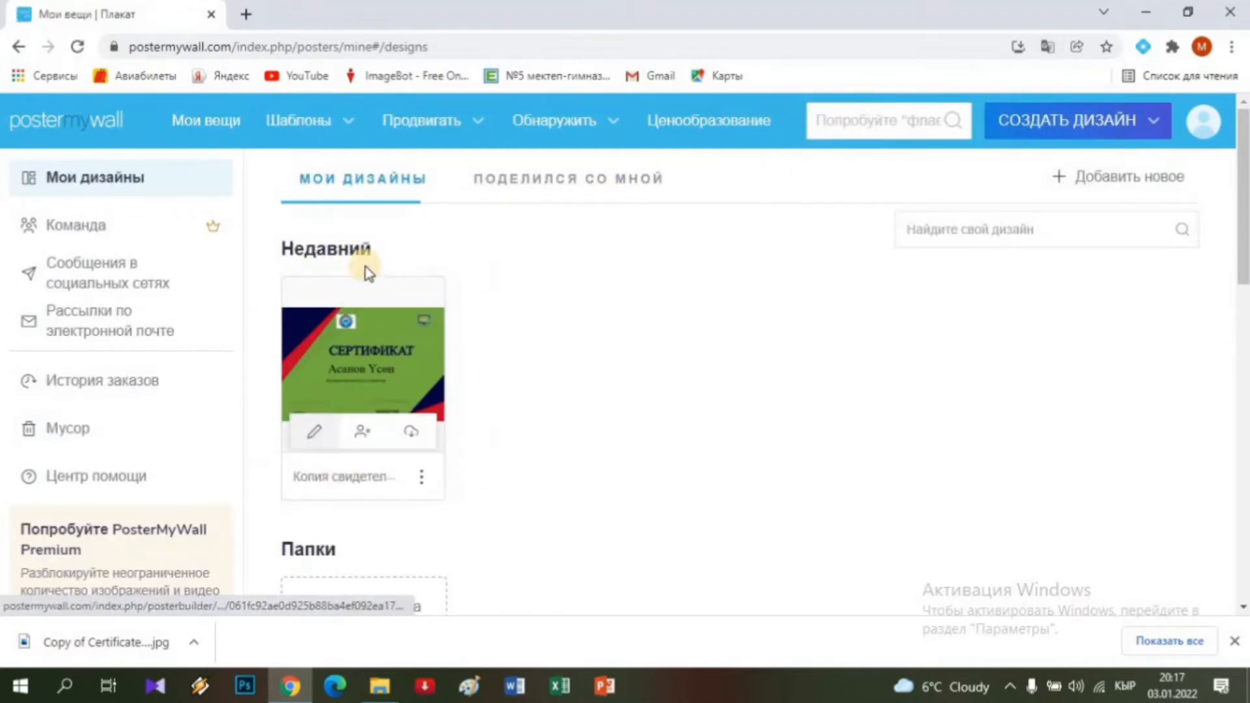
click(421, 482)
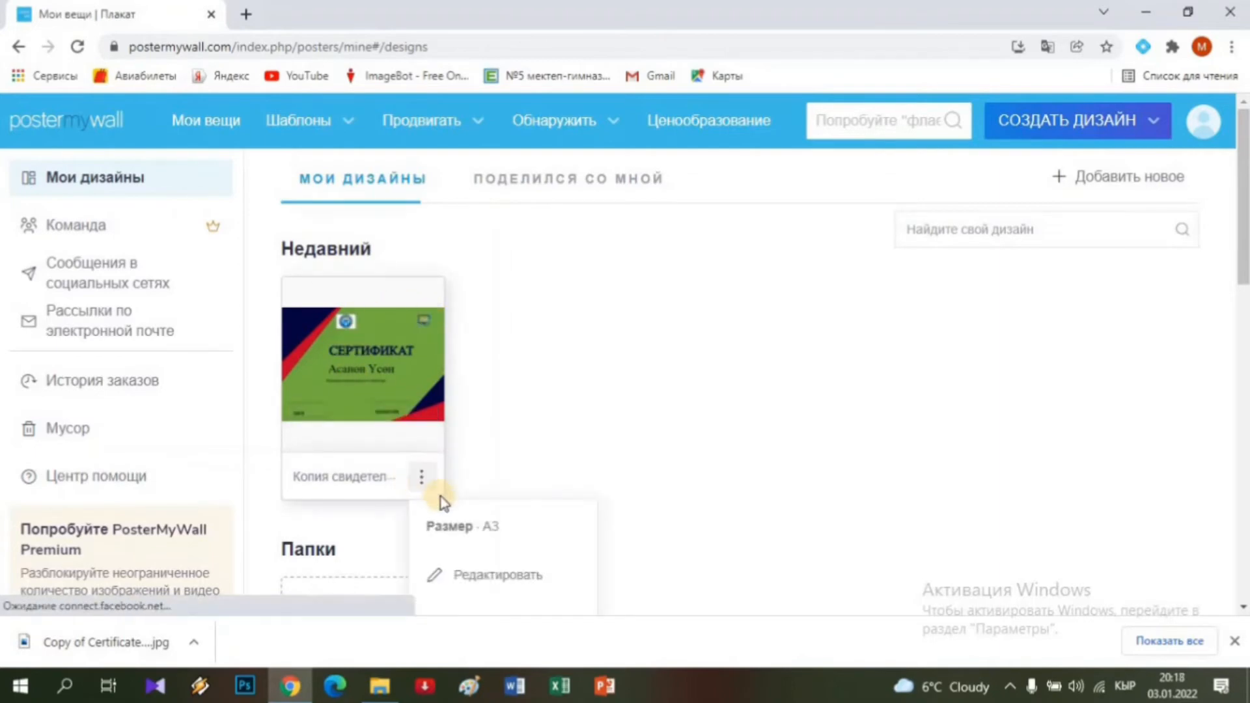
scroll(443, 498, down, 5)
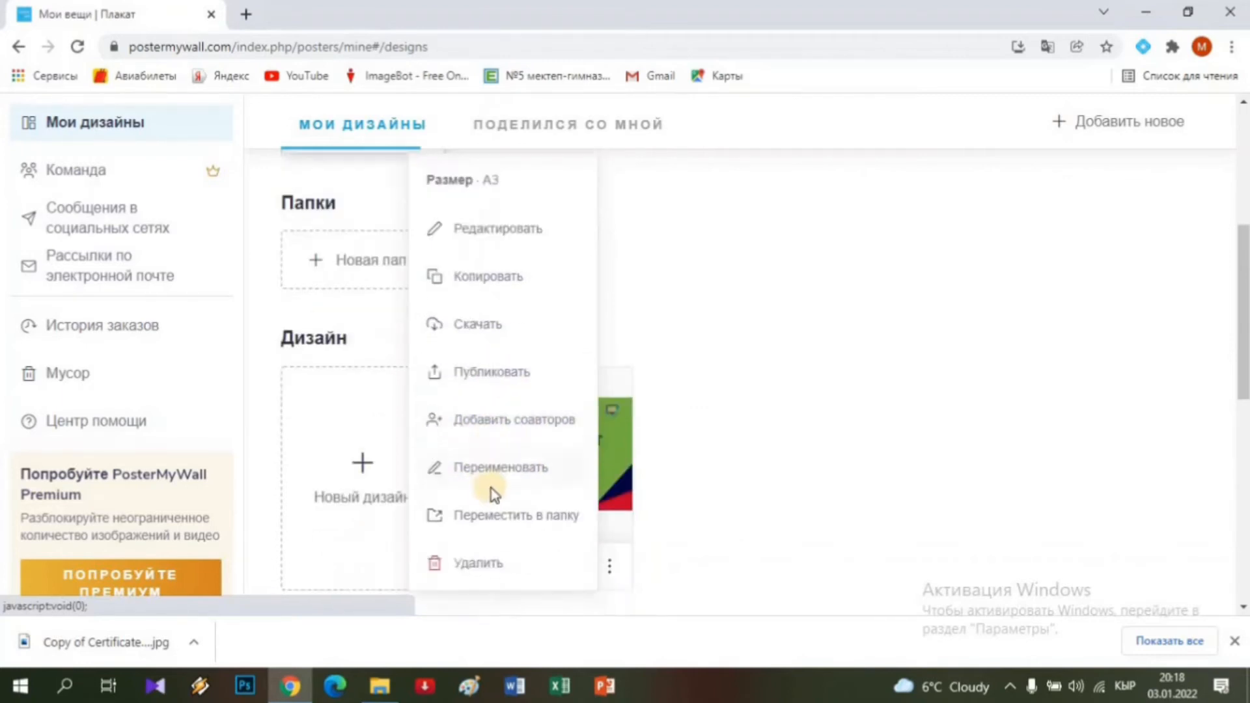
scroll(491, 491, down, 3)
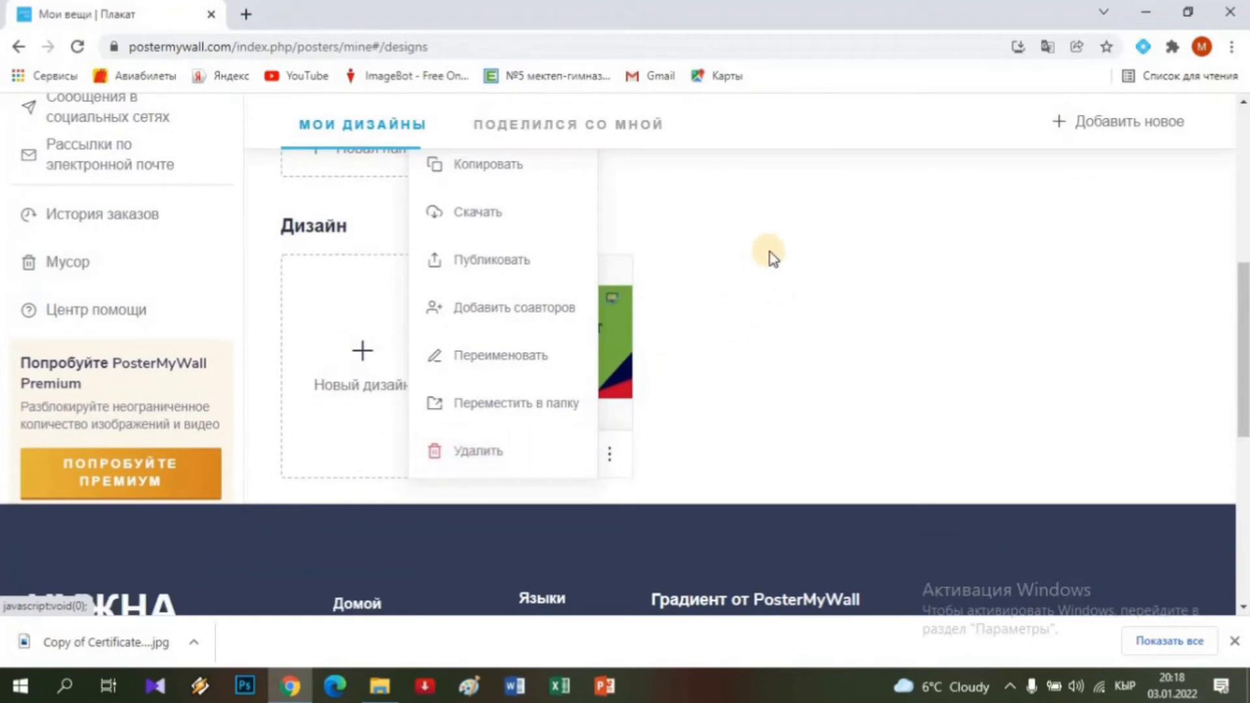
scroll(774, 264, up, 9)
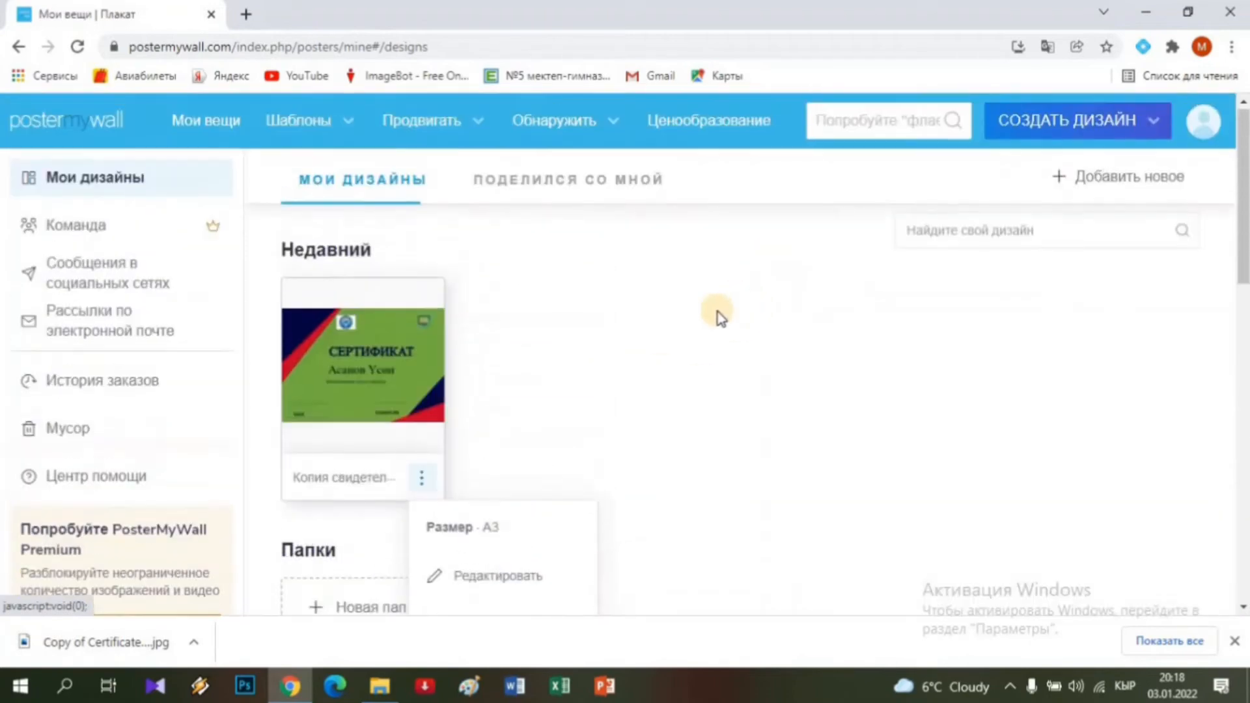
click(447, 217)
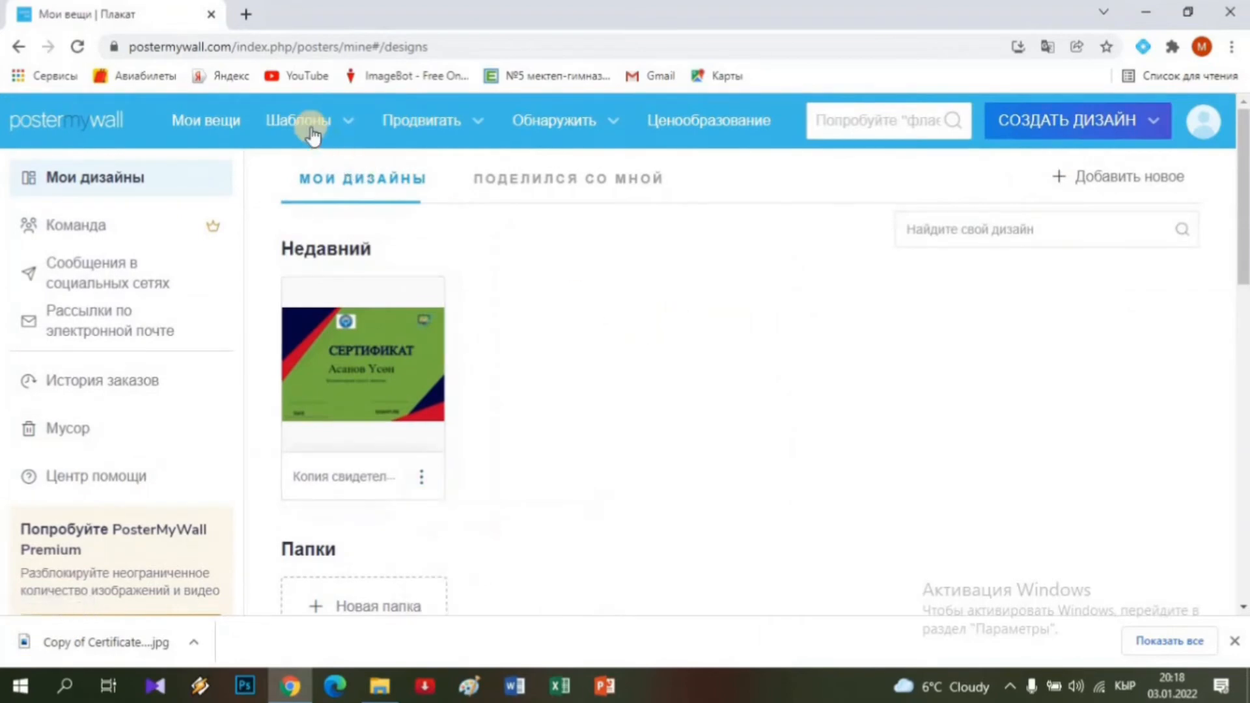
Browse the Templates gallery's Открытки (postcard) category down to the snow-globe Christmas video template.
click(310, 130)
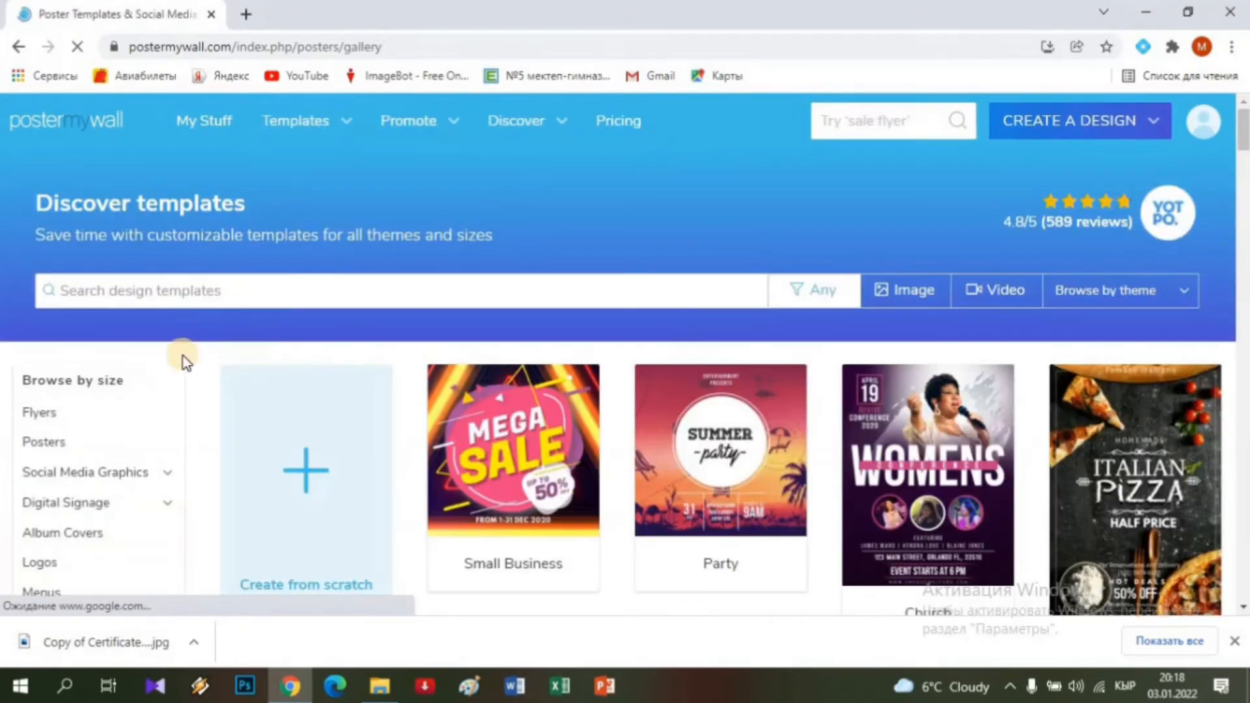
scroll(84, 501, down, 5)
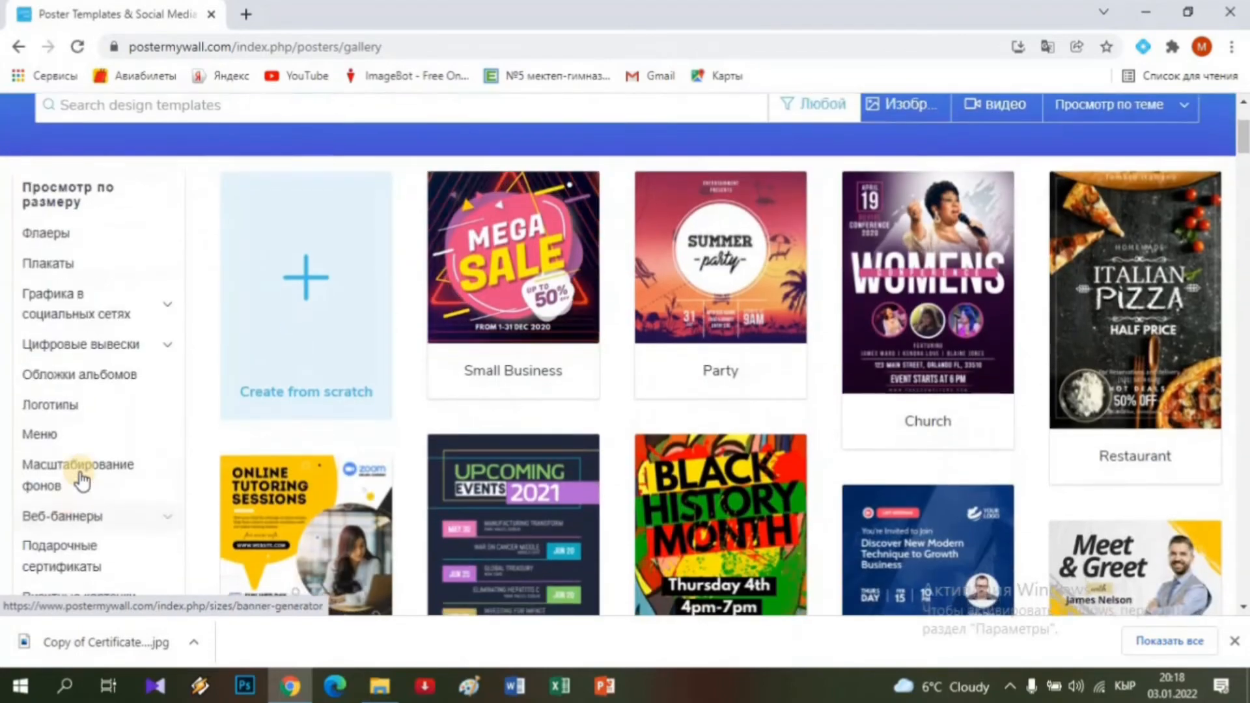
scroll(71, 494, down, 3)
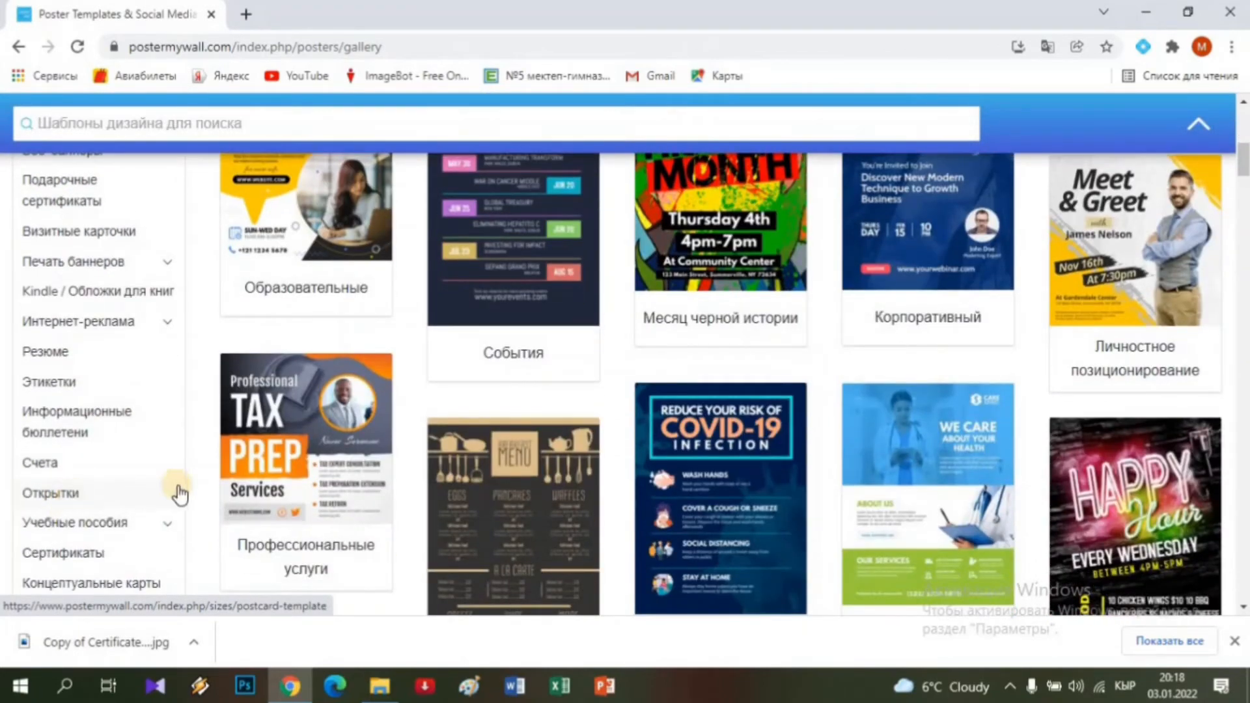
click(179, 495)
click(521, 485)
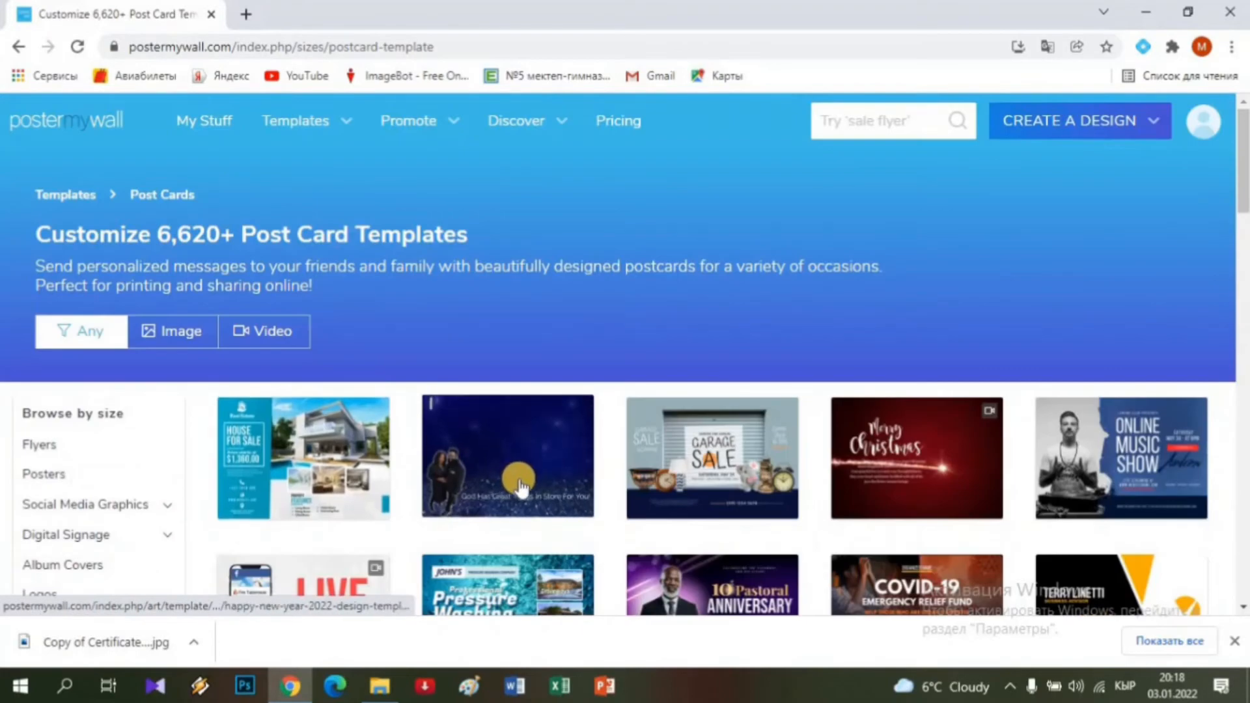
scroll(520, 485, down, 10)
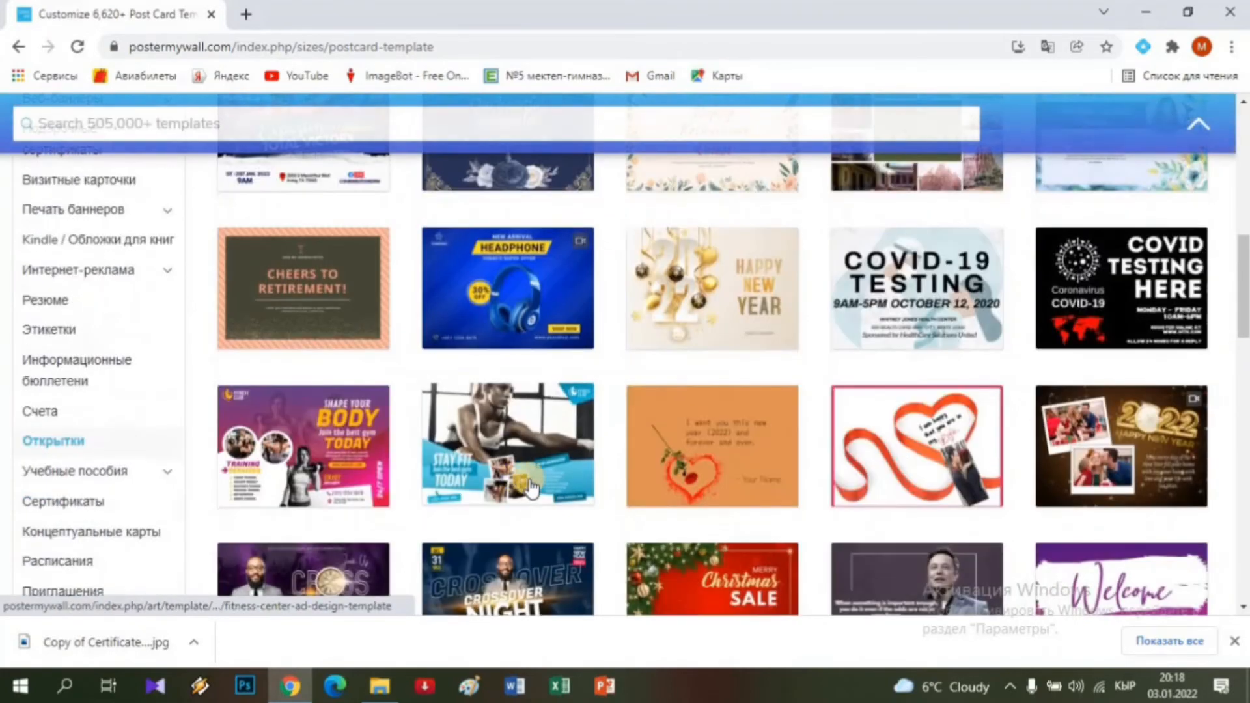
scroll(560, 485, down, 2)
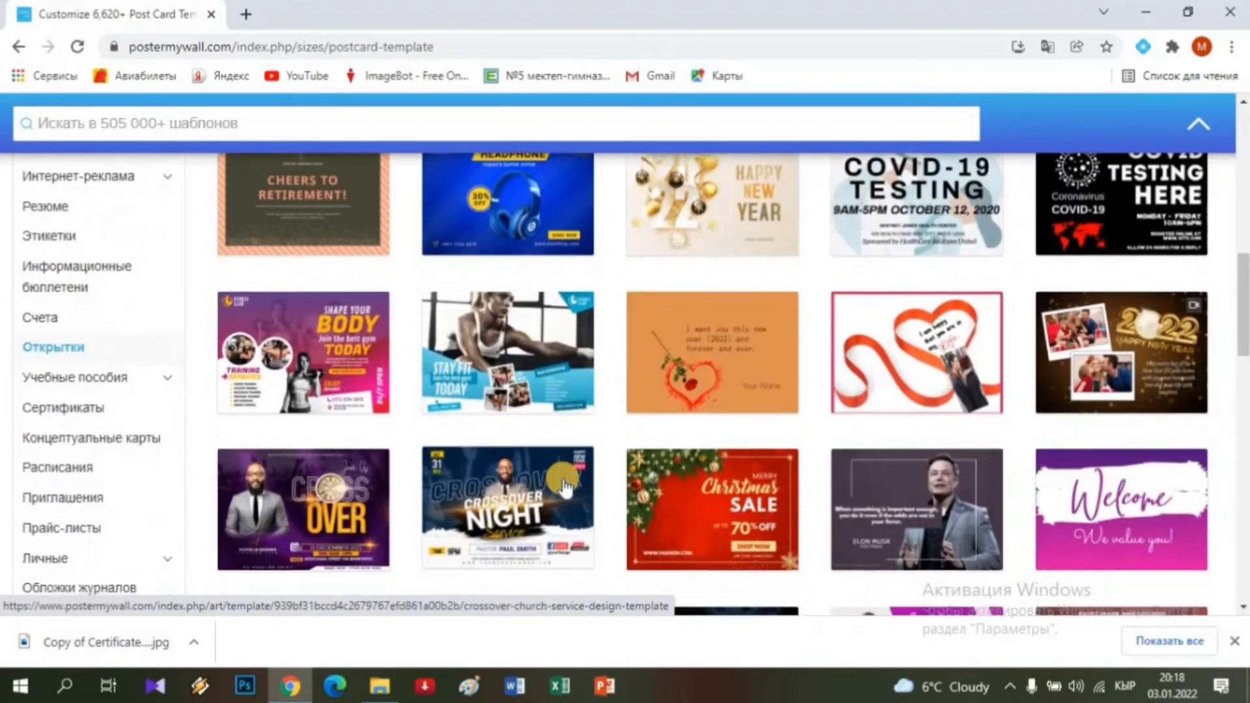
scroll(564, 485, down, 7)
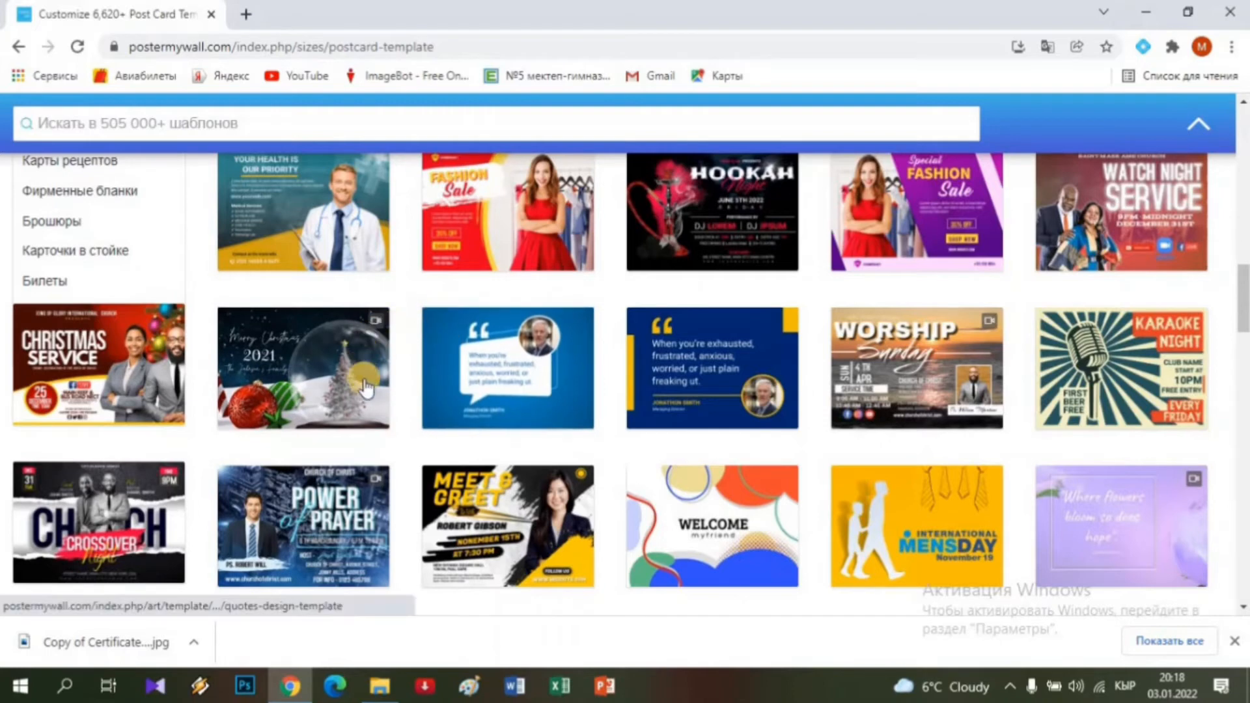
Preview the snow-globe Merry Christmas 2021 template and customize it with НАСТРОИТЬ ШАБЛОН.
click(300, 369)
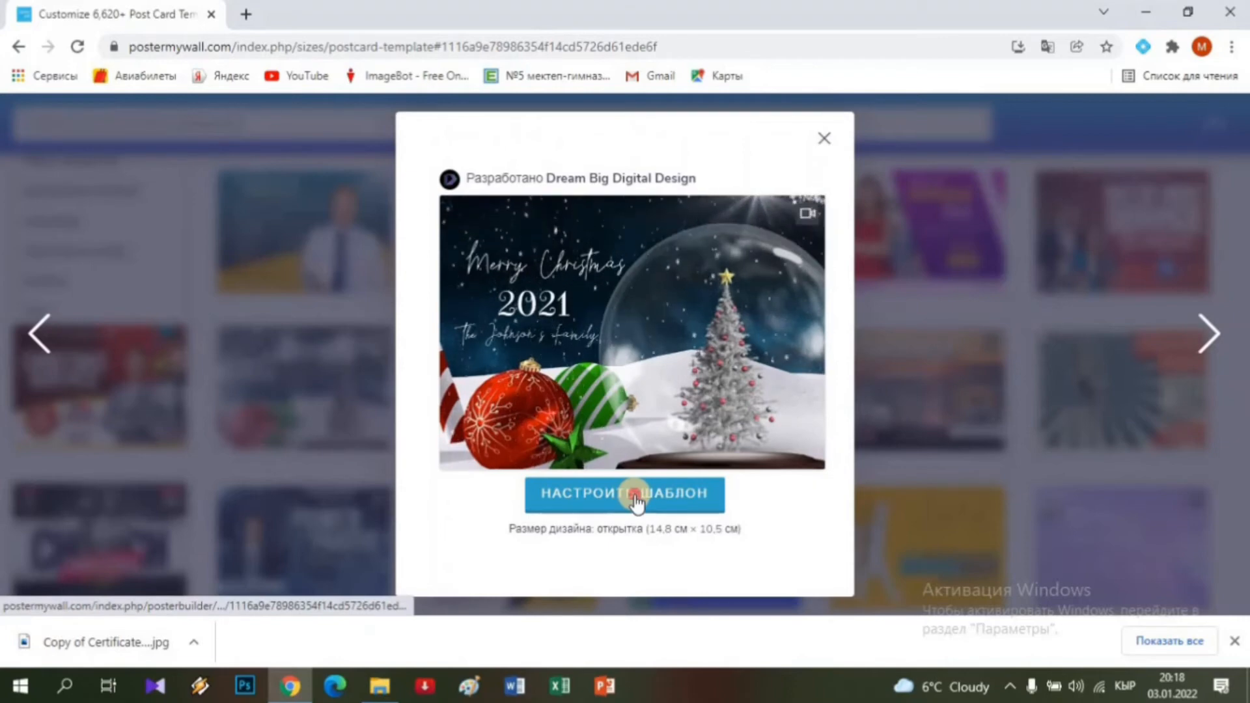
click(634, 501)
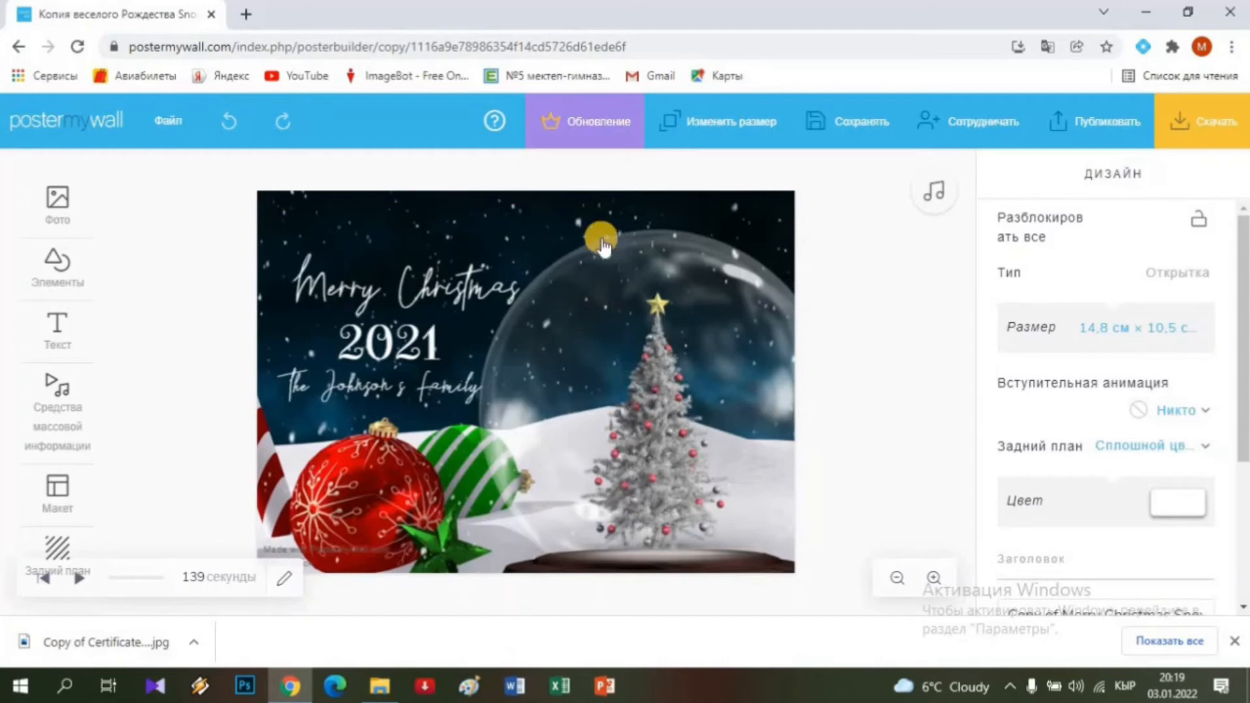
Stop the animation preview, restore the accidentally deleted Merry Christmas heading, and enter its text.
click(324, 293)
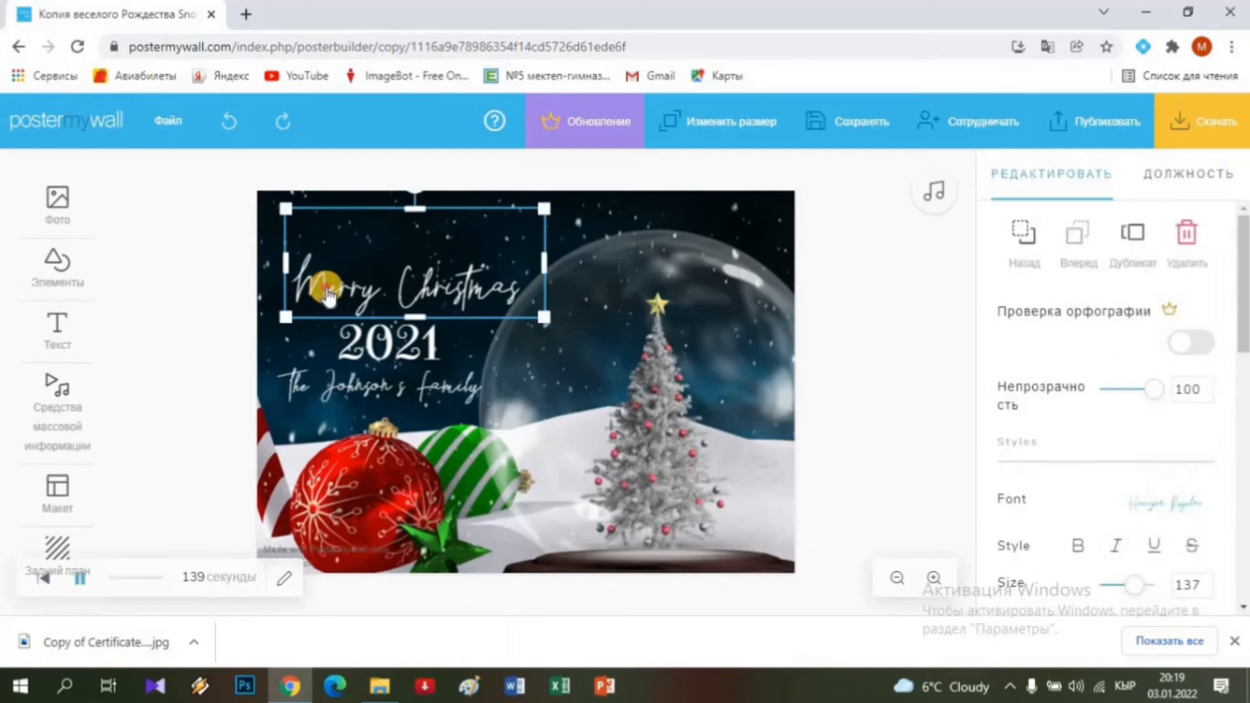
click(330, 286)
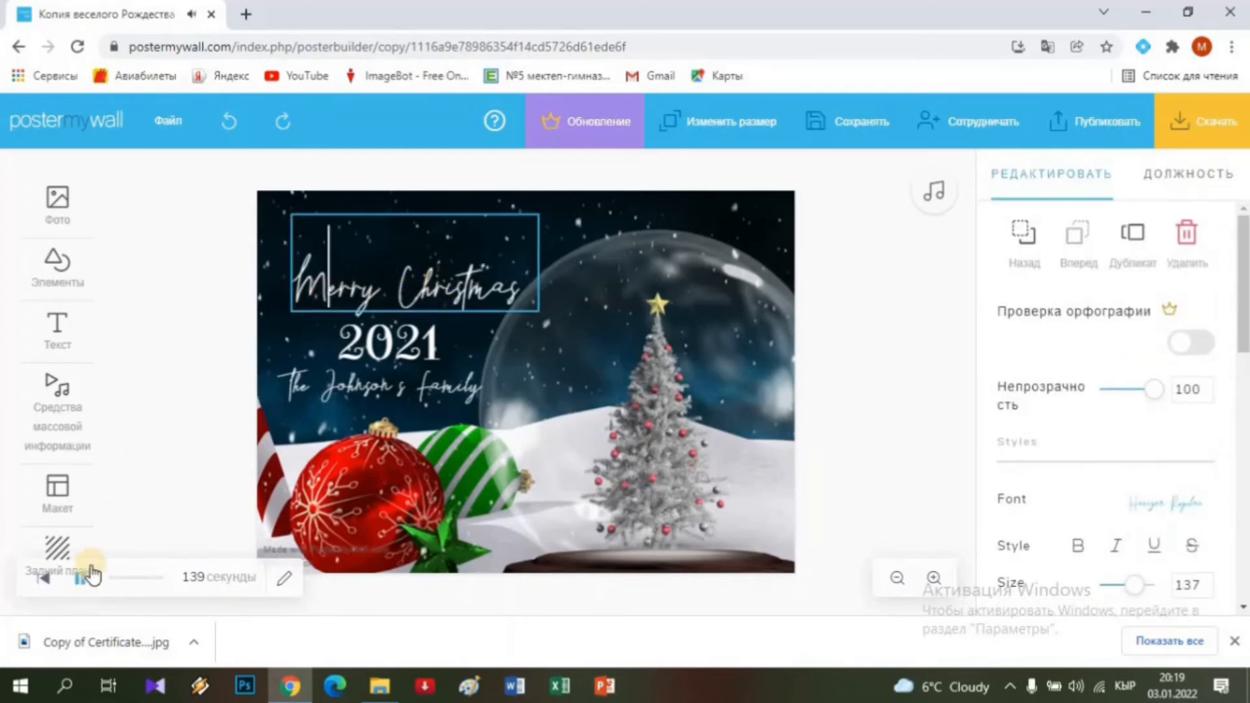
drag(117, 579, 175, 575)
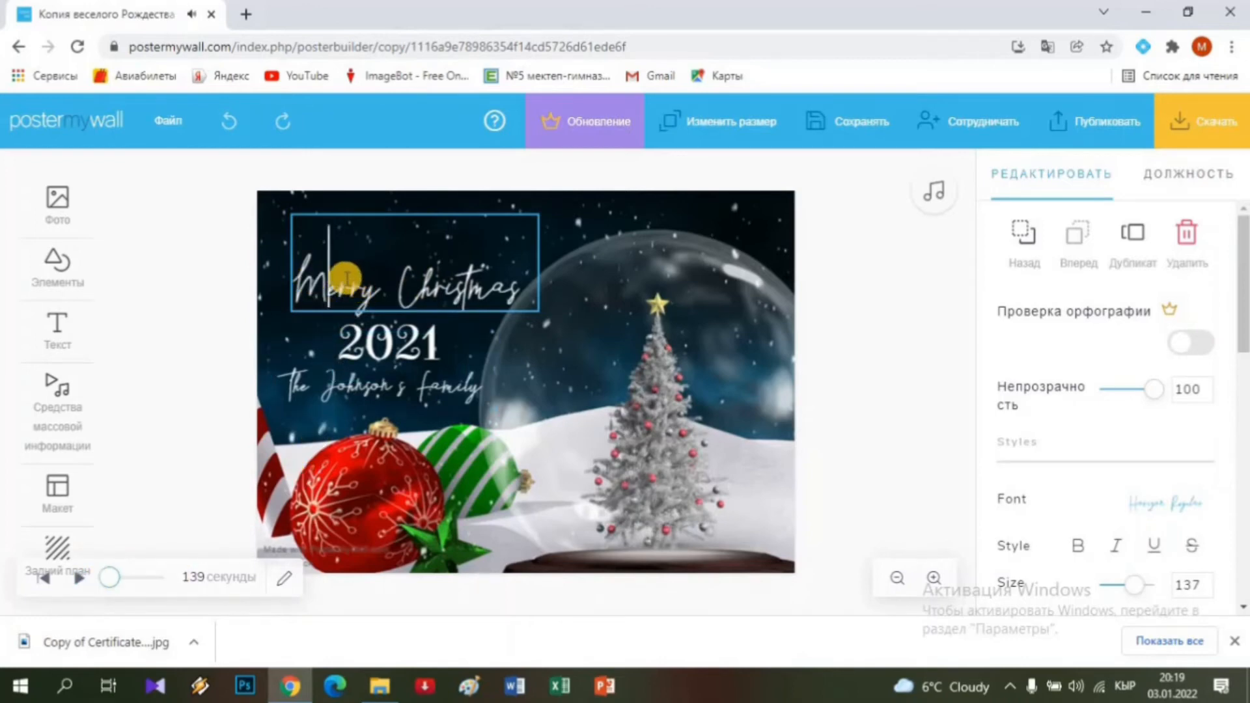
key(Delete)
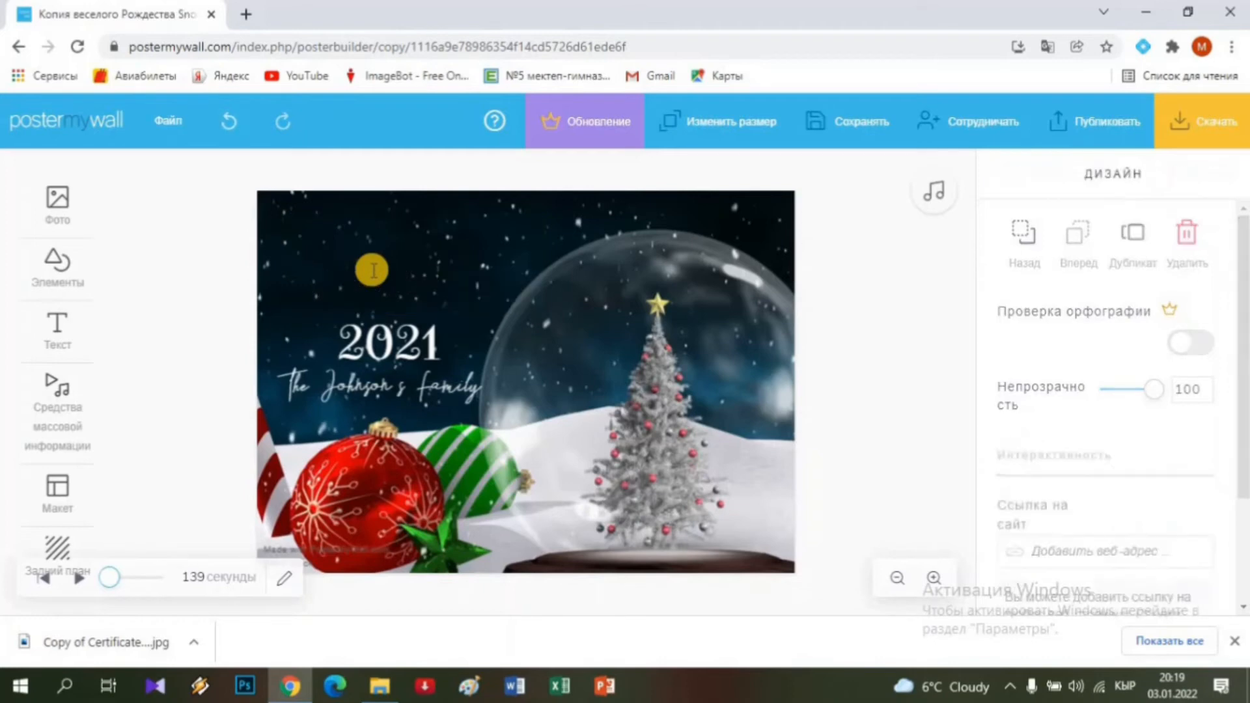
click(236, 124)
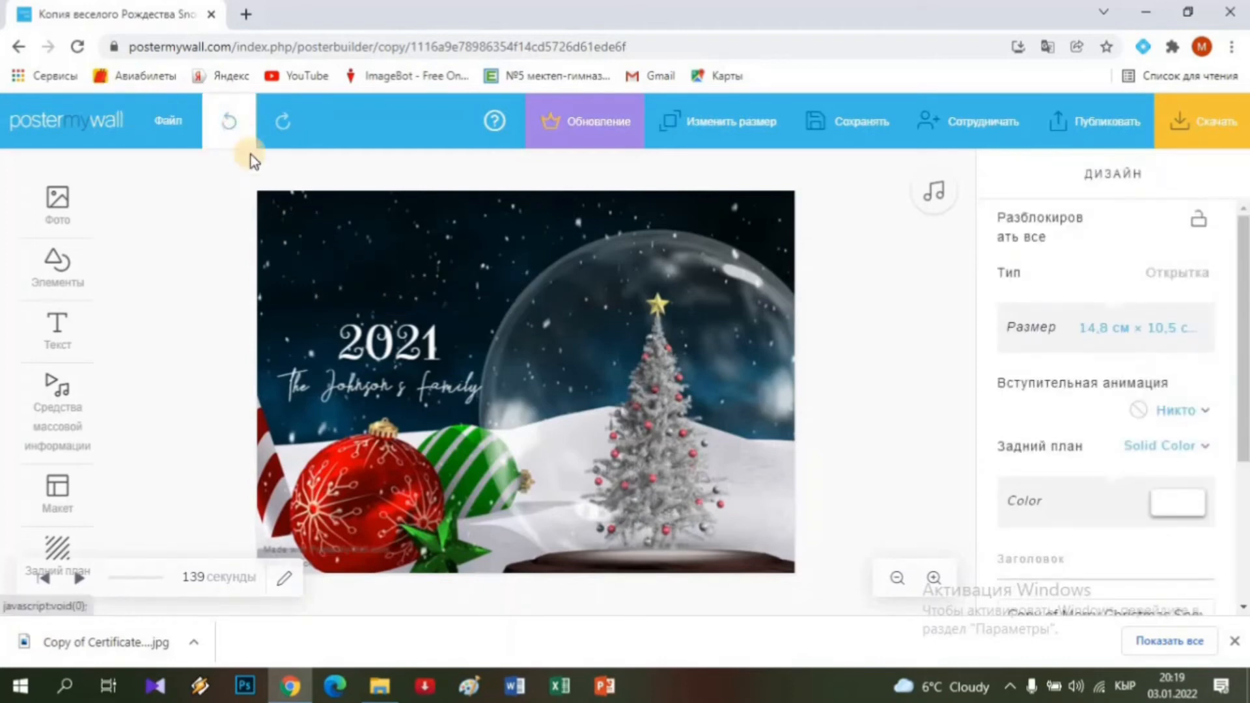
click(317, 287)
click(318, 286)
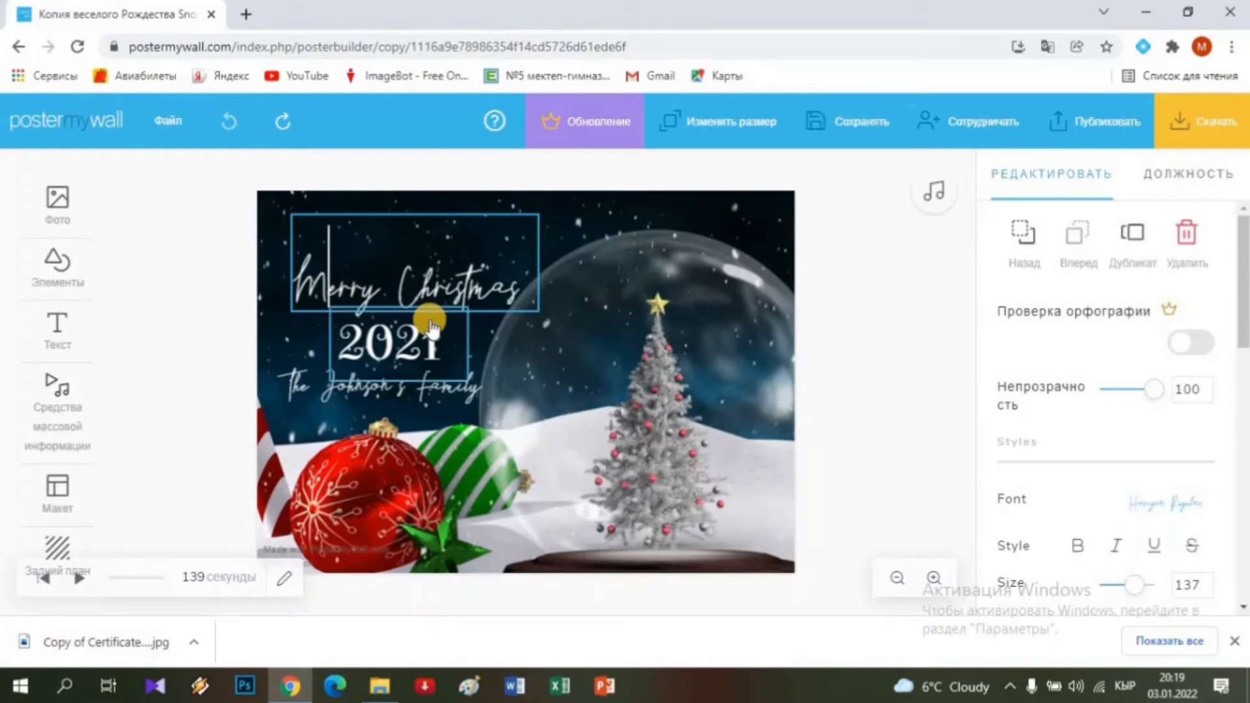
Replace the heading text with 'Куттуктоо', removing the leftover letters and trailing space.
text(K)
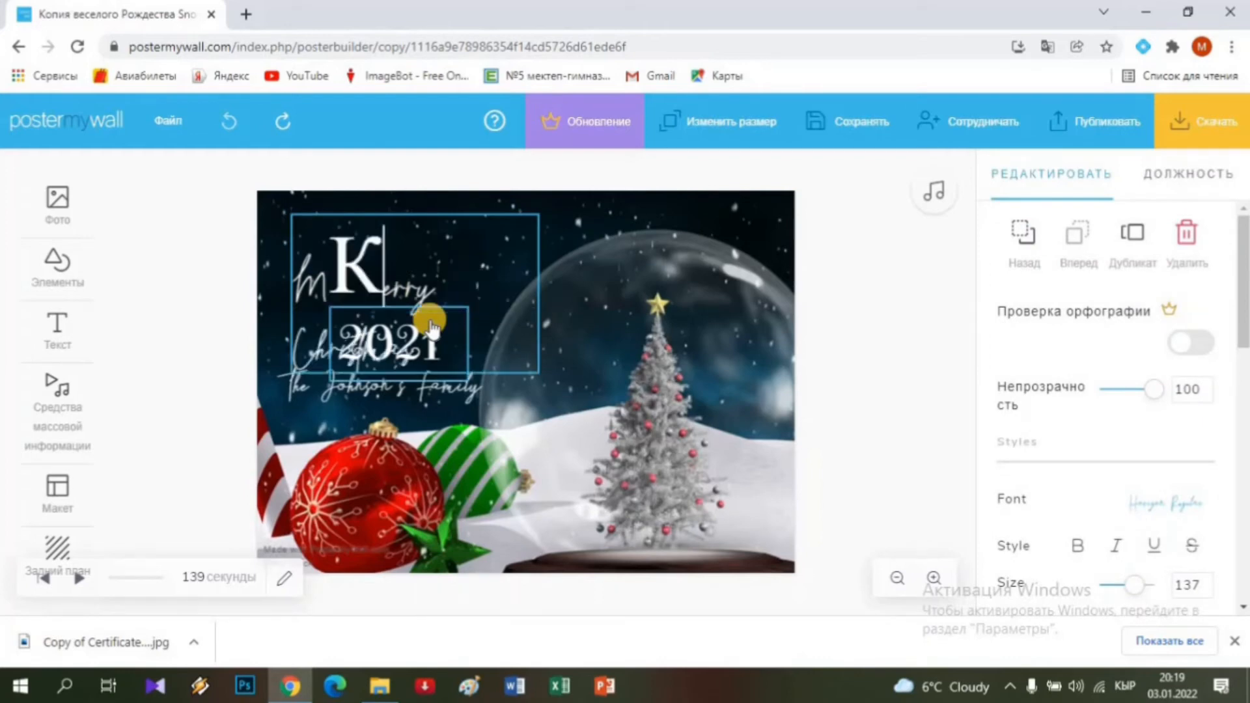
text(утту)
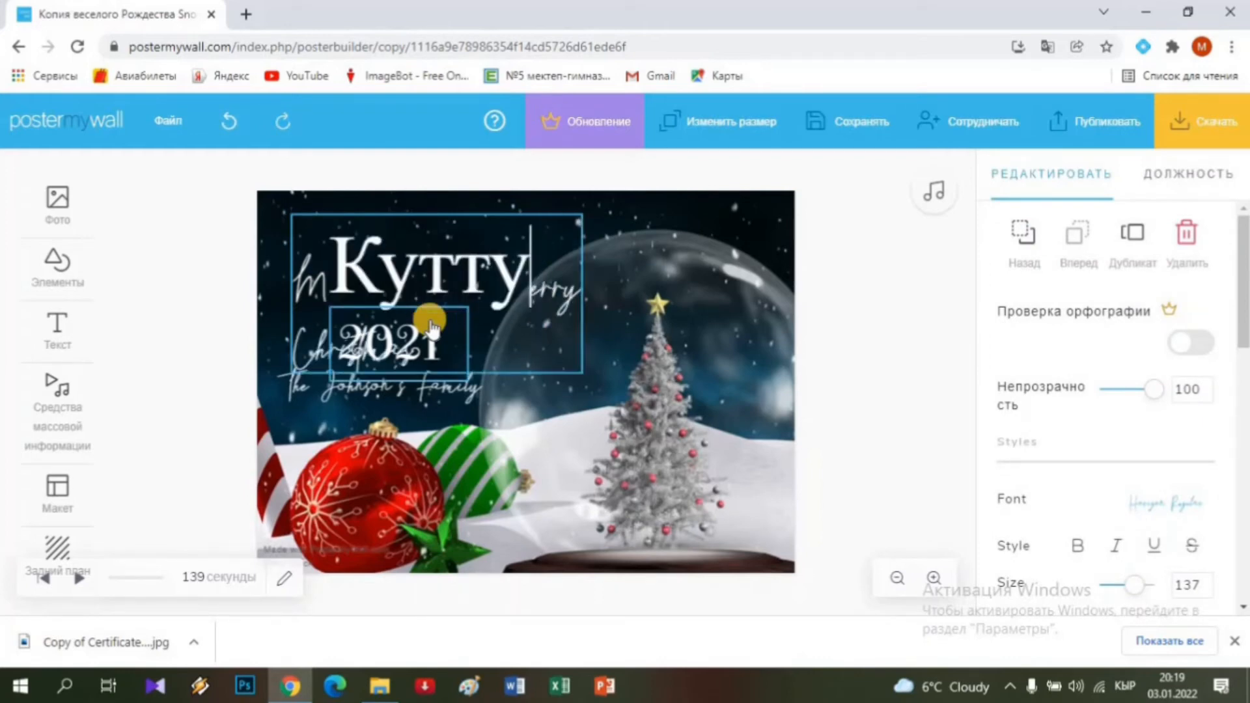
text(ктоо)
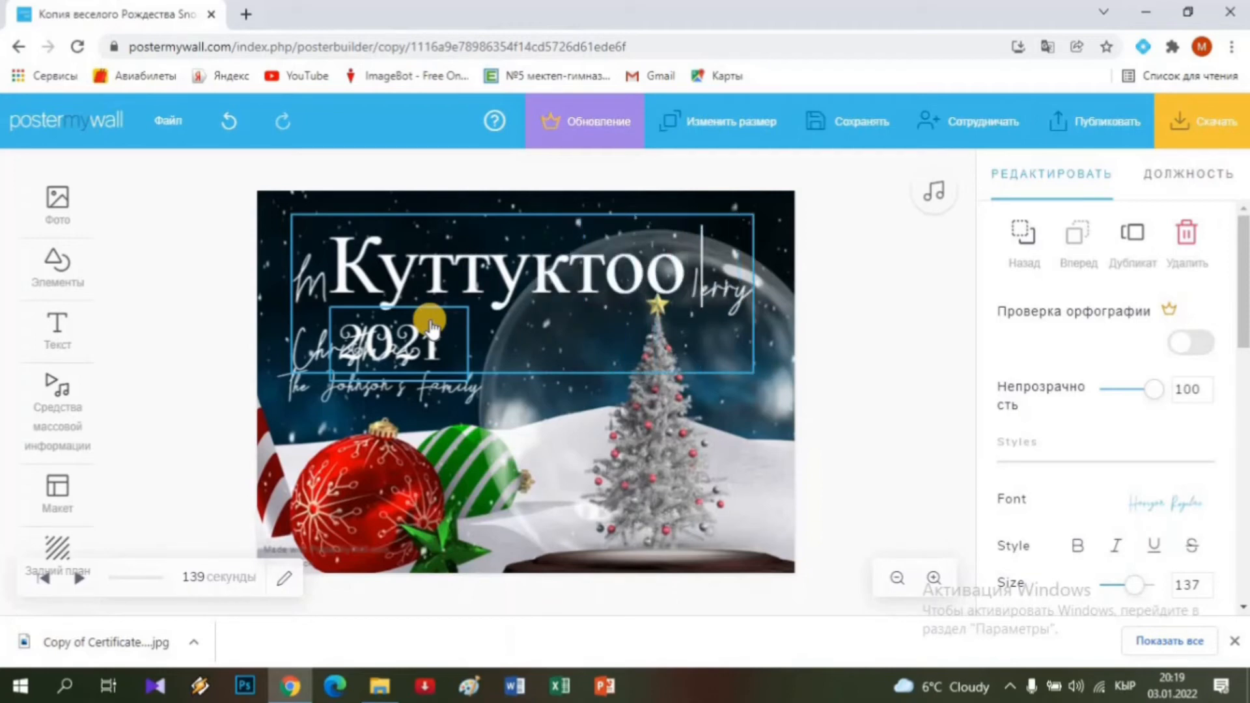
key(Delete)
key(Delete)
key(Delete)
key(Delete)
key(Delete)
key(Delete)
key(Delete)
key(Delete)
key(Delete)
key(Delete)
key(Delete)
key(Delete)
key(Delete)
key(Delete)
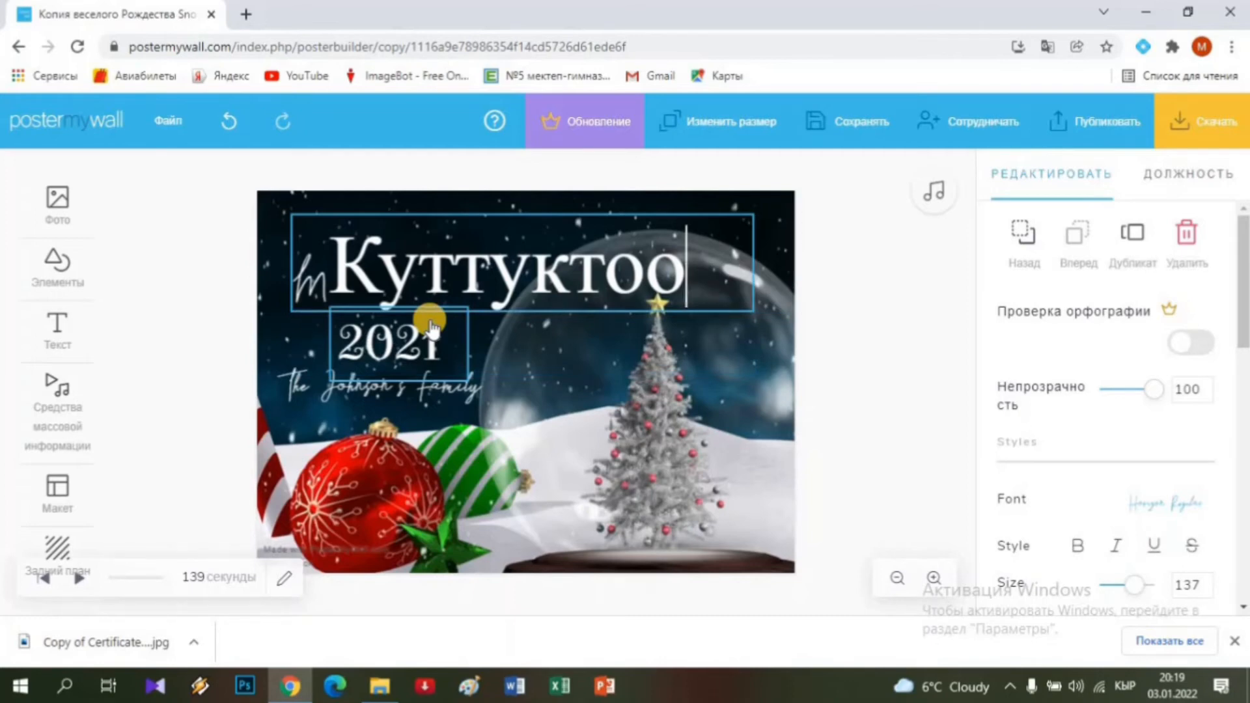
key(BackSpace)
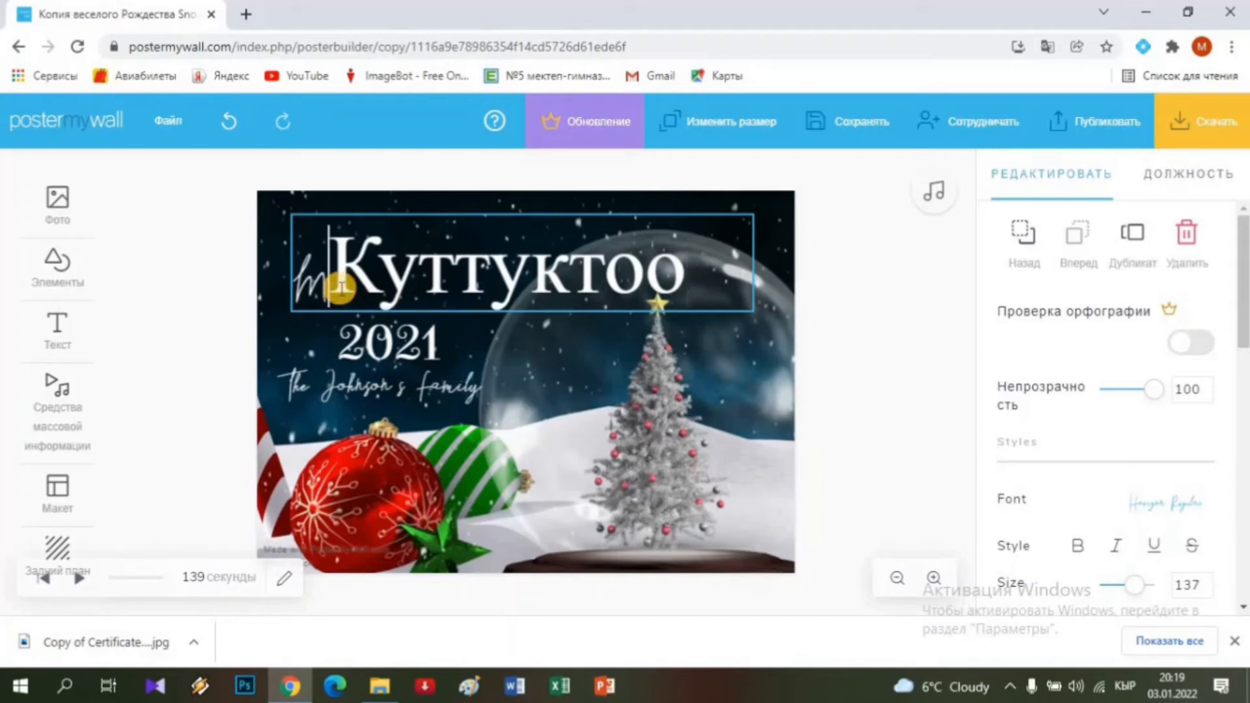
key(BackSpace)
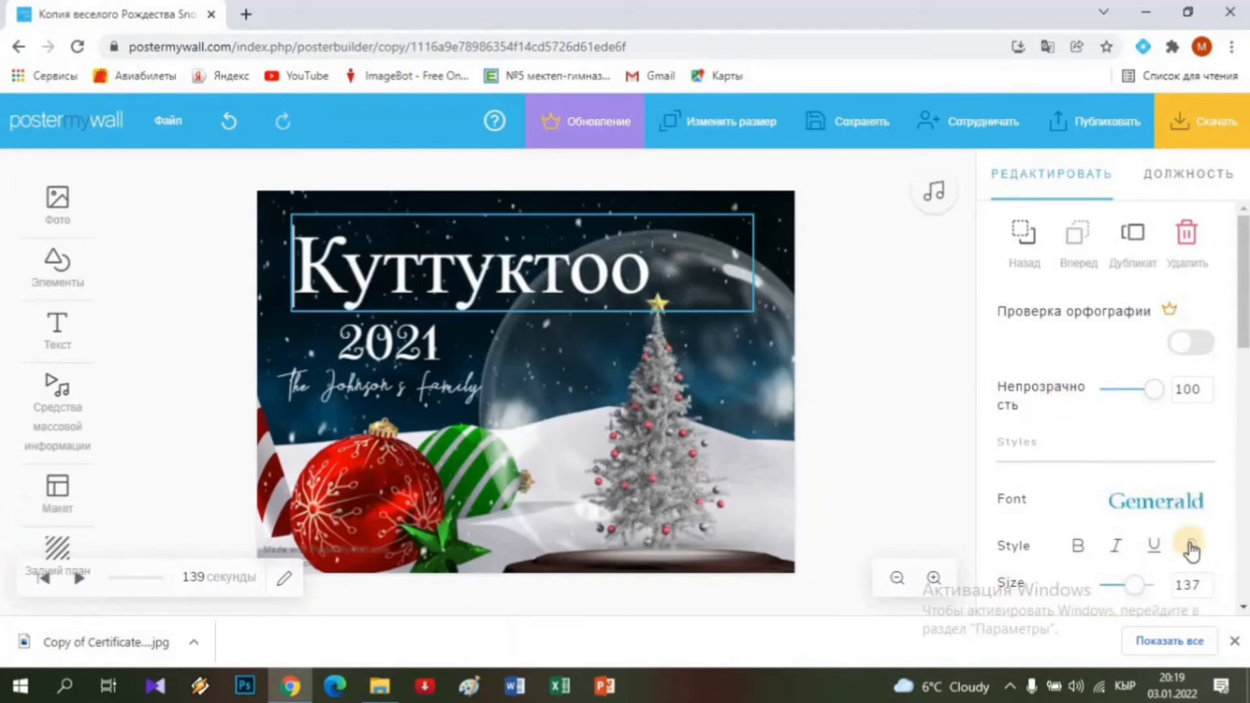
Shrink the Куттуктоо heading's font size considerably.
scroll(1191, 539, down, 4)
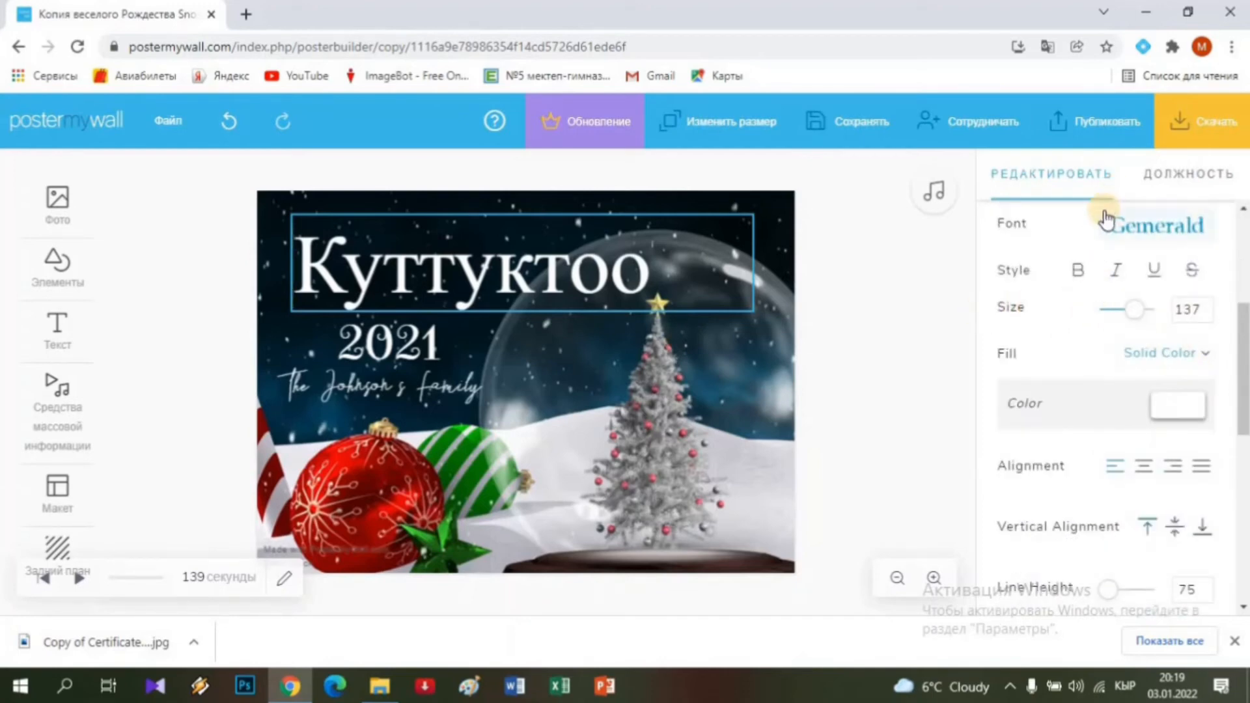
click(1205, 316)
click(1205, 315)
click(1205, 315)
click(1205, 315)
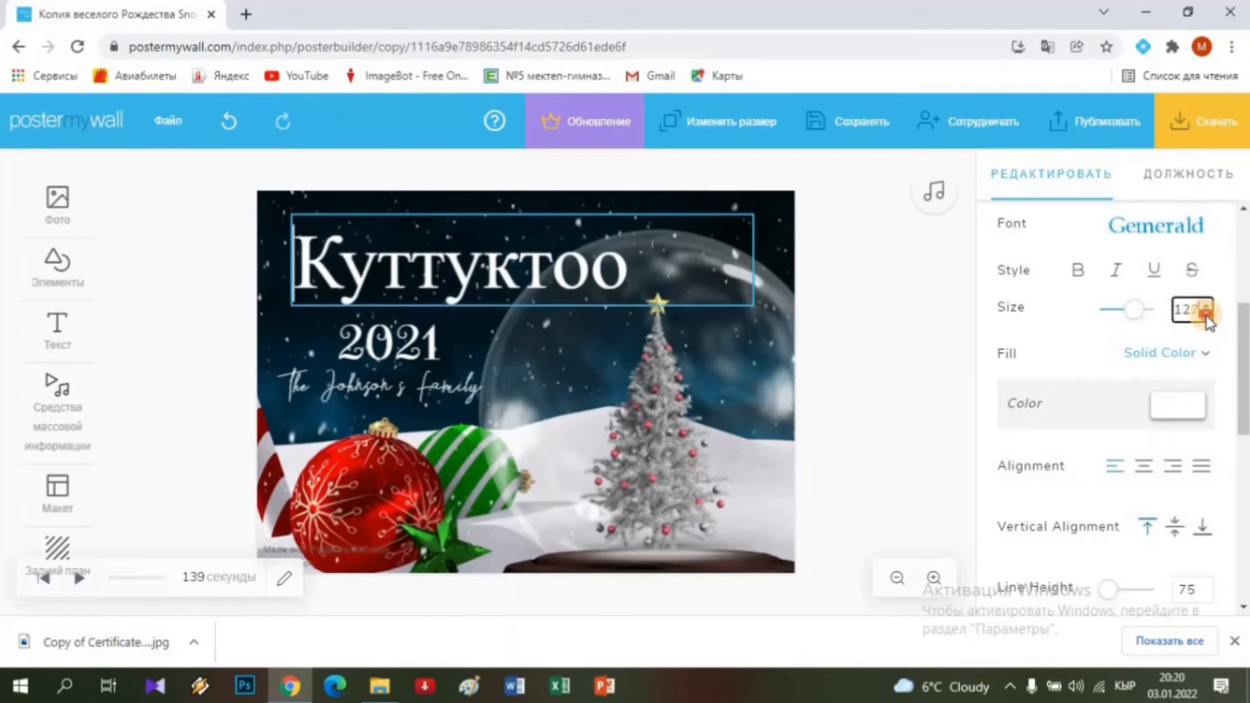
click(1205, 315)
mouse_move(1126, 319)
mouse_down()
mouse_move(1111, 321)
mouse_move(1128, 312)
mouse_up()
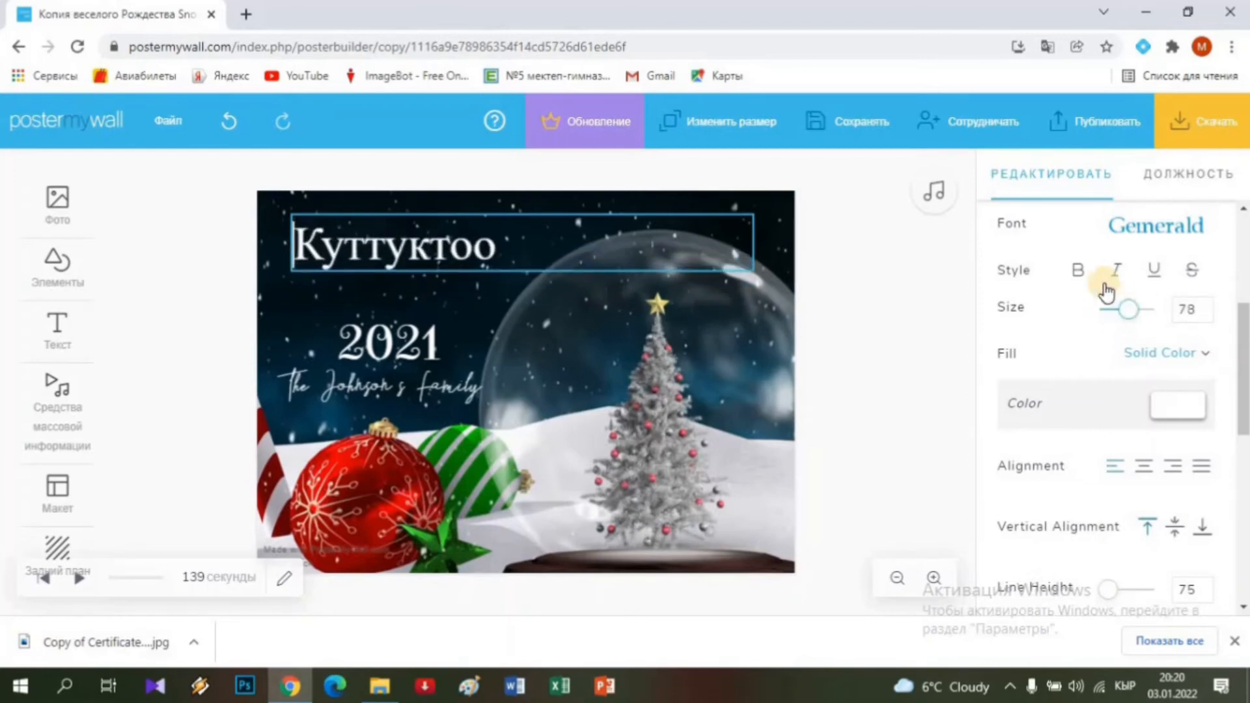
Make the Куттуктоо title italic with bold removed, and bring up its font list.
click(1078, 270)
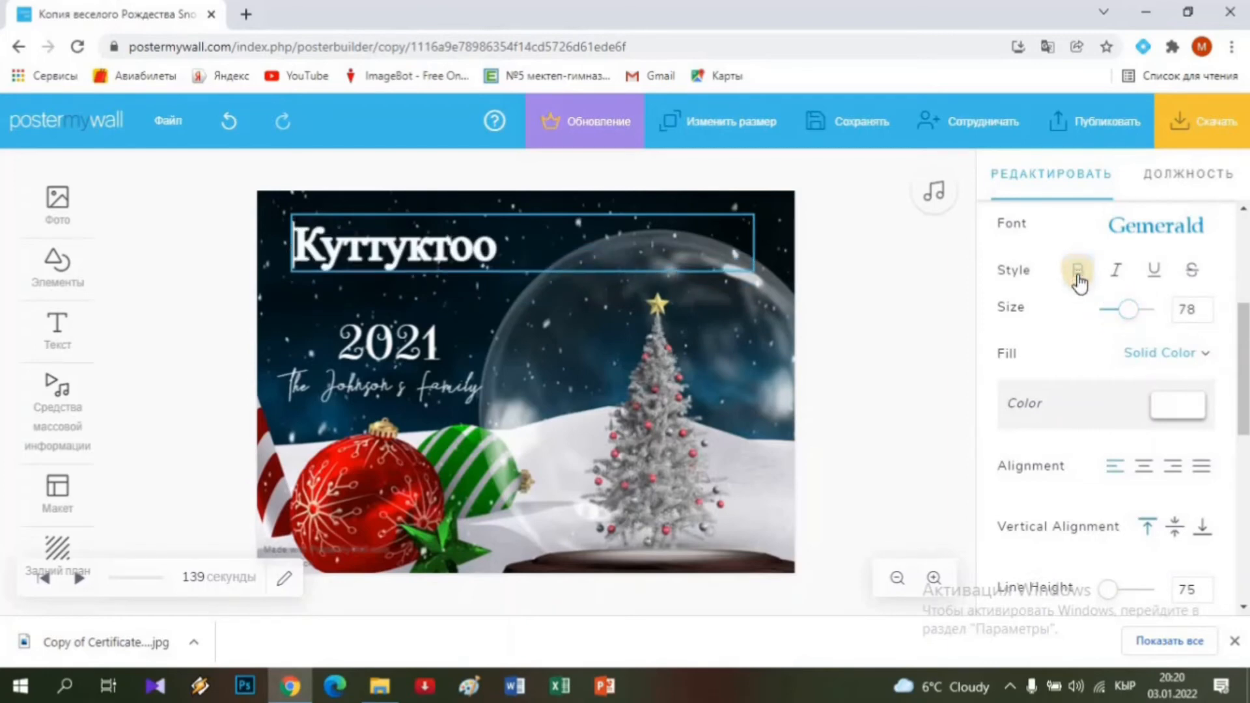
click(1117, 273)
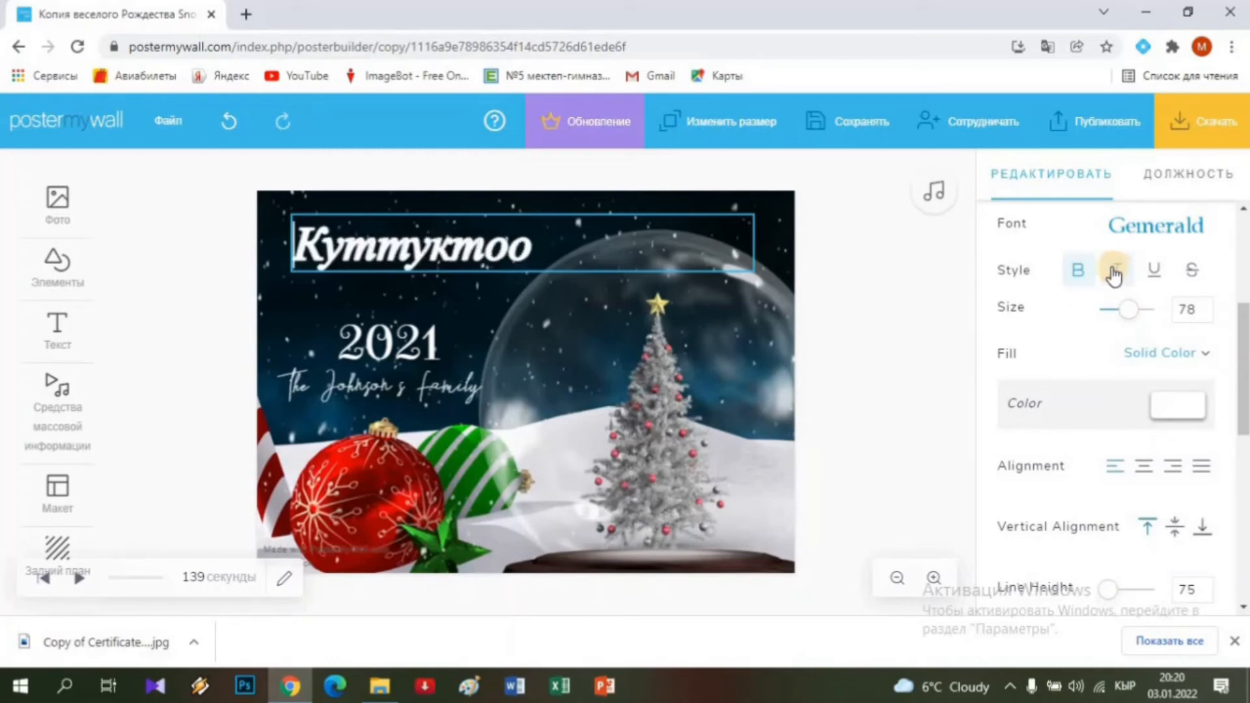
click(1074, 273)
scroll(1120, 339, up, 3)
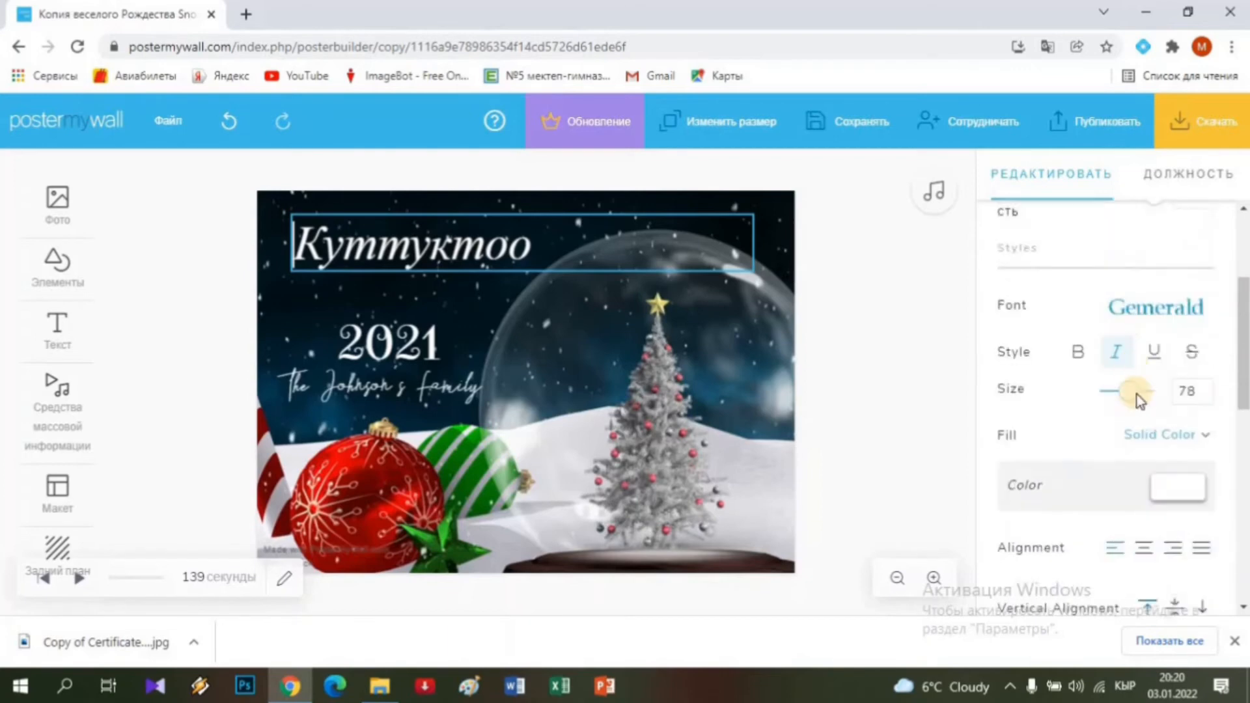
click(1126, 403)
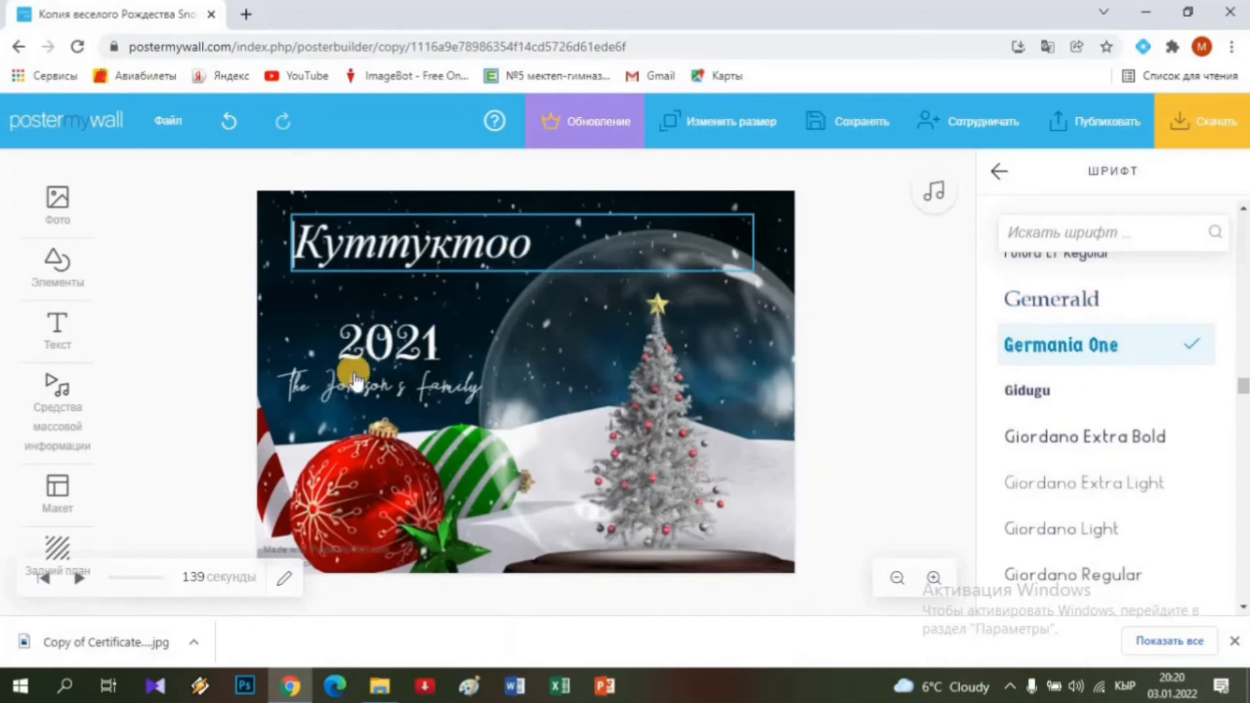
Edit the year text so 2021 reads 2022, then deselect it.
click(384, 339)
click(417, 344)
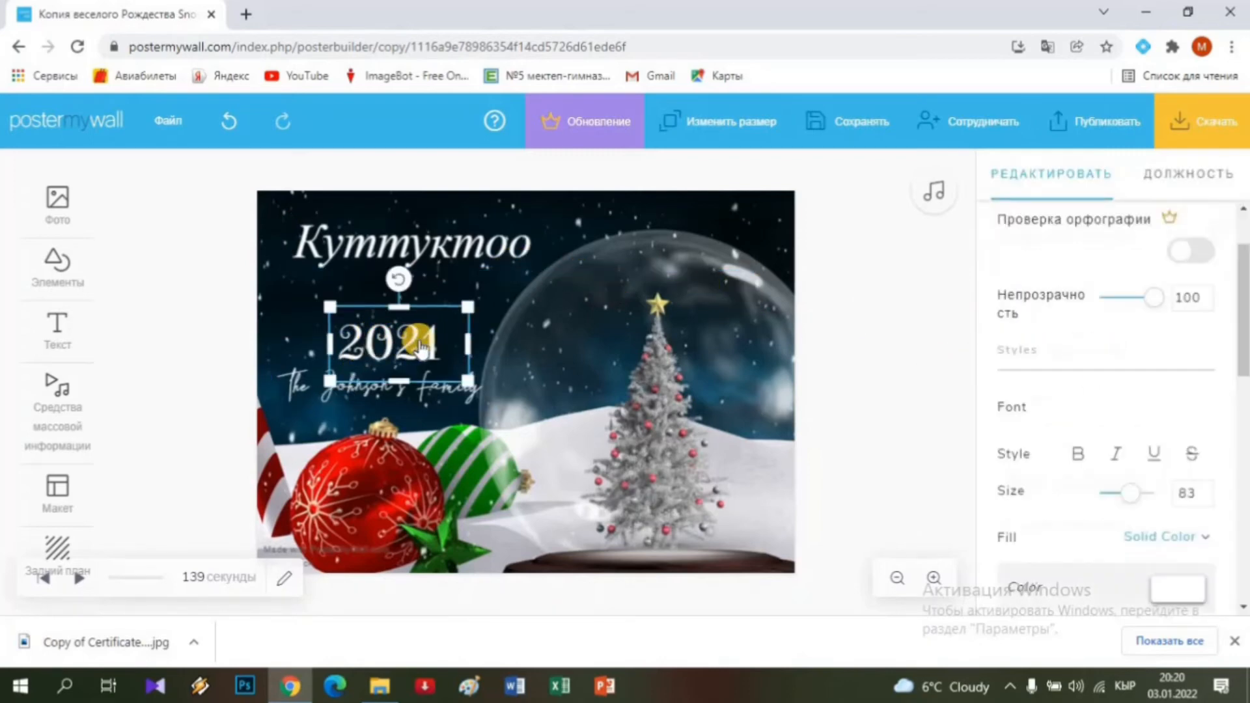
click(421, 340)
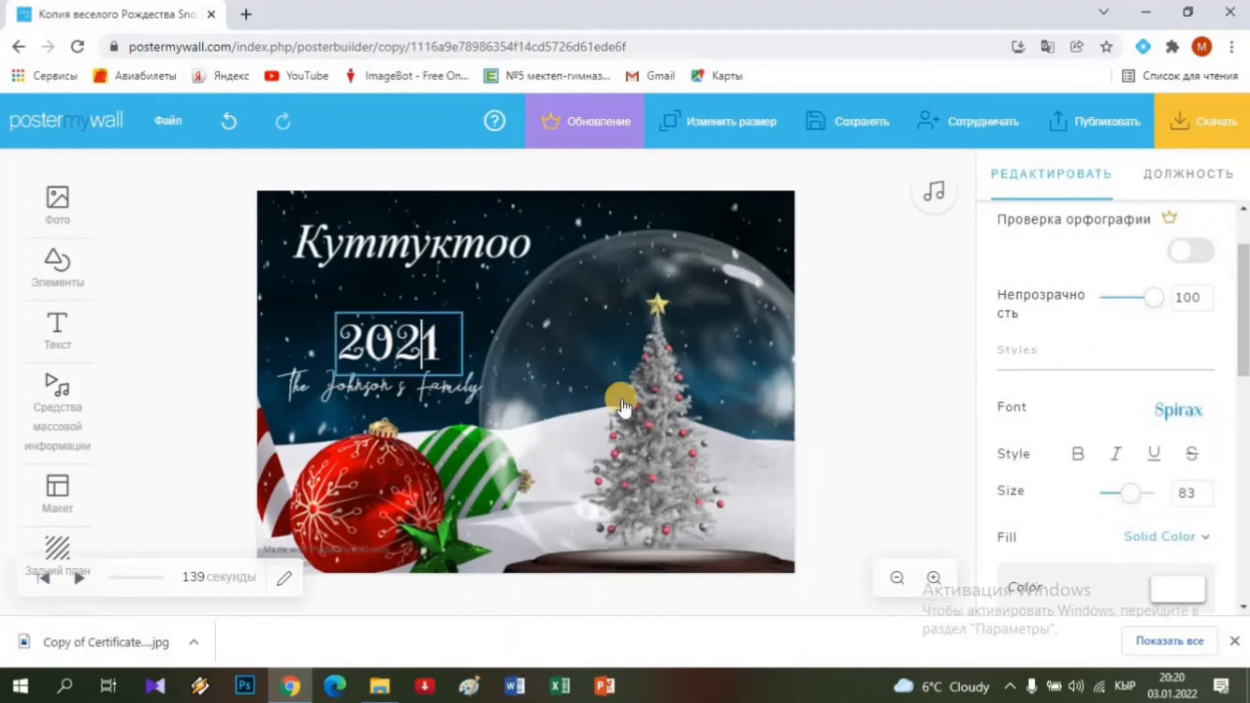
click(303, 394)
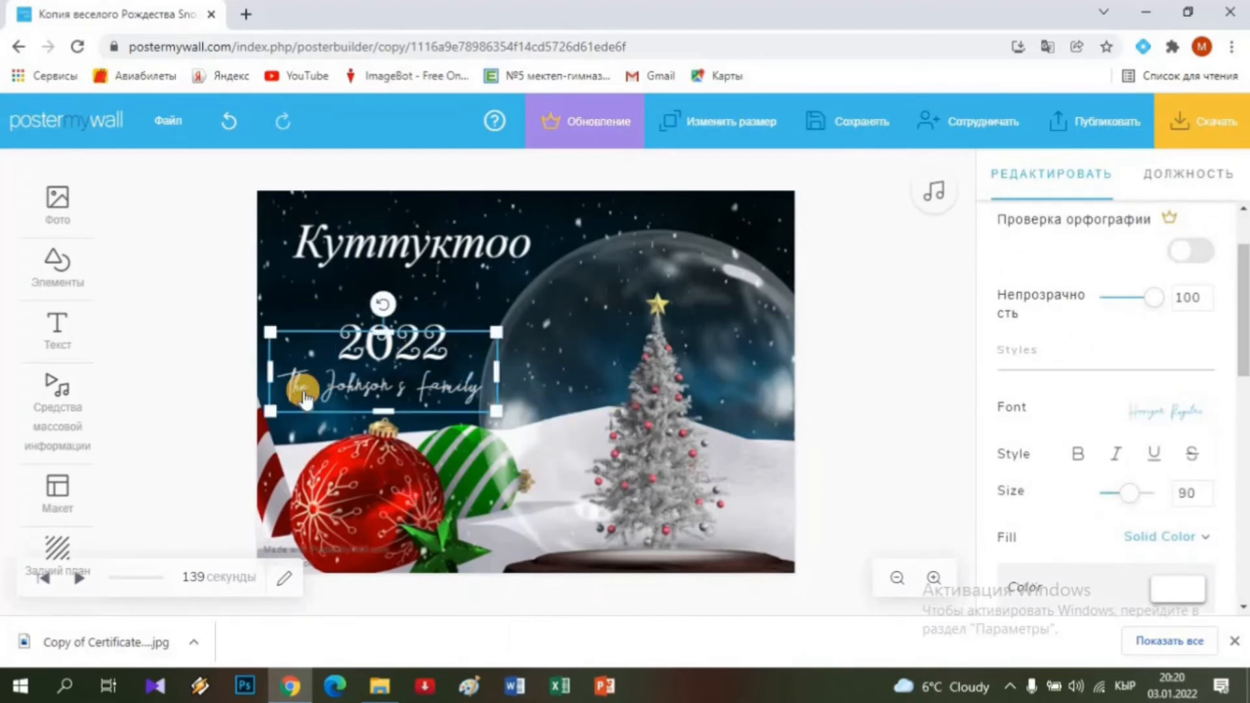
click(295, 301)
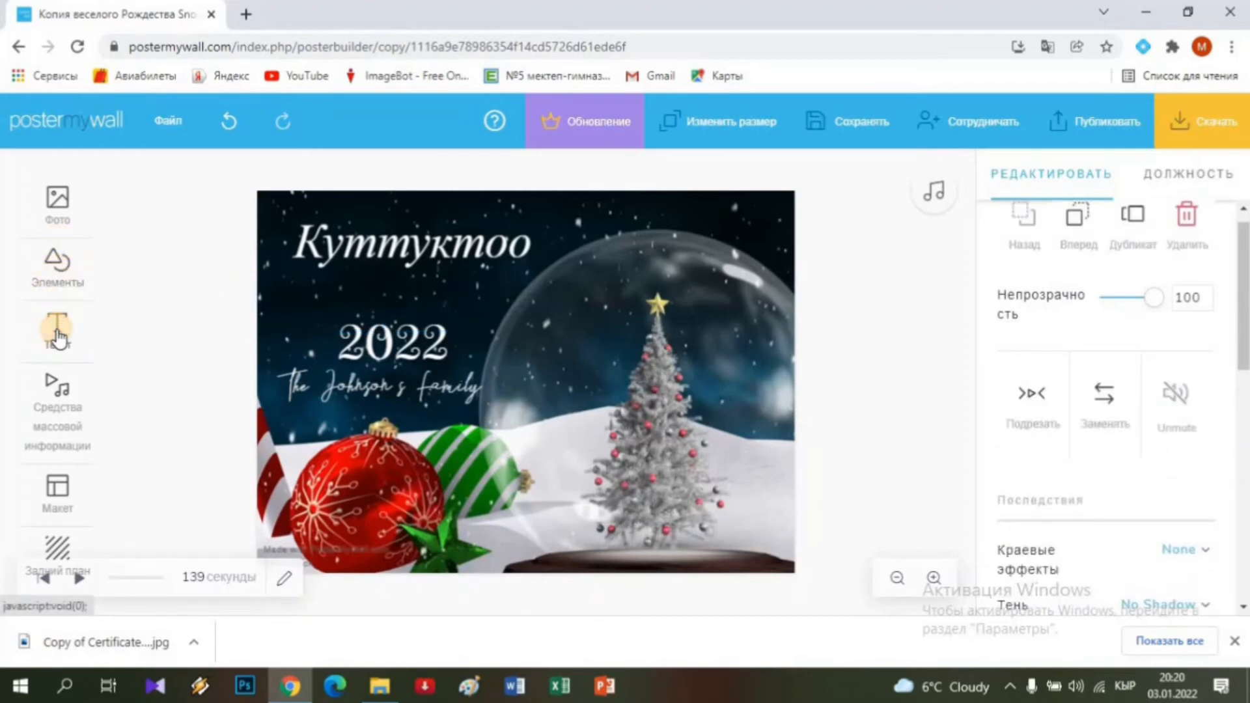
Start a fancy text element and give it the Frozen effect.
click(58, 333)
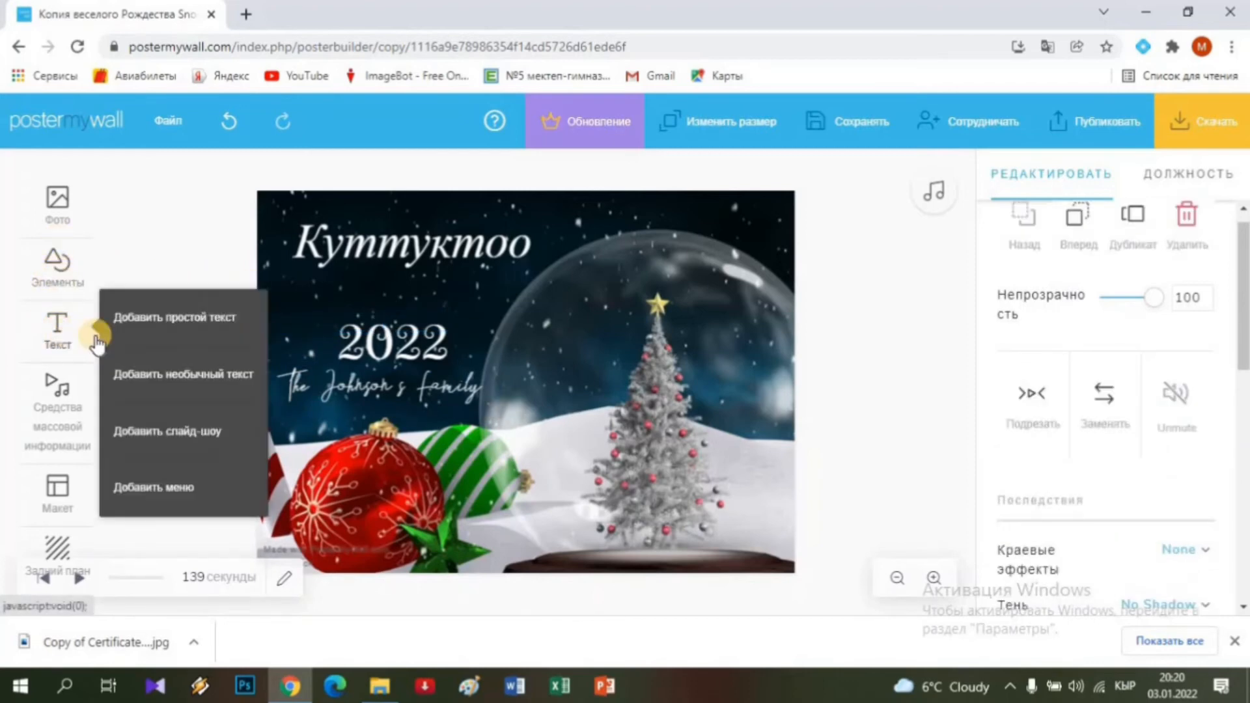
click(174, 373)
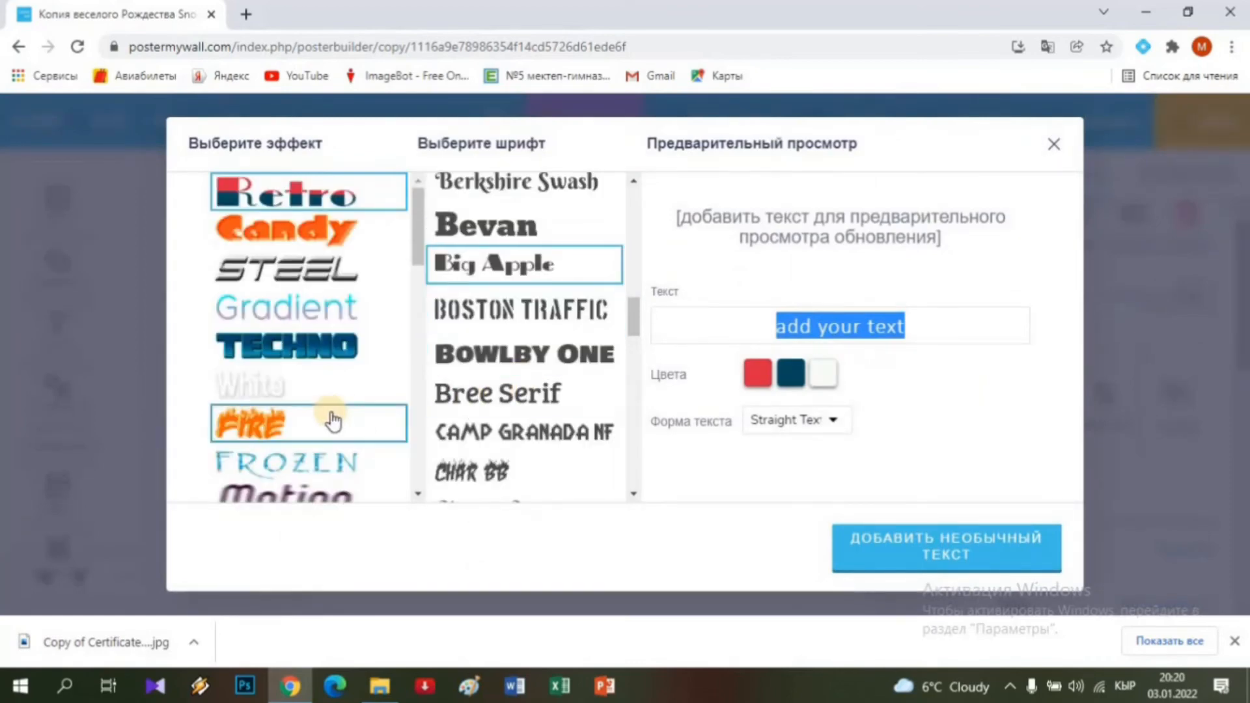
scroll(332, 420, down, 5)
scroll(334, 418, down, 1)
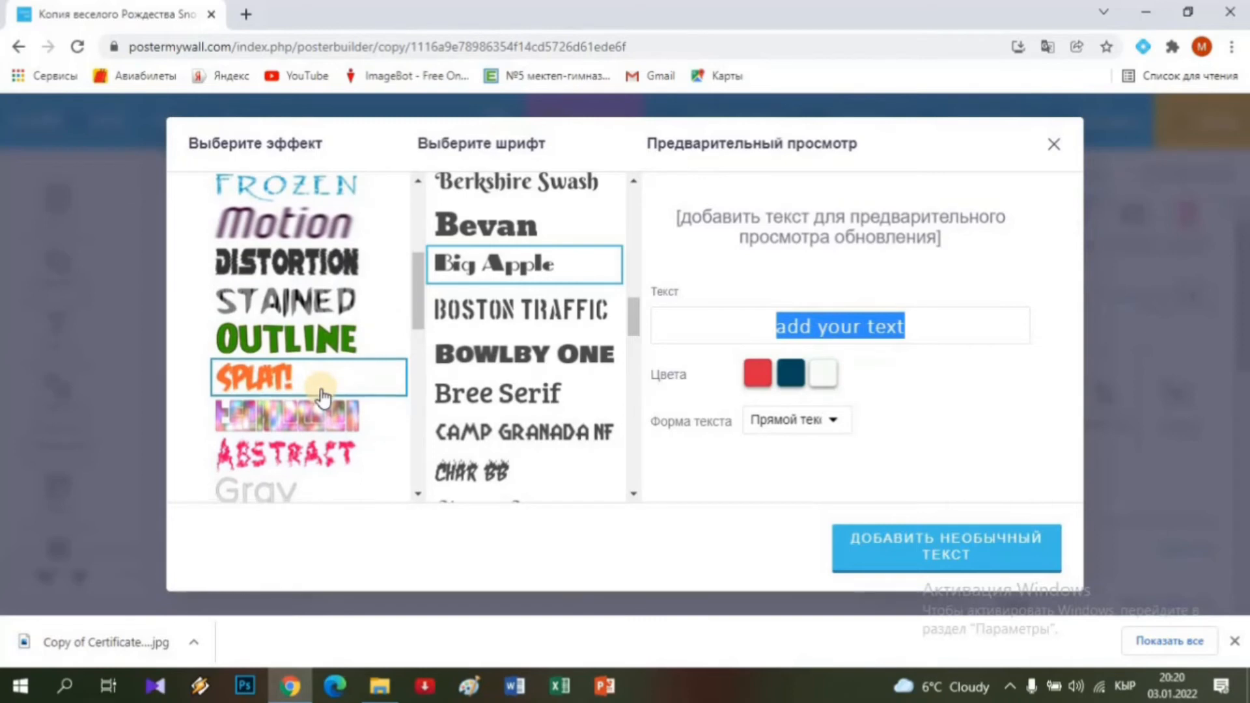
scroll(322, 396, down, 5)
scroll(321, 396, up, 5)
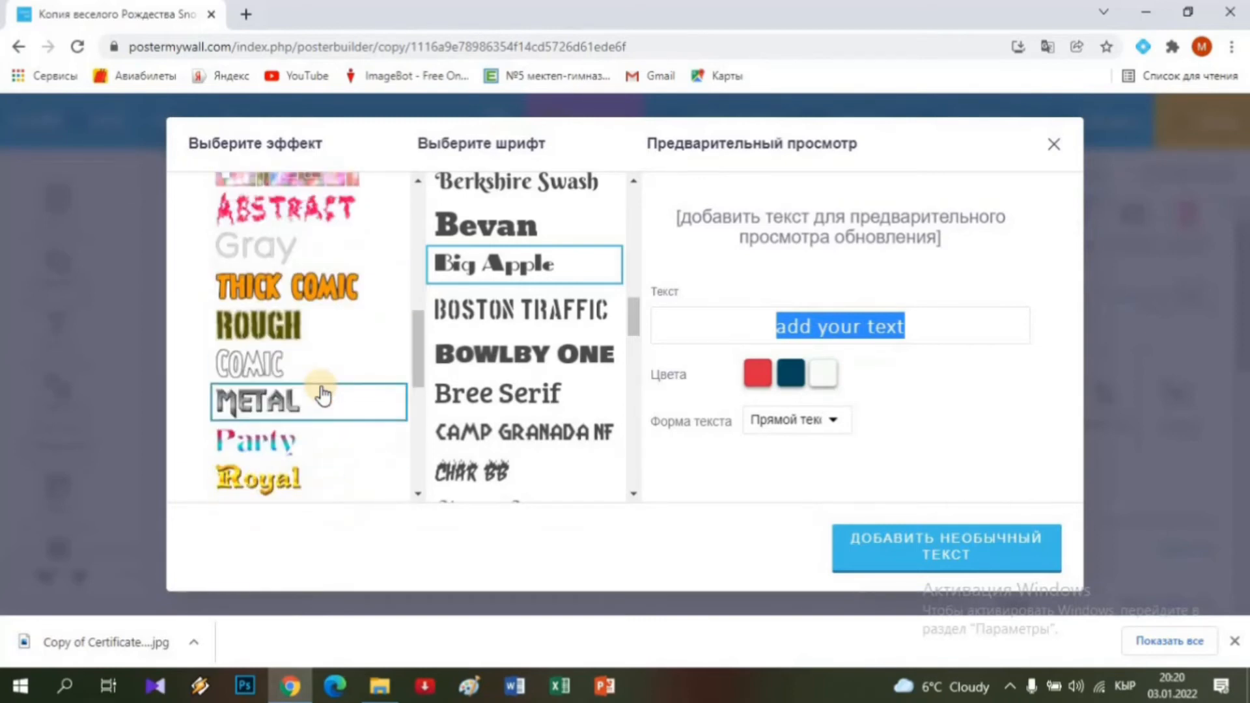
scroll(244, 400, up, 3)
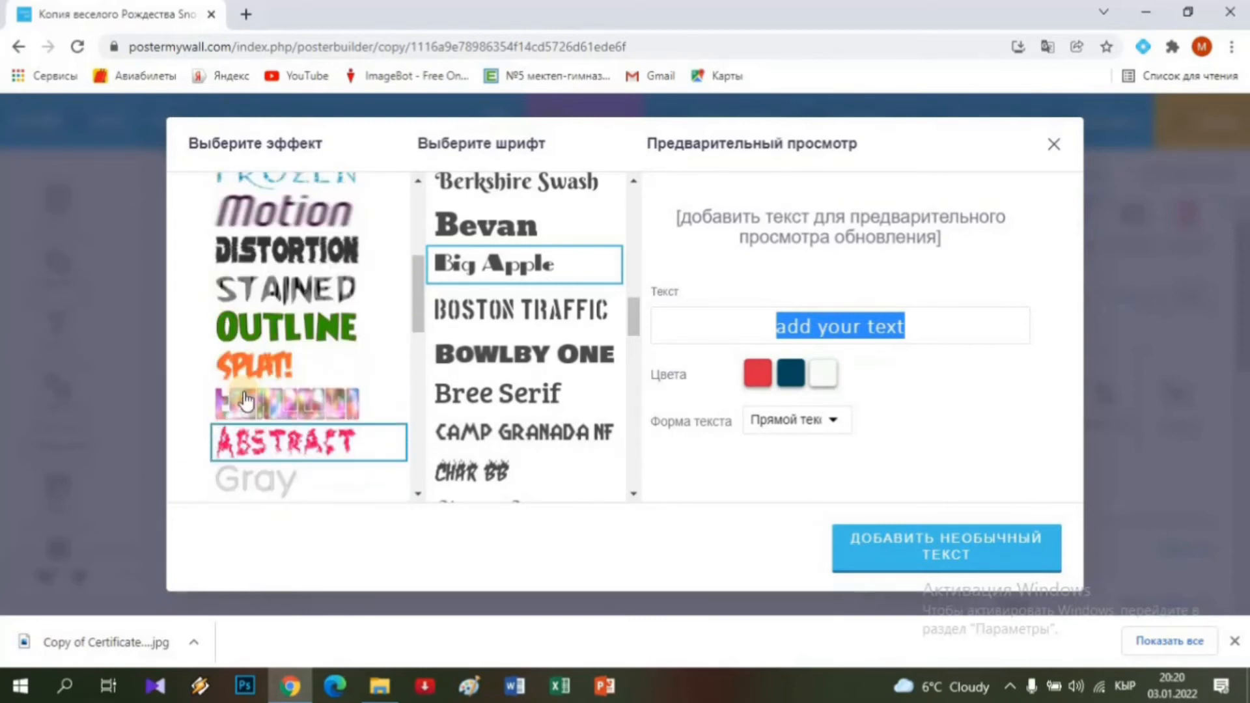
click(285, 295)
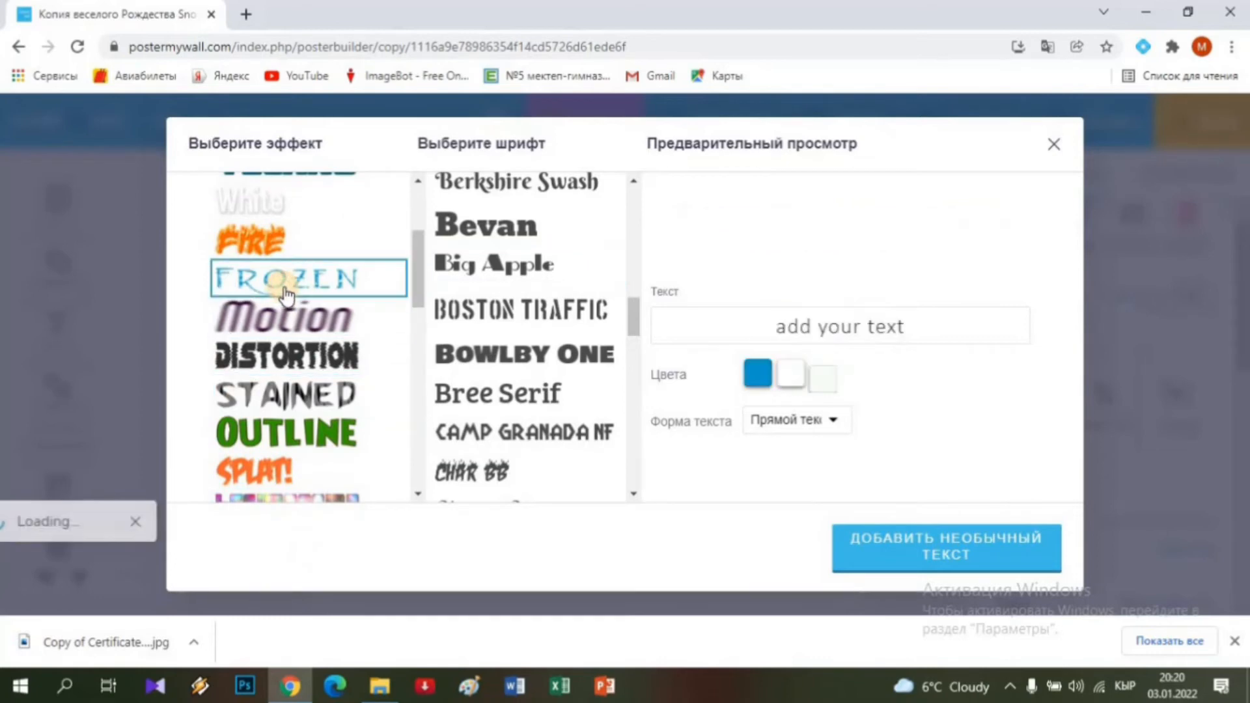
Choose the Airstream font and add the fancy text to the card.
scroll(535, 431, down, 7)
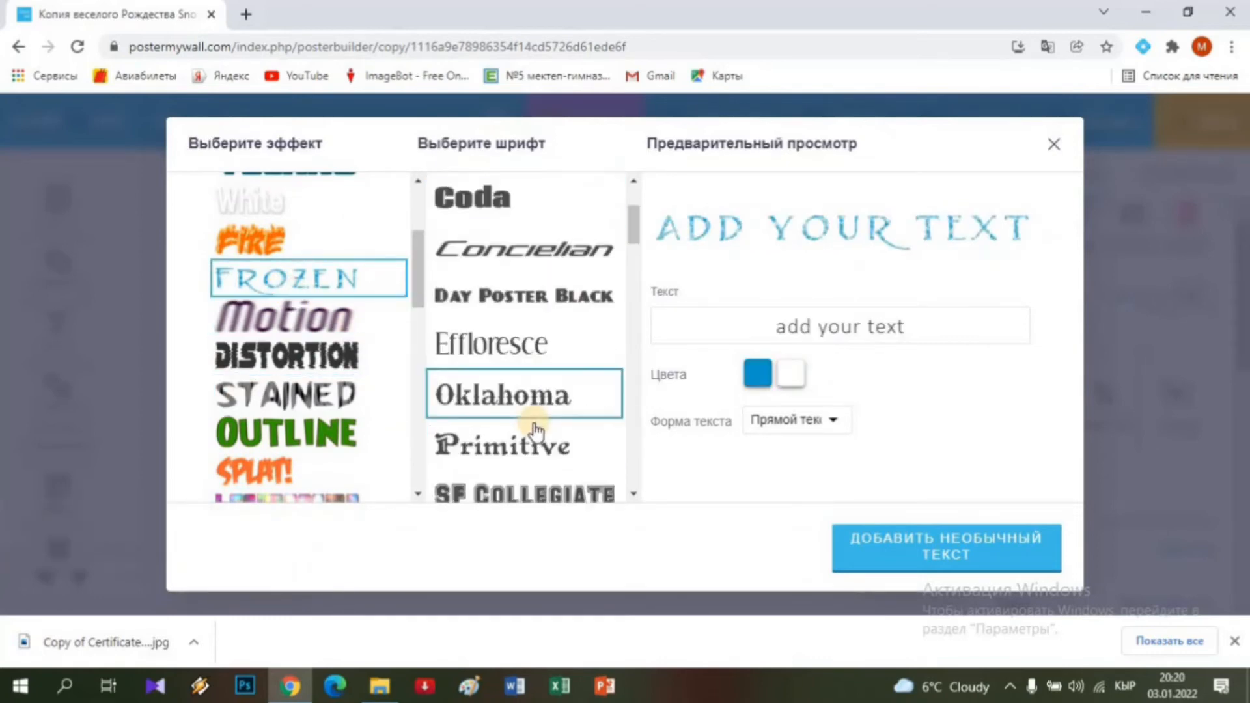
scroll(537, 431, down, 4)
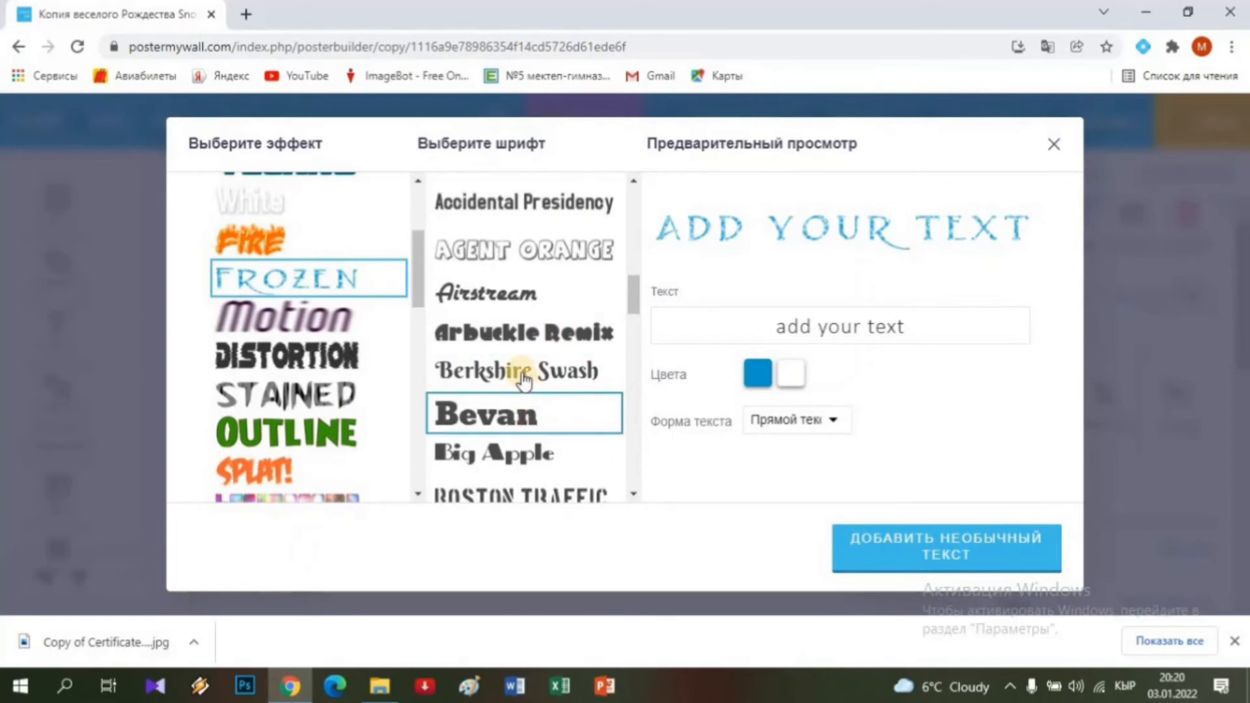
click(510, 291)
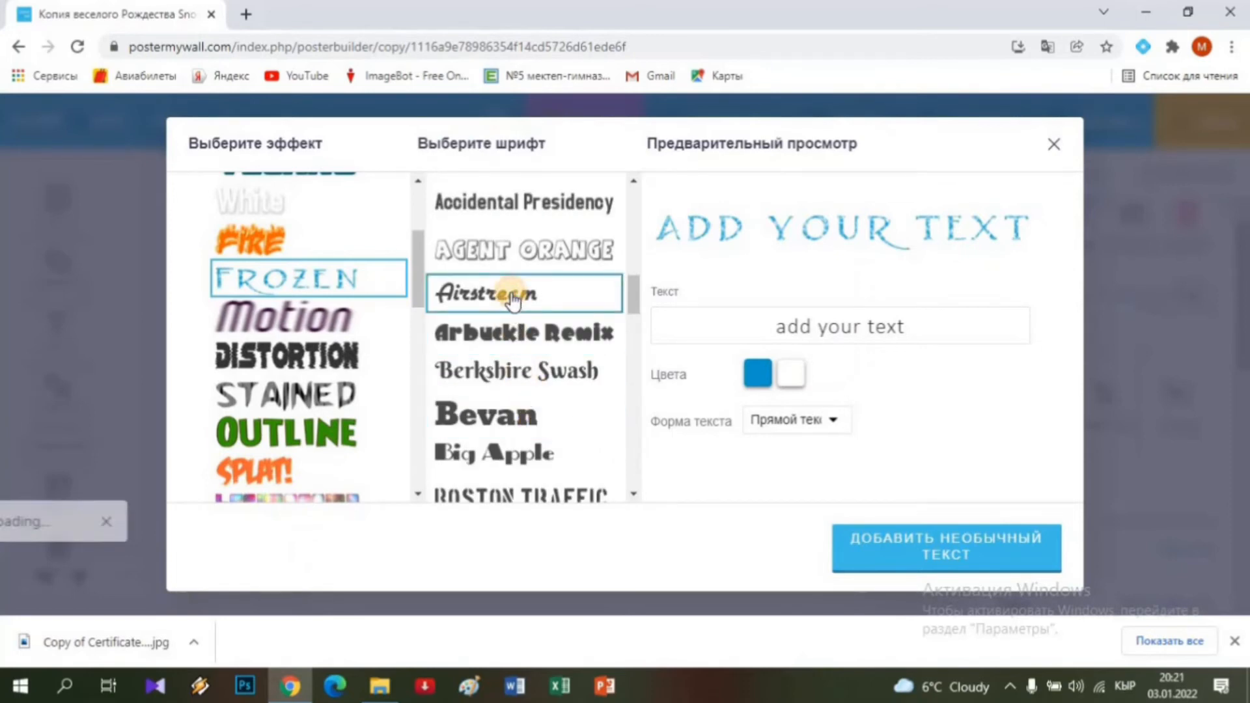
click(882, 550)
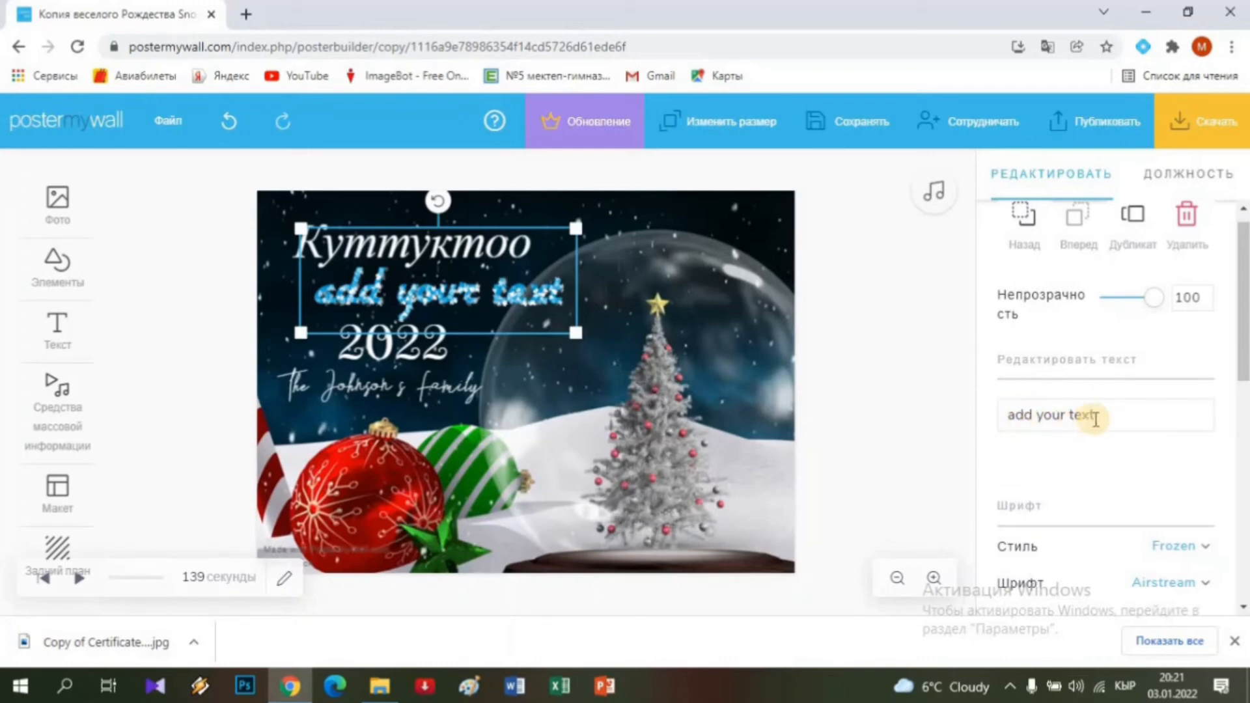
Replace the fancy text placeholder with 'жаңы жылыңыздар менен!'.
click(1099, 417)
key(BackSpace)
key(BackSpace)
key(BackSpace)
key(BackSpace)
key(BackSpace)
key(BackSpace)
key(BackSpace)
key(BackSpace)
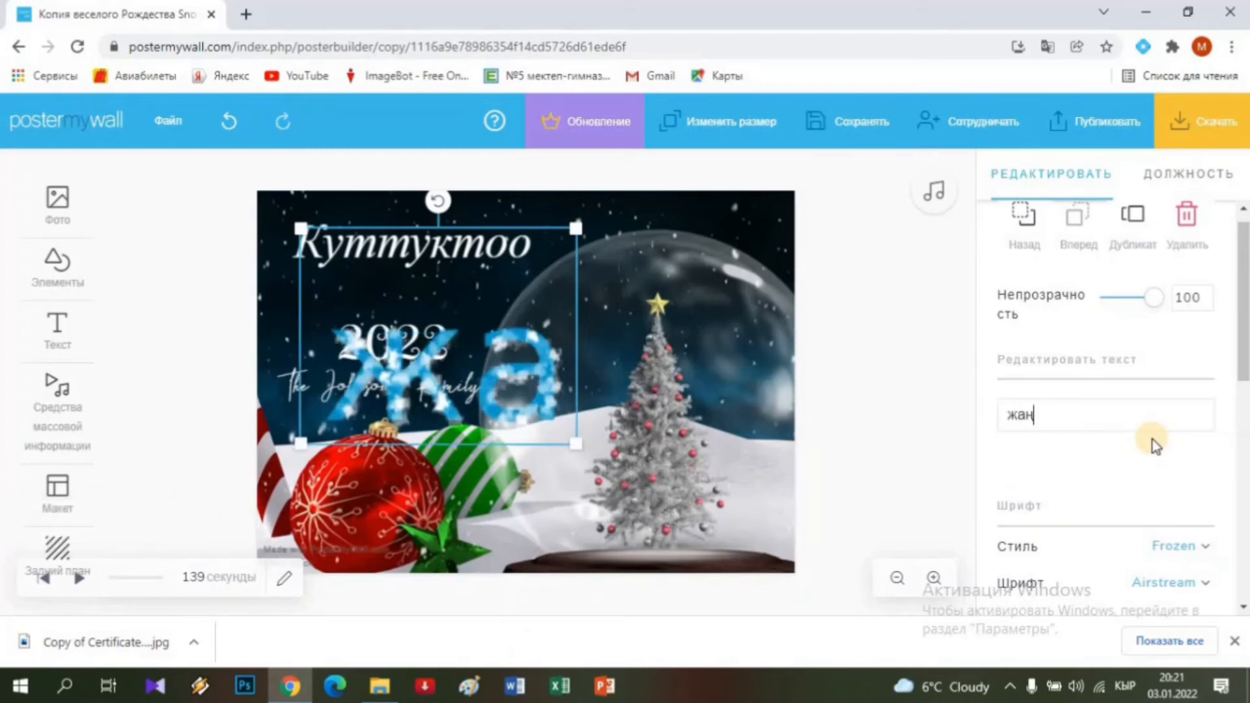
text(ы)
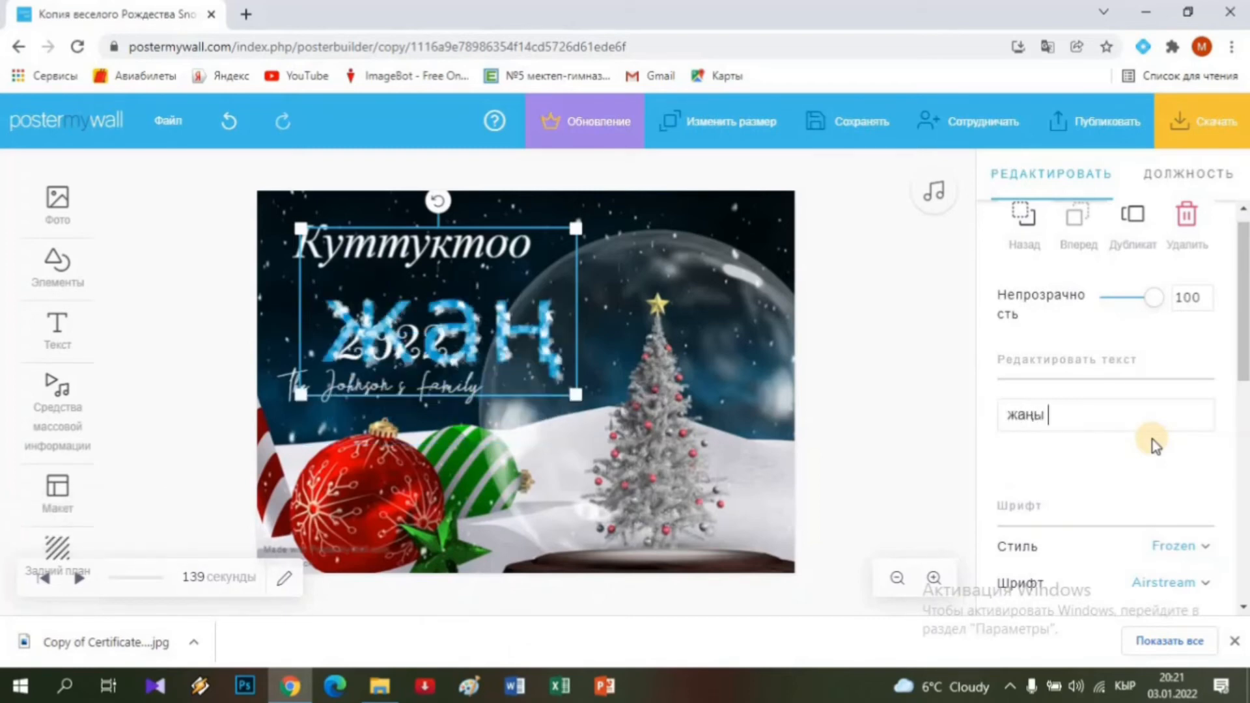
text( жылы)
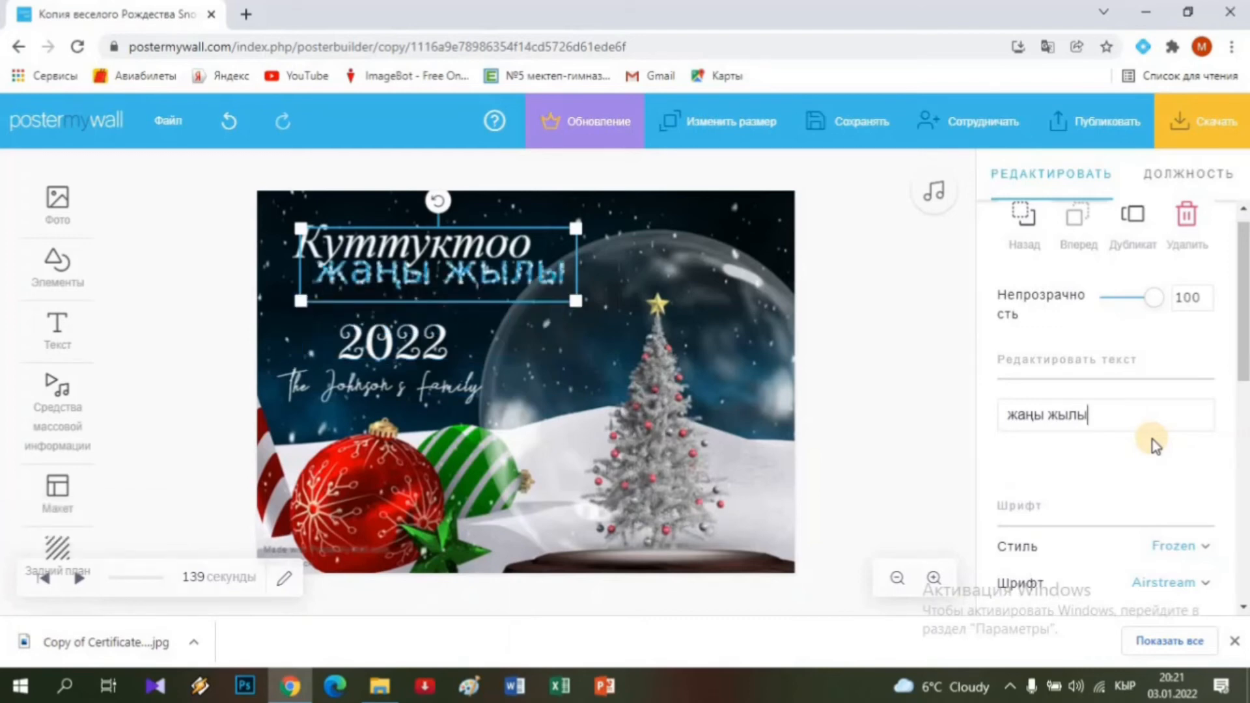
text(ң)
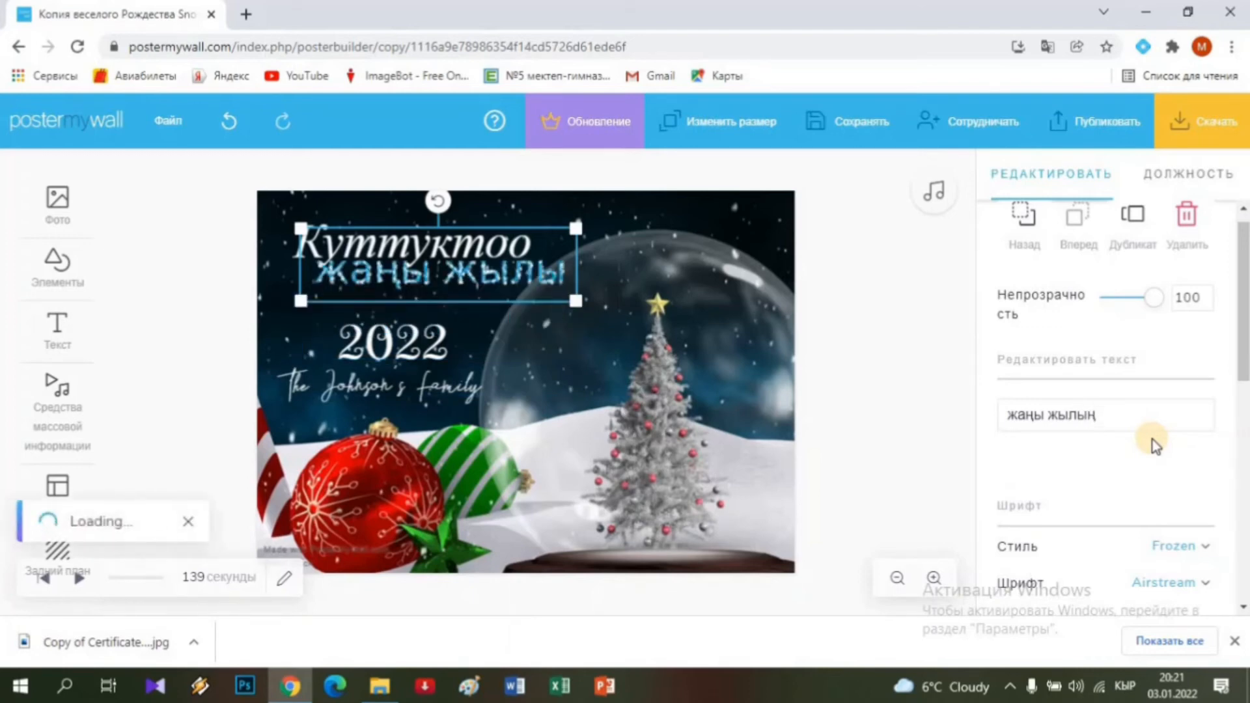
text(ыздар менен)
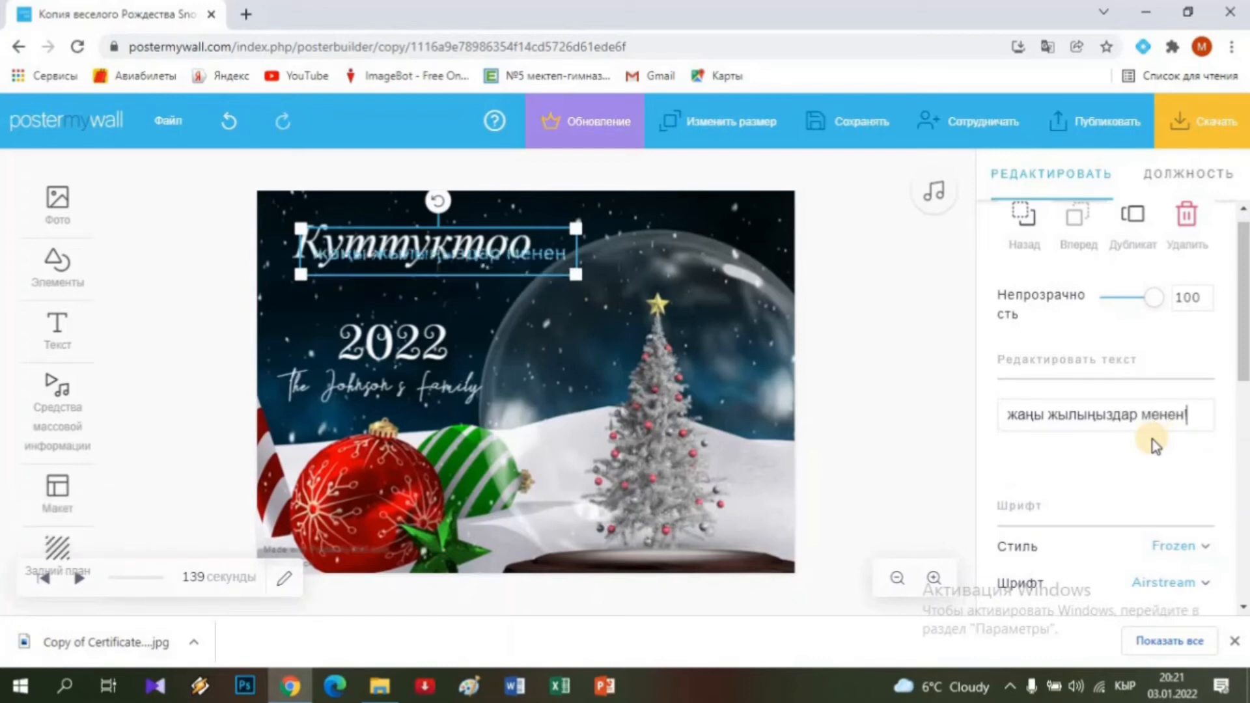
text(!)
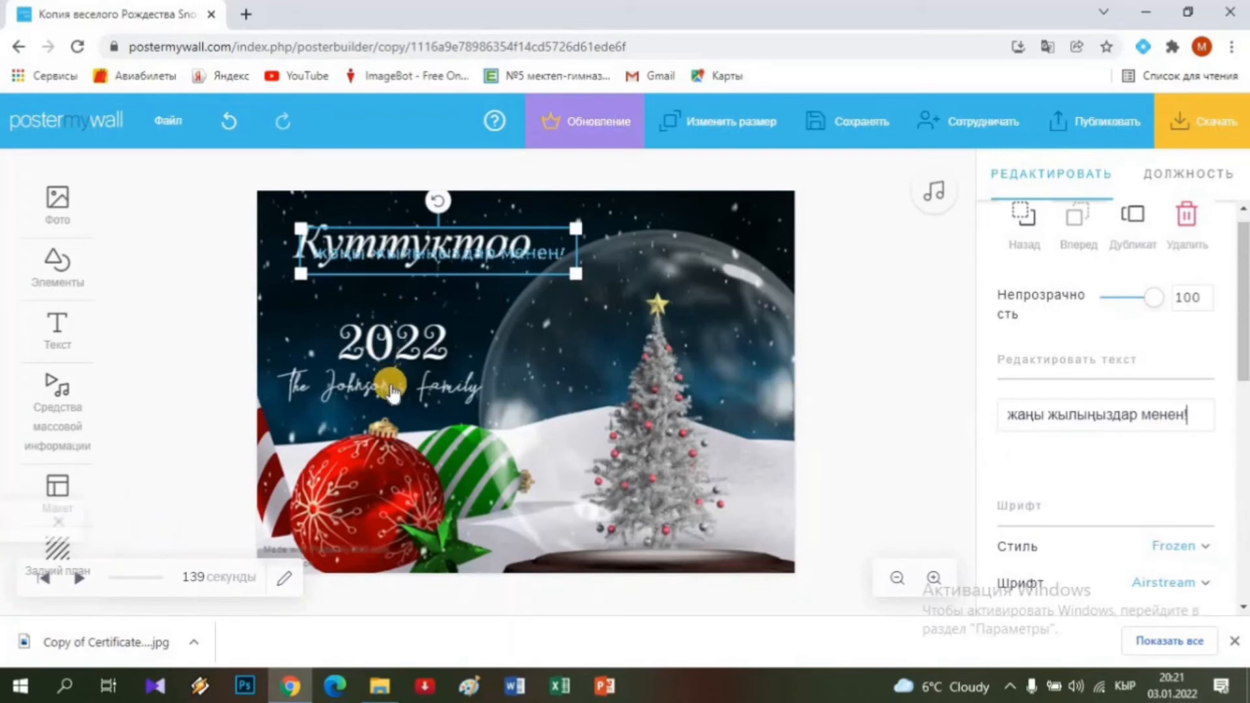
click(388, 392)
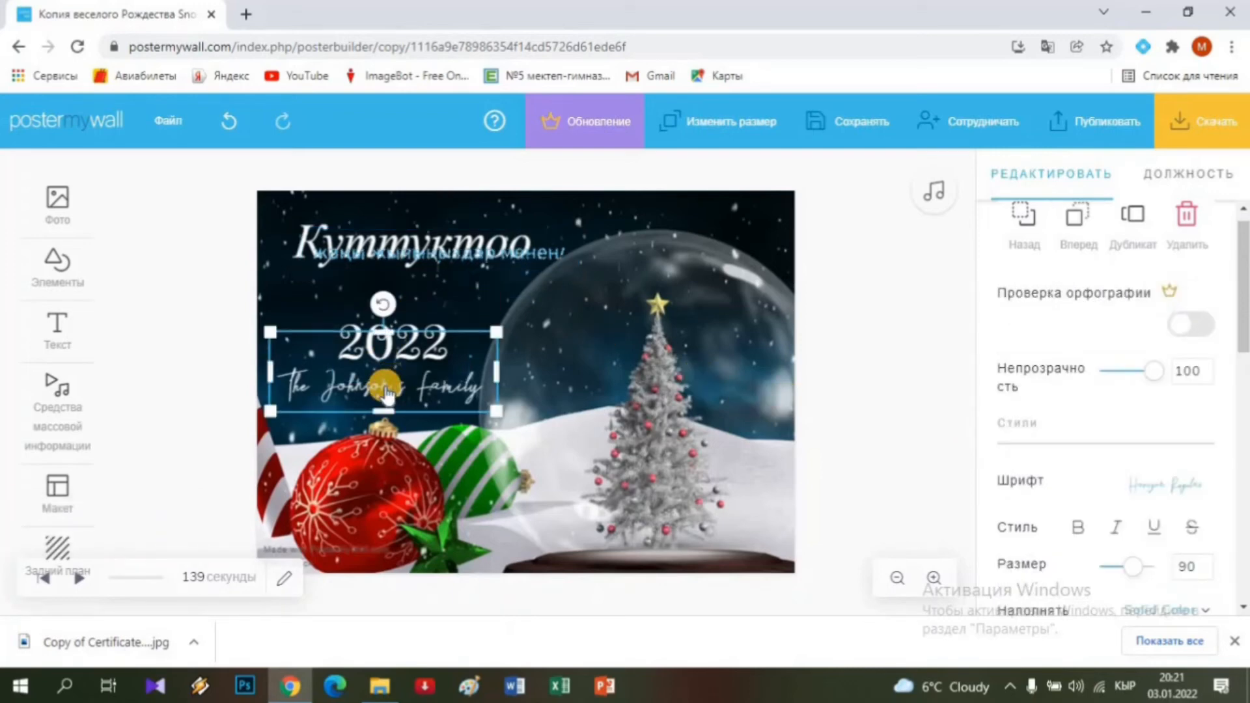
Delete the family-name line and move the 'жаңы жылыңыздар менен!' greeting just below 2022.
key(Delete)
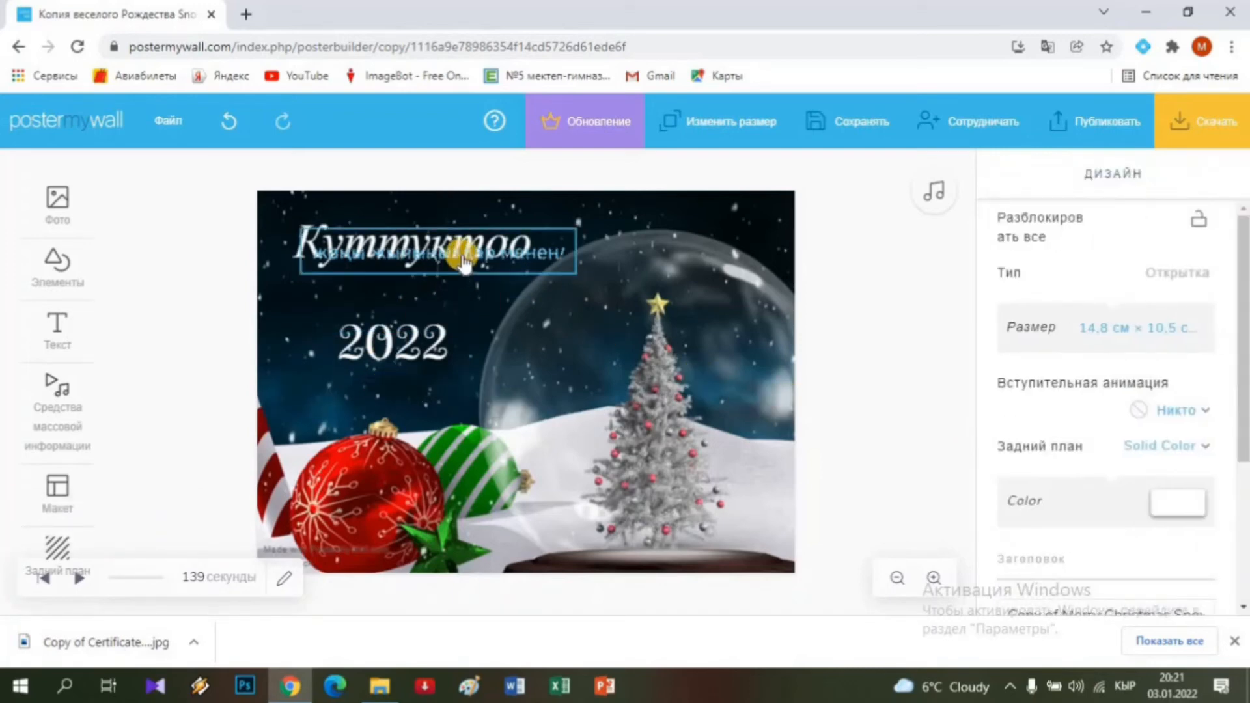
drag(452, 301, 424, 393)
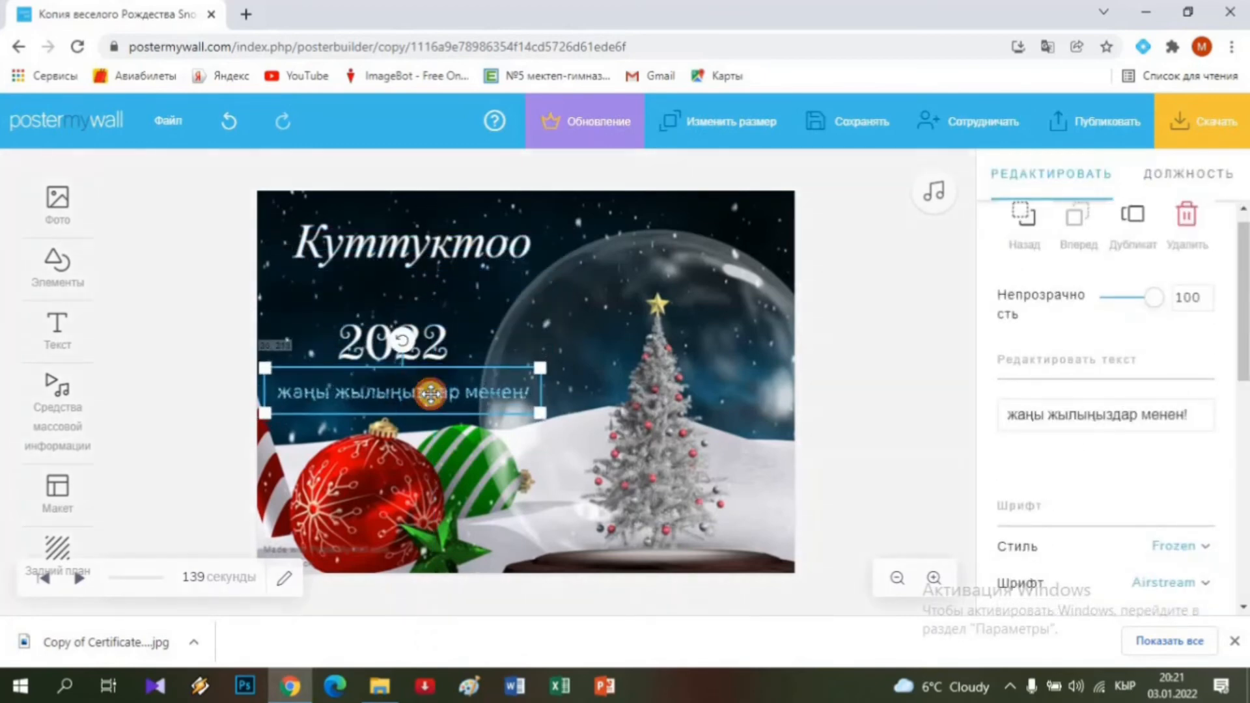
click(571, 315)
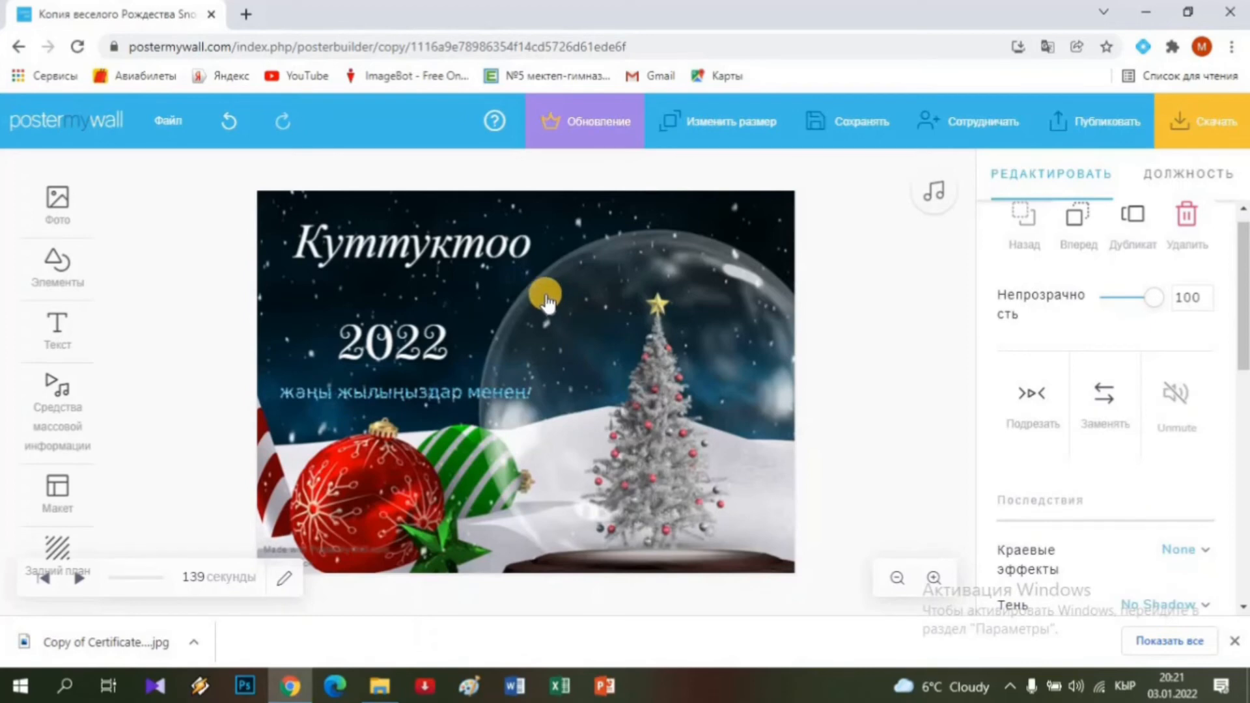
click(379, 496)
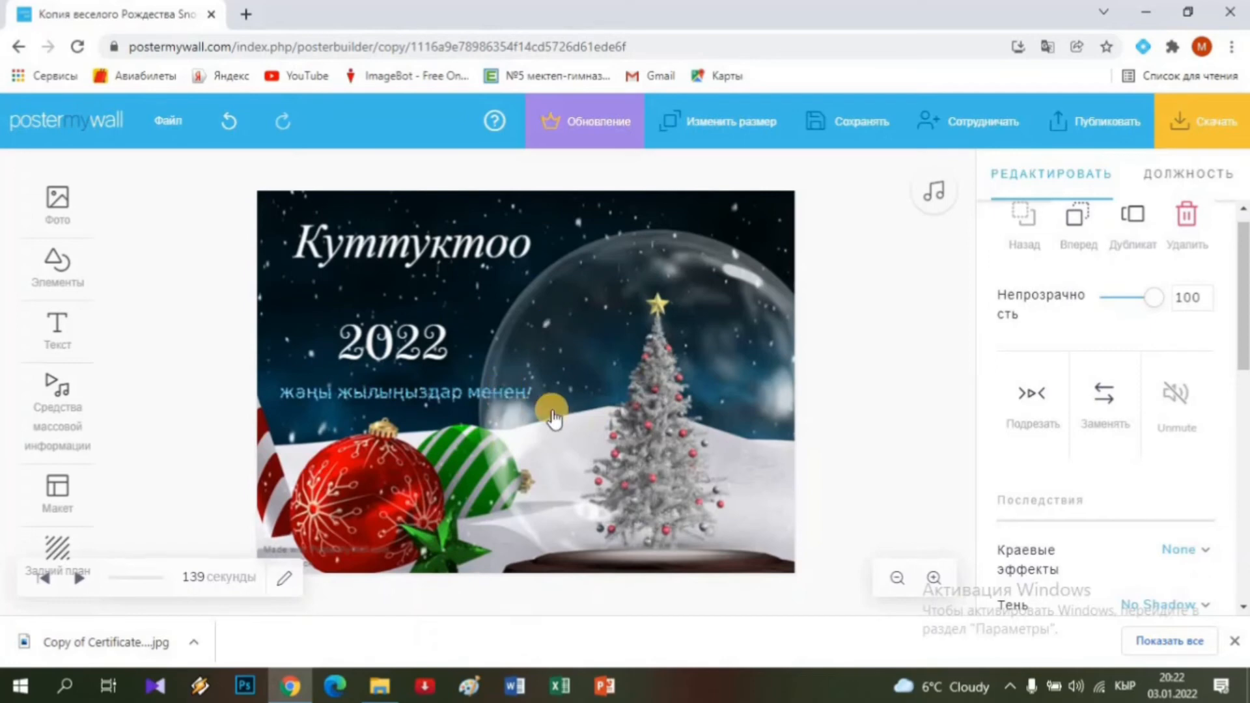
Upload antonina_gromova-pesnya_snegurochki from Downloads as the postcard's music track.
click(68, 413)
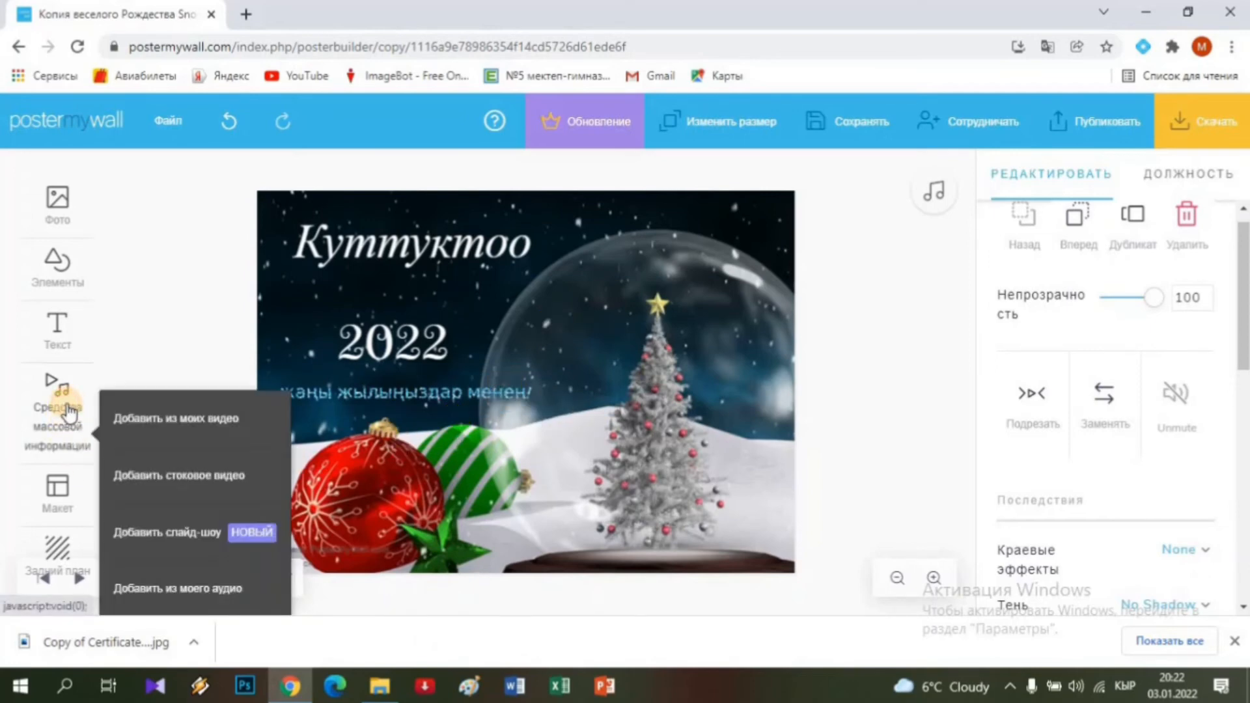
click(183, 589)
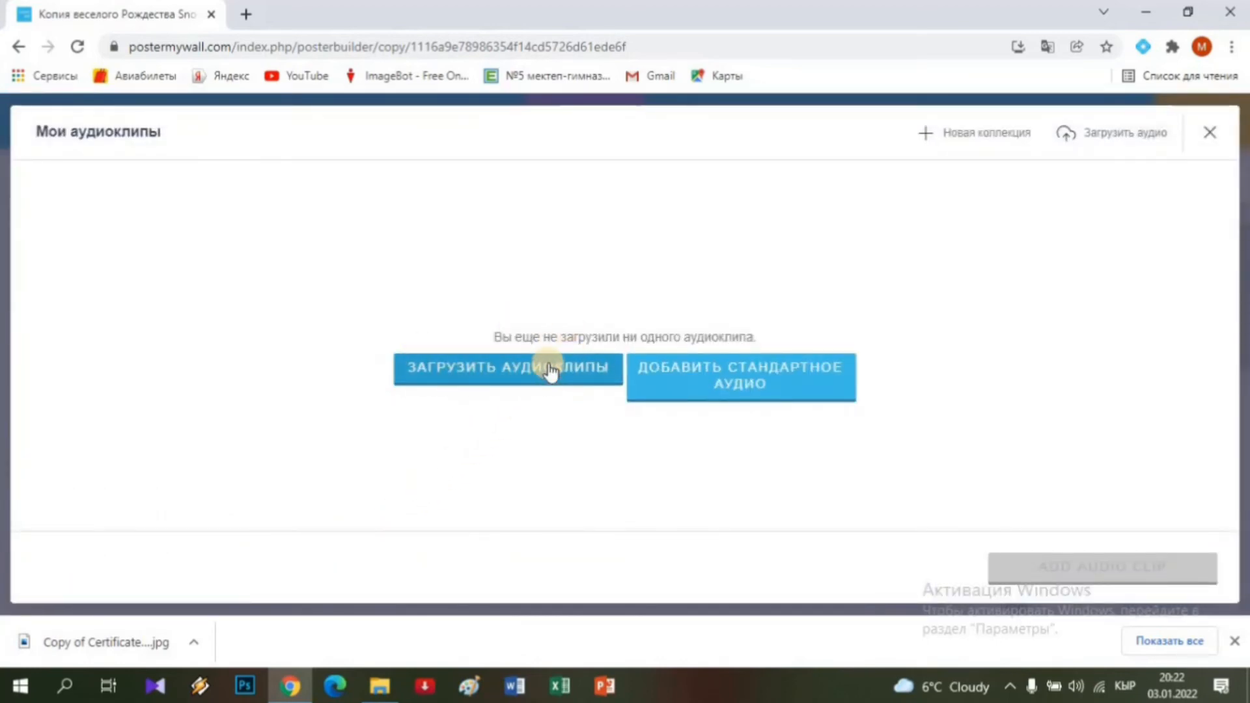
click(504, 371)
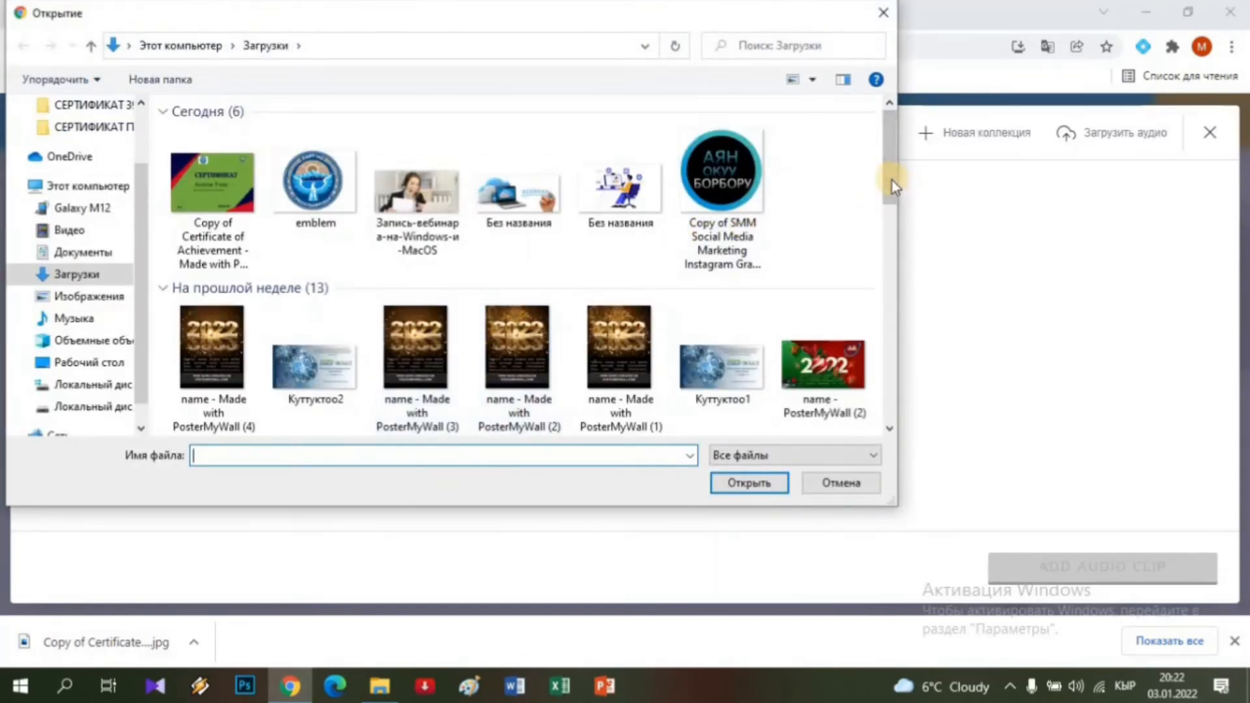
drag(889, 197, 888, 238)
click(623, 313)
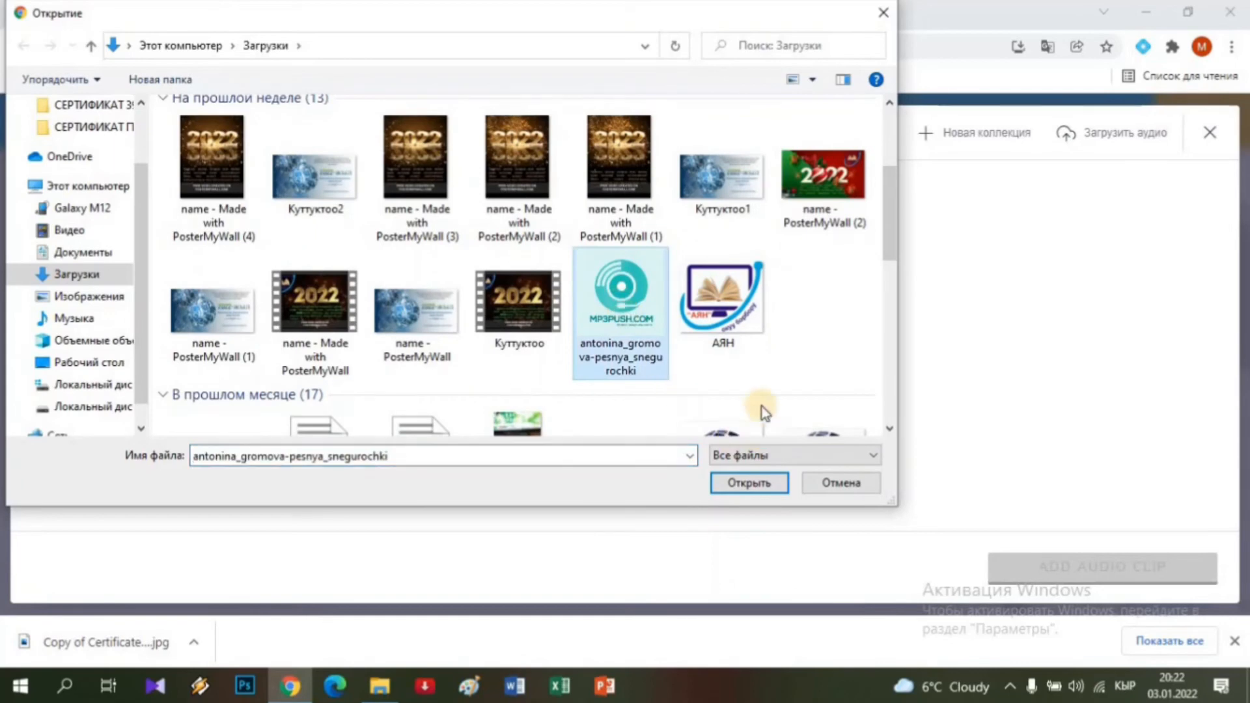
click(756, 490)
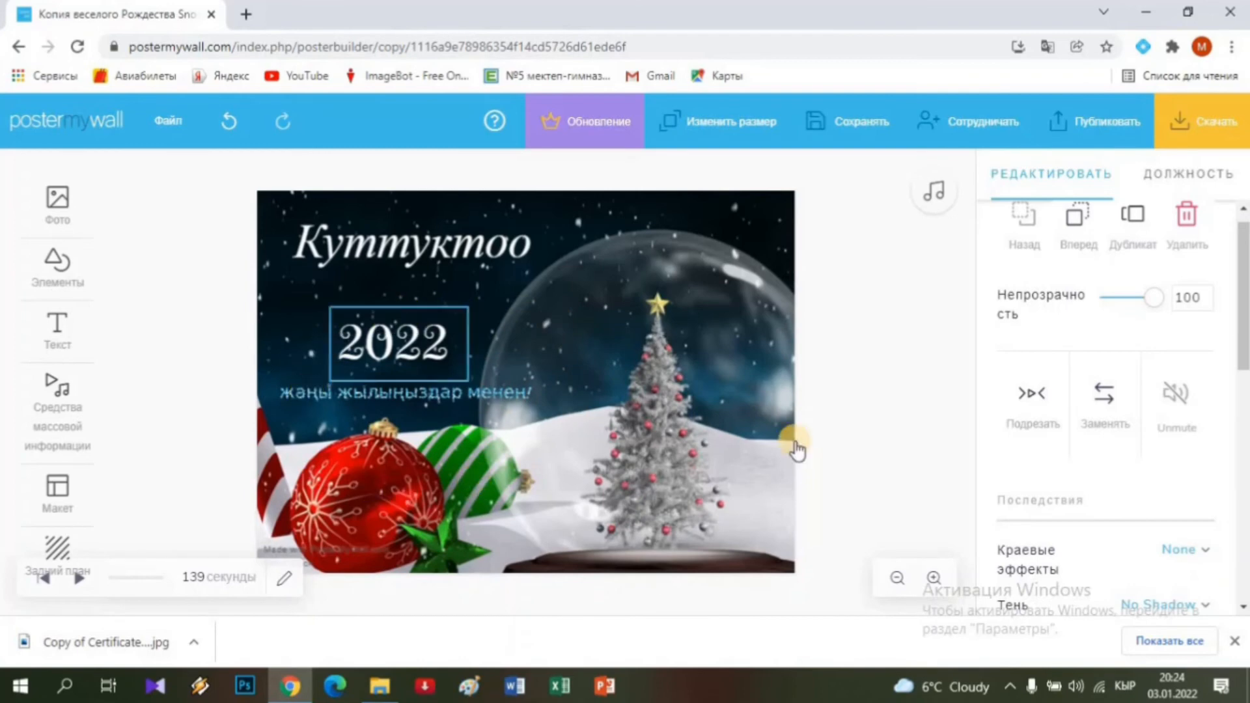
Download the postcard as a free Basic Video MP4 file.
click(1215, 130)
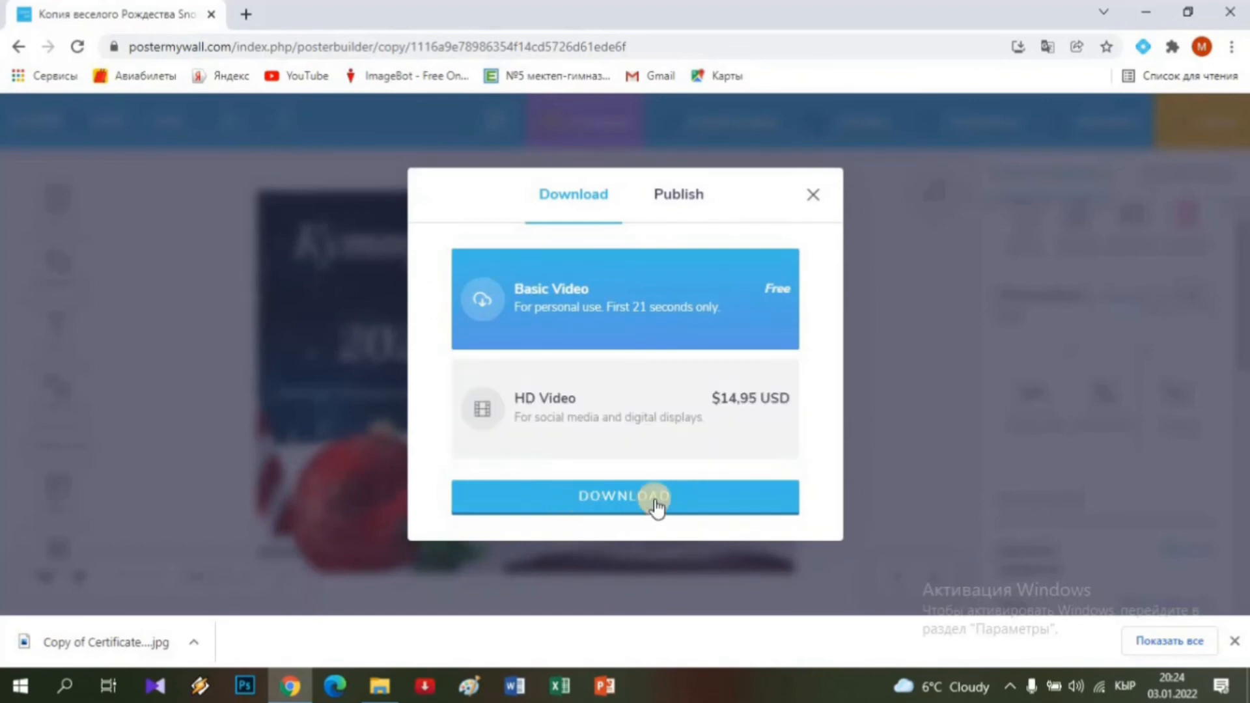
click(648, 498)
click(639, 500)
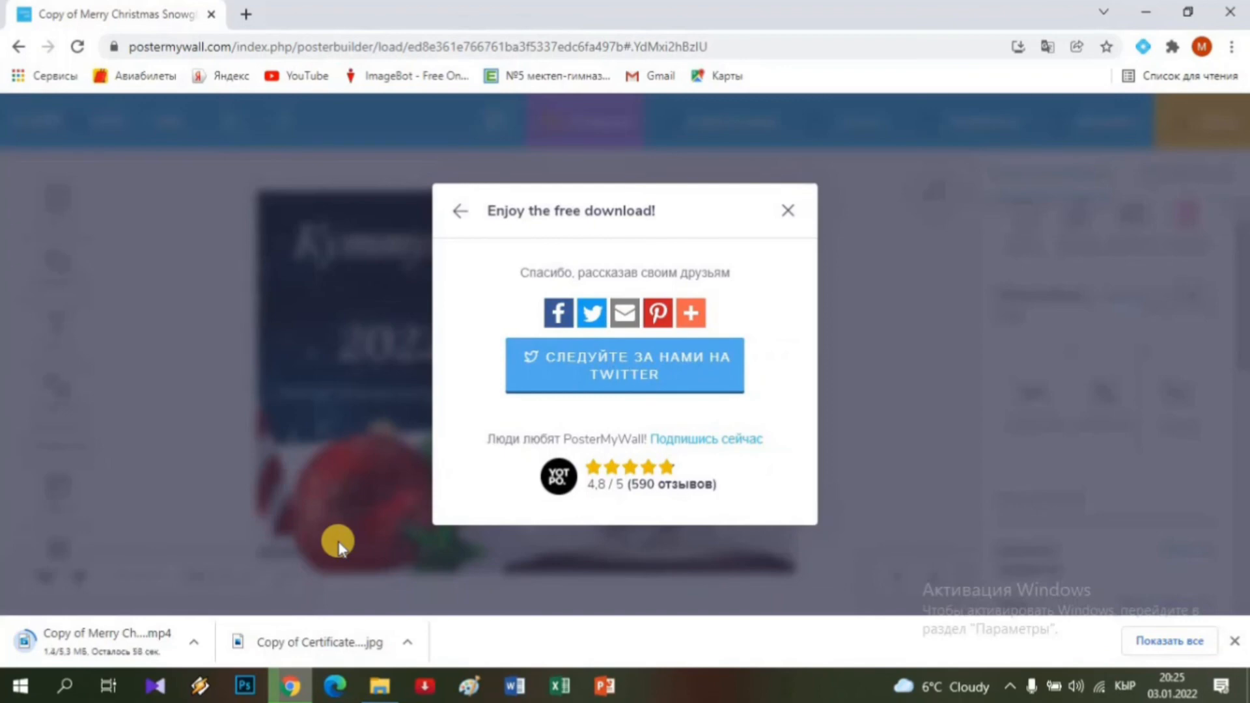
Close the 'Enjoy the free download!' message.
click(786, 214)
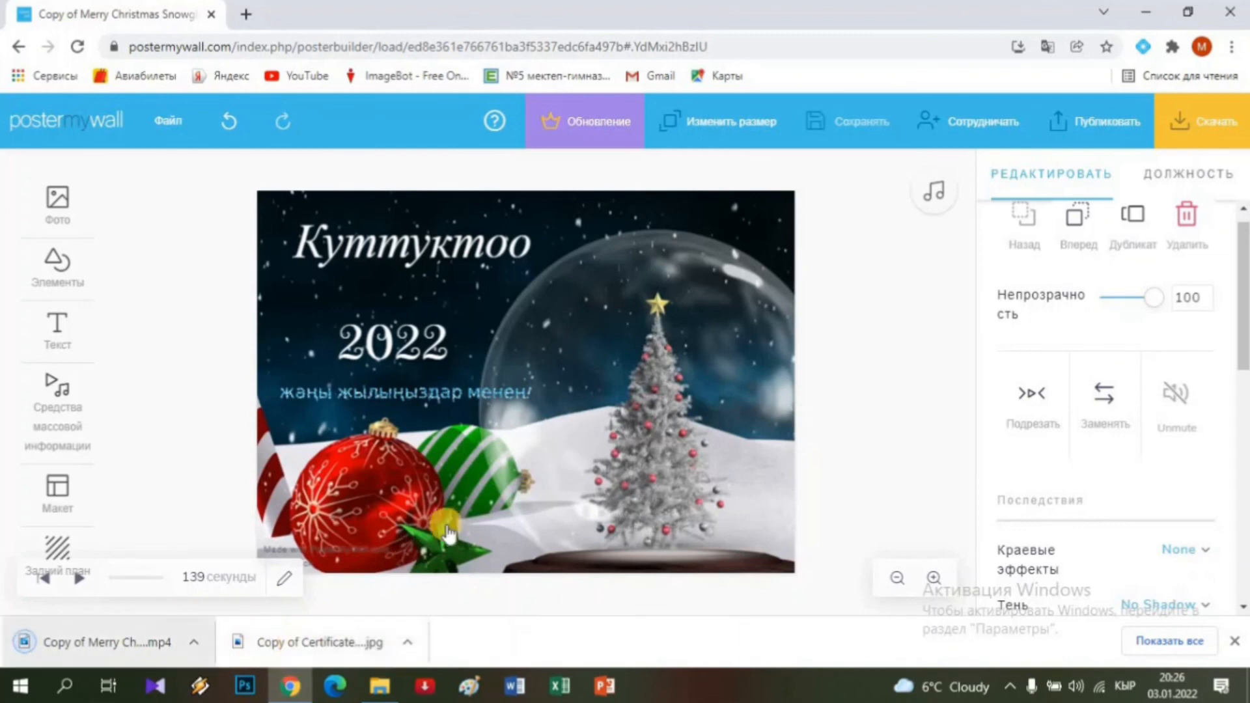
Find the downloaded 'Copy of Merry Christmas' MP4 in Загрузки and play it.
click(377, 689)
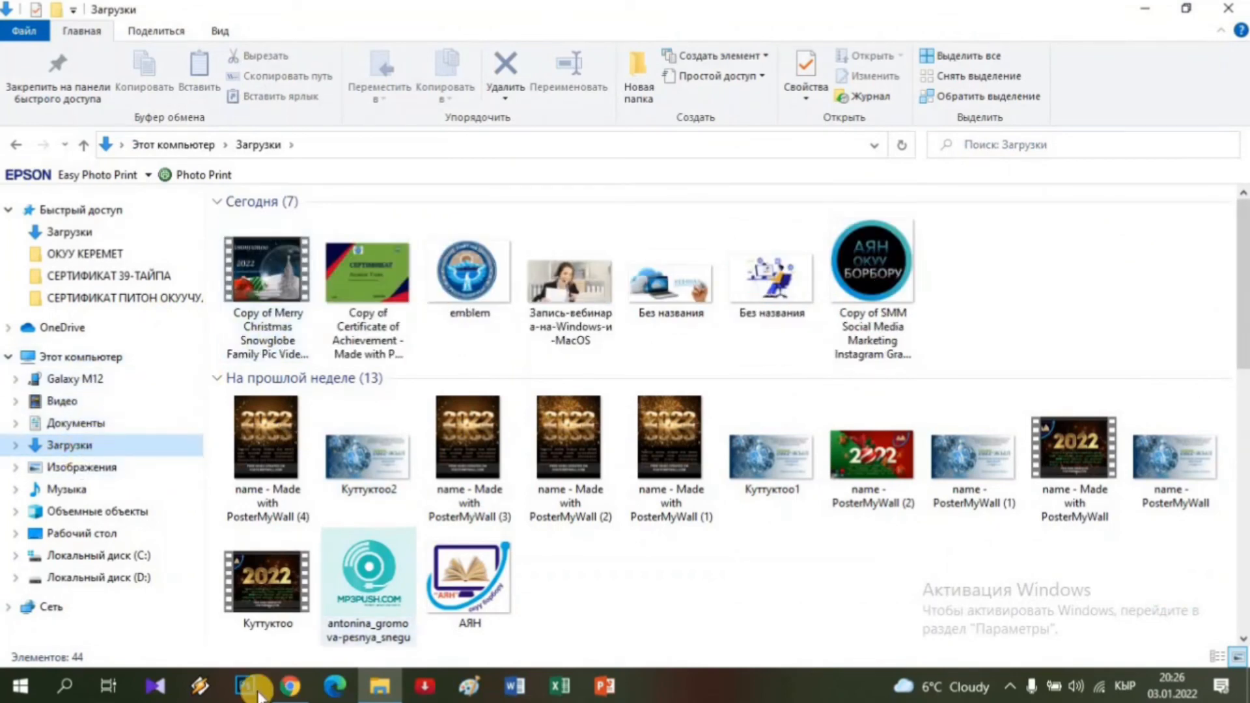
click(291, 686)
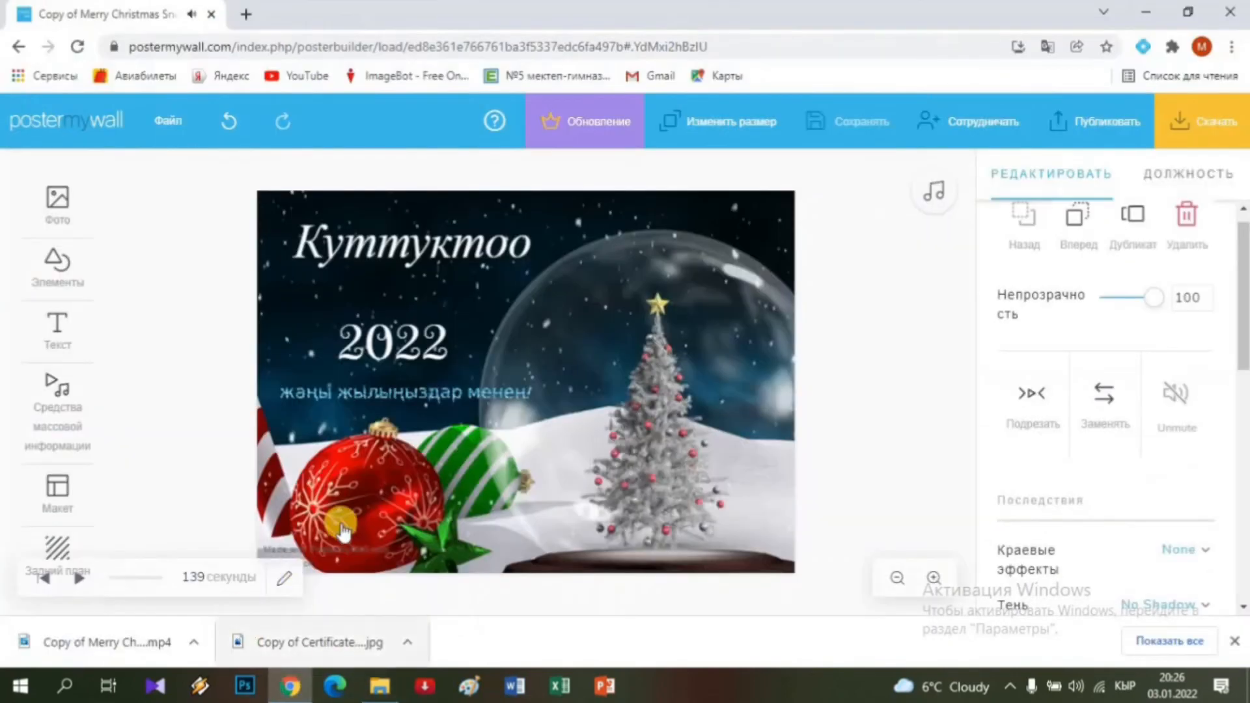
click(379, 686)
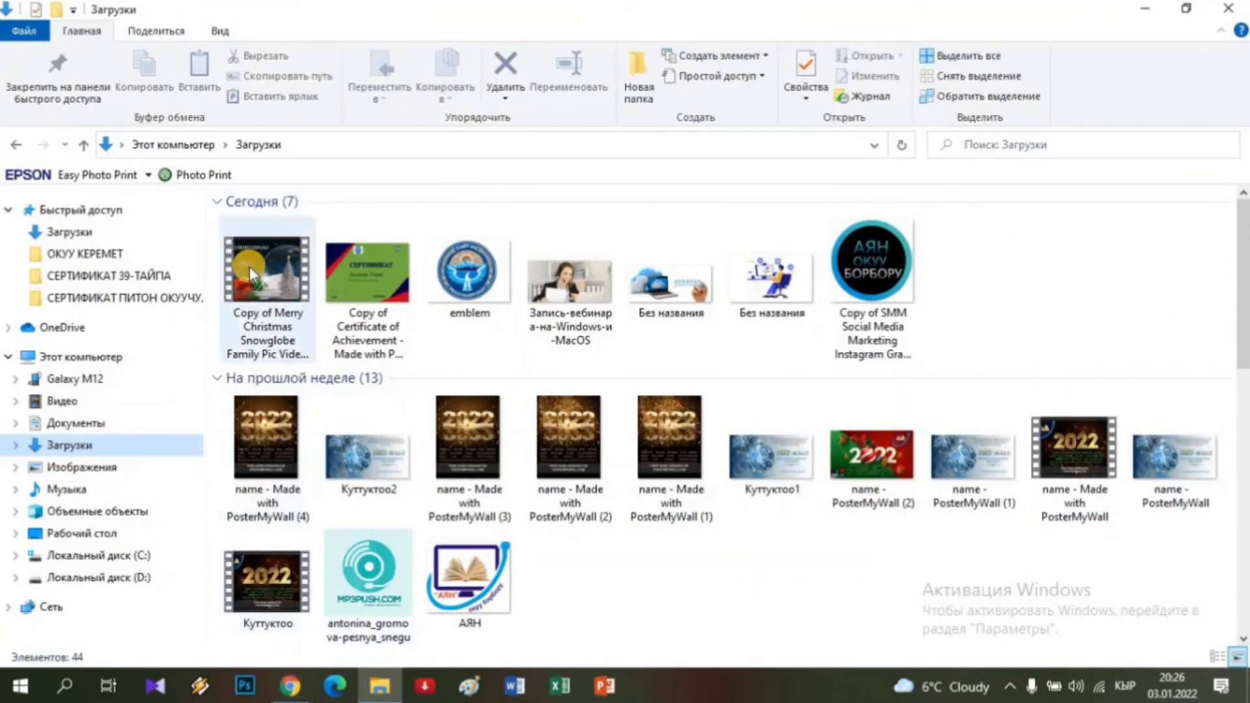
click(349, 263)
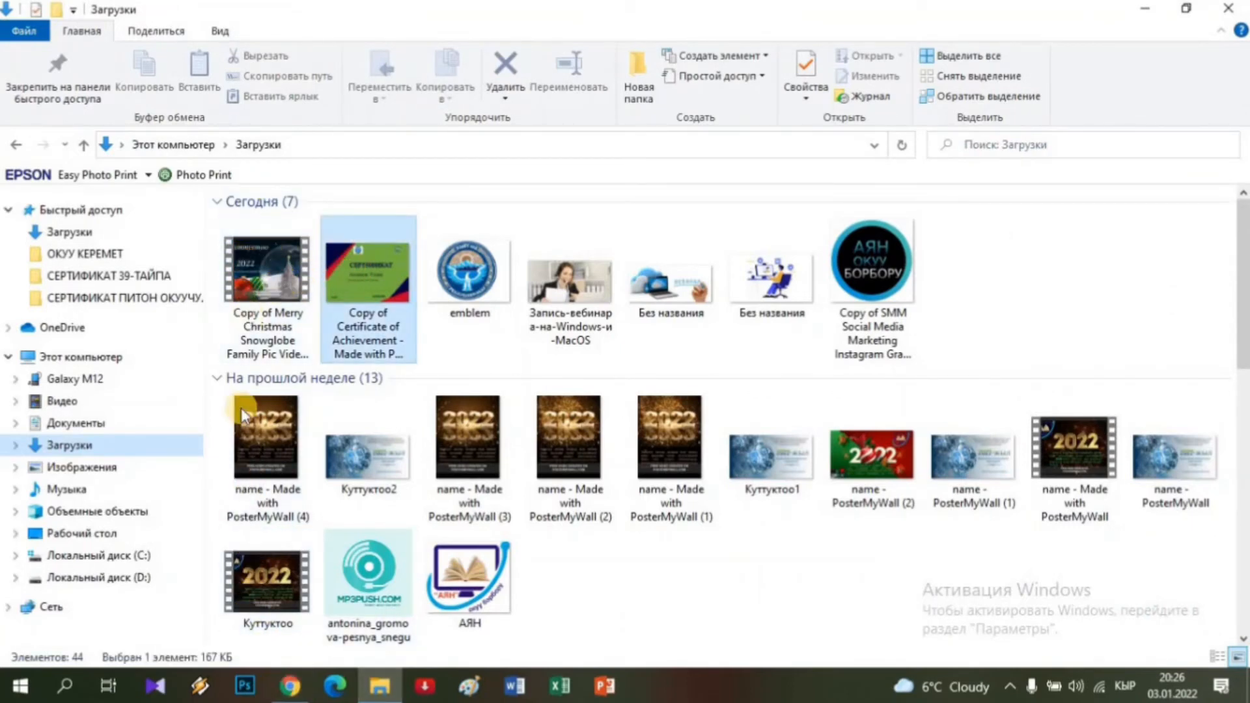
click(281, 683)
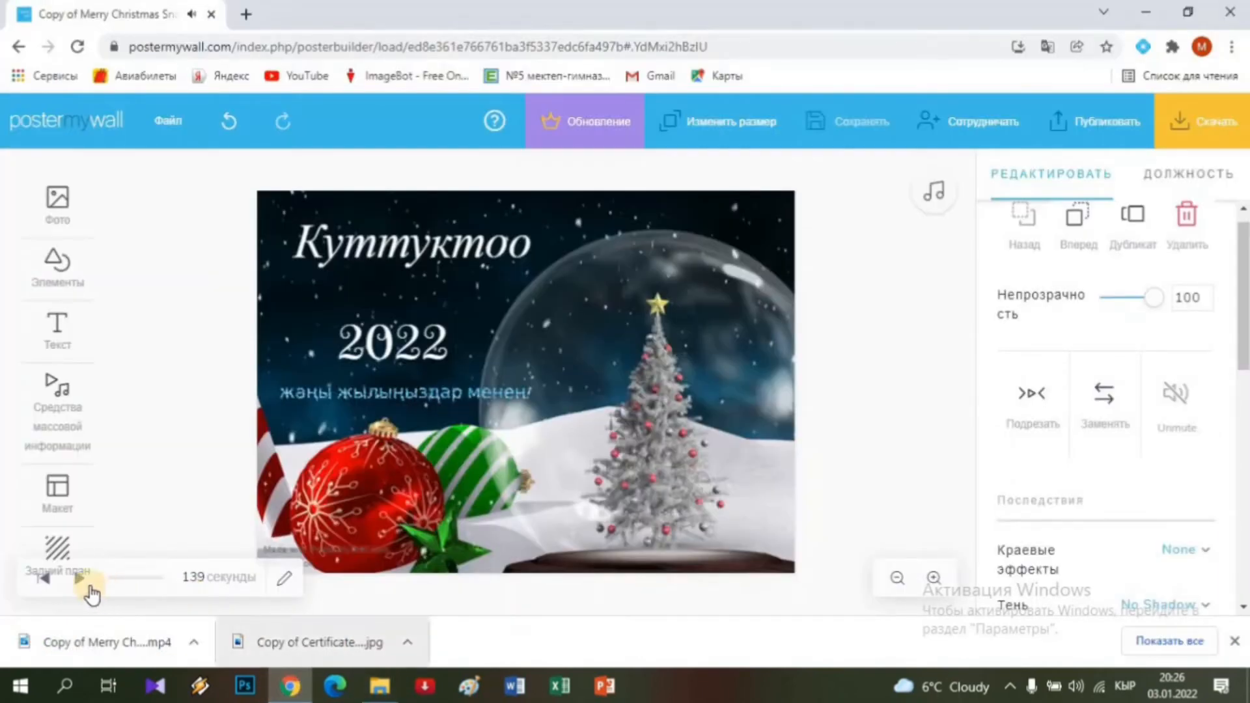
click(132, 579)
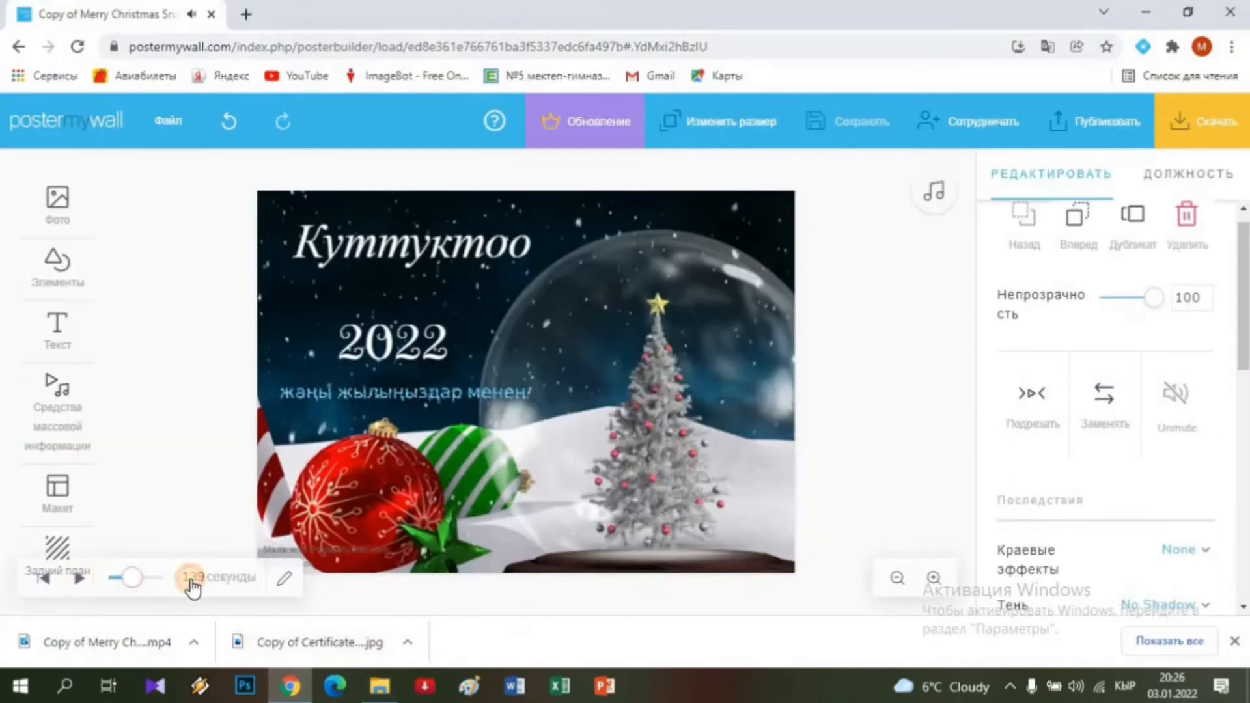
click(380, 684)
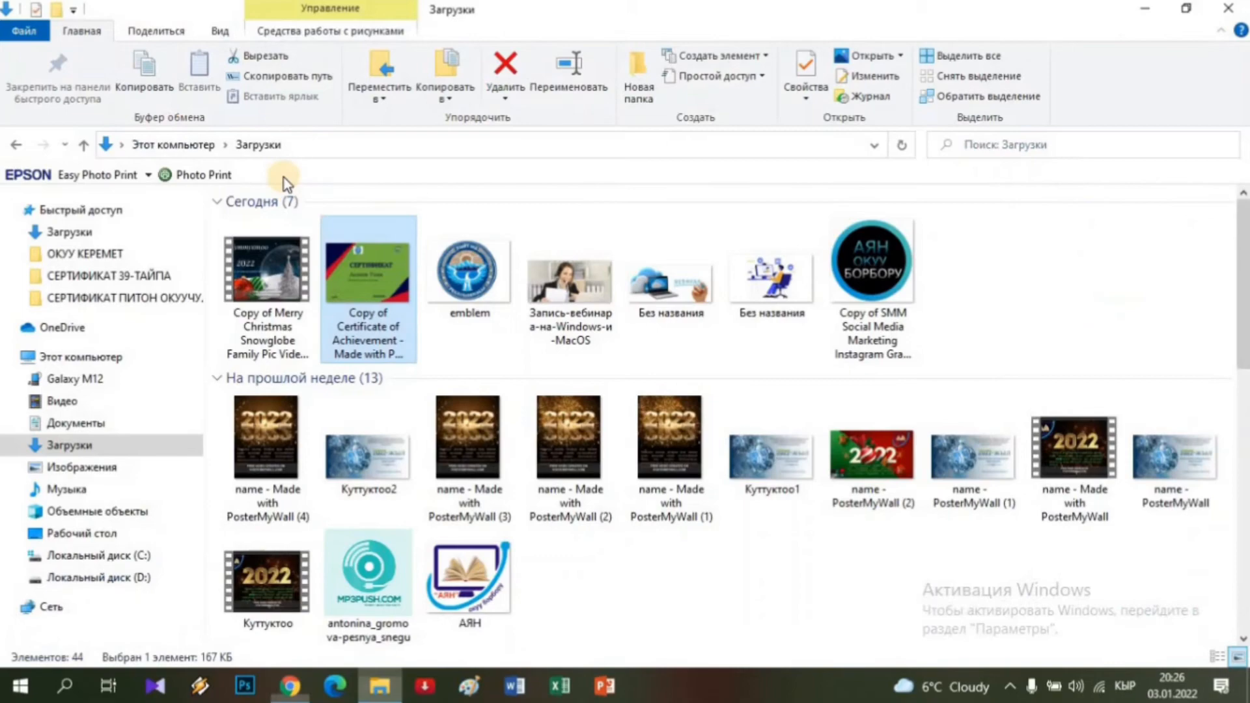
click(257, 268)
double_click(258, 268)
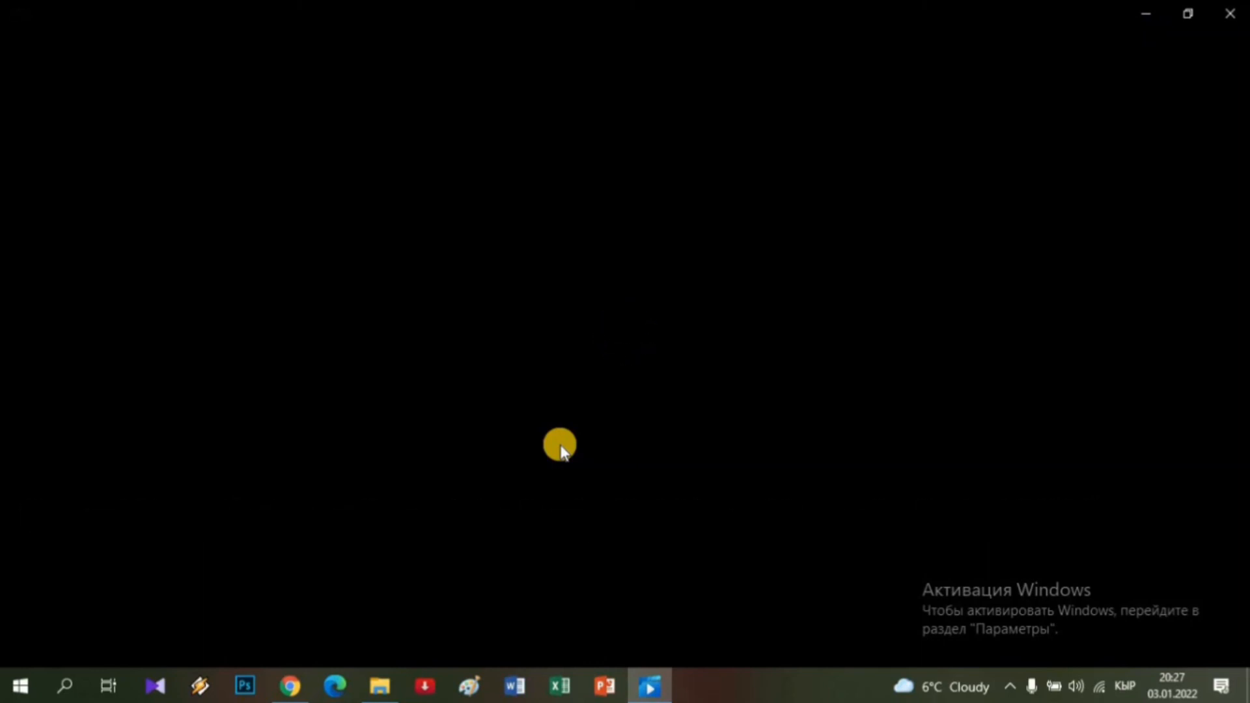
Watch the 21-second snow-globe video full screen, then close Movies & TV.
double_click(561, 446)
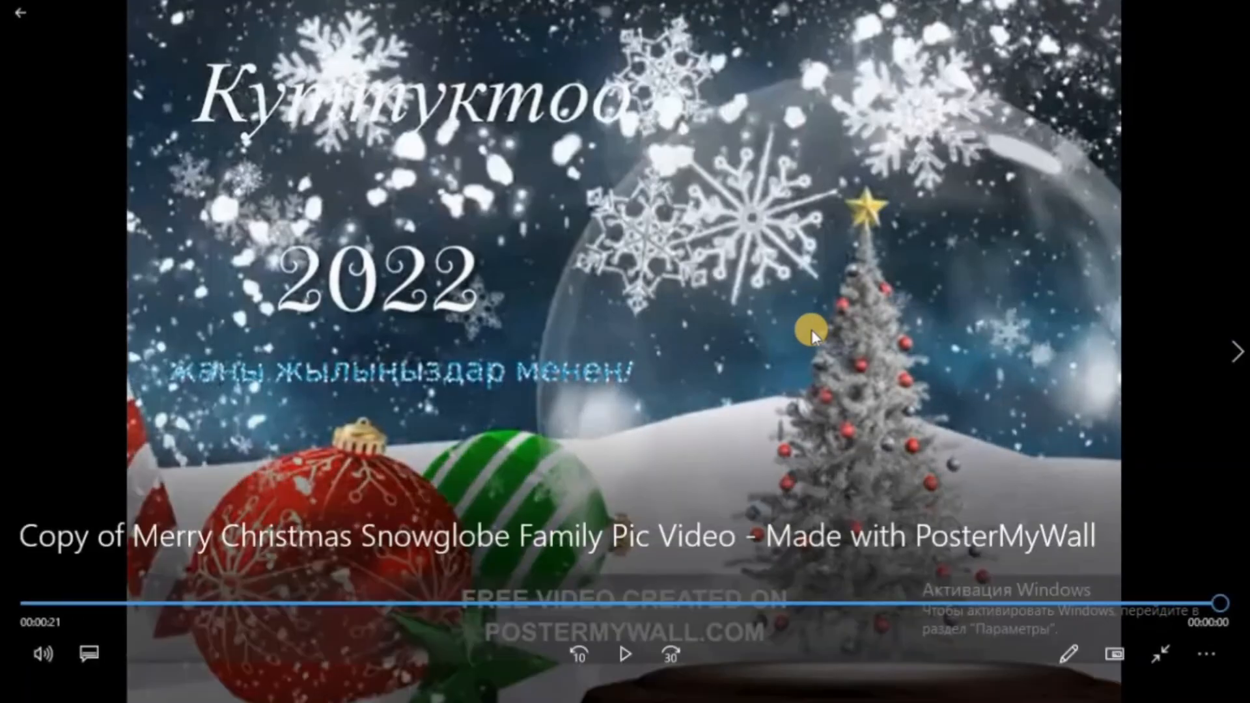
click(1235, 9)
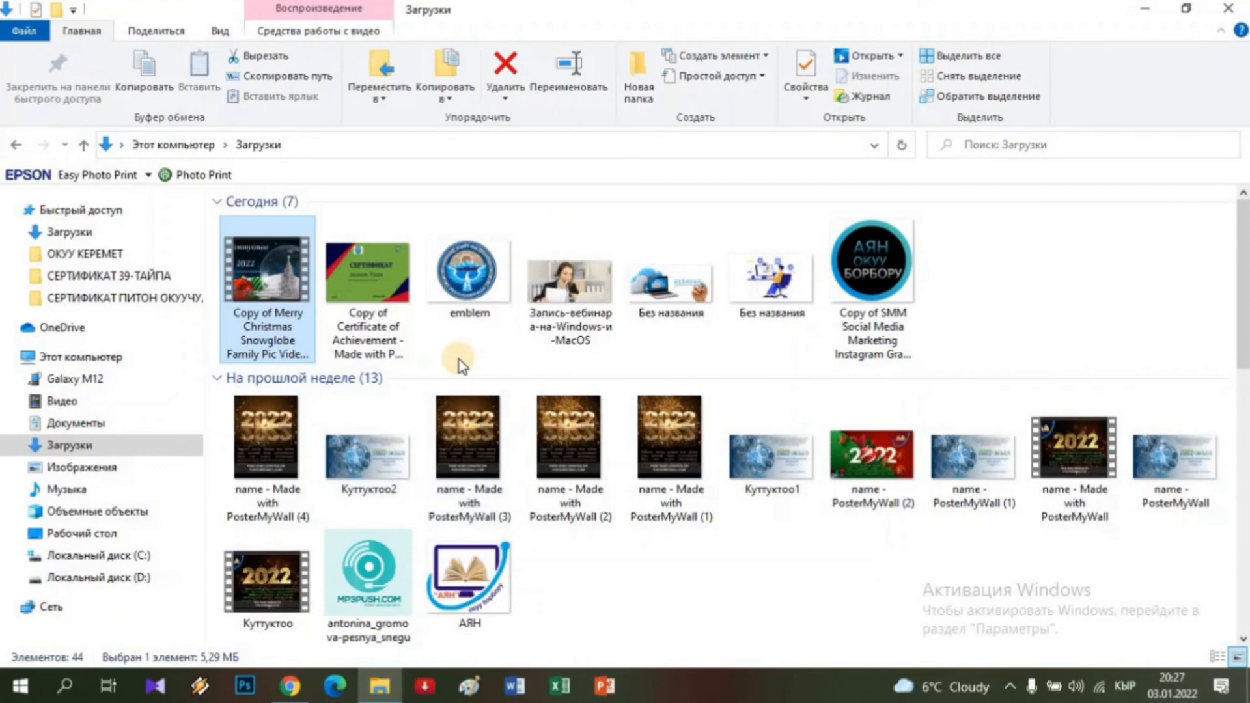
Return to the postcard editor in Chrome and head to My Designs via the logo.
click(290, 685)
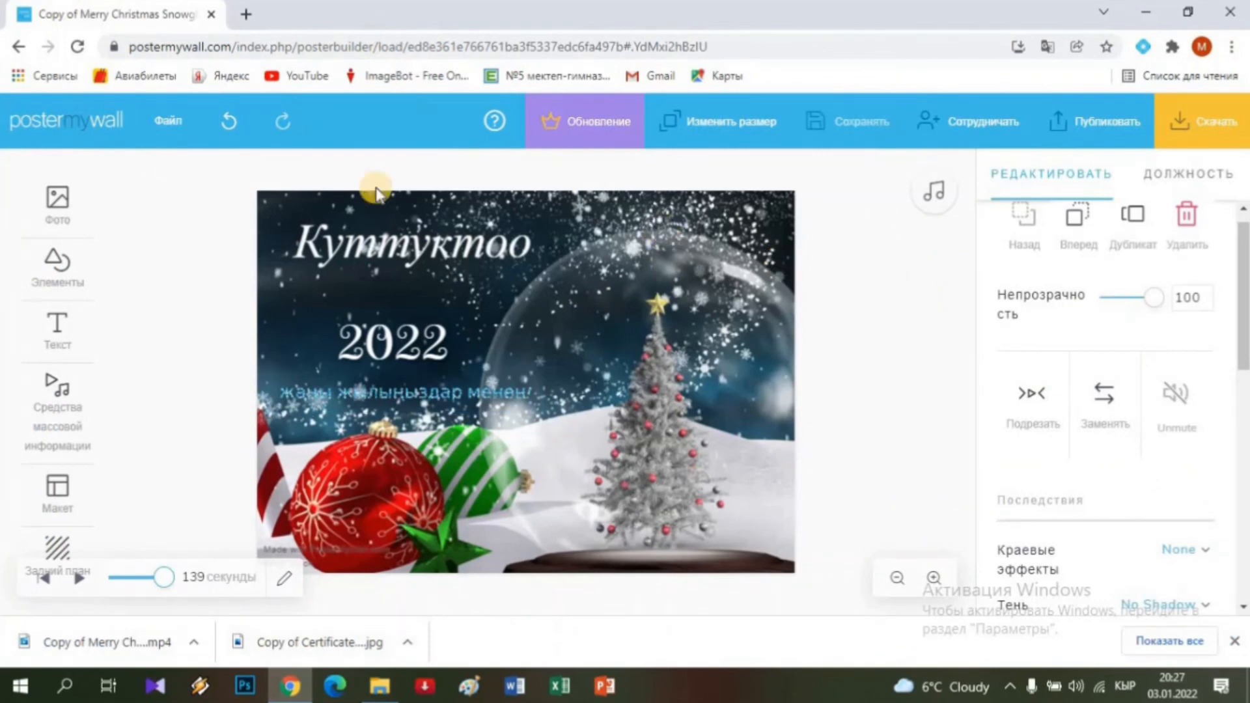
click(60, 125)
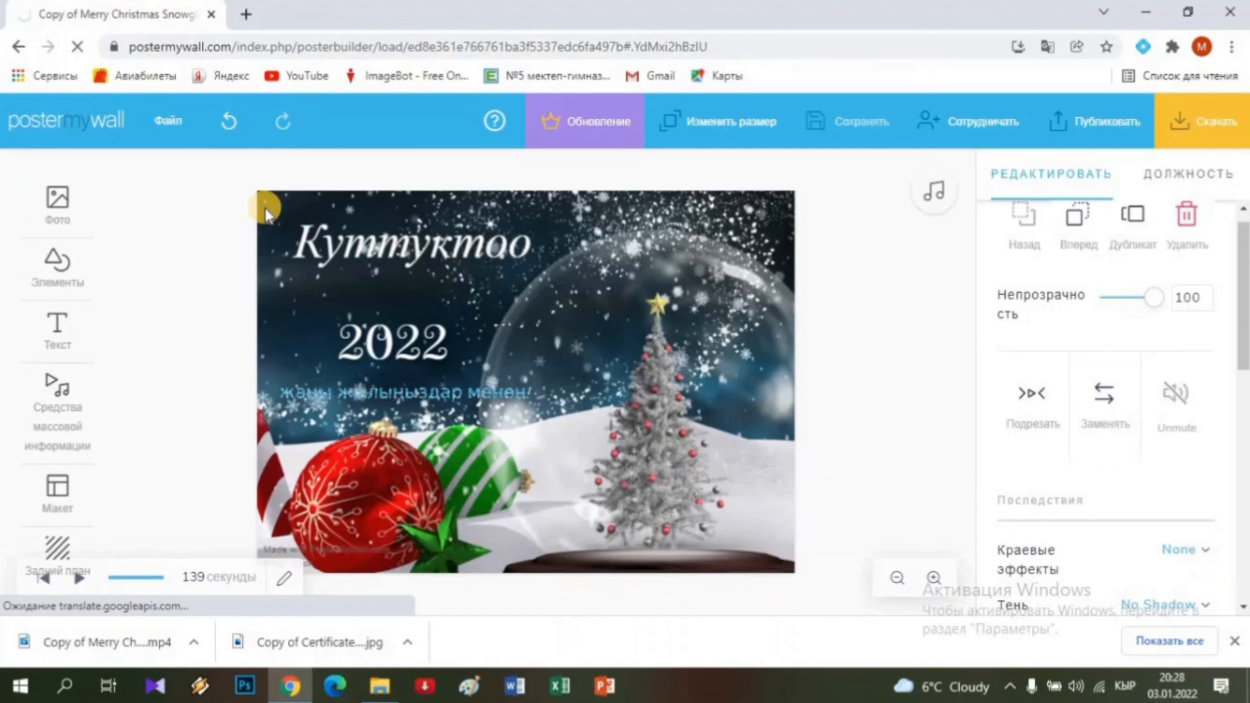
Load My Designs, retry the Russian translation, and dismiss the Google Translate popup.
click(55, 124)
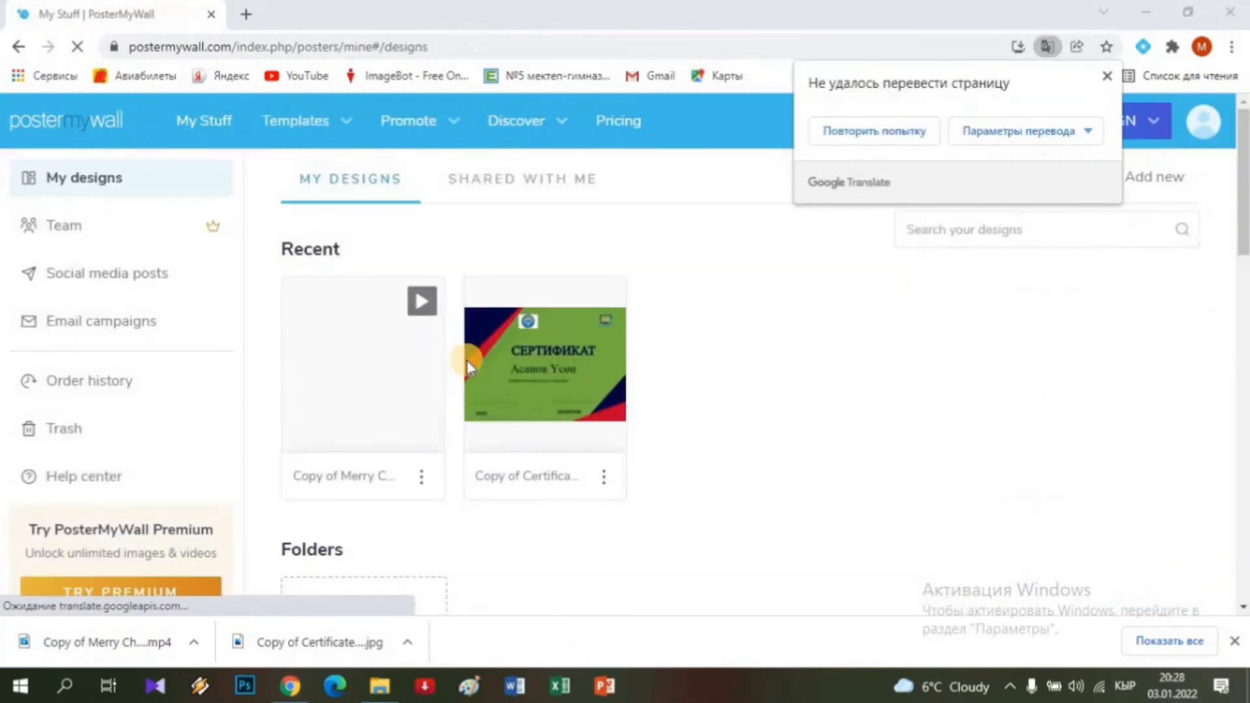
click(901, 130)
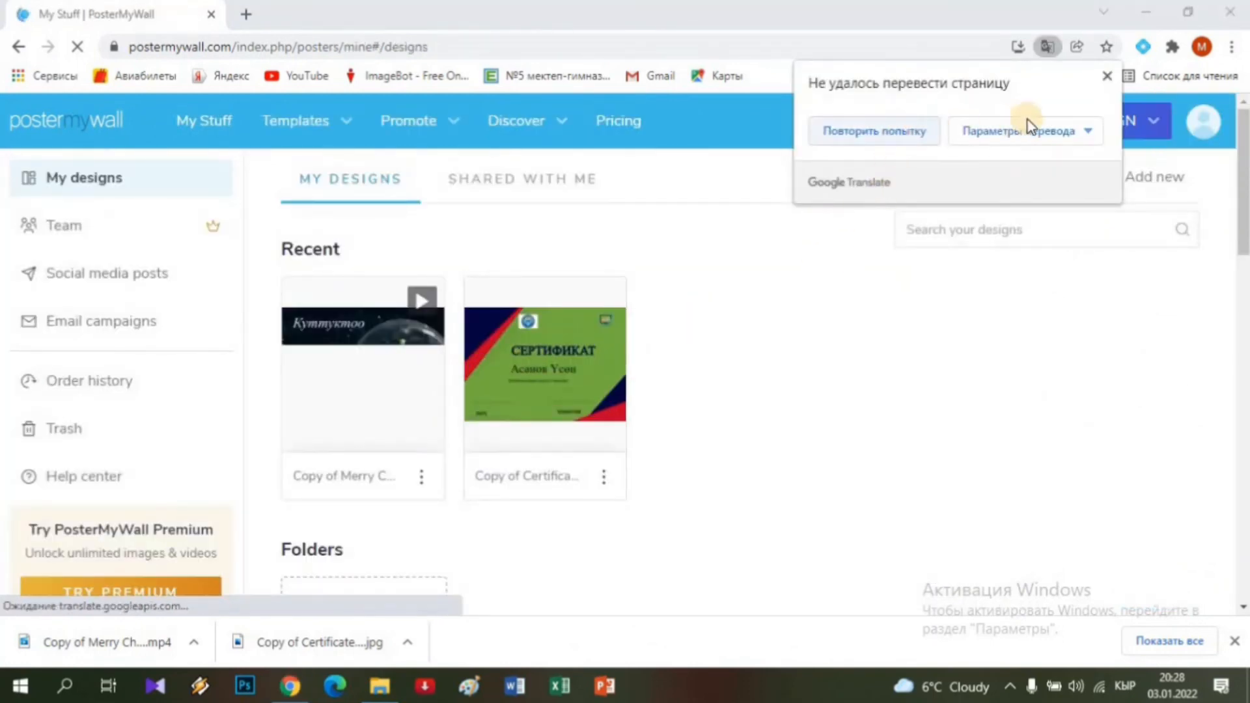
click(1106, 77)
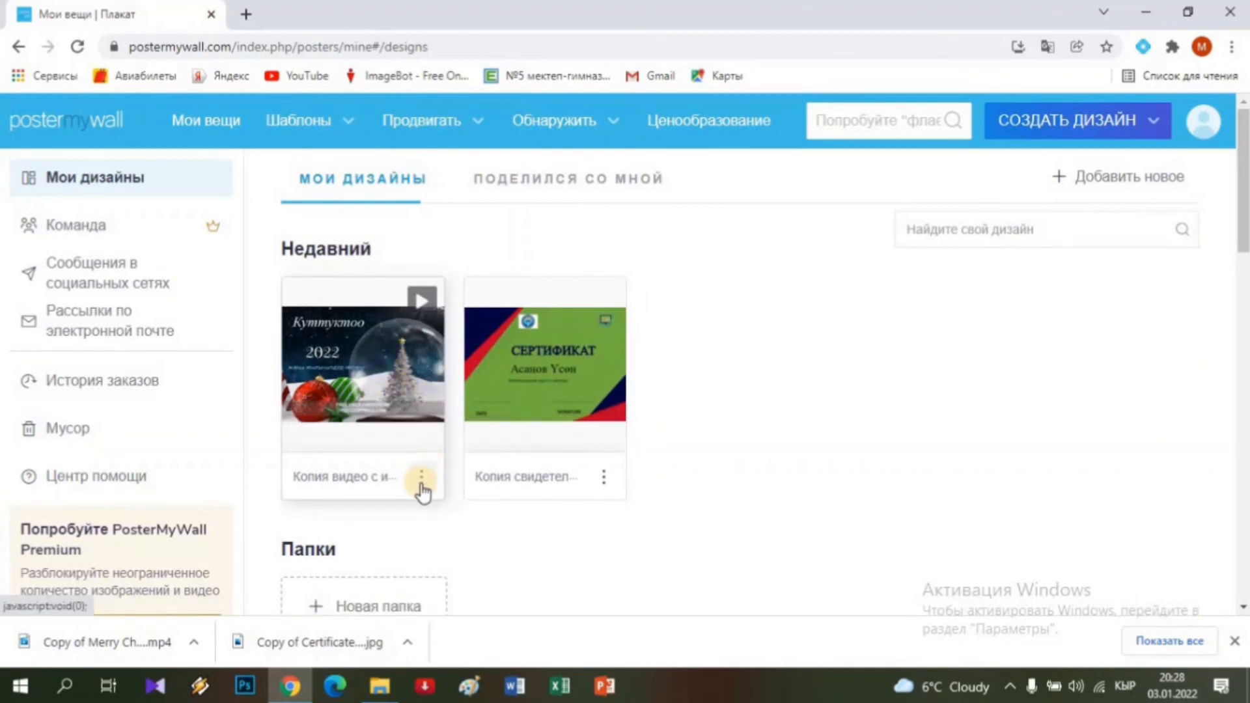
mouse_move(476, 362)
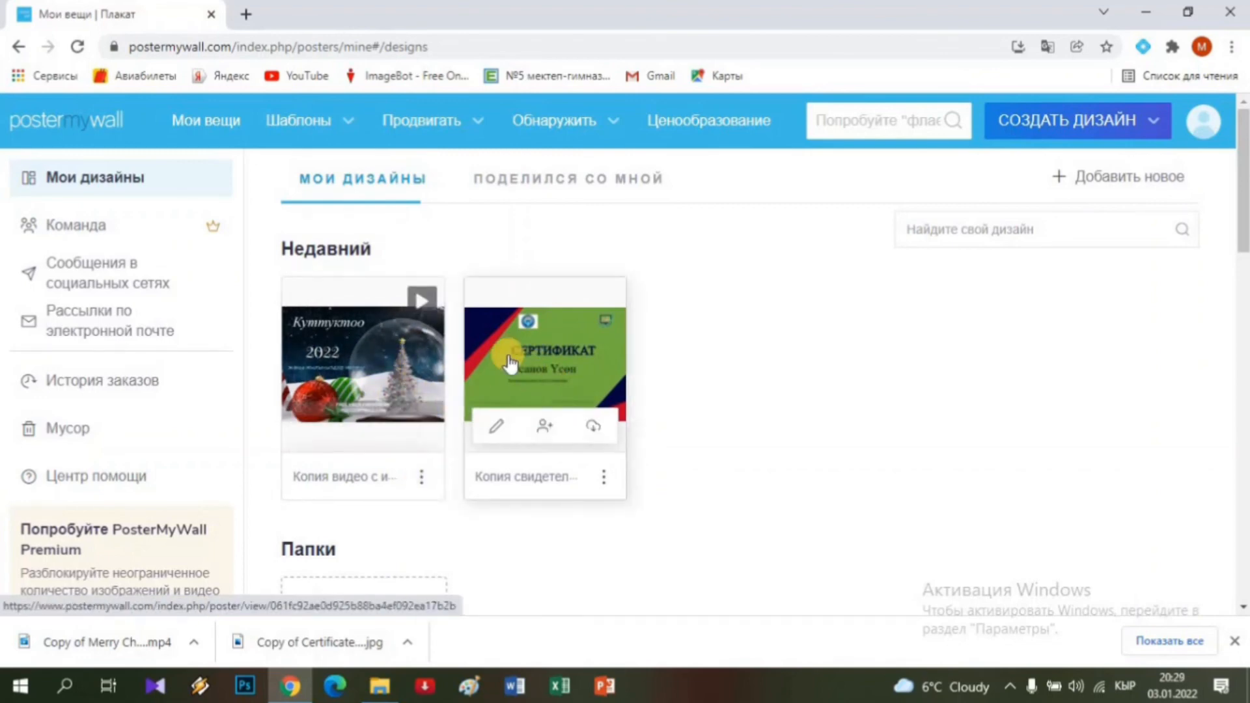